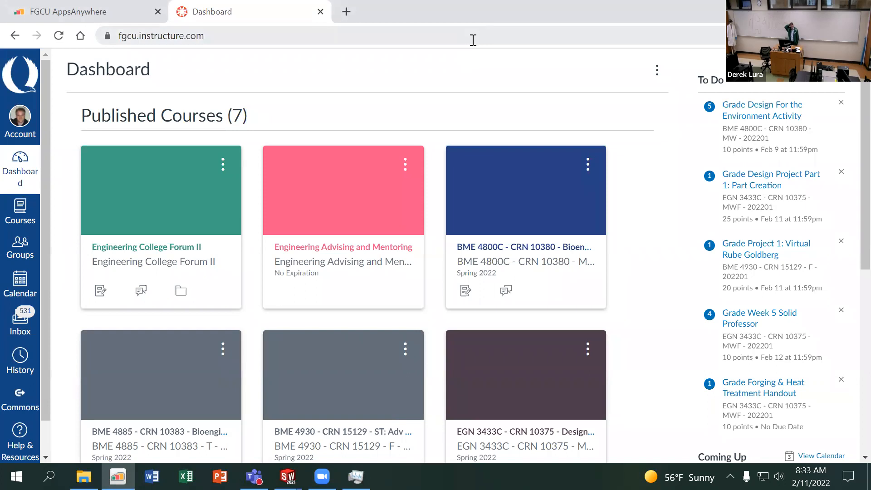
Step: Switch to SOLIDWORKS, minimize the Convergence Data window, and bring the empty Part3 document to the front
{"action": "key", "text": "alt+Tab"}
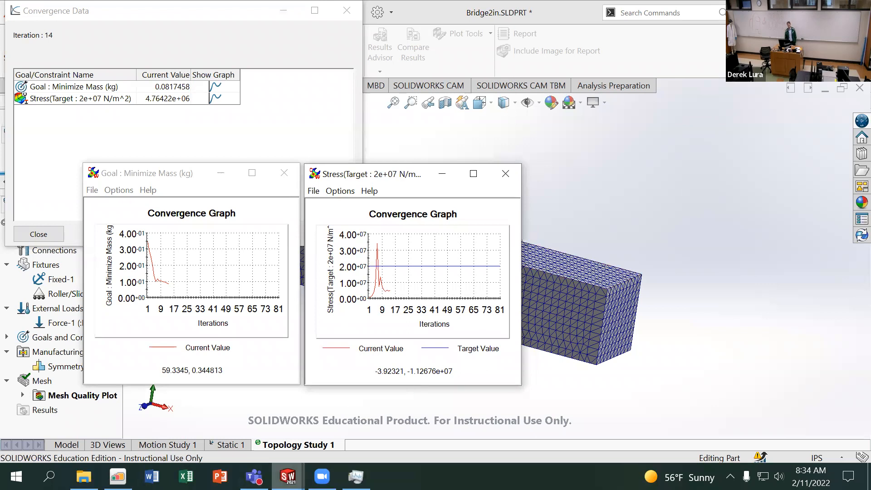
{"action": "mouse_move", "coordinate": [289, 477]}
{"action": "left_click", "coordinate": [366, 410]}
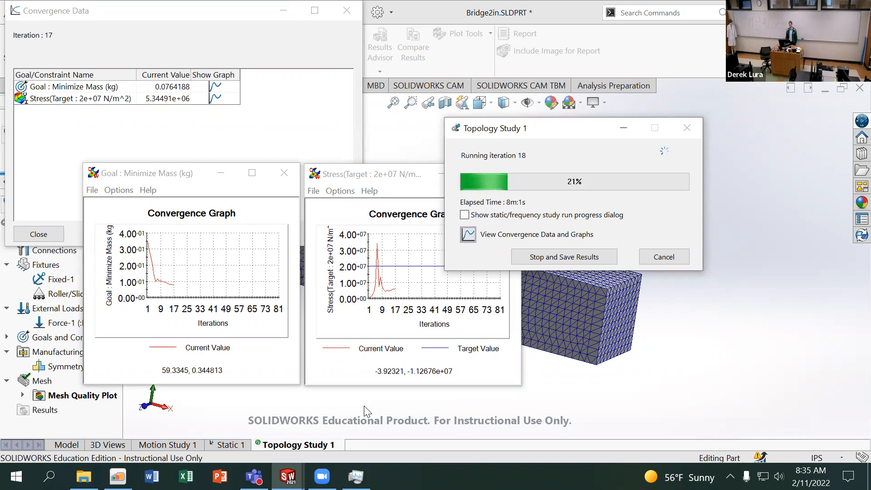
{"action": "left_click", "coordinate": [288, 477]}
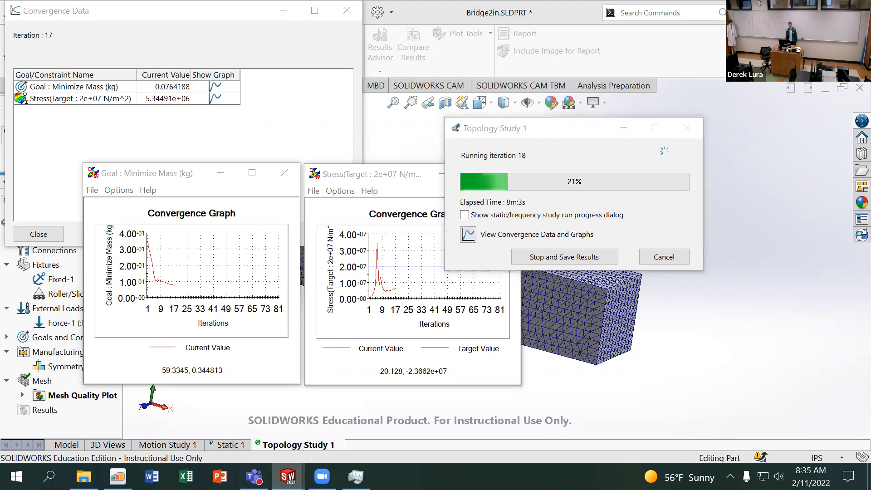
{"action": "left_click", "coordinate": [221, 404]}
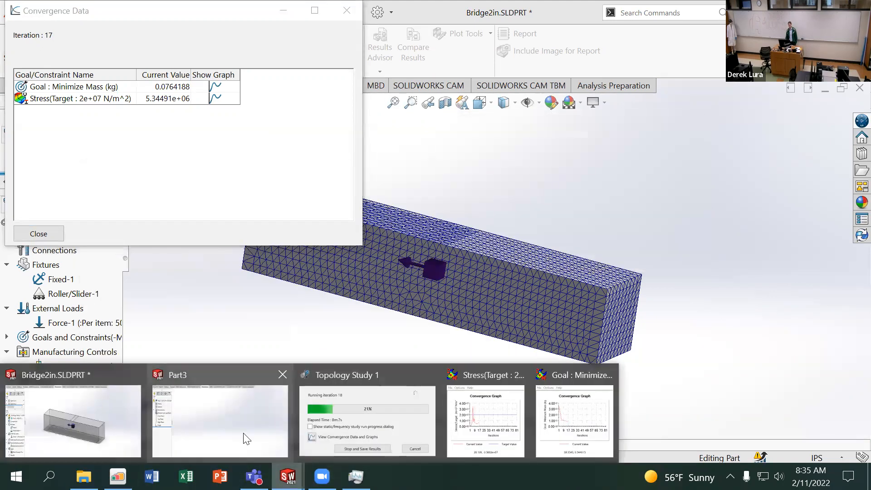
{"action": "left_click", "coordinate": [284, 10]}
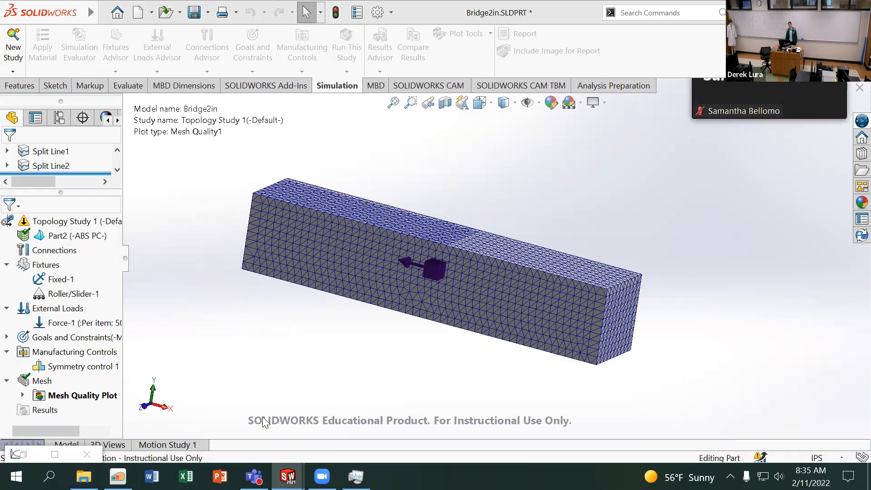
{"action": "left_click", "coordinate": [26, 454]}
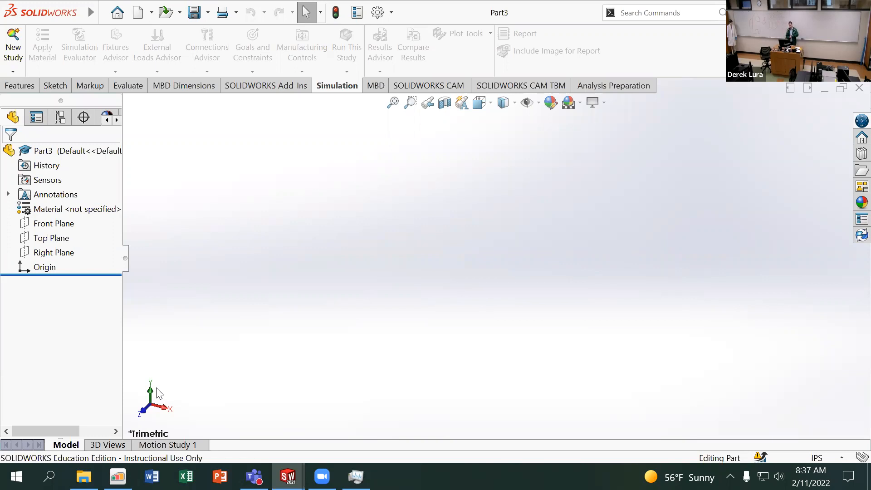
Step: Start a sketch on the Front Plane and draw a center rectangle about 9.86 by 1.5 in around the origin
{"action": "left_click", "coordinate": [53, 223]}
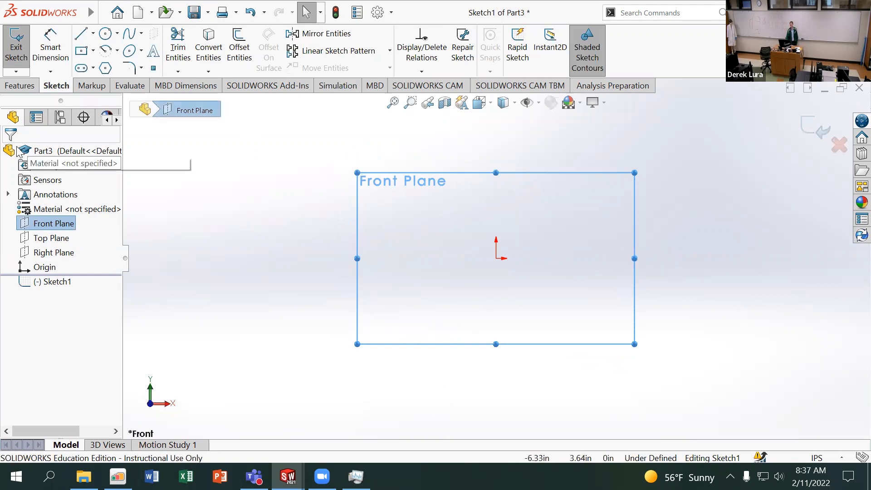
{"action": "left_click", "coordinate": [82, 50]}
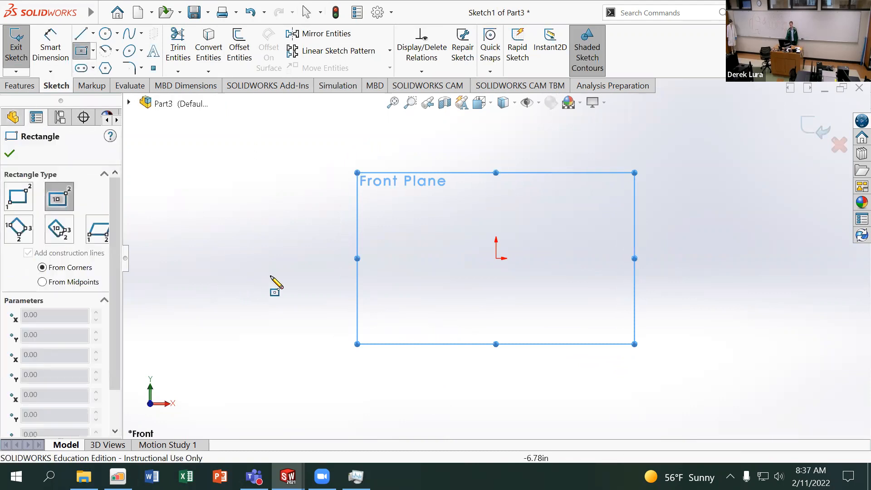
{"action": "left_click", "coordinate": [496, 259]}
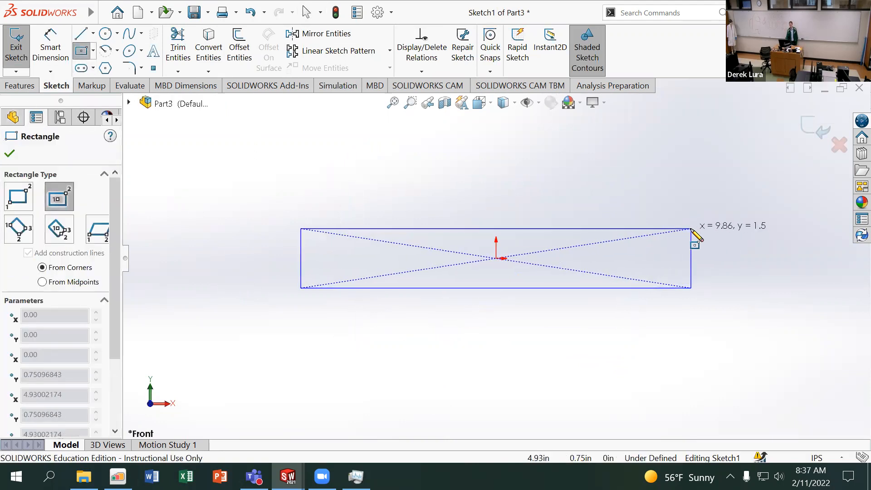
{"action": "left_click", "coordinate": [691, 228]}
Step: Dimension the rectangle to 10 in wide and 2 in high
{"action": "left_click", "coordinate": [63, 45]}
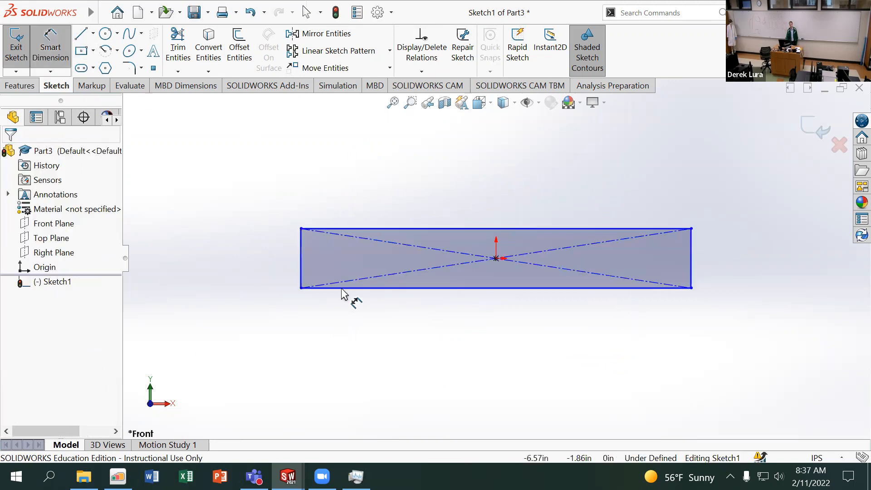
{"action": "left_click", "coordinate": [431, 229]}
{"action": "left_click", "coordinate": [406, 182]}
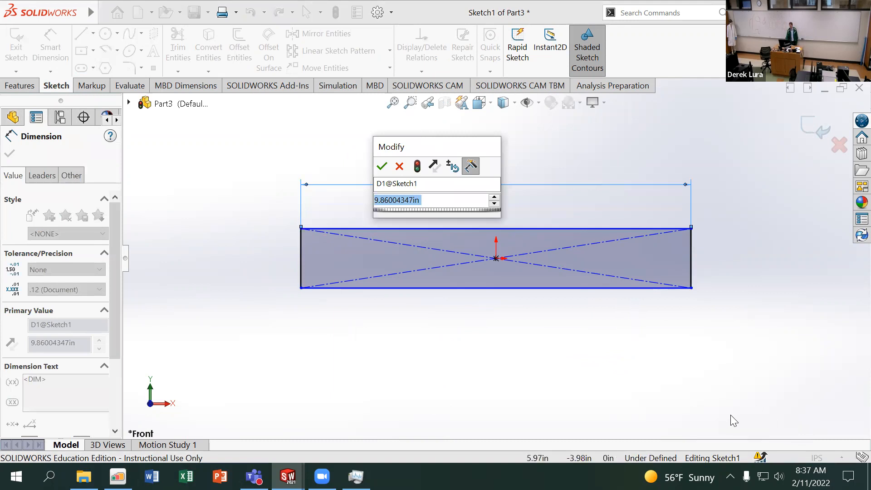
{"action": "type", "text": "10in"}
{"action": "key", "text": "Return"}
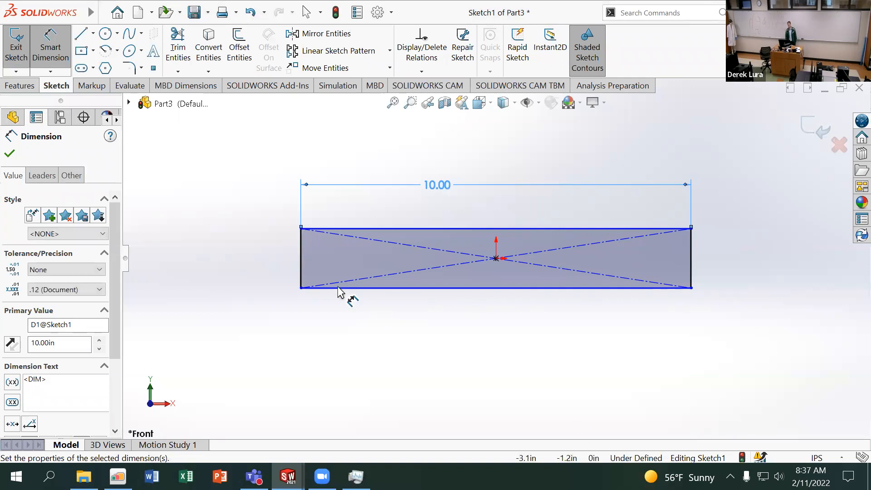
{"action": "left_click", "coordinate": [301, 266]}
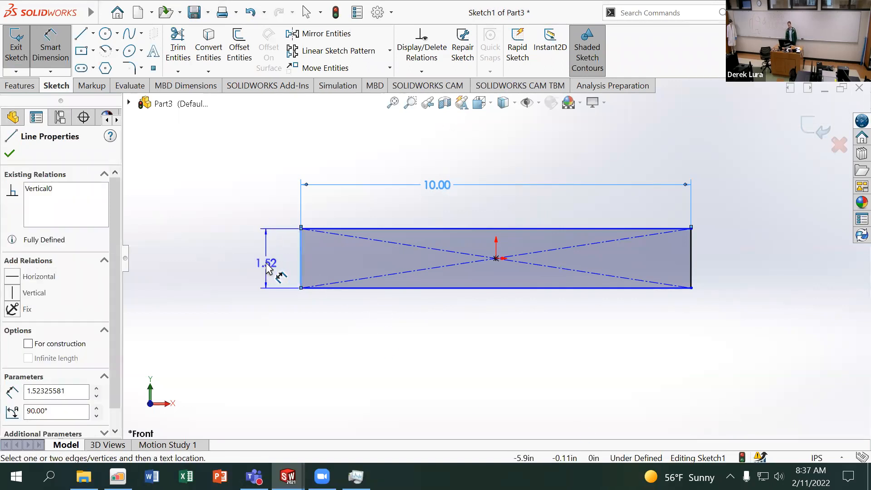
{"action": "left_click", "coordinate": [272, 272]}
{"action": "type", "text": "2in"}
{"action": "key", "text": "Return"}
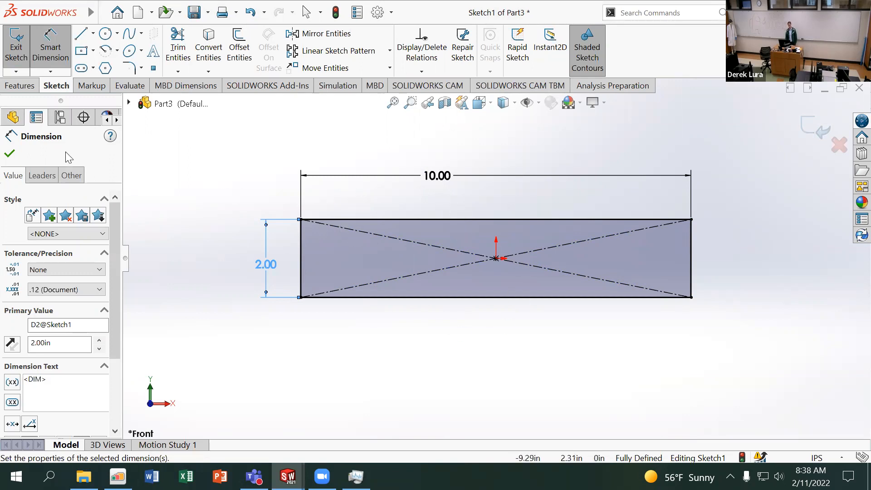
{"action": "left_click", "coordinate": [11, 155]}
{"action": "key", "text": "Escape"}
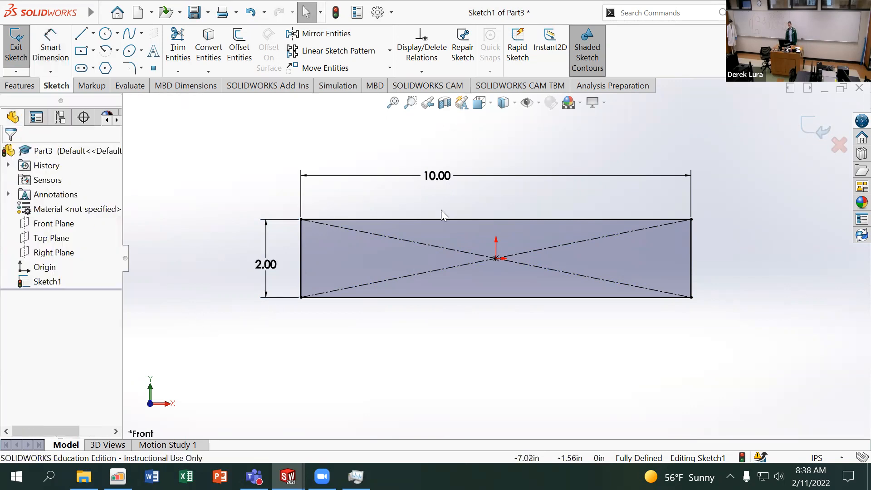
Step: Extrude the rectangle as a boss with the Mid Plane end condition and a depth of 2 in
{"action": "left_click", "coordinate": [23, 86]}
{"action": "left_click", "coordinate": [21, 53]}
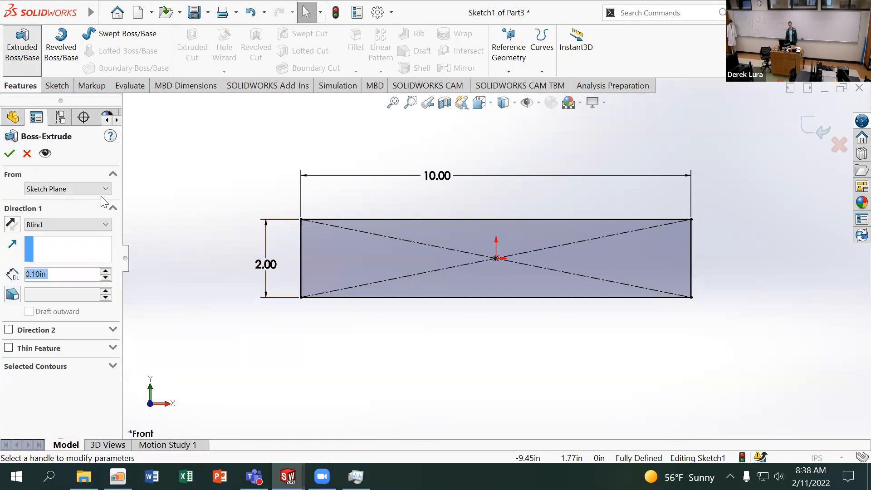
{"action": "left_click", "coordinate": [59, 227]}
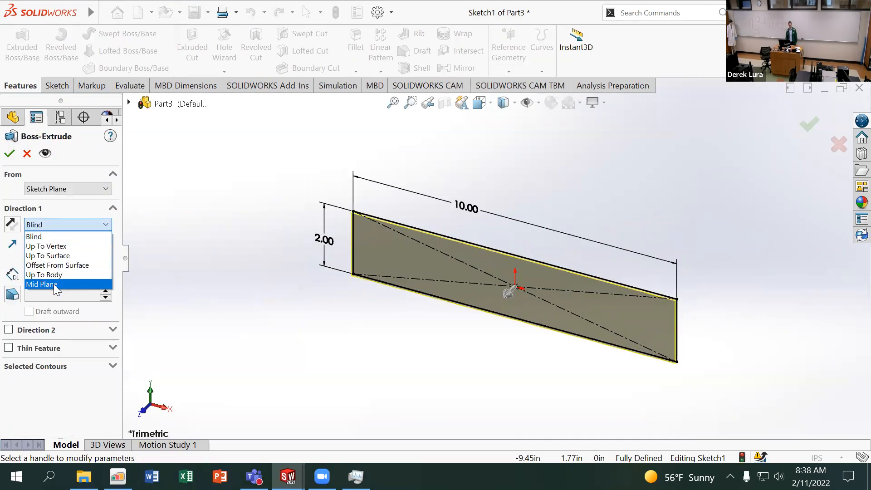
{"action": "left_click", "coordinate": [53, 285]}
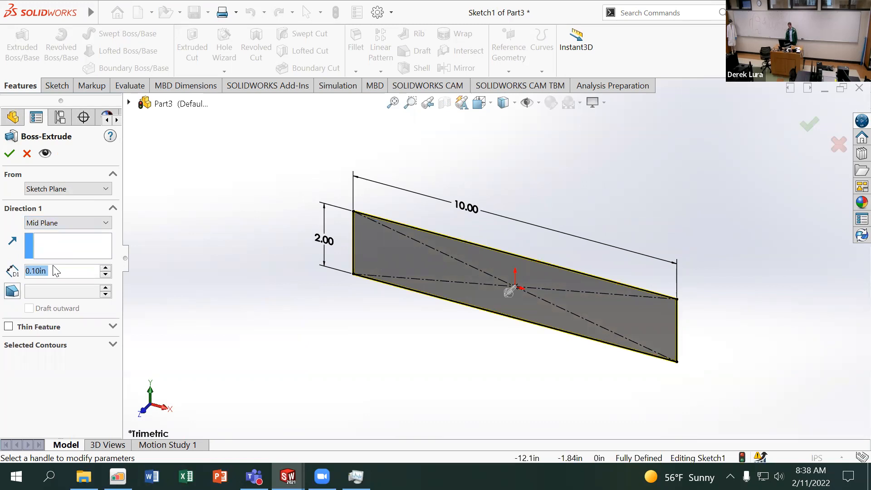
{"action": "type", "text": "20"}
{"action": "key", "text": "Return"}
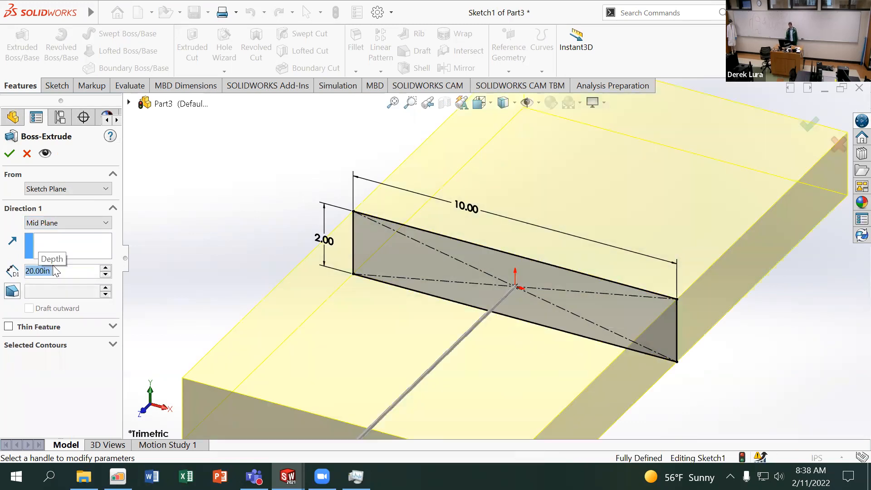
{"action": "type", "text": "2"}
{"action": "key", "text": "Return"}
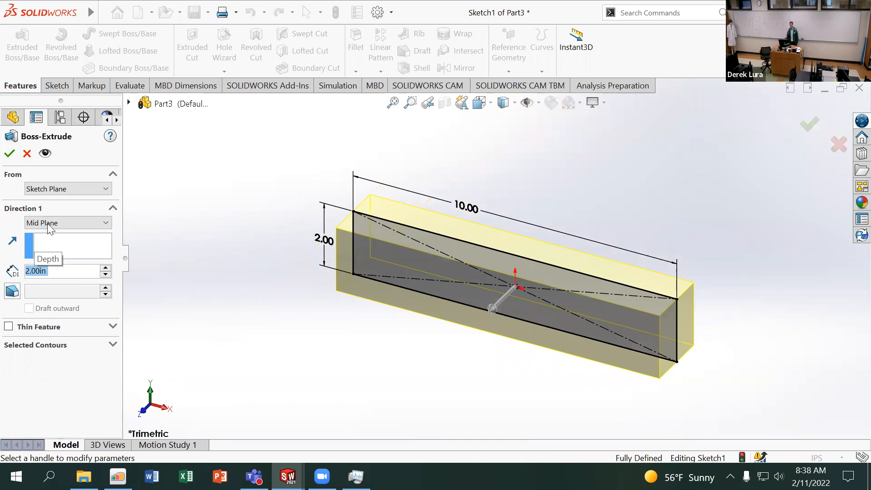
{"action": "left_click", "coordinate": [9, 153]}
Step: Assign the ABS PC material to the block
{"action": "middle_click_drag", "start_coordinate": [322, 271], "coordinate": [270, 233]}
{"action": "right_click", "coordinate": [73, 223]}
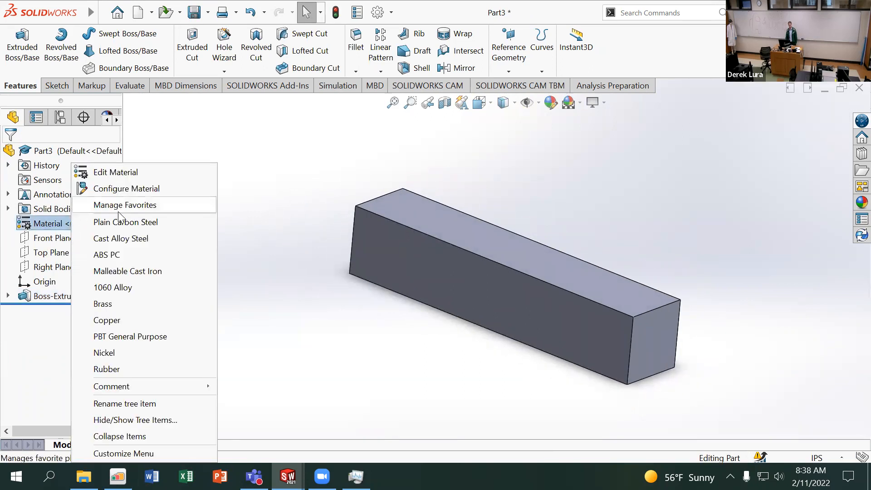
{"action": "left_click", "coordinate": [120, 255]}
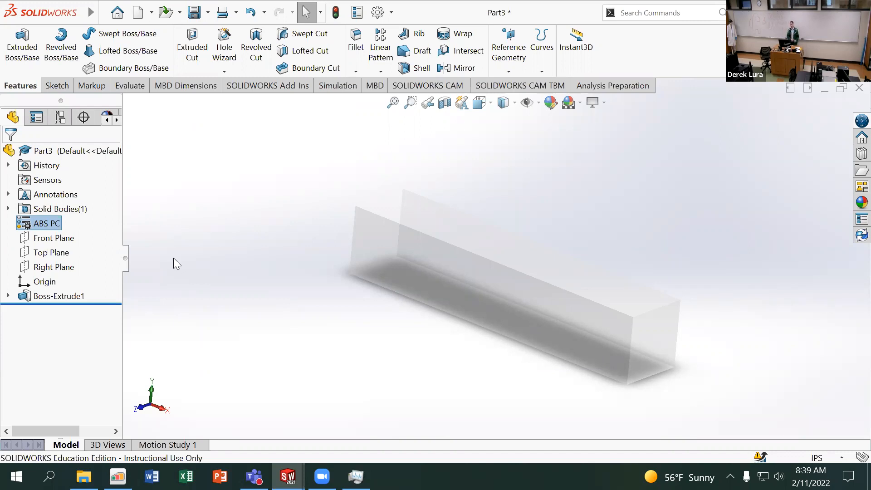
Step: Start a sketch on the block's bottom face and draw a vertical line across it about 0.97 in from the left end
{"action": "middle_click_drag", "start_coordinate": [356, 244], "coordinate": [356, 218]}
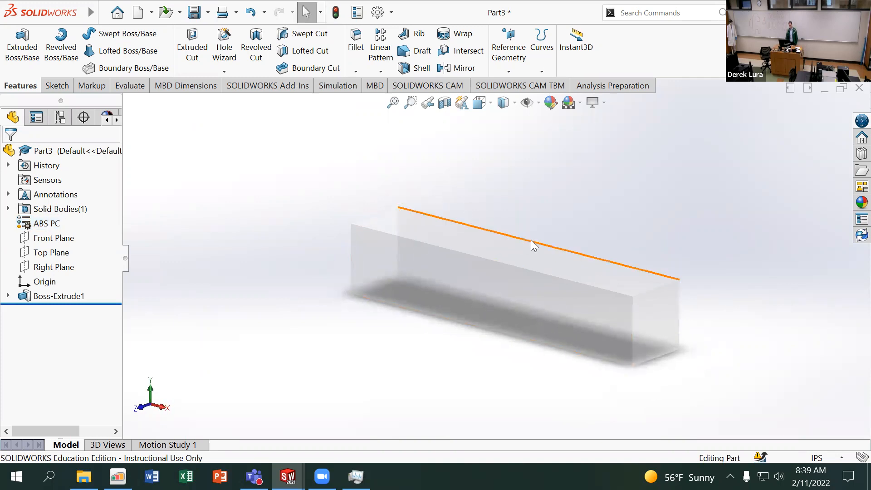
{"action": "scroll", "coordinate": [528, 354], "scroll_direction": "down", "scroll_amount": 3}
{"action": "scroll", "coordinate": [527, 353], "scroll_direction": "up", "scroll_amount": 3}
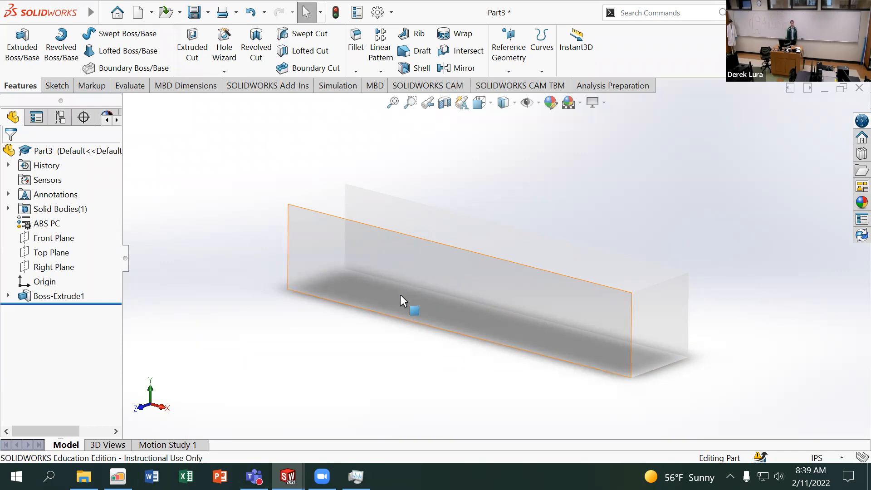
{"action": "middle_click_drag", "start_coordinate": [401, 295], "coordinate": [459, 339]}
{"action": "left_click", "coordinate": [458, 339]}
{"action": "left_click", "coordinate": [506, 311]}
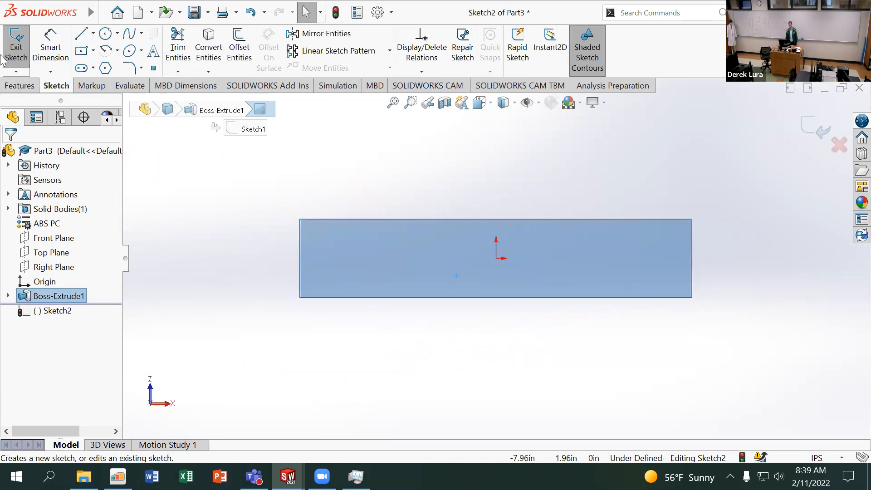
{"action": "left_click", "coordinate": [81, 33]}
{"action": "left_click", "coordinate": [338, 219]}
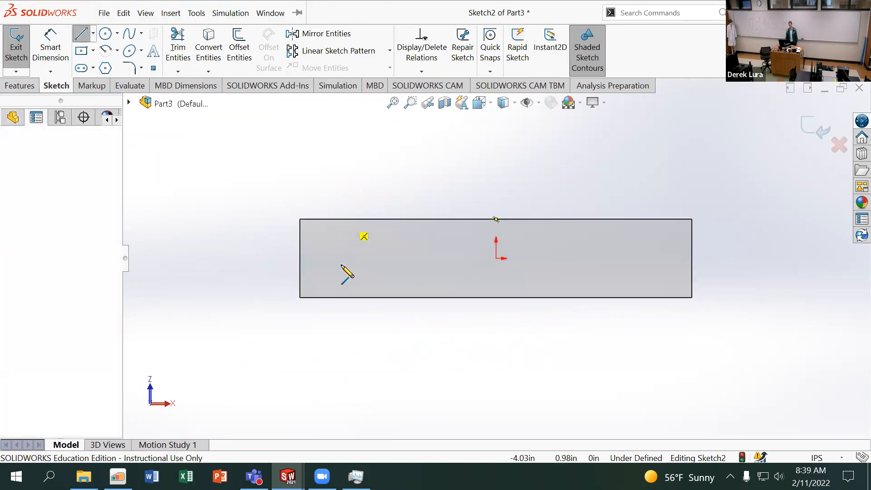
{"action": "left_click", "coordinate": [337, 298]}
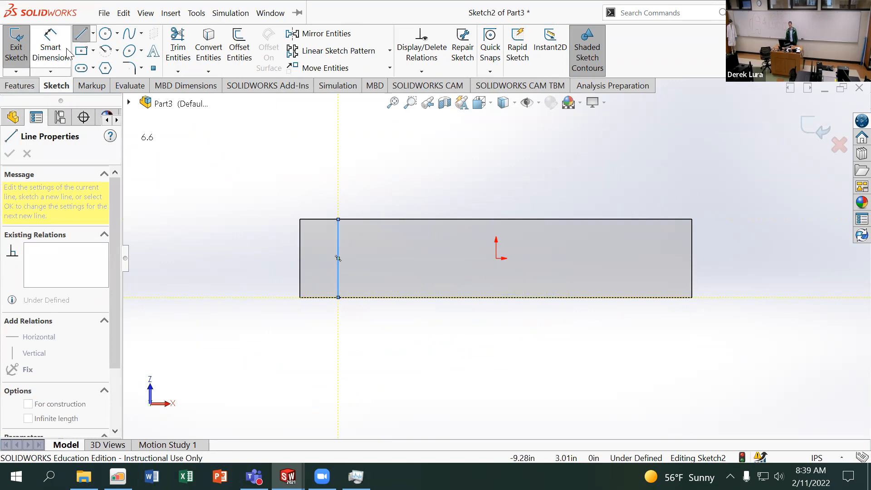
{"action": "key", "text": "Escape"}
{"action": "key", "text": "Escape"}
Step: Draw a second vertical line across the bottom face about 0.92 in from the right end
{"action": "left_click", "coordinate": [82, 33]}
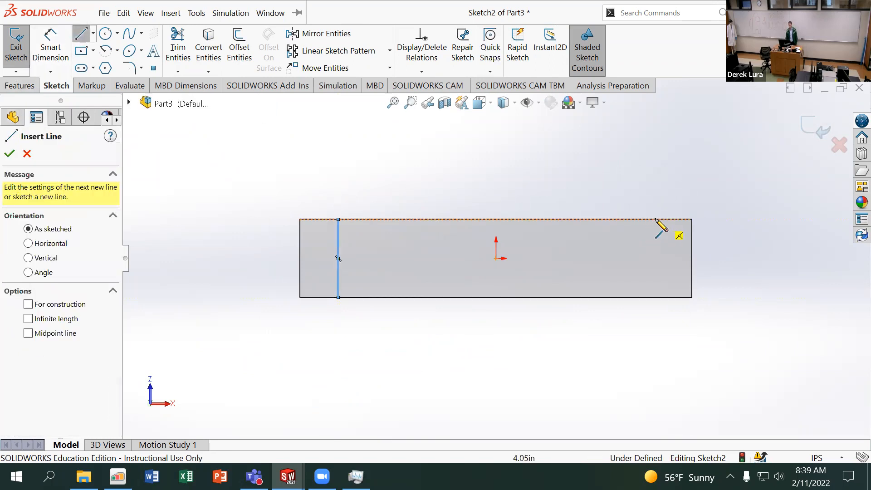
{"action": "left_click", "coordinate": [655, 220]}
{"action": "left_click", "coordinate": [656, 297]}
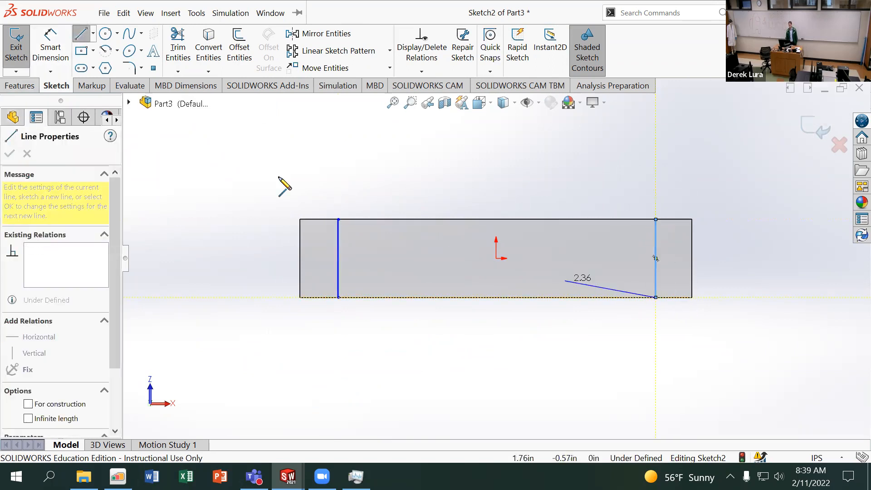
{"action": "key", "text": "Escape"}
Step: Dimension the left line 0.5 in from the block's left edge
{"action": "left_click", "coordinate": [50, 45]}
{"action": "left_click", "coordinate": [301, 249]}
{"action": "left_click", "coordinate": [338, 256]}
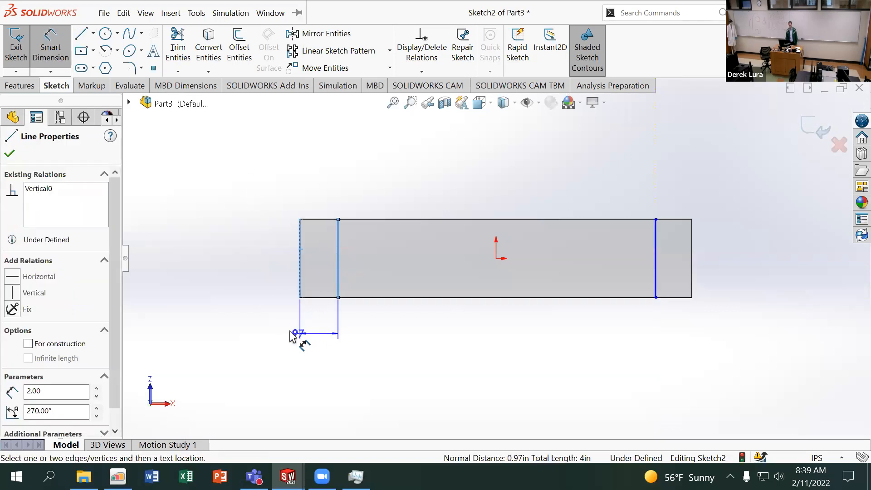
{"action": "left_click", "coordinate": [282, 323]}
{"action": "type", "text": ".5"}
{"action": "key", "text": "Return"}
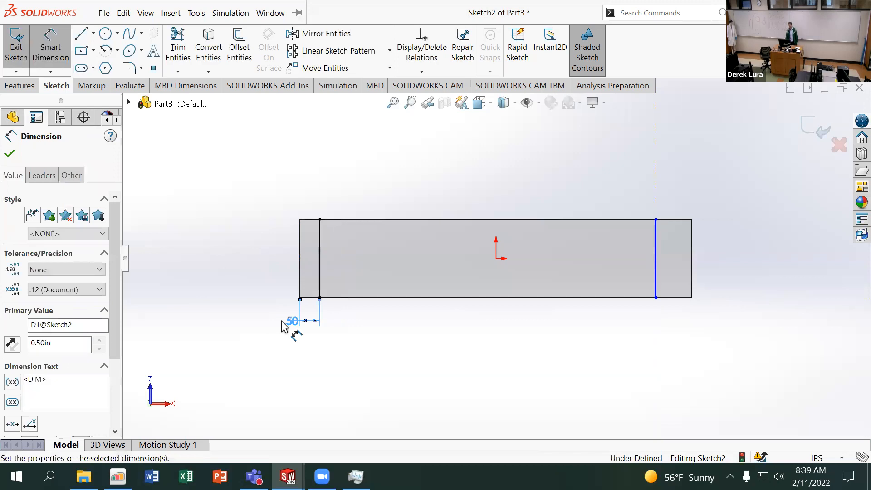
Step: Dimension the right line 0.5 in from the block's right edge
{"action": "left_click", "coordinate": [657, 273]}
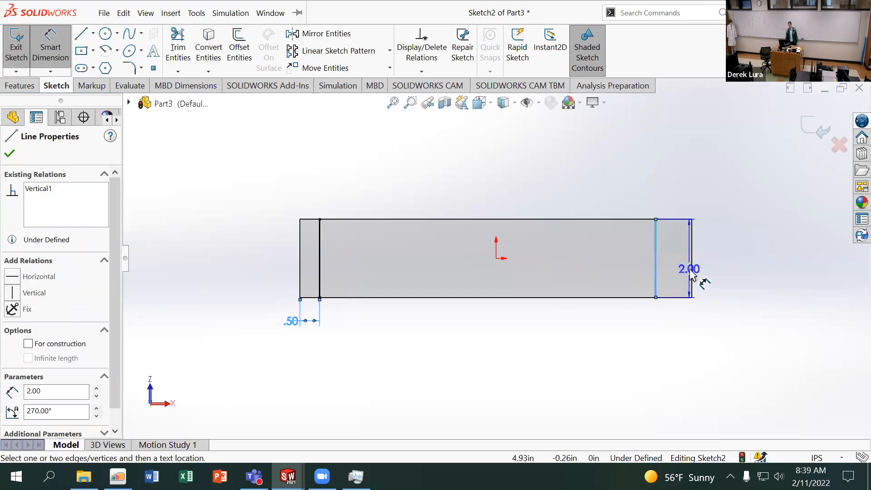
{"action": "left_click", "coordinate": [692, 274]}
{"action": "left_click", "coordinate": [675, 335]}
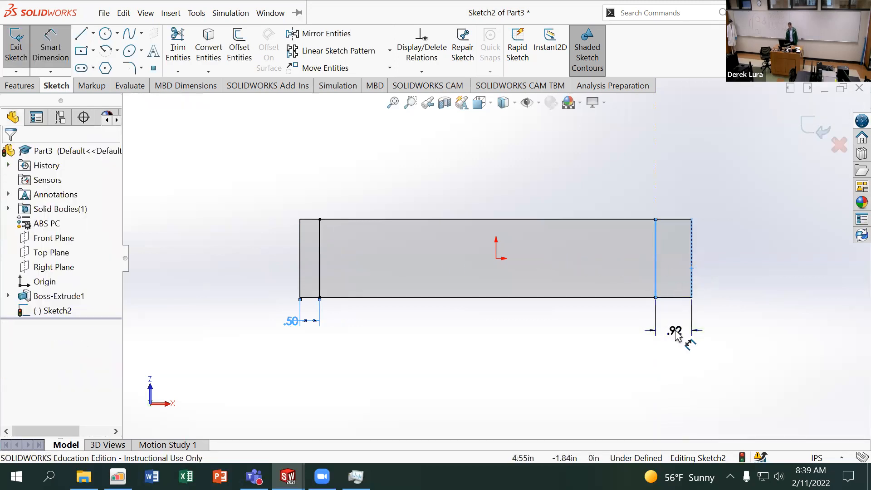
{"action": "key", "text": "Return"}
{"action": "type", "text": ".5"}
{"action": "key", "text": "Return"}
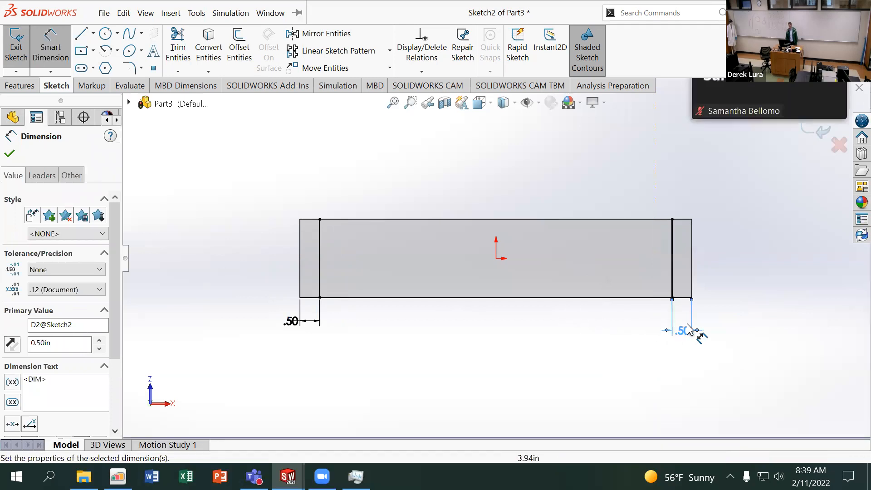
Step: Reposition both end-distance dimension labels outward, beyond the block's ends, and finish dimensioning
{"action": "left_click_drag", "start_coordinate": [686, 334], "coordinate": [713, 320]}
{"action": "left_click_drag", "start_coordinate": [292, 322], "coordinate": [278, 316]}
{"action": "left_click", "coordinate": [10, 154]}
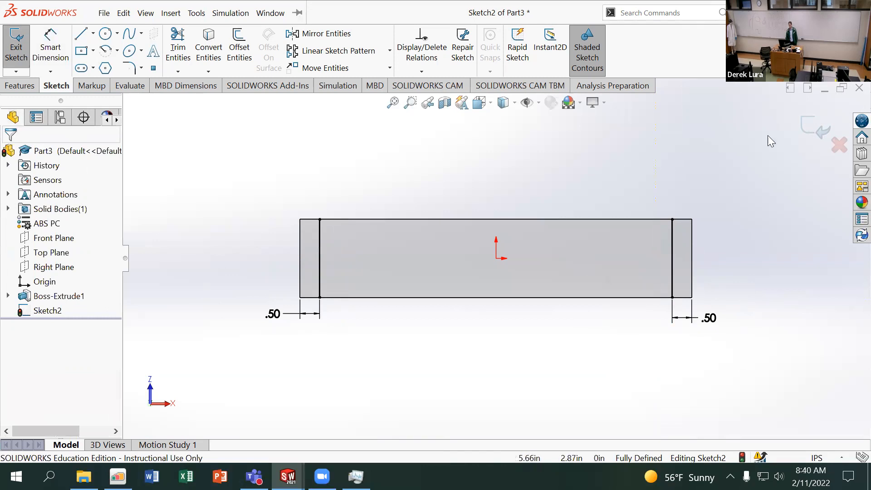
Step: Close the bottom-face sketch and start a new sketch on the block's top face
{"action": "left_click", "coordinate": [815, 128]}
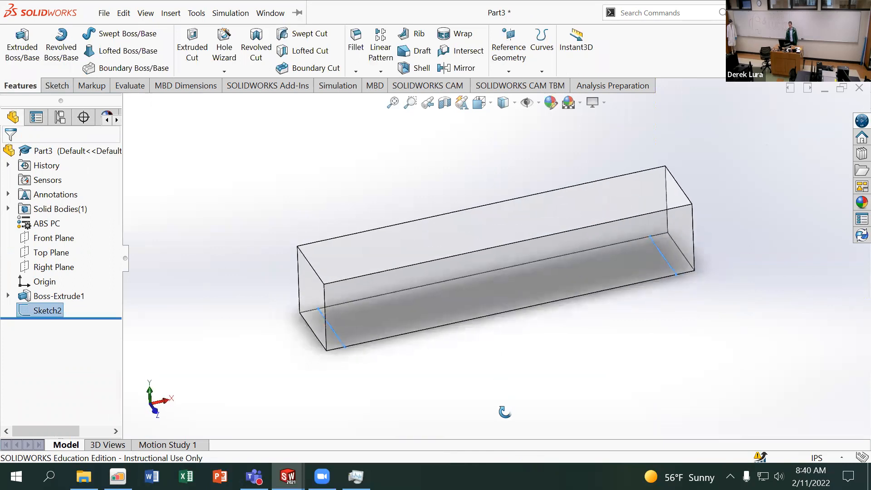
{"action": "left_click", "coordinate": [466, 221]}
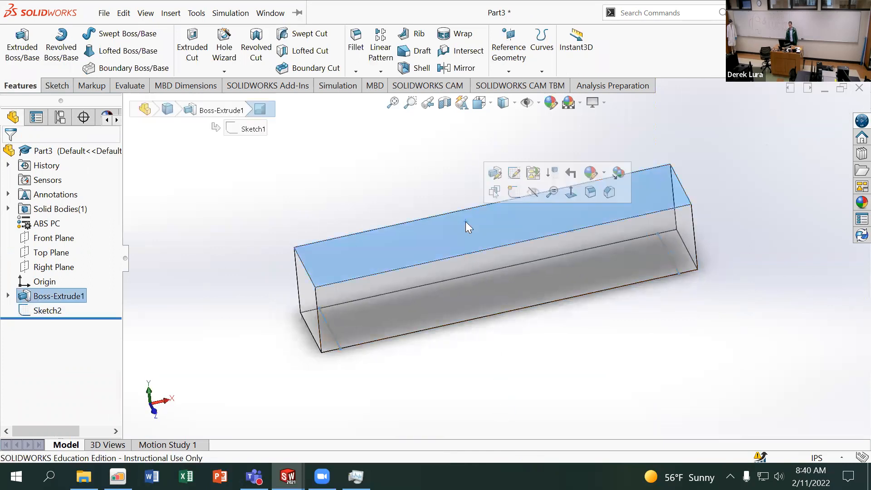
{"action": "left_click", "coordinate": [515, 191]}
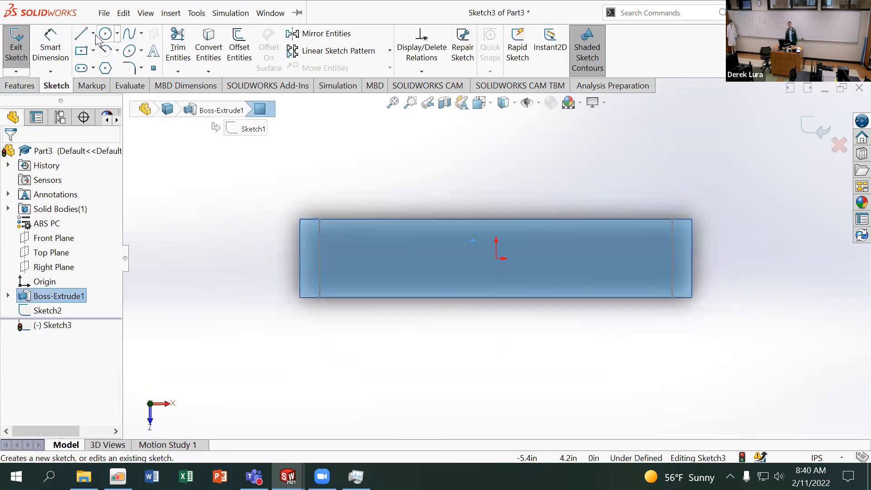
Step: Draw two vertical lines across the top face, about 0.32 in left and 0.56 in right of the origin
{"action": "left_click", "coordinate": [80, 33]}
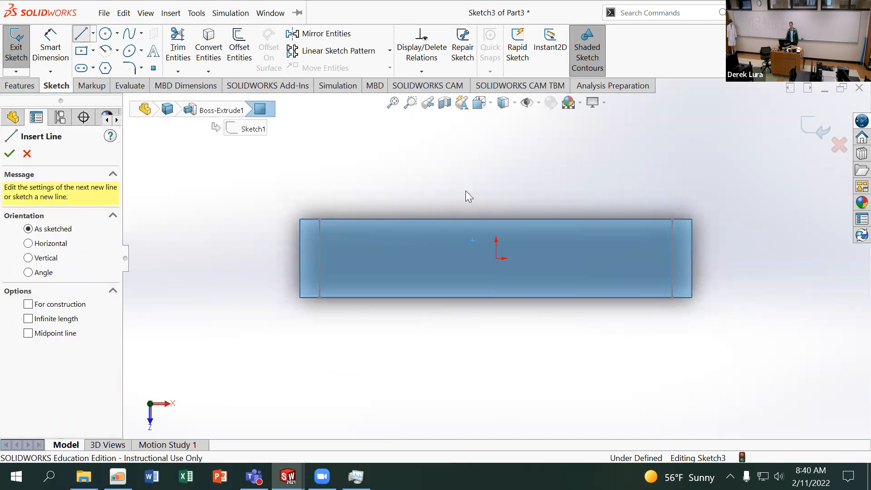
{"action": "left_click", "coordinate": [483, 219]}
{"action": "left_click", "coordinate": [483, 297]}
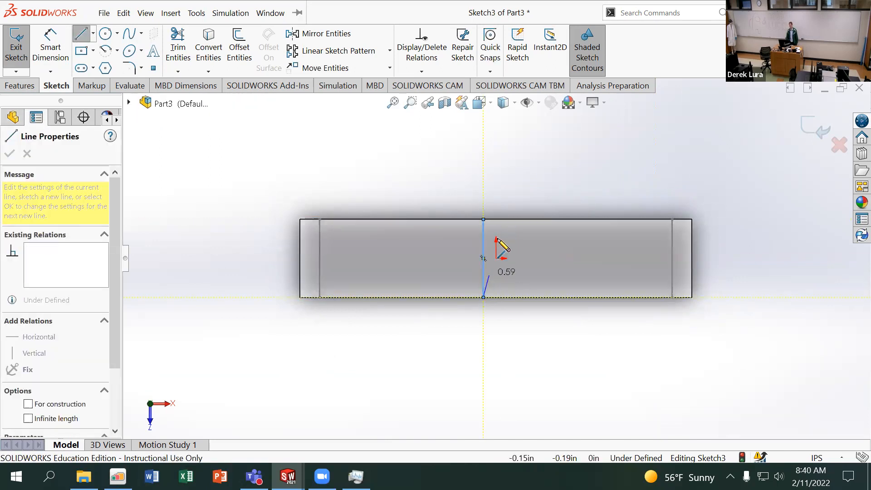
{"action": "left_click", "coordinate": [89, 42]}
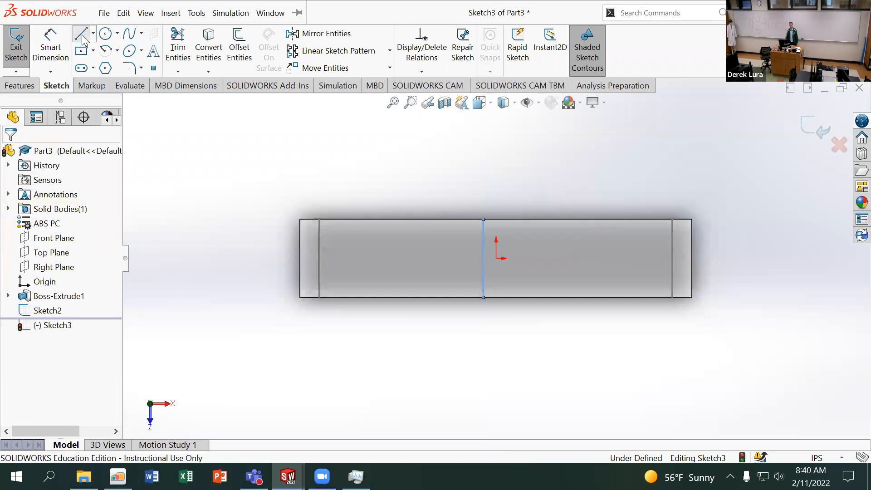
{"action": "left_click", "coordinate": [82, 34]}
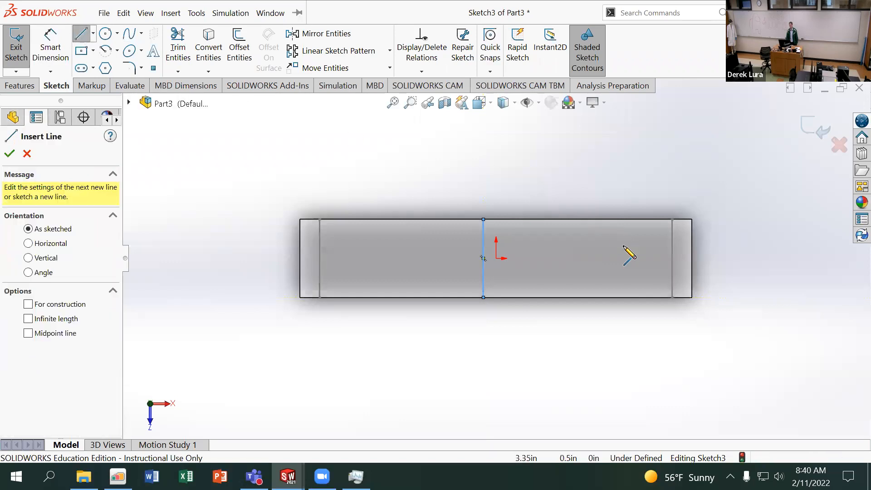
{"action": "left_click", "coordinate": [518, 219]}
{"action": "left_click", "coordinate": [517, 298]}
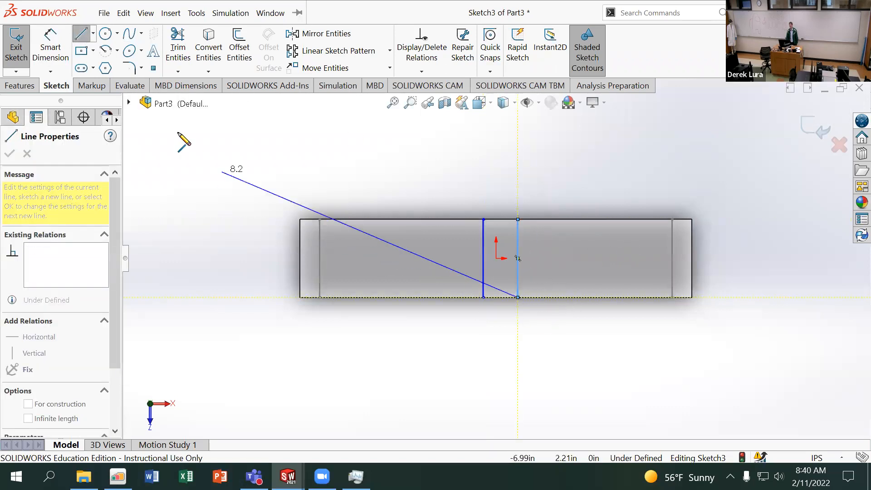
Step: Dimension the left line 0.25 in from the origin
{"action": "left_click", "coordinate": [50, 50]}
{"action": "left_click", "coordinate": [483, 288]}
{"action": "left_click", "coordinate": [518, 286]}
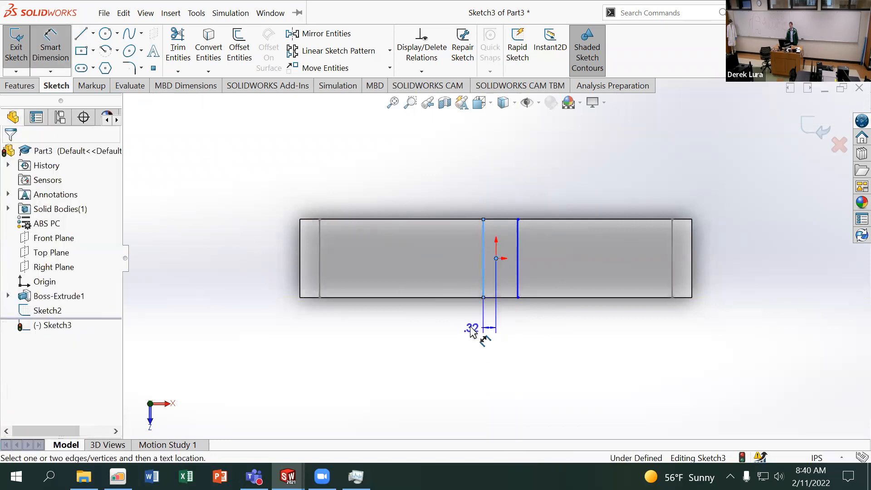
{"action": "left_click", "coordinate": [473, 330]}
{"action": "type", "text": ".25"}
{"action": "key", "text": "Return"}
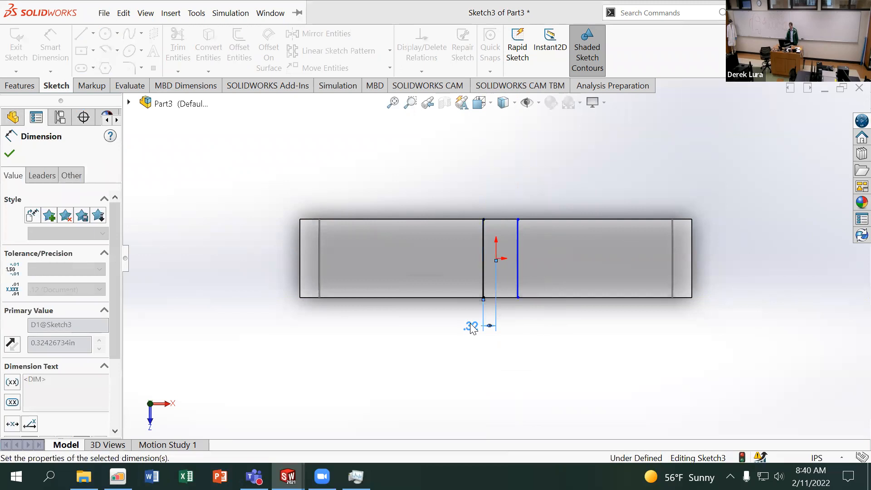
Step: Dimension the spacing between the two lines on the top face as 0.5 in
{"action": "left_click", "coordinate": [516, 263]}
{"action": "left_click", "coordinate": [499, 206]}
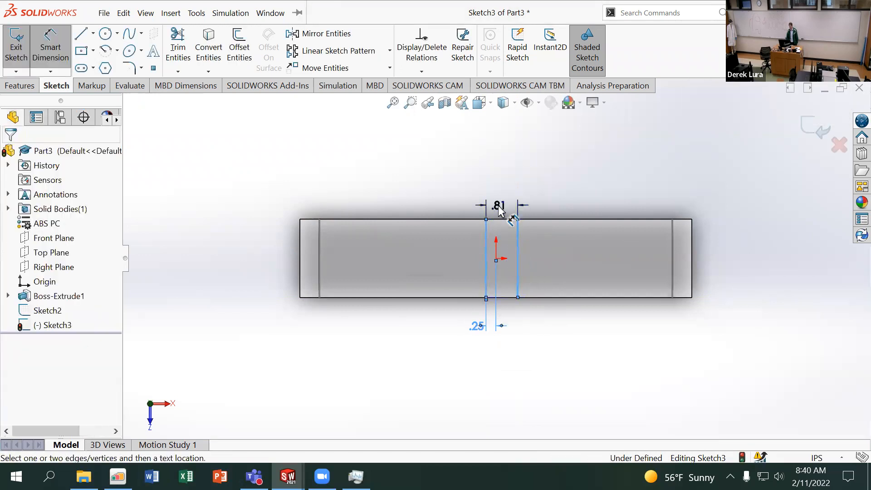
{"action": "key", "text": "Return"}
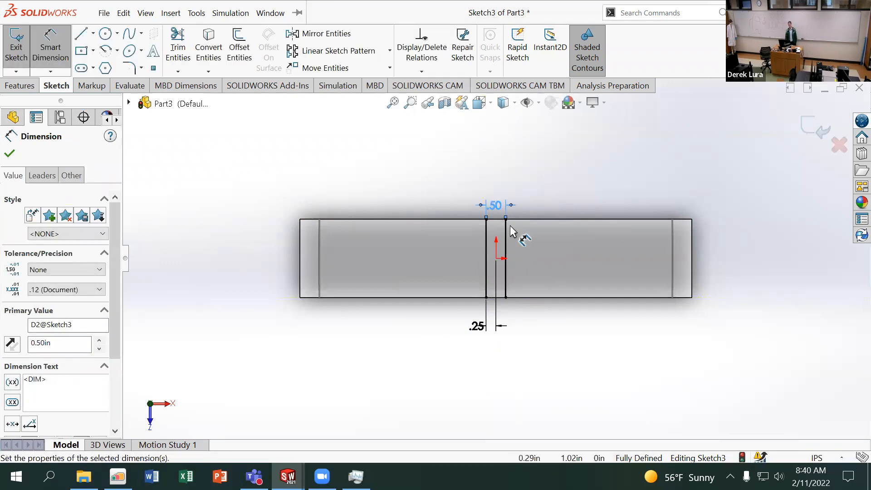
Step: Reposition both dimension labels to the left, clear of the centre strip's lines, and close the top-face sketch
{"action": "left_click_drag", "start_coordinate": [497, 205], "coordinate": [444, 198]}
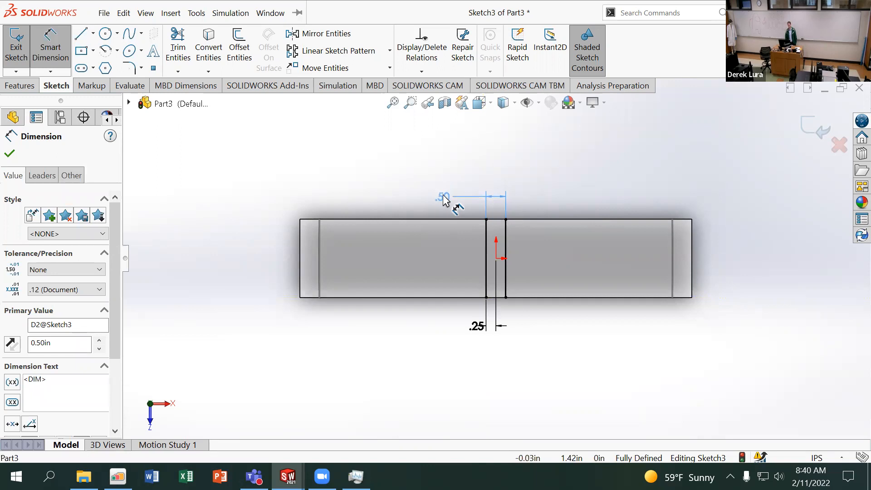
{"action": "left_click_drag", "start_coordinate": [471, 327], "coordinate": [443, 318]}
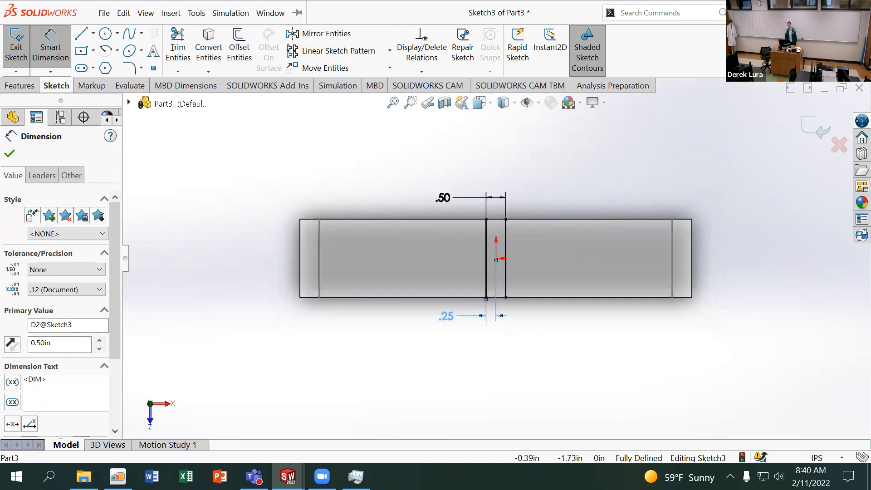
{"action": "left_click", "coordinate": [505, 161]}
{"action": "left_click", "coordinate": [817, 129]}
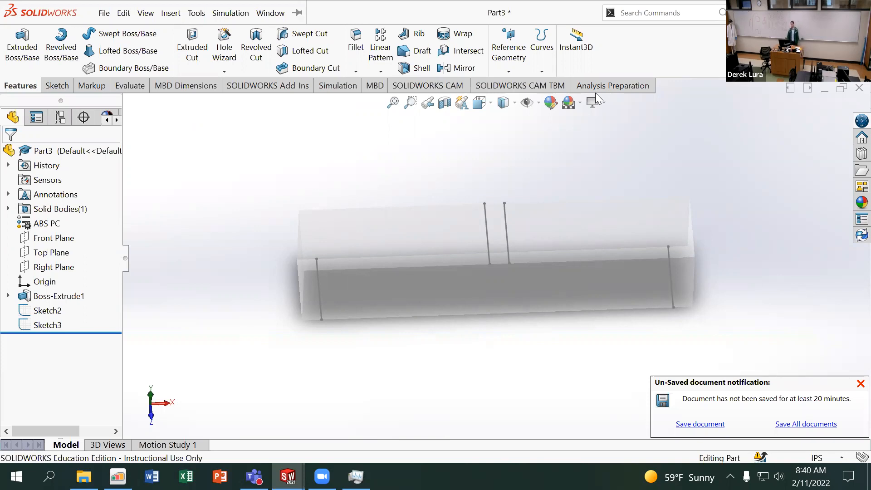
{"action": "left_click", "coordinate": [542, 71]}
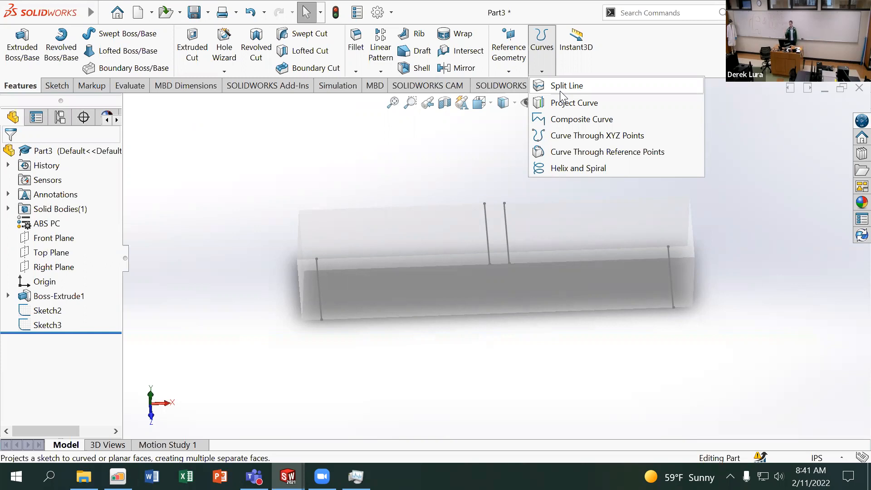
{"action": "left_click", "coordinate": [560, 87]}
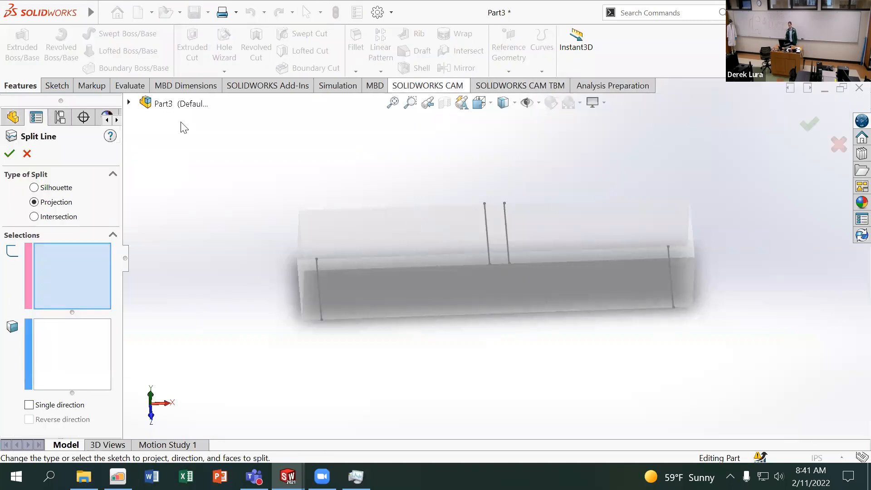
{"action": "left_click", "coordinate": [9, 153]}
{"action": "left_click", "coordinate": [27, 153]}
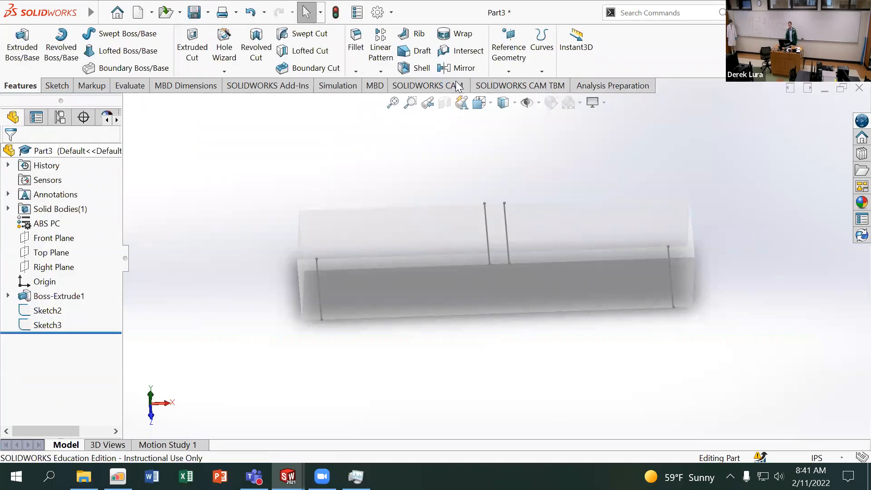
{"action": "left_click", "coordinate": [541, 72]}
{"action": "left_click", "coordinate": [551, 90]}
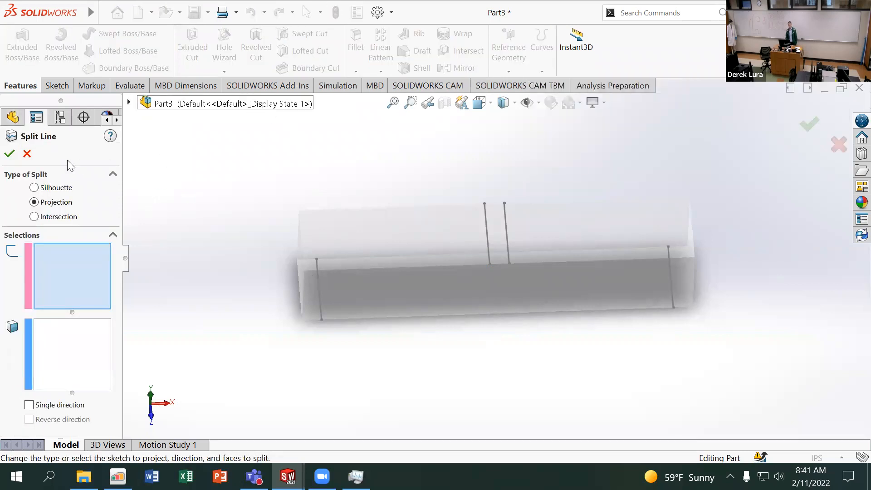
{"action": "left_click", "coordinate": [27, 153]}
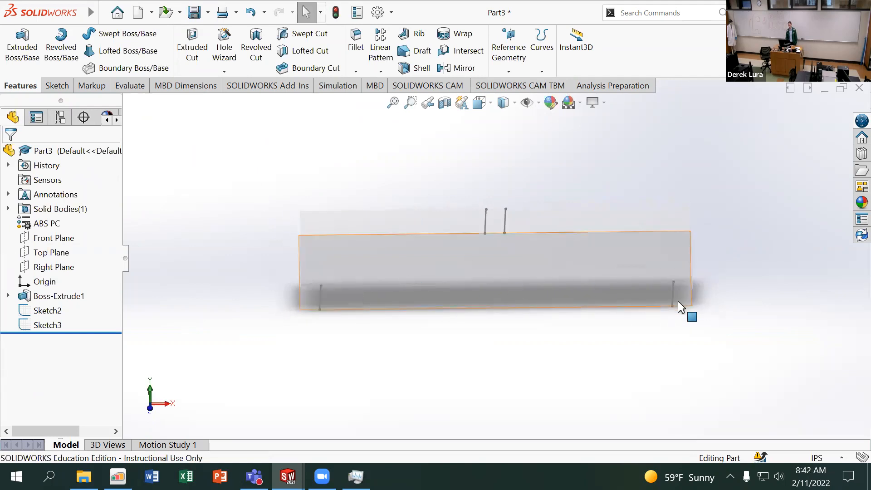
Step: Examine Sketch2 and Sketch3 to identify which lines on the block belong to each sketch
{"action": "middle_click_drag", "start_coordinate": [479, 194], "coordinate": [471, 229]}
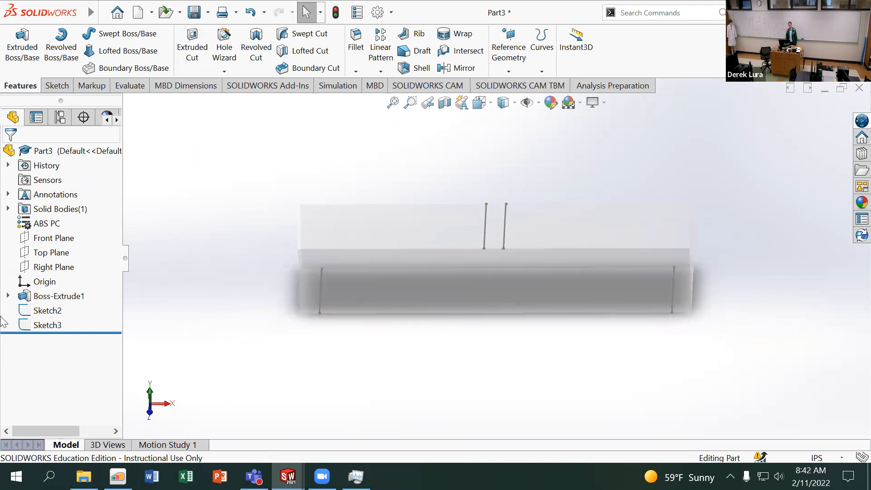
{"action": "left_click", "coordinate": [22, 326]}
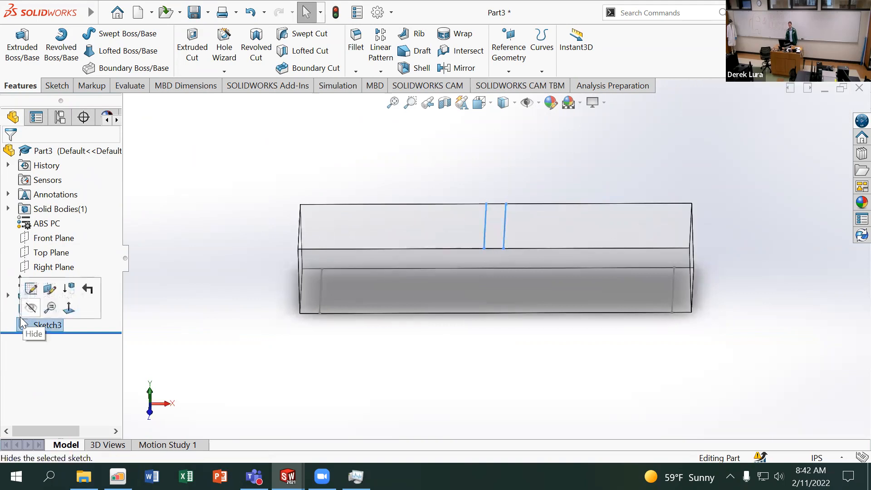
{"action": "double_click", "coordinate": [23, 326]}
{"action": "double_click", "coordinate": [23, 311]}
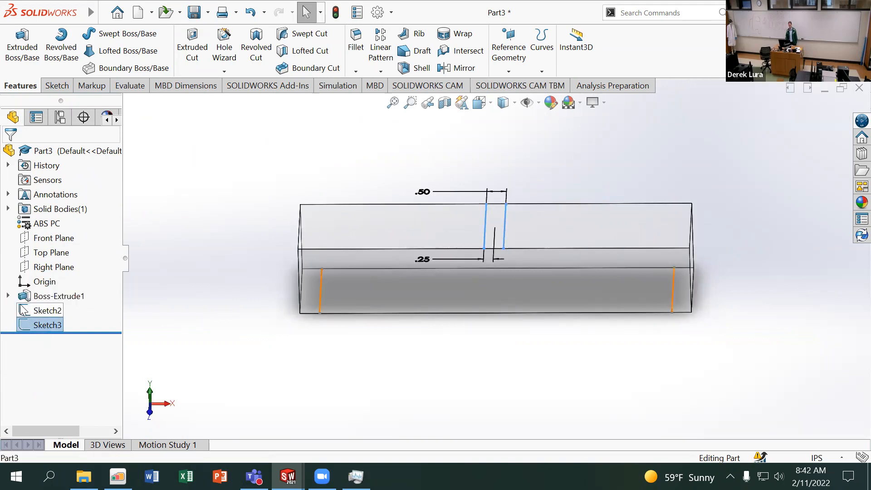
{"action": "double_click", "coordinate": [22, 325]}
{"action": "left_click", "coordinate": [170, 209]}
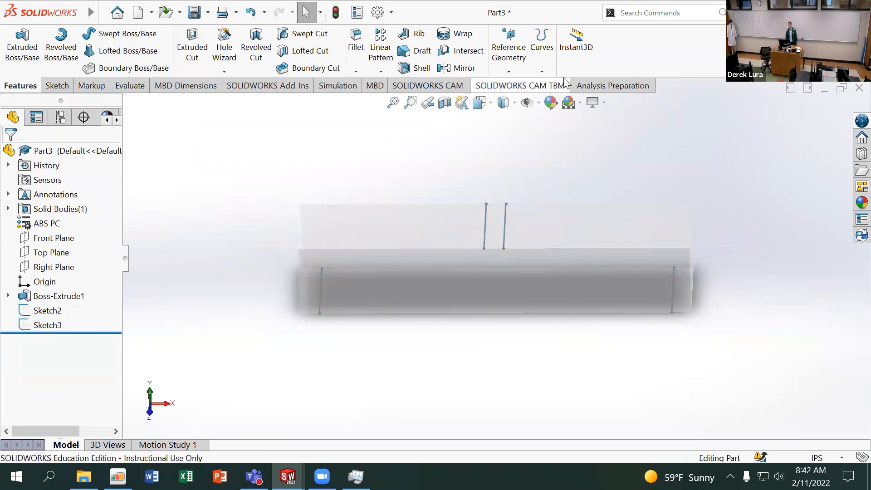
Step: Split the block's bottom face with a projection Split Line using Sketch2's two end lines
{"action": "left_click", "coordinate": [542, 64]}
{"action": "left_click", "coordinate": [567, 86]}
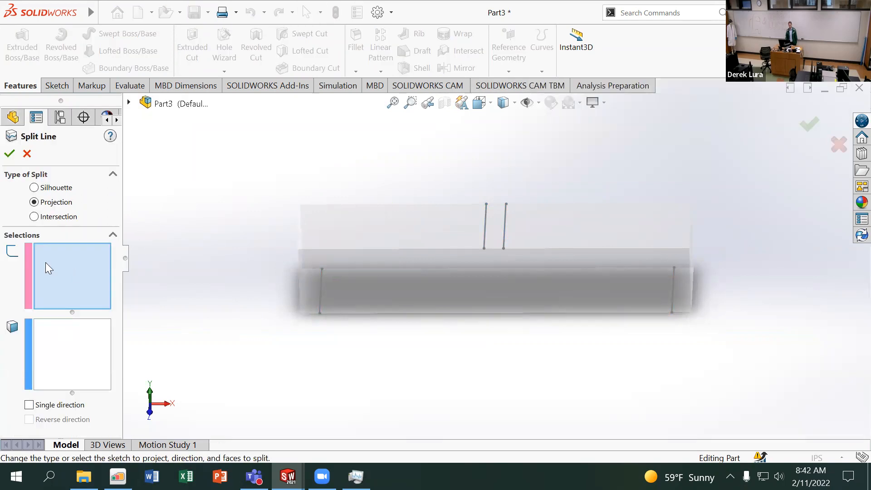
{"action": "left_click", "coordinate": [129, 104]}
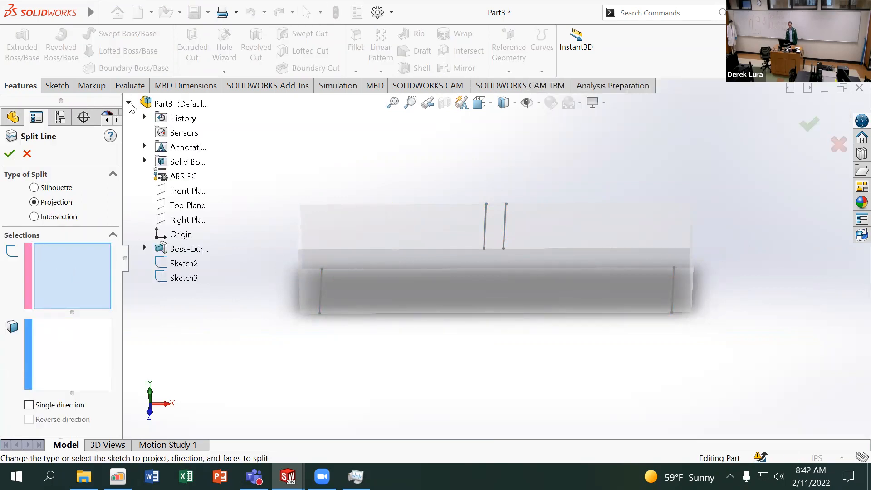
{"action": "left_click", "coordinate": [195, 266]}
{"action": "middle_click_drag", "start_coordinate": [372, 340], "coordinate": [381, 251]}
{"action": "left_click", "coordinate": [380, 251]}
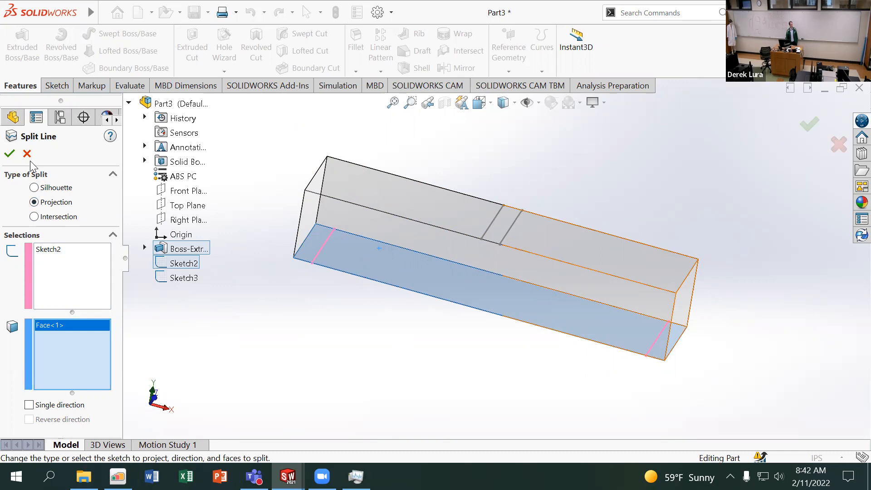
{"action": "left_click", "coordinate": [10, 154]}
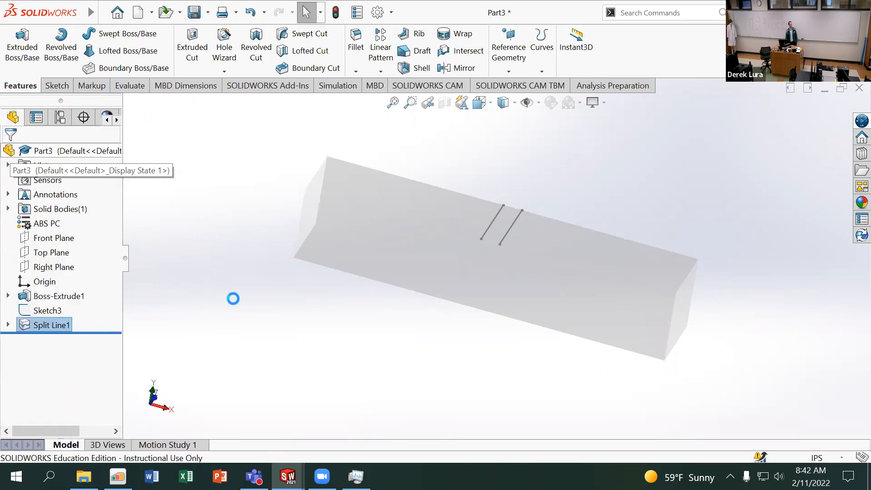
Step: Delete the appearance assigned to the block and return to the feature tree
{"action": "middle_click_drag", "start_coordinate": [341, 278], "coordinate": [331, 246]}
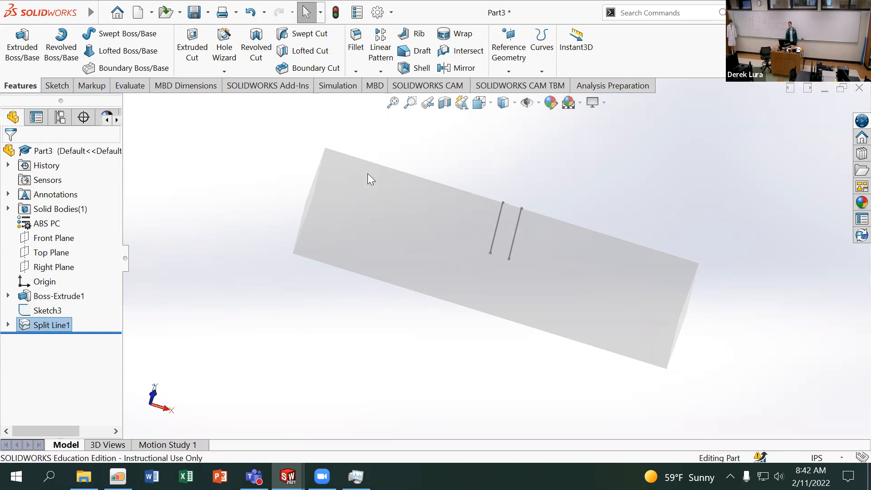
{"action": "right_click", "coordinate": [51, 226]}
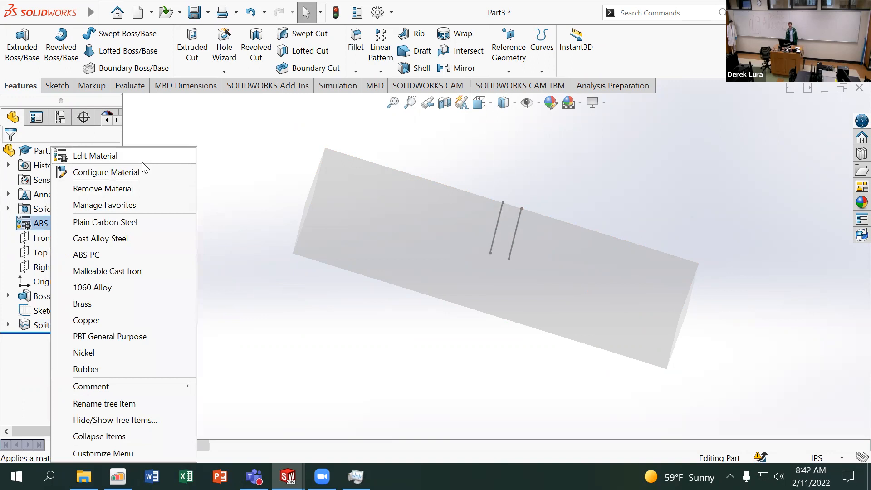
{"action": "left_click", "coordinate": [97, 114]}
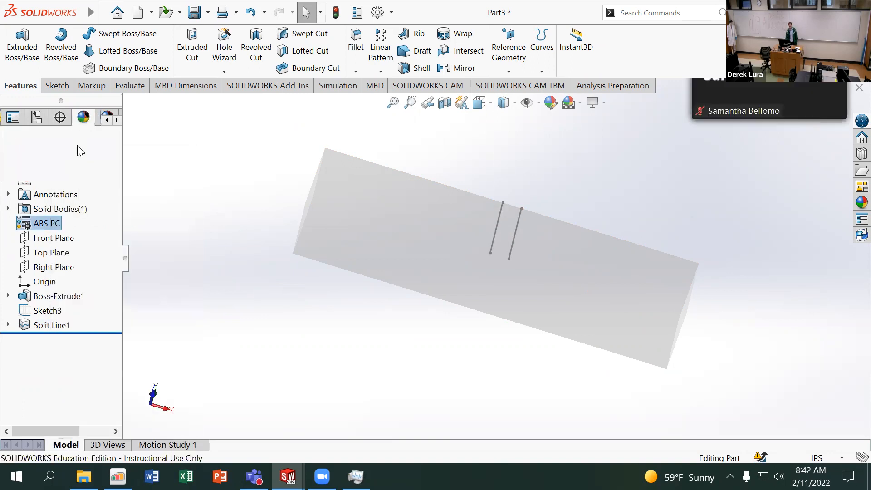
{"action": "left_click", "coordinate": [42, 190]}
{"action": "key", "text": "Delete"}
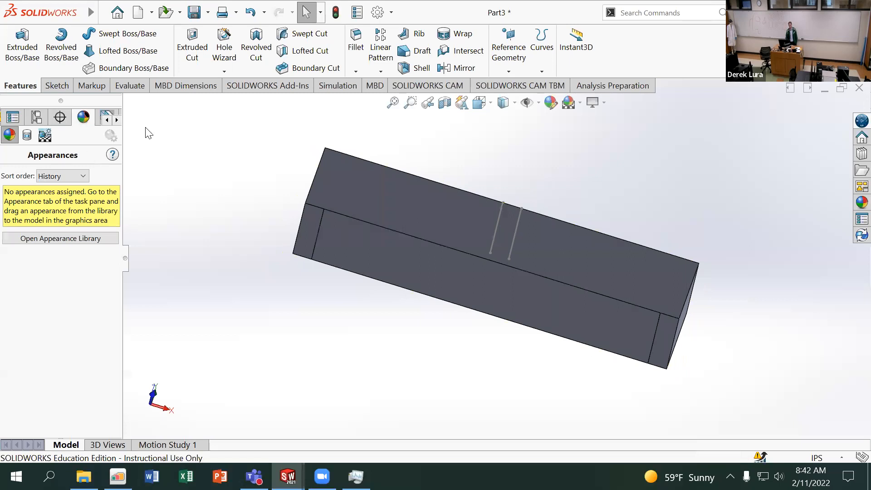
{"action": "left_click", "coordinate": [106, 120]}
{"action": "left_click", "coordinate": [17, 119]}
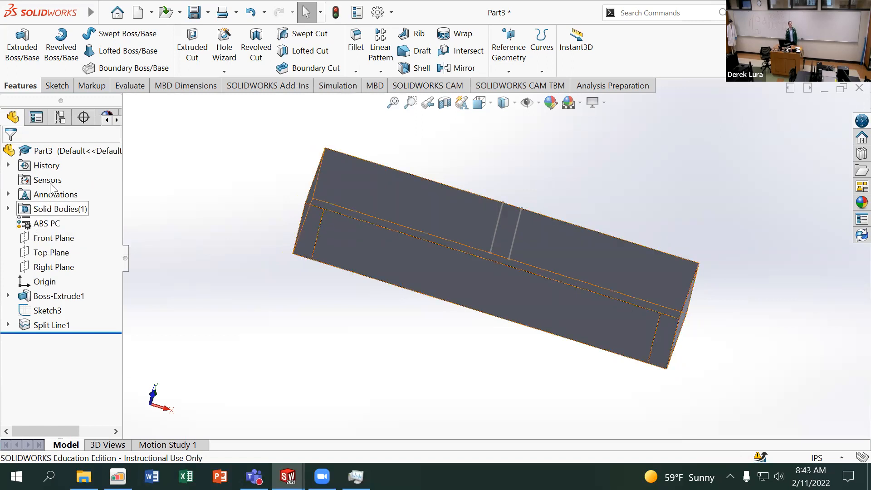
{"action": "left_click", "coordinate": [115, 119]}
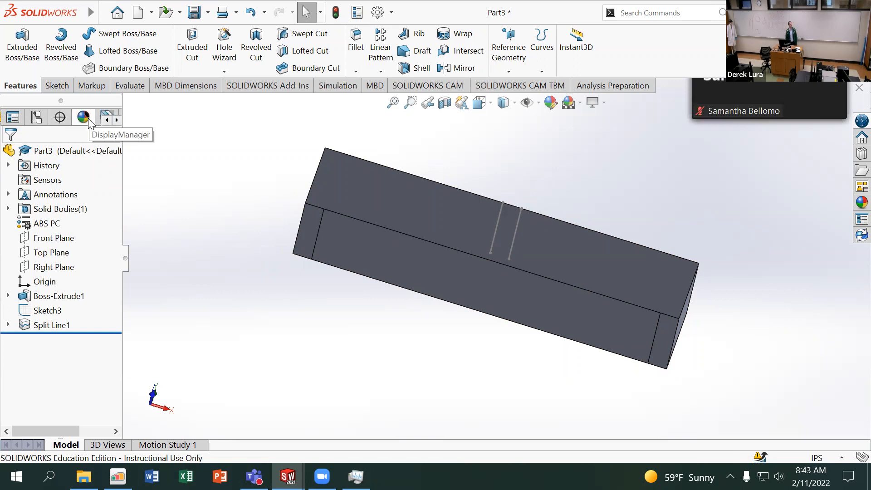
{"action": "left_click", "coordinate": [107, 120]}
{"action": "left_click", "coordinate": [114, 120]}
{"action": "left_click", "coordinate": [107, 121]}
{"action": "left_click", "coordinate": [115, 122]}
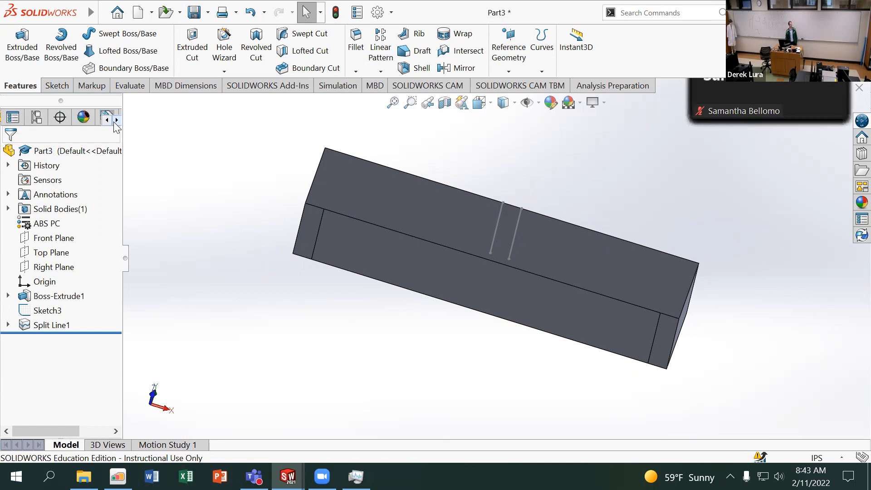
Step: Undo the appearance deletion, remove the polycarbonate appearance from the block again and return to the feature tree
{"action": "left_click", "coordinate": [84, 119]}
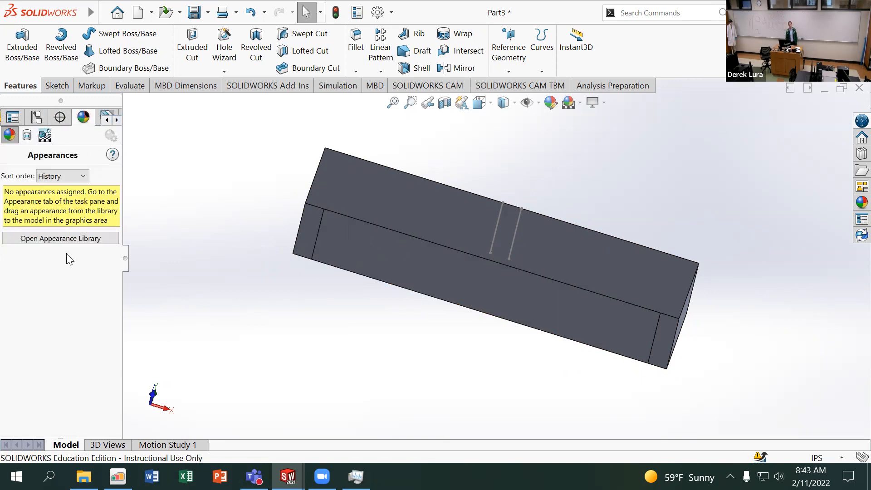
{"action": "middle_click_drag", "start_coordinate": [290, 196], "coordinate": [239, 256]}
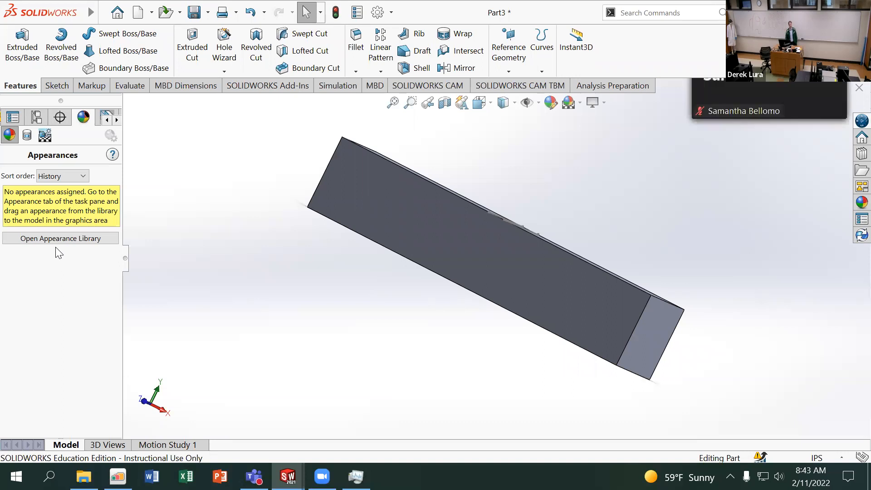
{"action": "key", "text": "ctrl+z"}
{"action": "left_click", "coordinate": [64, 191]}
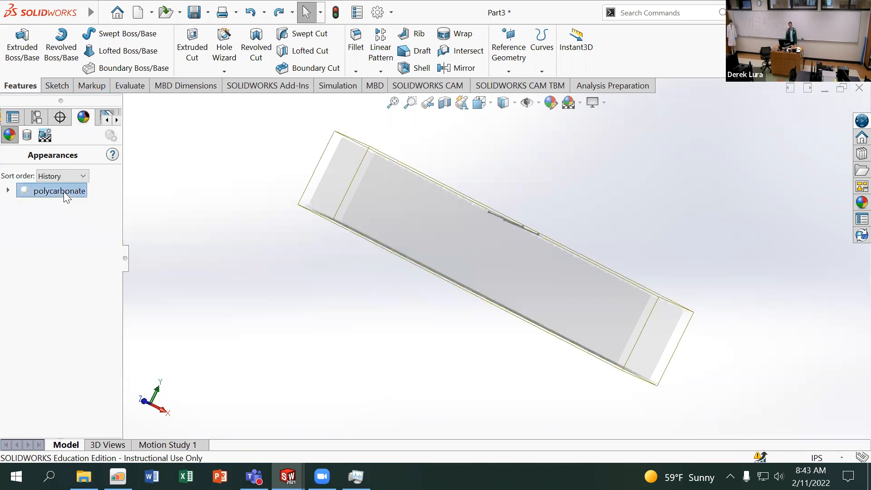
{"action": "right_click", "coordinate": [63, 192]}
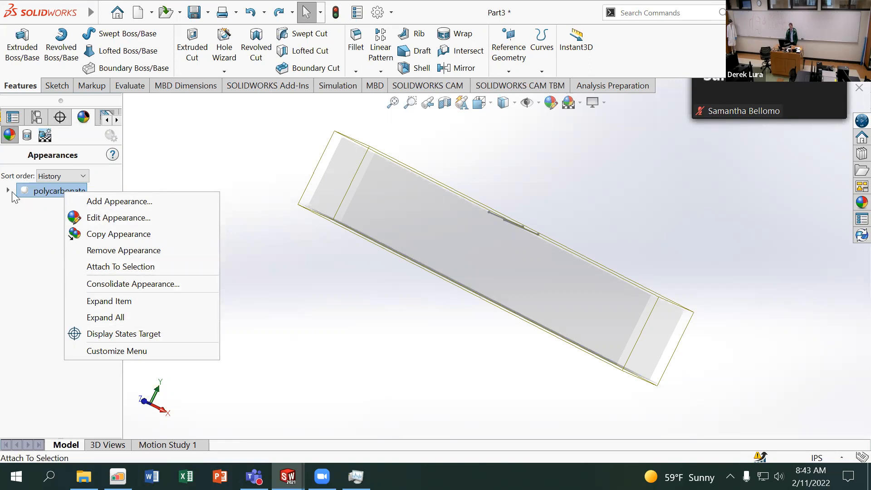
{"action": "left_click", "coordinate": [107, 249]}
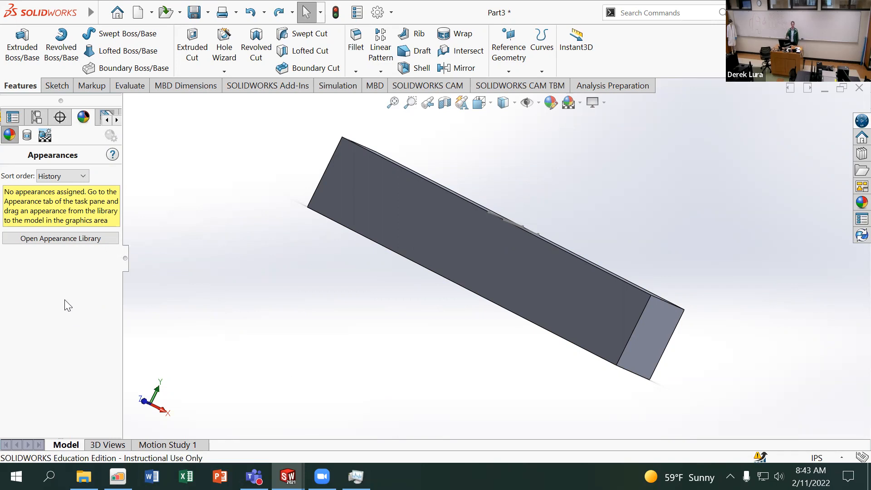
{"action": "left_click", "coordinate": [105, 120]}
{"action": "left_click", "coordinate": [13, 117]}
Step: Split the block's top face with a projection Split Line using Sketch3's two centre strip lines
{"action": "middle_click_drag", "start_coordinate": [454, 181], "coordinate": [372, 265]}
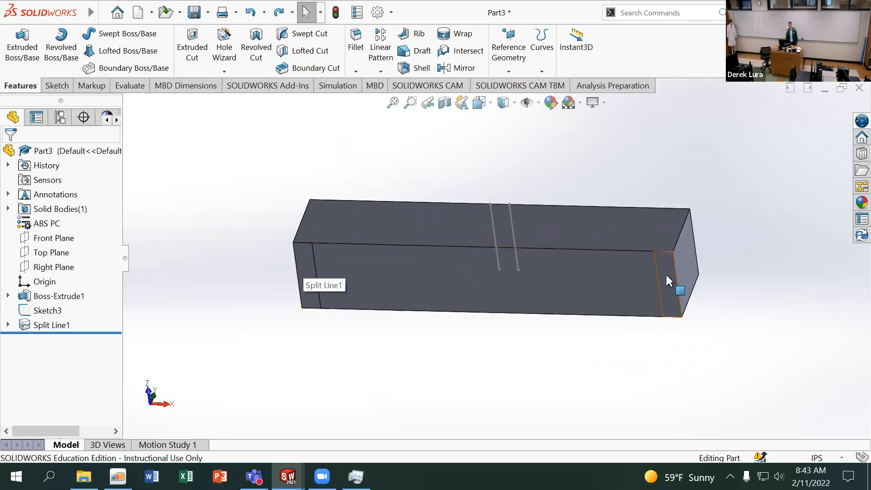
{"action": "middle_click_drag", "start_coordinate": [507, 208], "coordinate": [493, 351]}
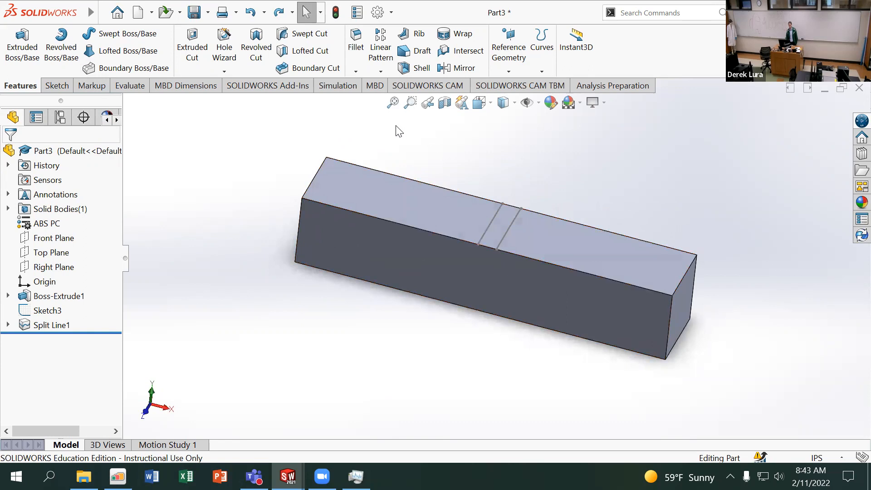
{"action": "left_click", "coordinate": [541, 75]}
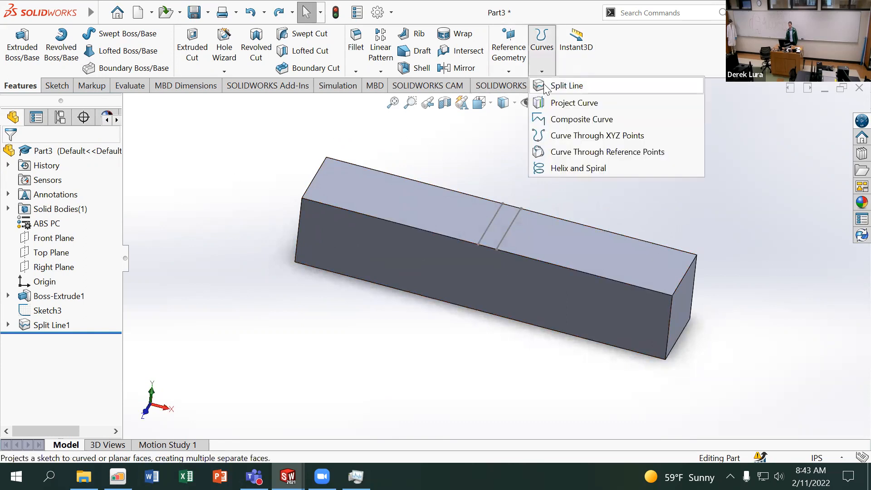
{"action": "left_click", "coordinate": [567, 83]}
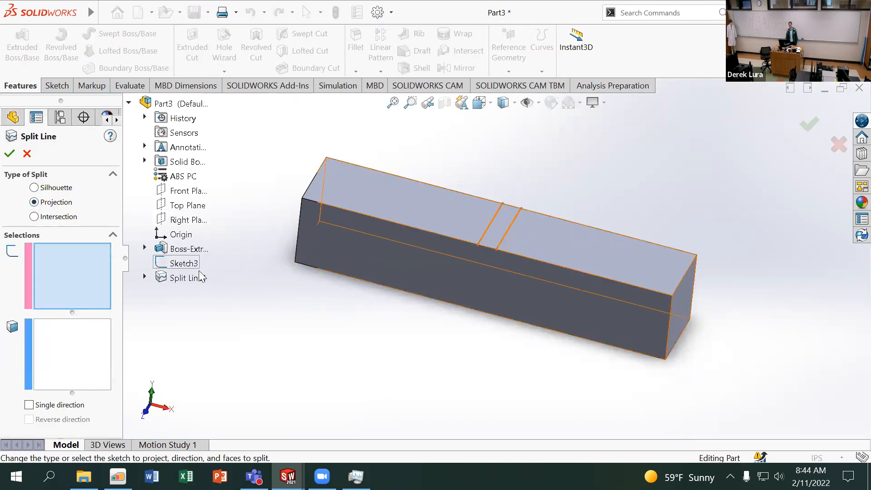
{"action": "left_click", "coordinate": [186, 264]}
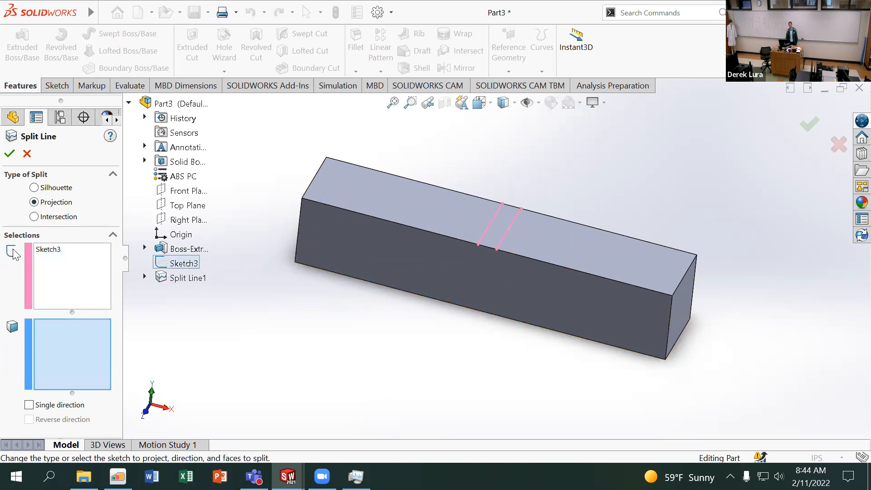
{"action": "left_click", "coordinate": [414, 207]}
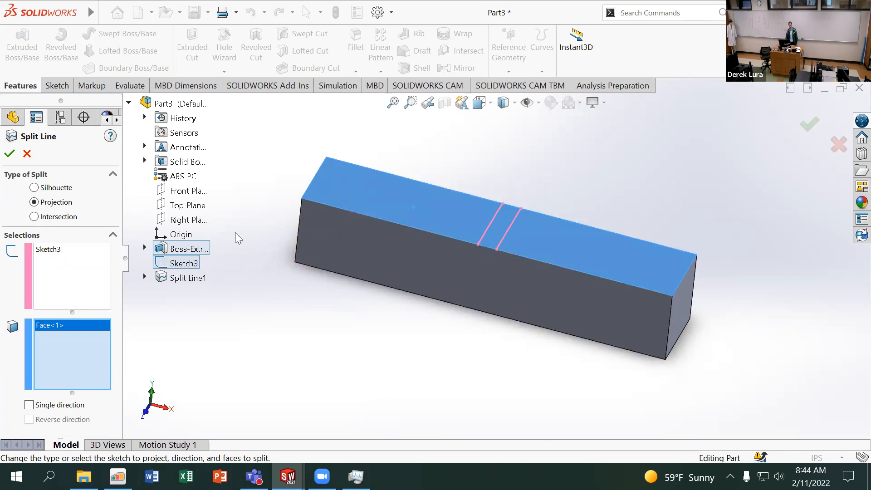
{"action": "key", "text": "Return"}
{"action": "middle_click_drag", "start_coordinate": [347, 359], "coordinate": [309, 278]}
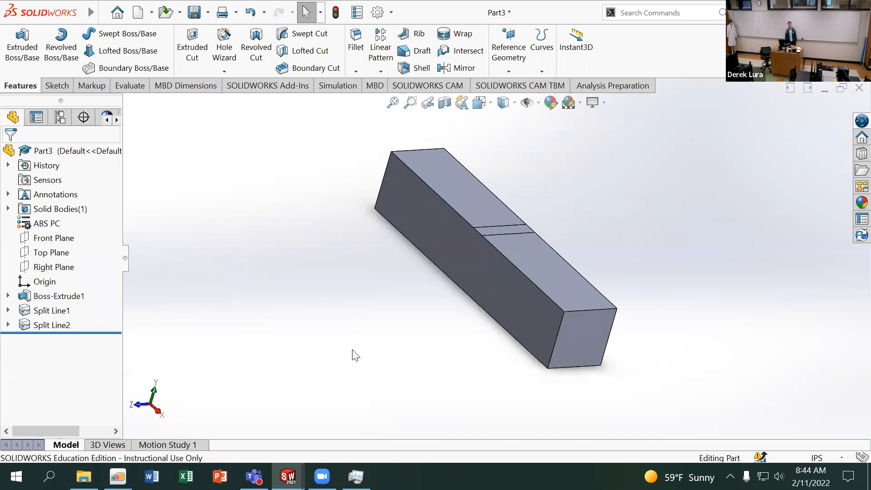
Step: Switch to the Bridge2in part and review the fixtures, force and stress result of its Static 1 study
{"action": "mouse_move", "coordinate": [288, 476]}
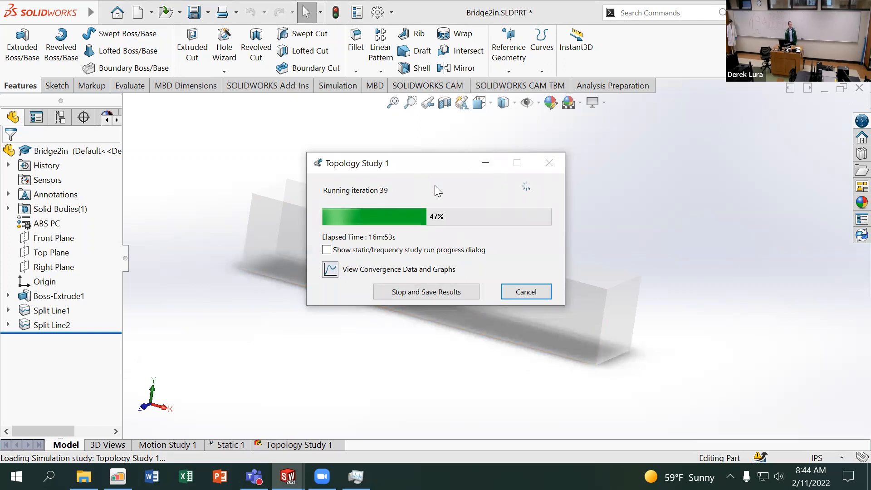
{"action": "left_click", "coordinate": [230, 446]}
{"action": "mouse_move", "coordinate": [260, 321]}
{"action": "middle_mouse_down"}
{"action": "mouse_move", "coordinate": [301, 297]}
{"action": "mouse_move", "coordinate": [255, 327]}
{"action": "mouse_move", "coordinate": [264, 331]}
{"action": "middle_mouse_up"}
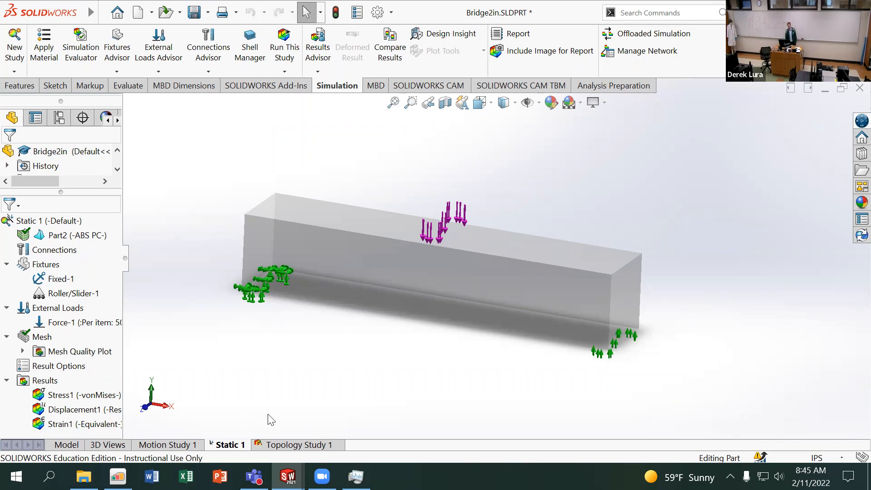
{"action": "right_click", "coordinate": [84, 394]}
{"action": "left_click", "coordinate": [109, 287]}
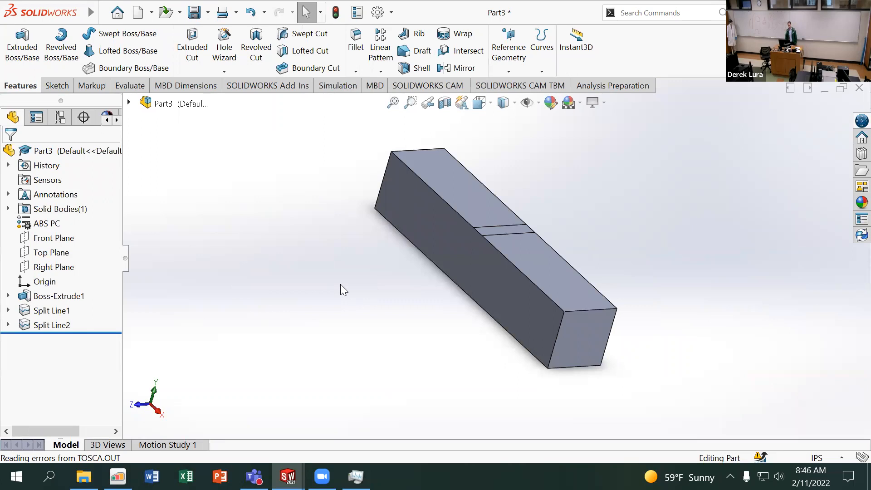
Step: Expand Boss-Extrude1 in Part3 and examine the block with its split top face
{"action": "left_click", "coordinate": [16, 296]}
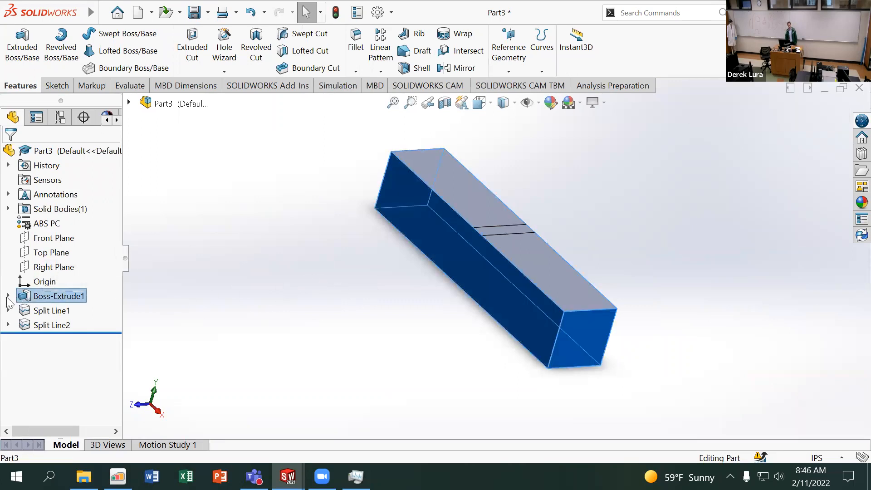
{"action": "left_click", "coordinate": [7, 296]}
{"action": "mouse_move", "coordinate": [321, 245]}
{"action": "middle_mouse_down"}
{"action": "mouse_move", "coordinate": [327, 189]}
{"action": "mouse_move", "coordinate": [339, 287]}
{"action": "middle_mouse_up"}
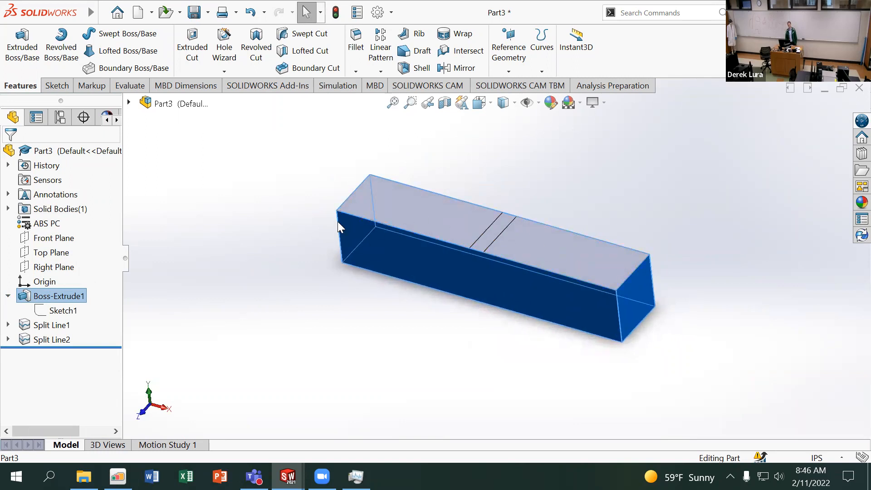
{"action": "left_click", "coordinate": [228, 204]}
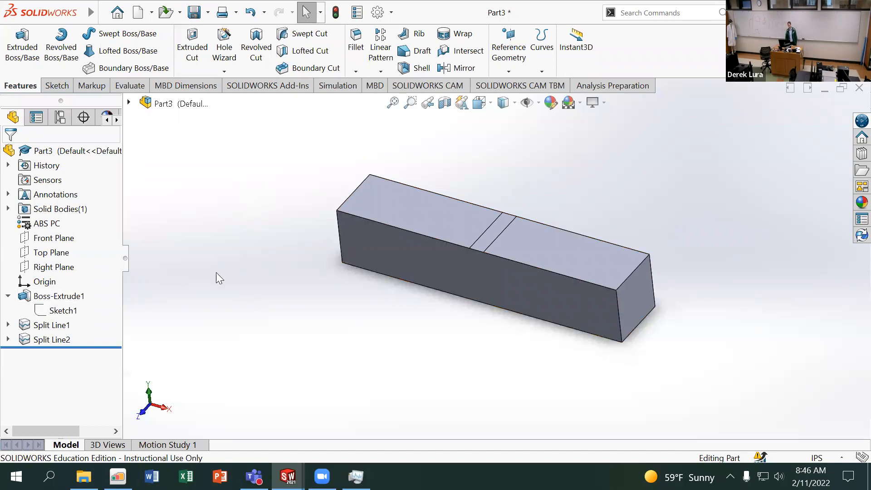
{"action": "middle_click_drag", "start_coordinate": [237, 248], "coordinate": [247, 228]}
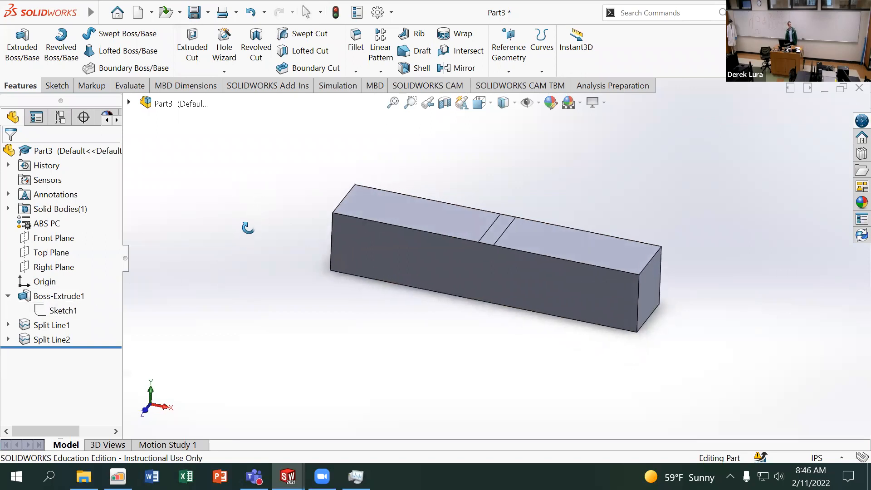
{"action": "key", "text": "Escape"}
Step: Check that the SOLIDWORKS Simulation add-in is loaded and bring up the simulation commands
{"action": "left_click", "coordinate": [321, 86]}
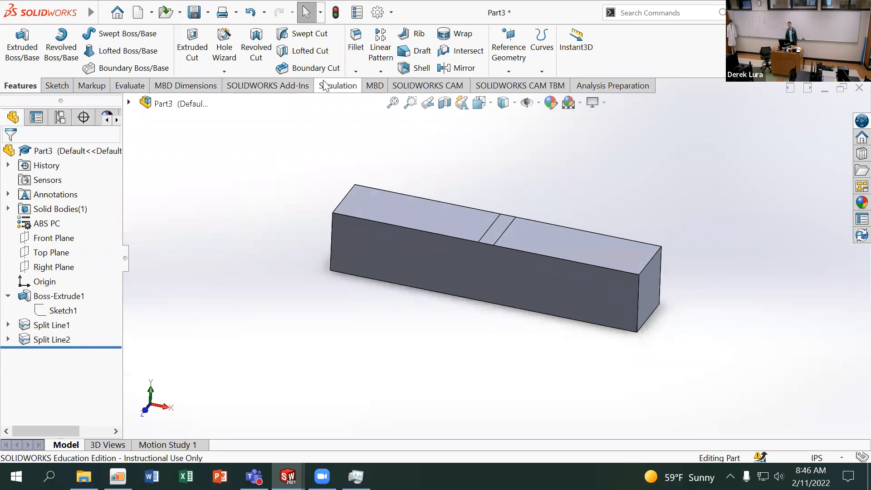
{"action": "left_click", "coordinate": [293, 90]}
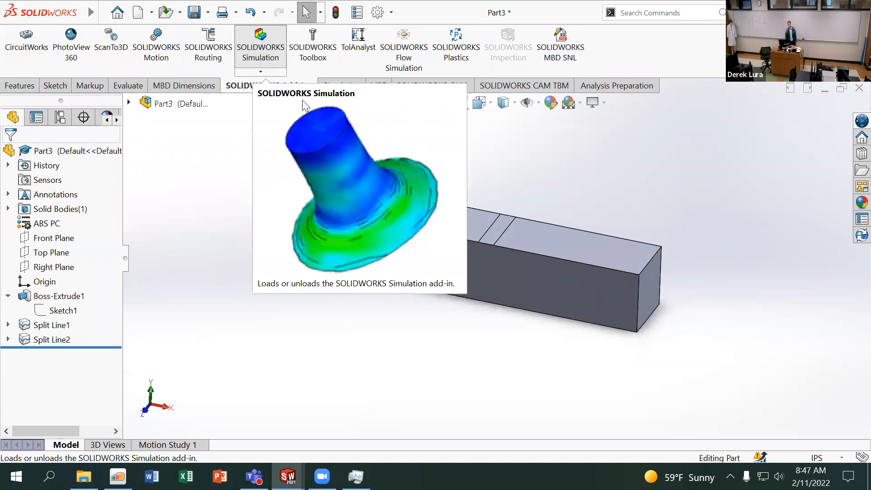
{"action": "left_click", "coordinate": [334, 88]}
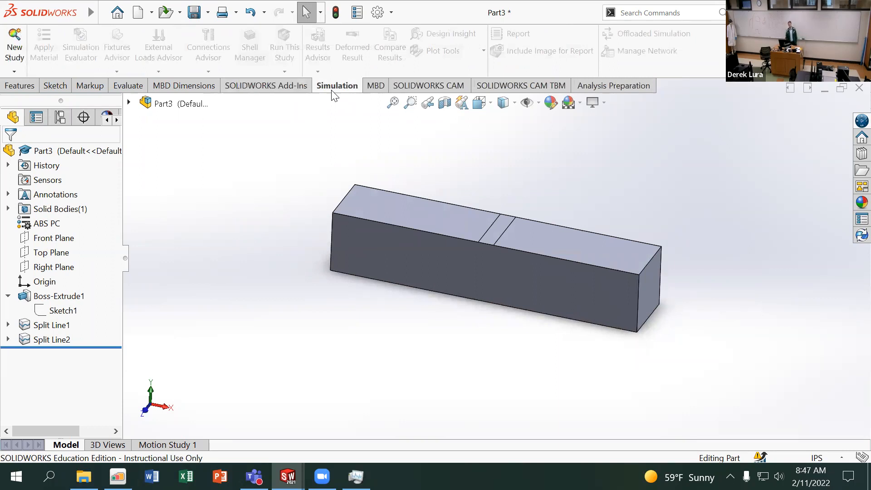
{"action": "left_click", "coordinate": [267, 86]}
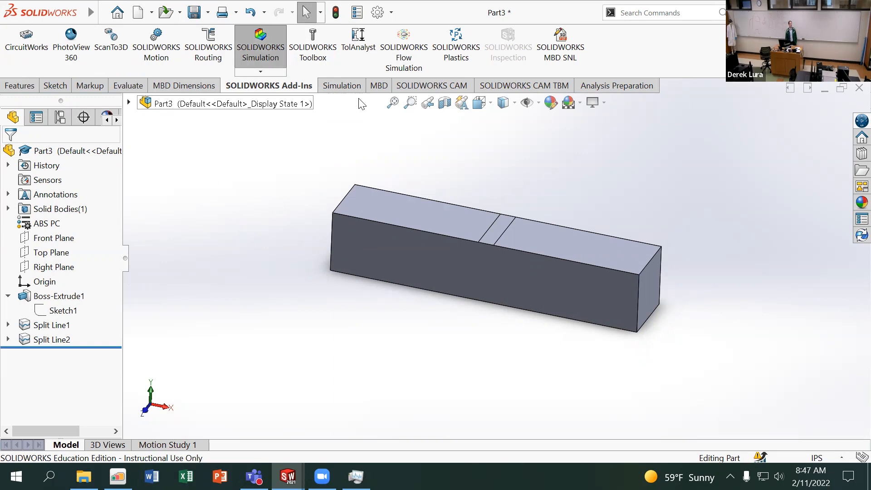
{"action": "left_click", "coordinate": [342, 86]}
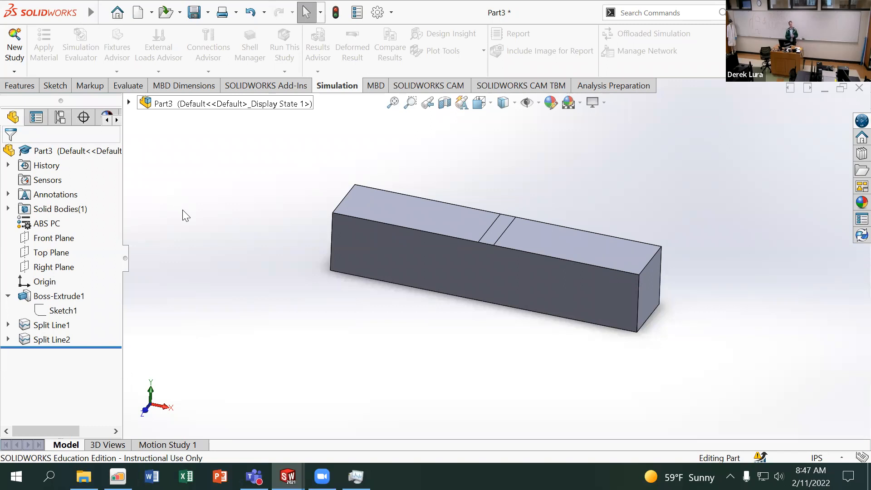
Step: Create a new Topology Study named BridgeNonPara for the block
{"action": "left_click", "coordinate": [14, 71]}
{"action": "left_click", "coordinate": [31, 86]}
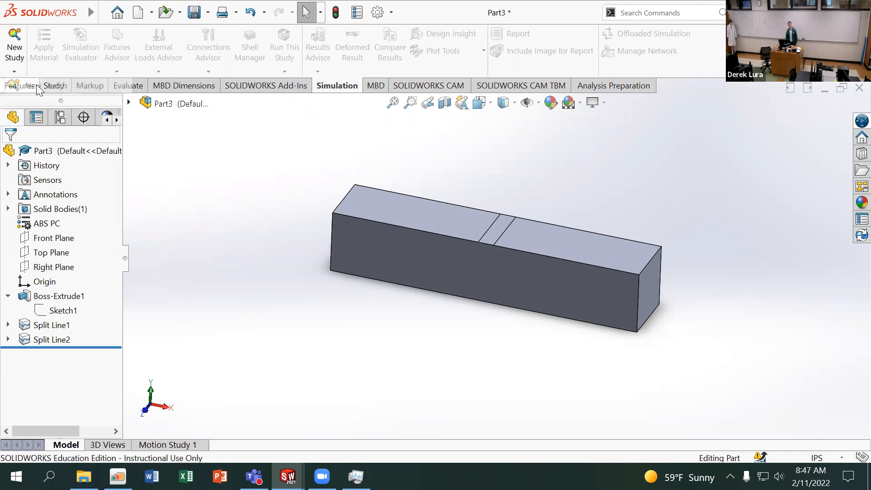
{"action": "scroll", "coordinate": [117, 250], "scroll_direction": "down", "scroll_amount": 3}
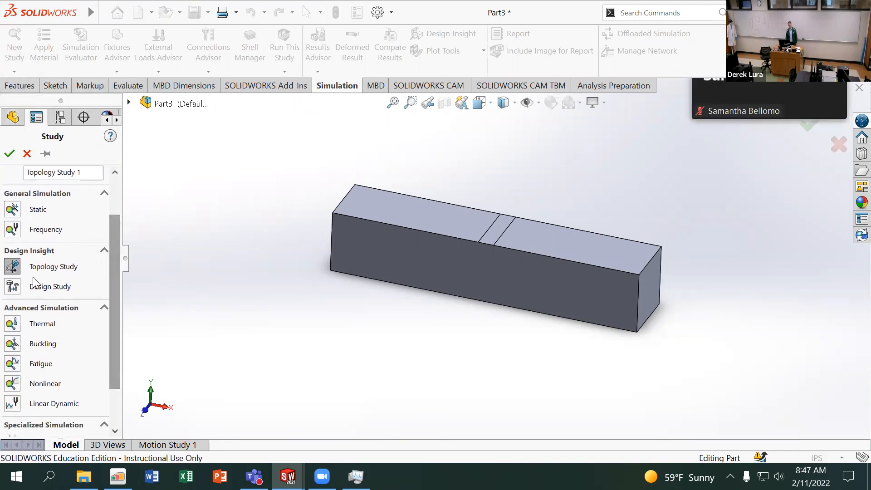
{"action": "scroll", "coordinate": [111, 245], "scroll_direction": "up", "scroll_amount": 3}
{"action": "left_click_drag", "start_coordinate": [86, 218], "coordinate": [5, 207]}
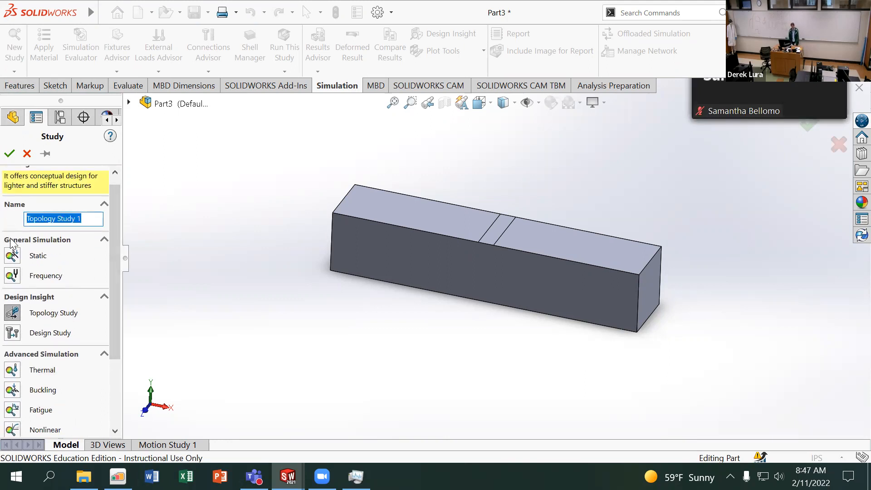
{"action": "type", "text": "Brid"}
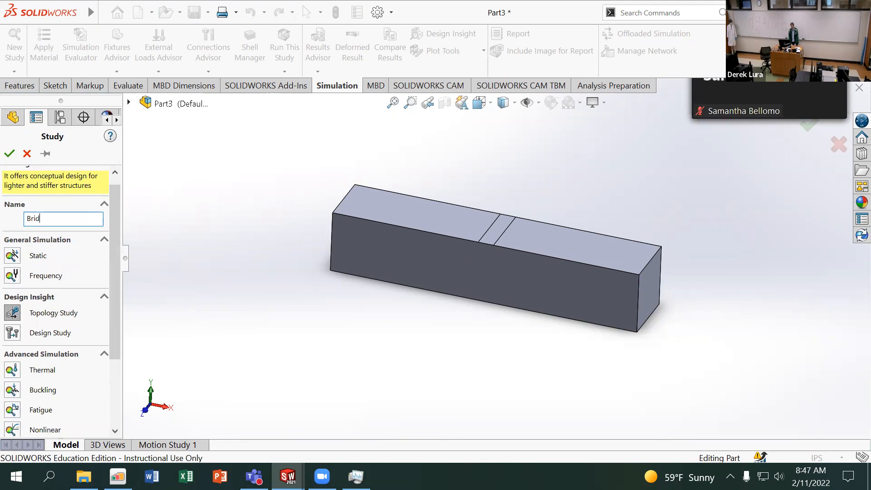
{"action": "type", "text": "geNonPara"}
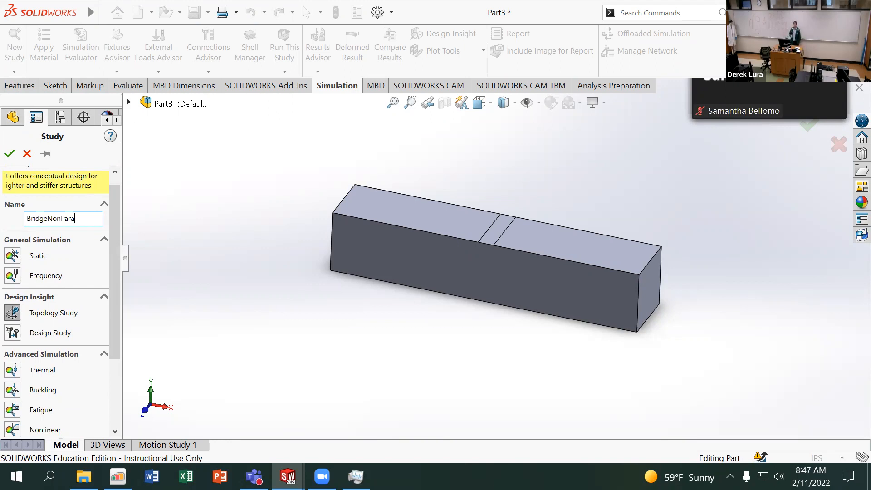
{"action": "left_click", "coordinate": [9, 154]}
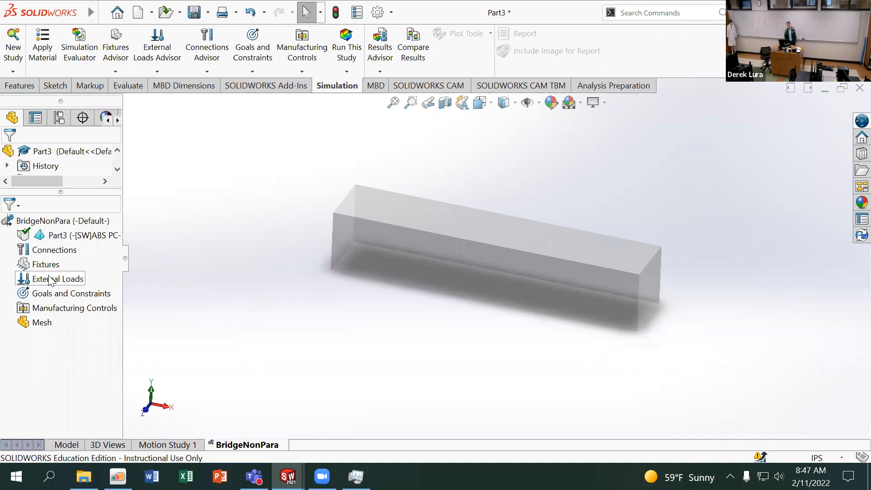
Step: Enlarge the pane above the study tree, delete the block's polycarbonate appearance and return to the feature tree
{"action": "left_click", "coordinate": [105, 119]}
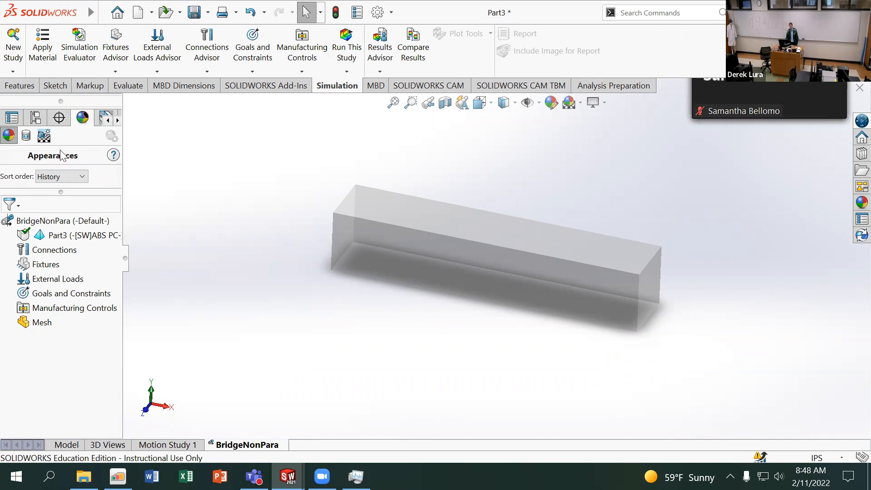
{"action": "left_click_drag", "start_coordinate": [79, 191], "coordinate": [79, 256]}
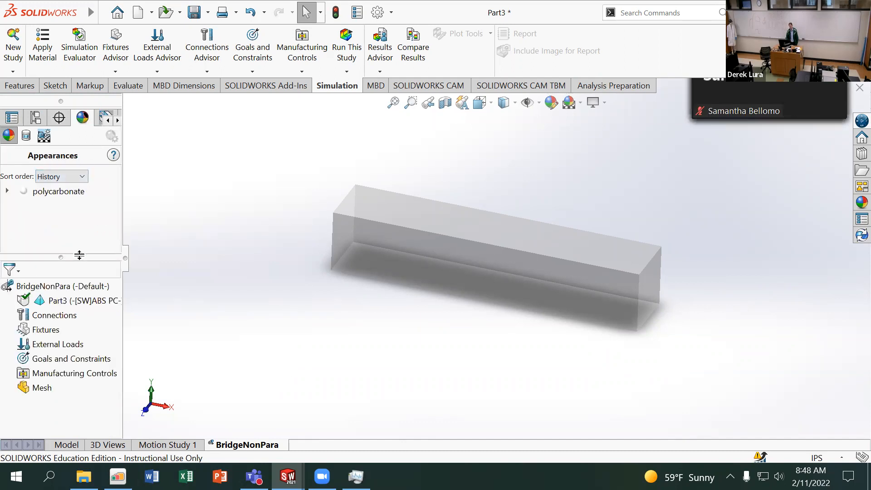
{"action": "left_click", "coordinate": [68, 195]}
{"action": "key", "text": "Delete"}
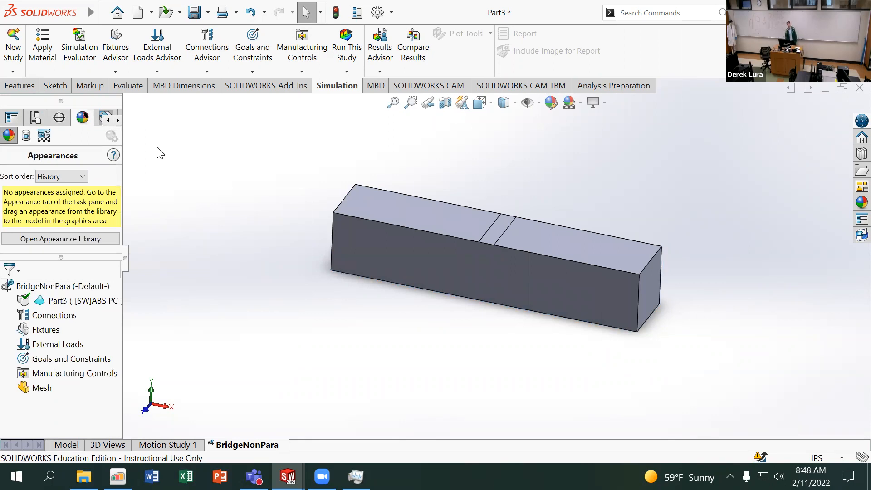
{"action": "left_click", "coordinate": [108, 120]}
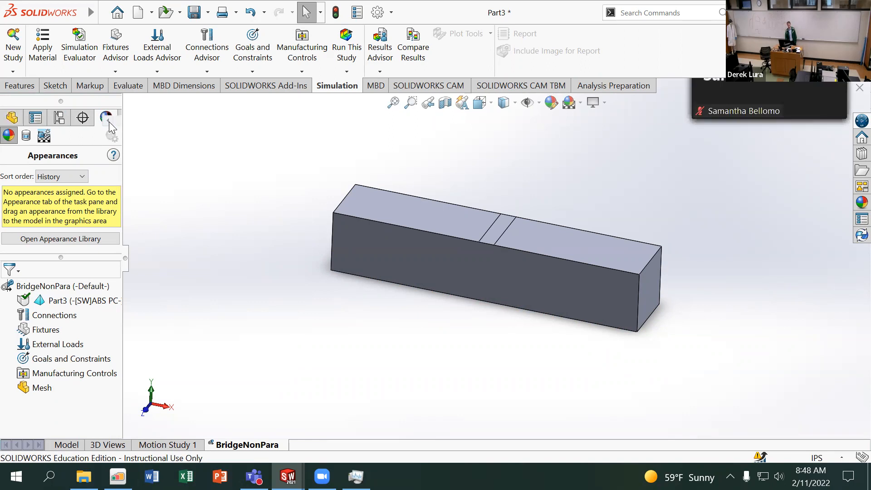
{"action": "left_click", "coordinate": [12, 117]}
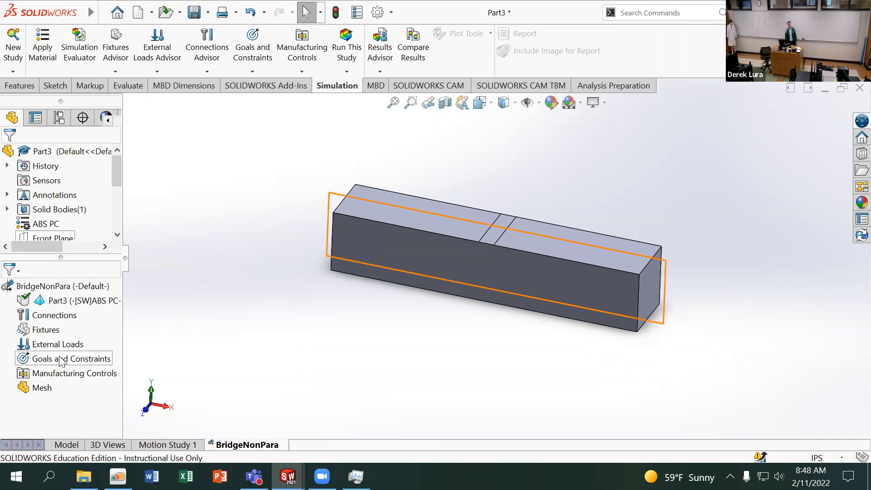
Step: Apply a Fixed Geometry fixture to the narrow split strip at the -X end of the block's underside
{"action": "right_click", "coordinate": [46, 329]}
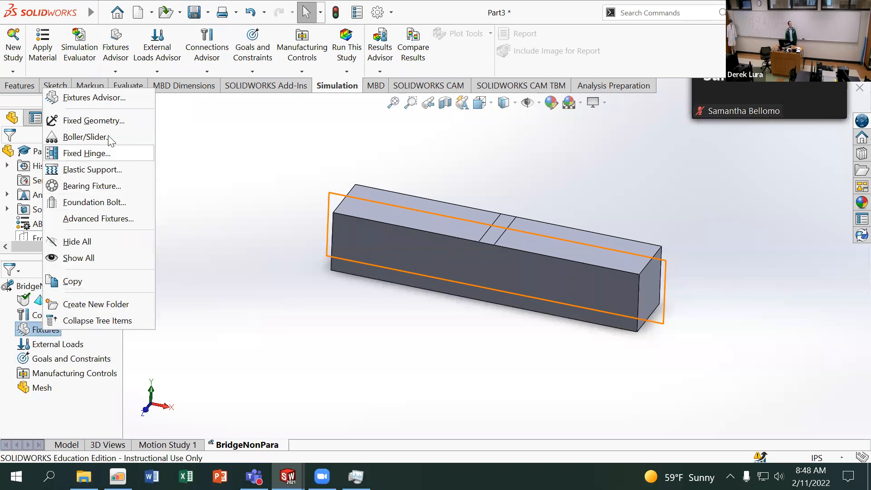
{"action": "left_click", "coordinate": [96, 121]}
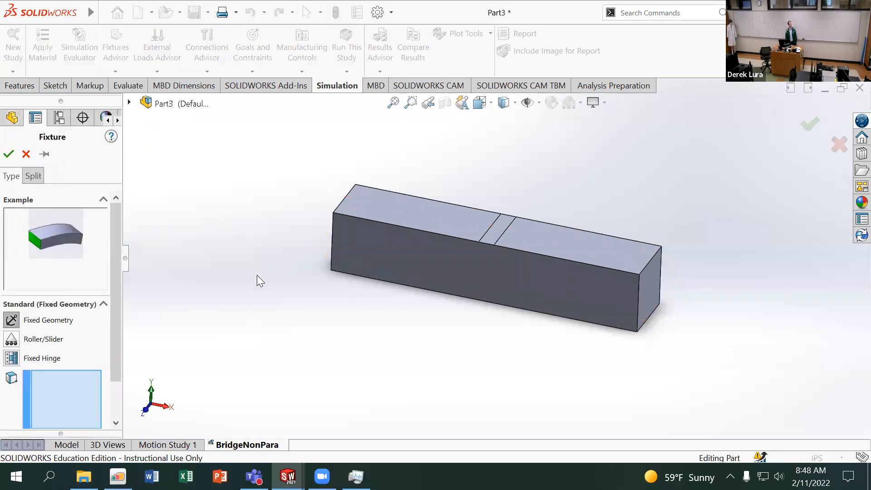
{"action": "middle_click_drag", "start_coordinate": [255, 252], "coordinate": [350, 241]}
{"action": "scroll", "coordinate": [352, 243], "scroll_direction": "down", "scroll_amount": 3}
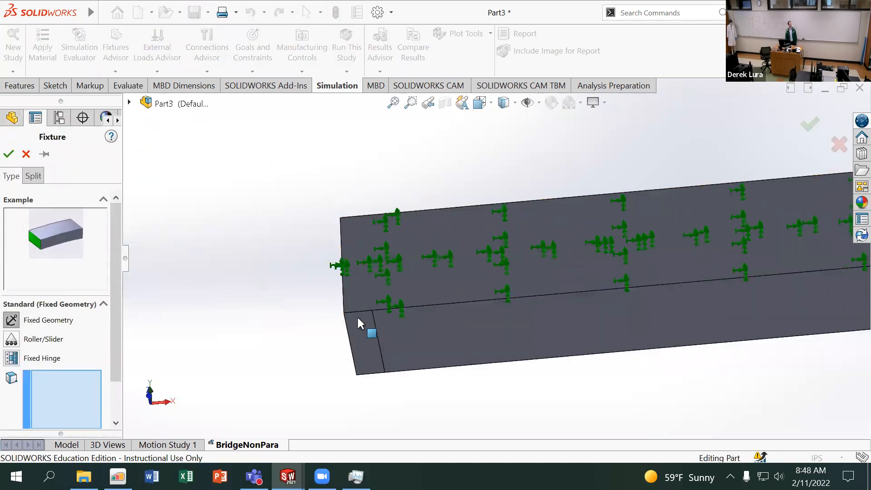
{"action": "left_click", "coordinate": [355, 329]}
{"action": "scroll", "coordinate": [505, 333], "scroll_direction": "up", "scroll_amount": 4}
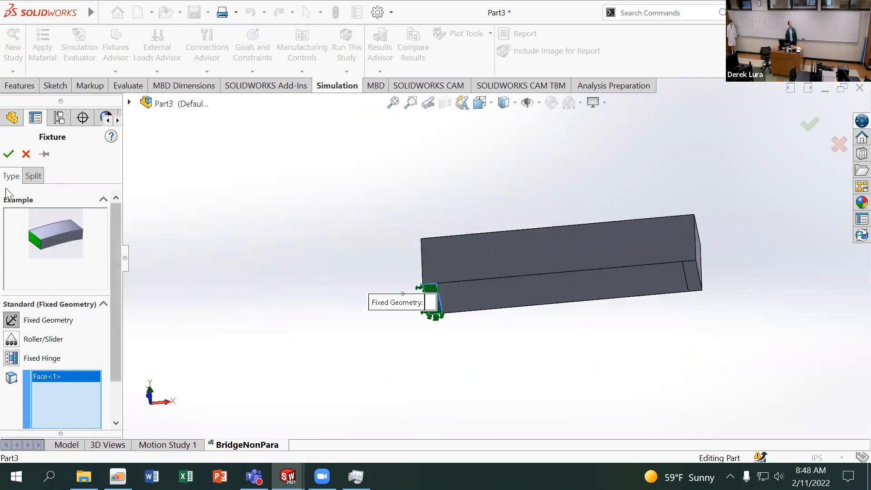
{"action": "left_click", "coordinate": [8, 154]}
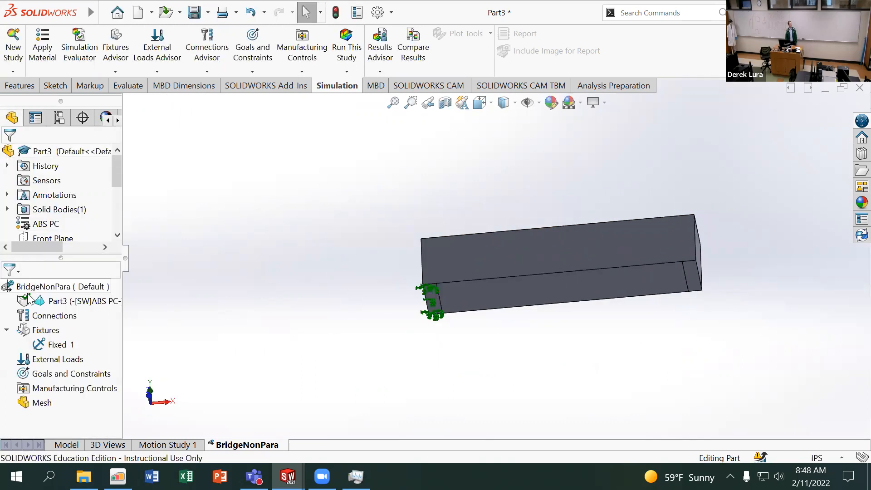
Step: Apply a Roller/Slider fixture to the narrow split strip at the +X end of the block's underside
{"action": "right_click", "coordinate": [40, 333]}
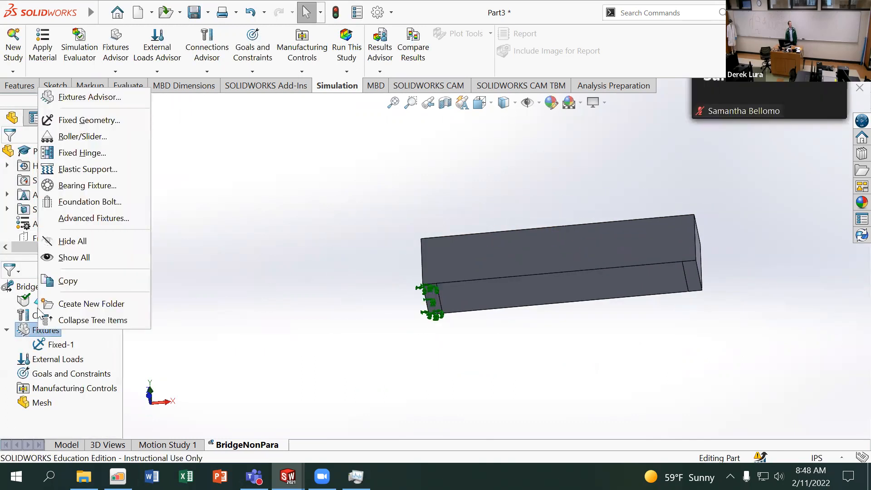
{"action": "left_click", "coordinate": [81, 138]}
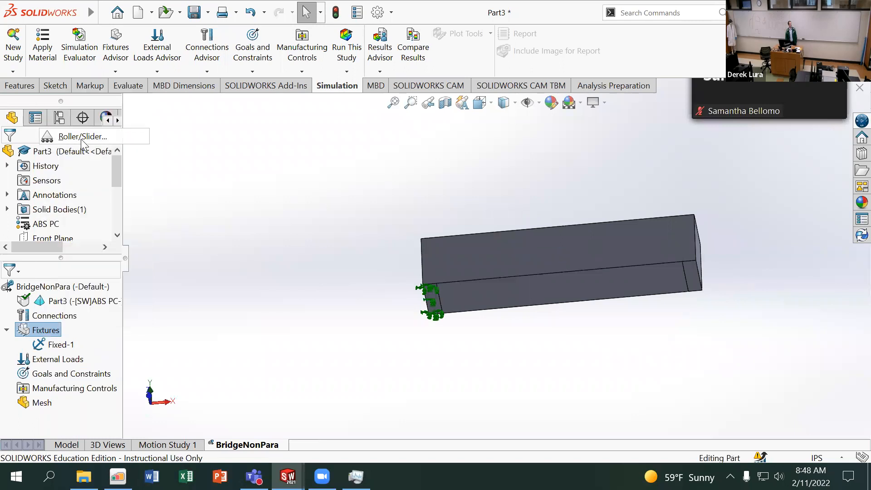
{"action": "left_click", "coordinate": [696, 274]}
{"action": "left_click", "coordinate": [8, 154]}
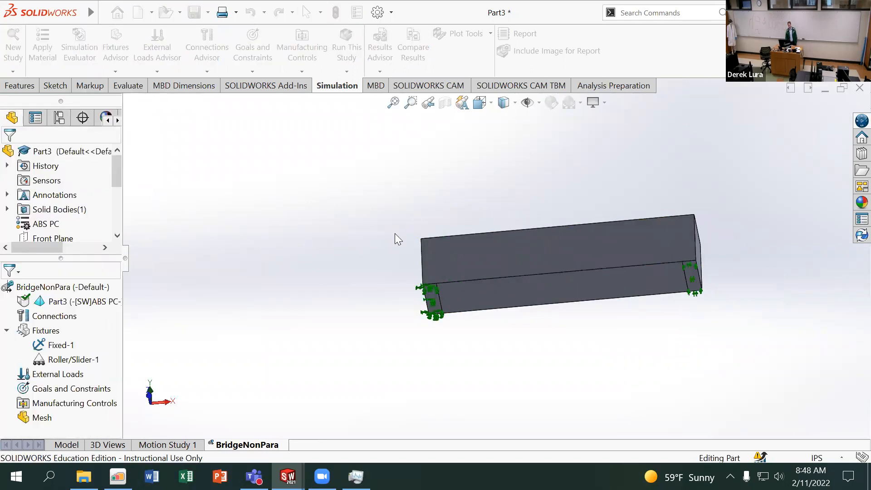
{"action": "middle_click_drag", "start_coordinate": [509, 235], "coordinate": [513, 259]}
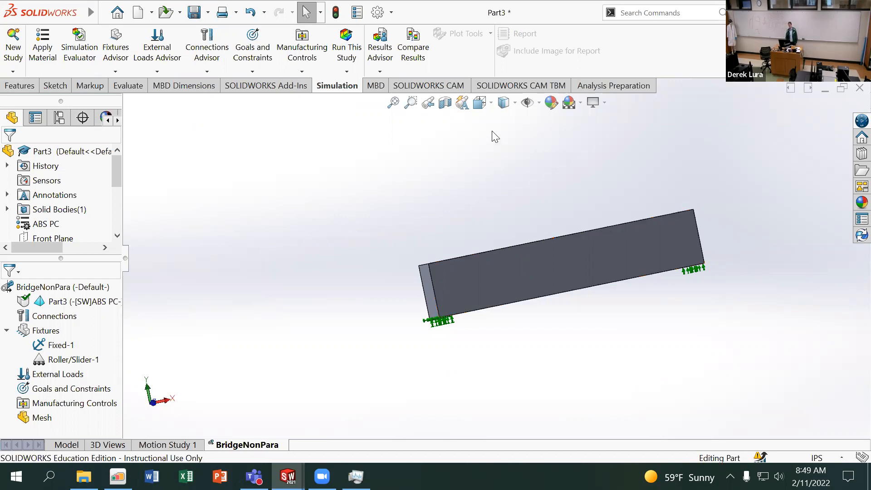
{"action": "middle_click_drag", "start_coordinate": [502, 136], "coordinate": [477, 244]}
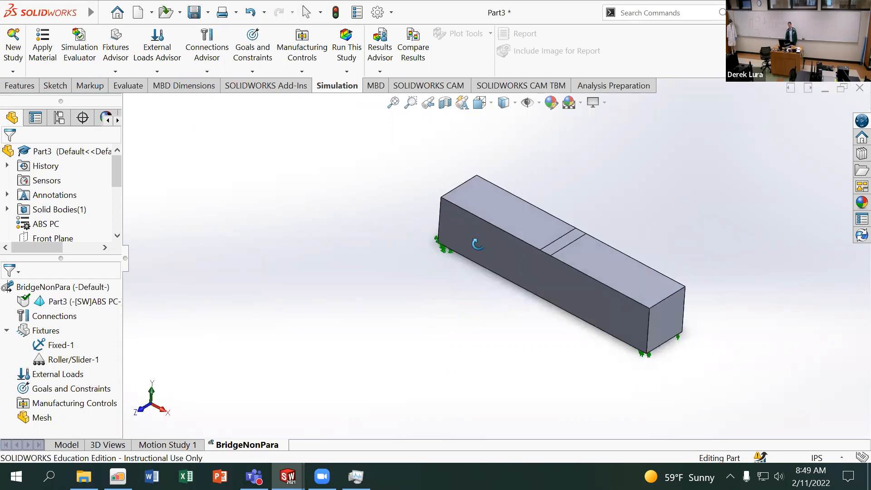
Step: Start a new external Force load for the study and set its units to English (IPS)
{"action": "right_click", "coordinate": [46, 331]}
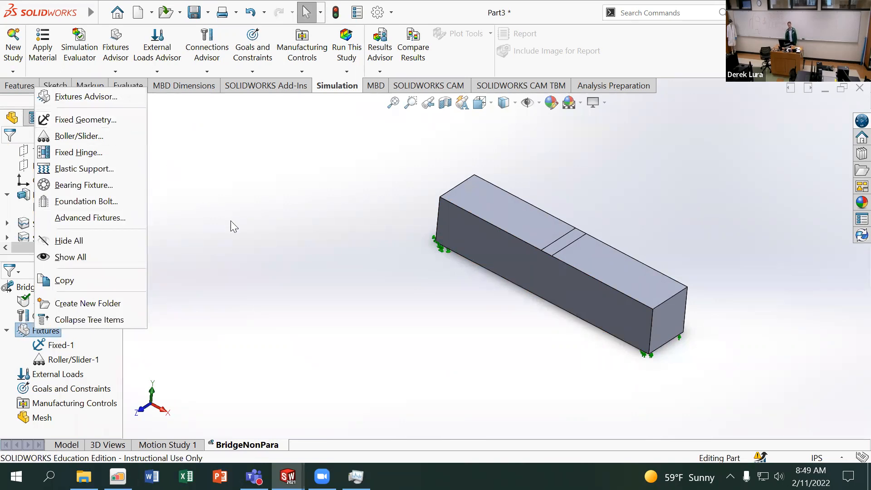
{"action": "right_click", "coordinate": [64, 375]}
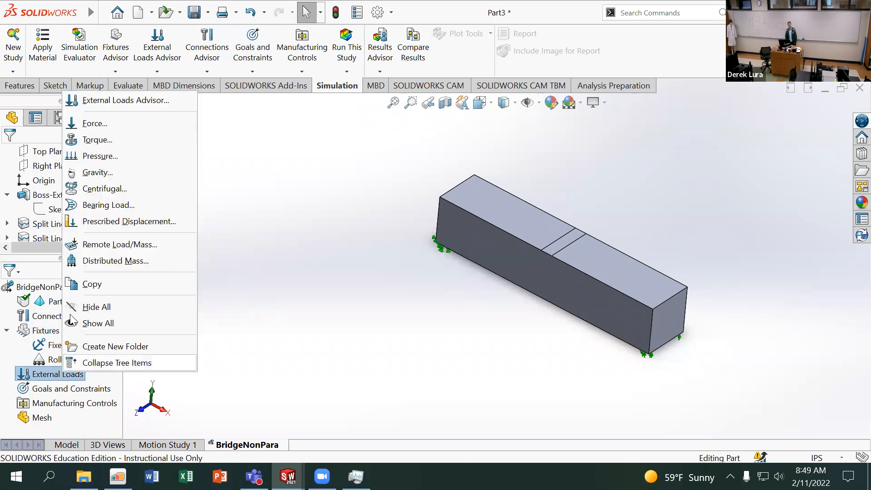
{"action": "left_click", "coordinate": [143, 123]}
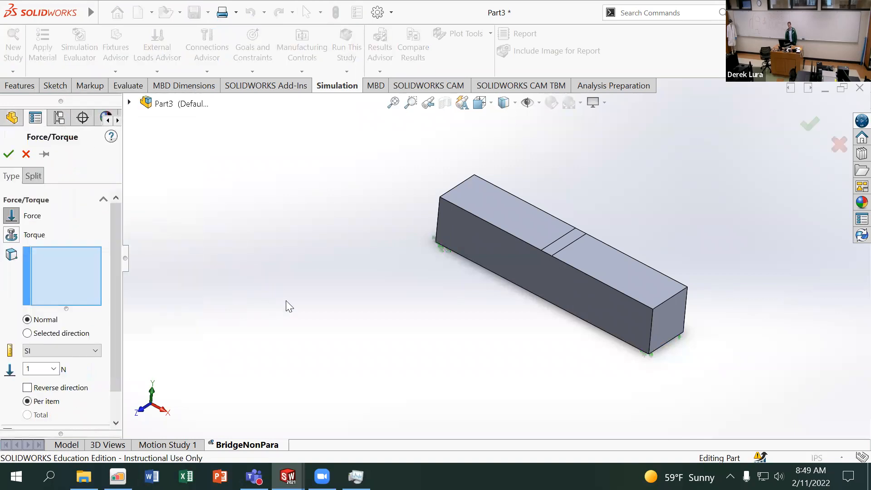
{"action": "left_click", "coordinate": [75, 351]}
{"action": "left_click", "coordinate": [50, 372]}
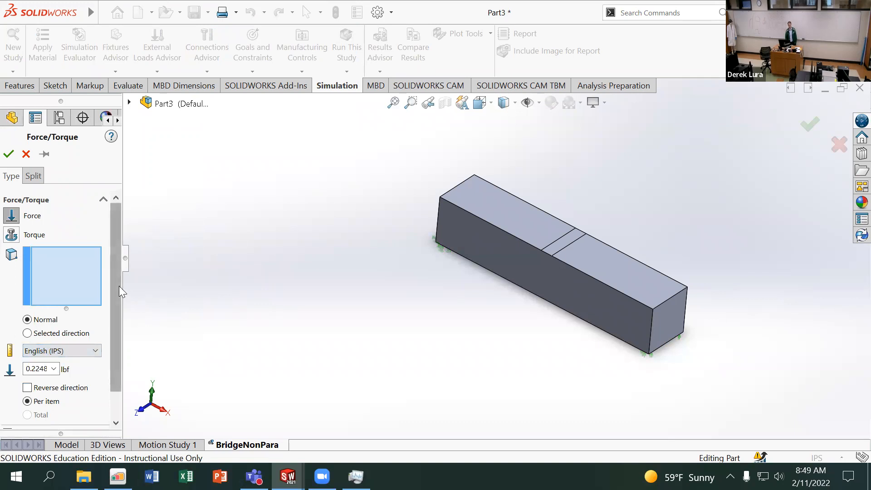
Step: Apply a 50 lbf normal force to the narrow split strip across the middle of the block's top face
{"action": "scroll", "coordinate": [119, 290], "scroll_direction": "down", "scroll_amount": 2}
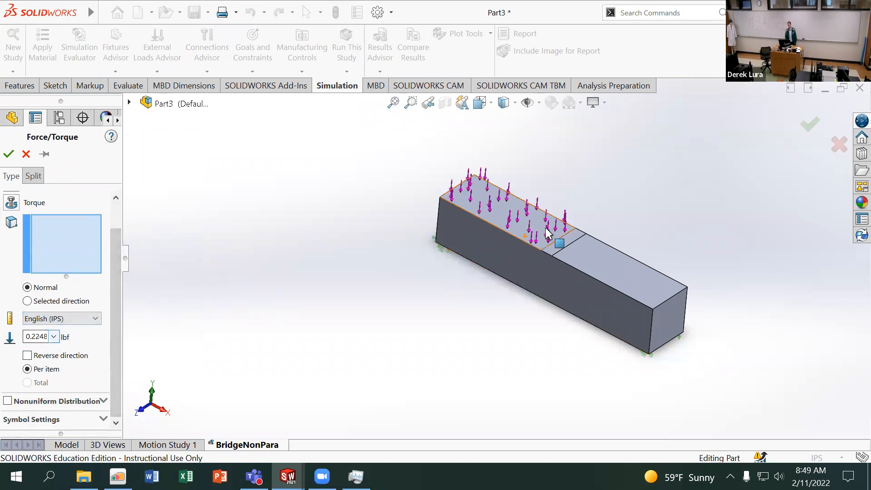
{"action": "double_click", "coordinate": [30, 335]}
{"action": "type", "text": "50"}
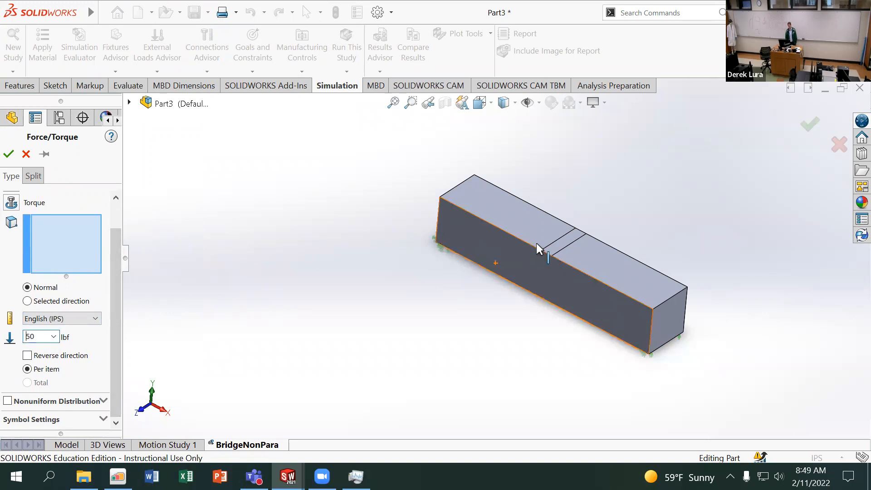
{"action": "left_click", "coordinate": [560, 242]}
{"action": "middle_click_drag", "start_coordinate": [380, 240], "coordinate": [418, 202]}
{"action": "middle_click_drag", "start_coordinate": [458, 264], "coordinate": [598, 344]}
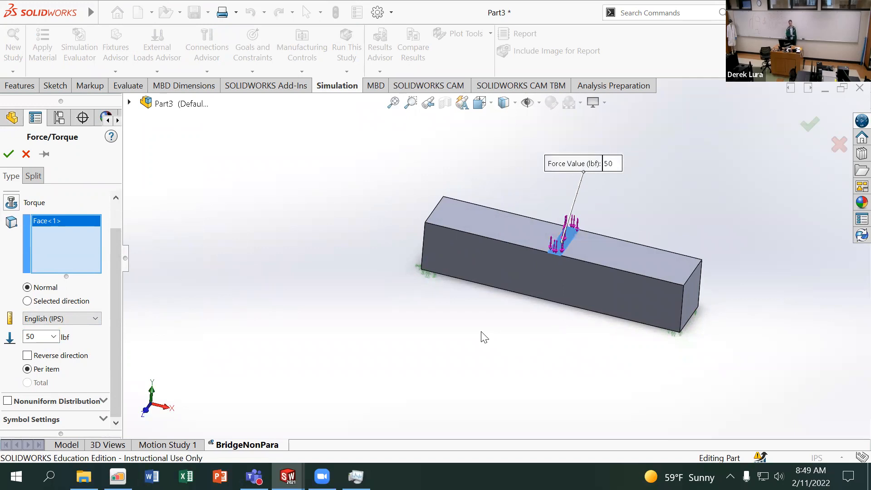
{"action": "left_click", "coordinate": [31, 177]}
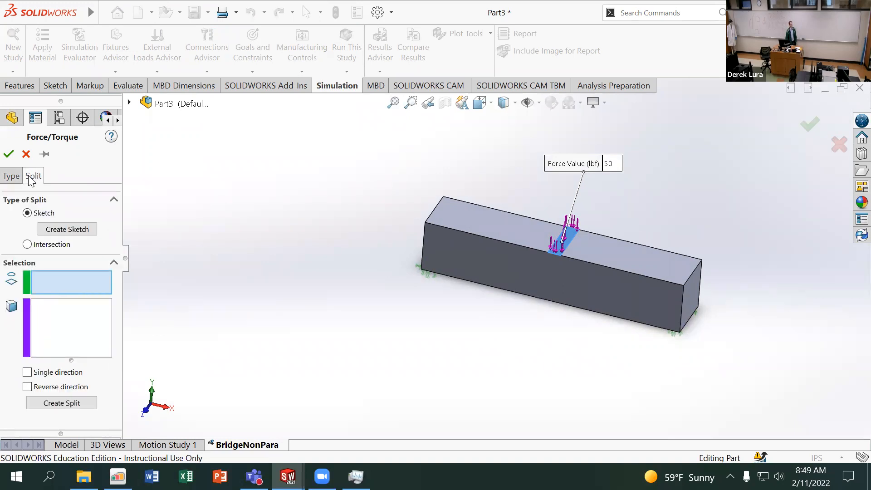
{"action": "left_click", "coordinate": [11, 182]}
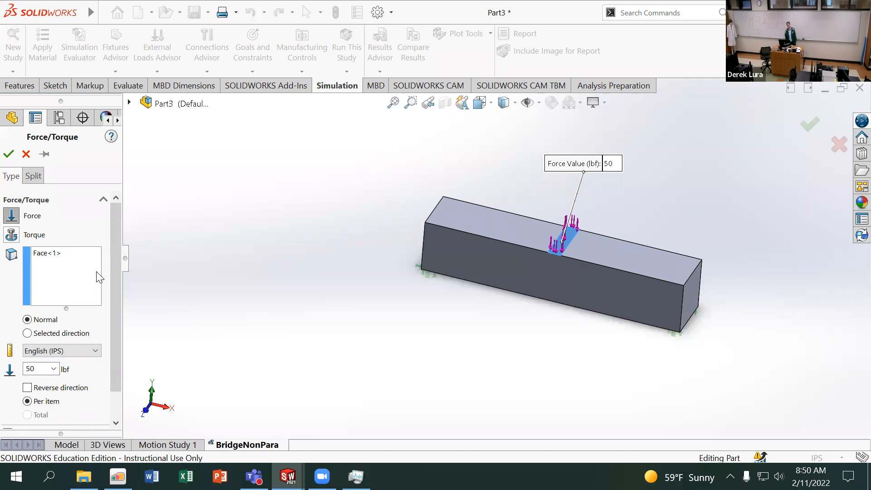
{"action": "mouse_move", "coordinate": [117, 252]}
{"action": "left_mouse_down"}
{"action": "mouse_move", "coordinate": [114, 280]}
{"action": "mouse_move", "coordinate": [114, 251]}
{"action": "left_mouse_up"}
{"action": "left_click", "coordinate": [9, 154]}
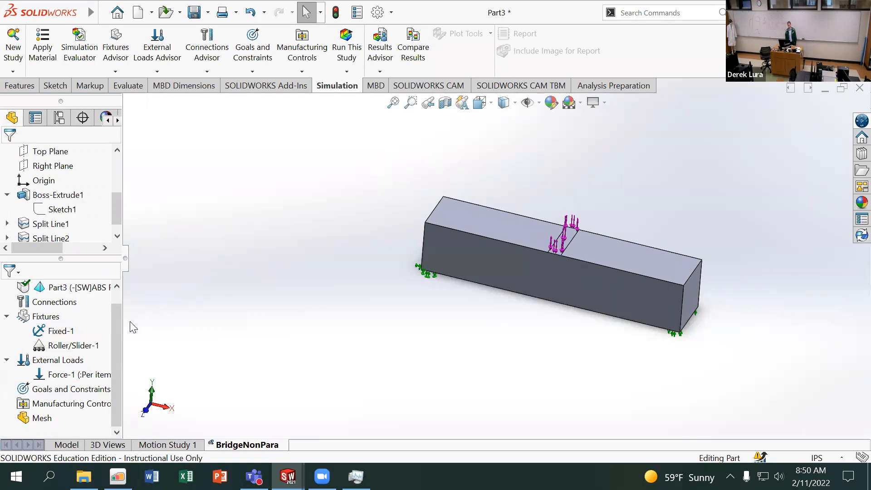
Step: Restore the maximized window to a smaller size and reposition it on the desktop, leaving free space below the study tree
{"action": "right_click", "coordinate": [73, 392]}
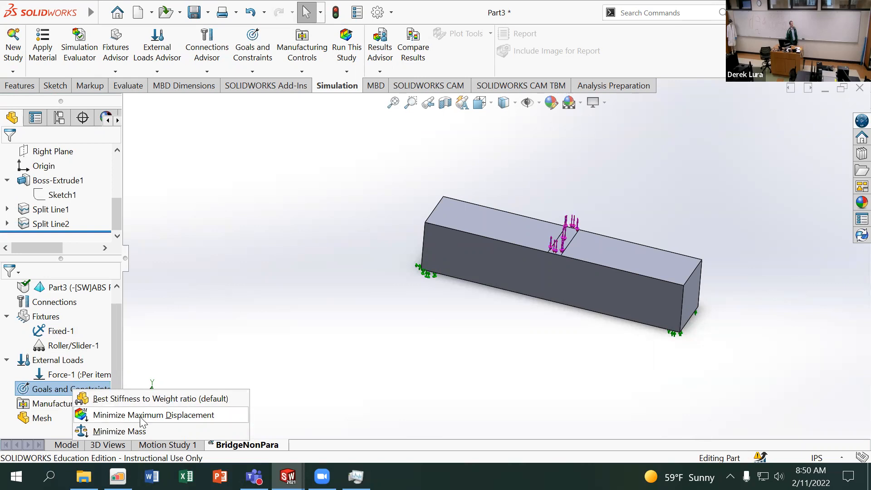
{"action": "left_click", "coordinate": [197, 276]}
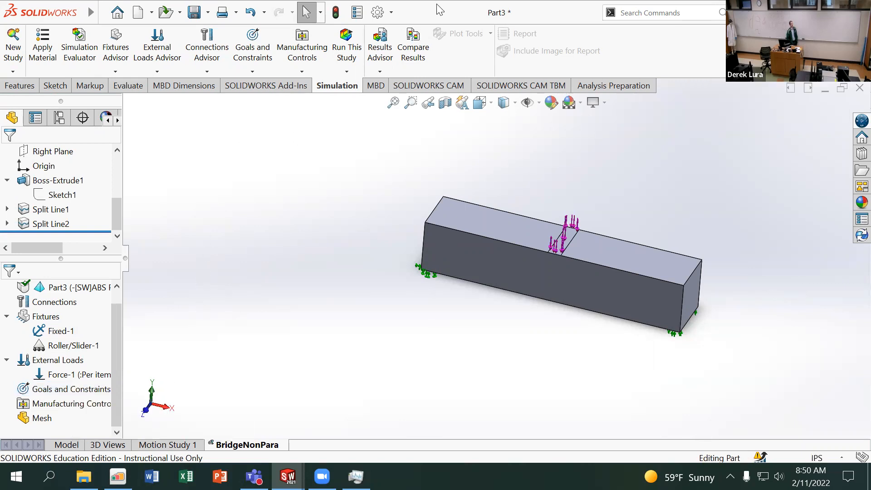
{"action": "double_click", "coordinate": [461, 10]}
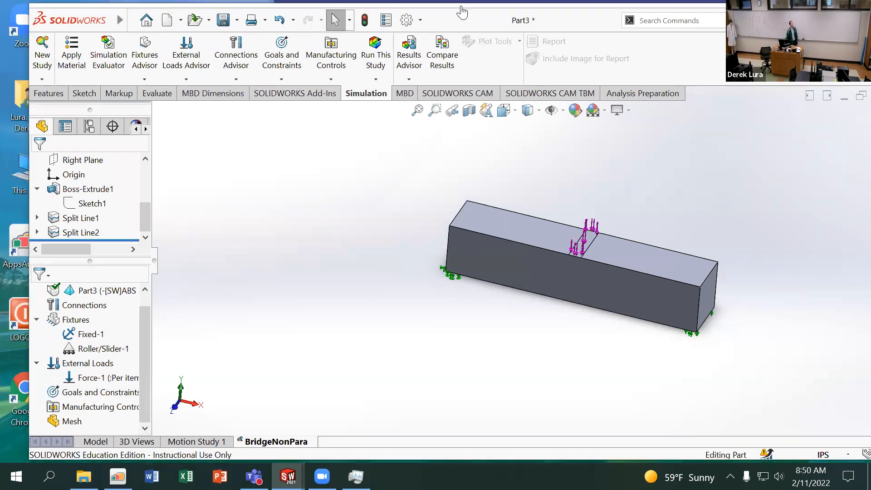
{"action": "left_click_drag", "start_coordinate": [461, 8], "coordinate": [463, 123]}
{"action": "double_click", "coordinate": [466, 125]}
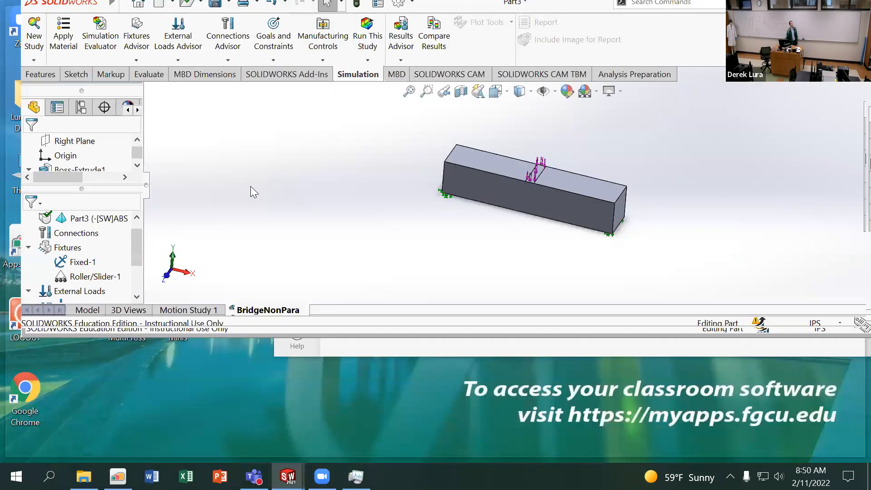
{"action": "left_click_drag", "start_coordinate": [452, 15], "coordinate": [490, 41]}
{"action": "scroll", "coordinate": [91, 290], "scroll_direction": "down", "scroll_amount": 2}
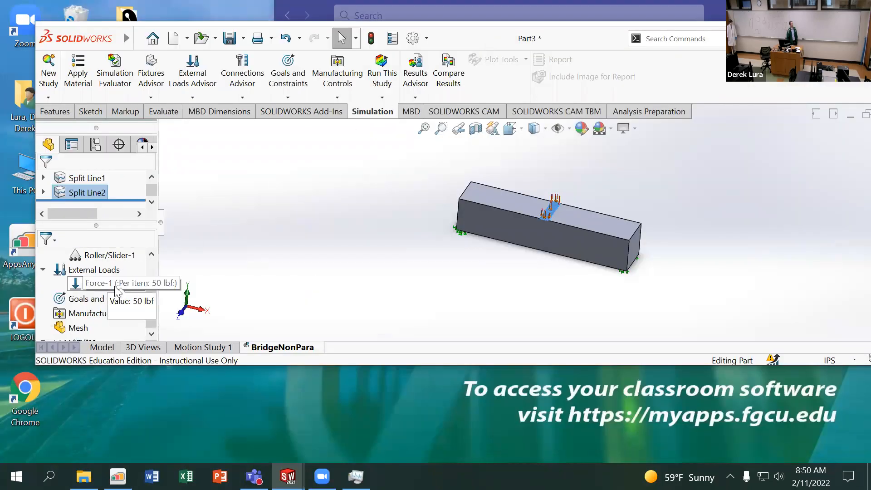
Step: Add a Minimize Mass goal to the topology study and check the other goals on offer
{"action": "right_click", "coordinate": [91, 298]}
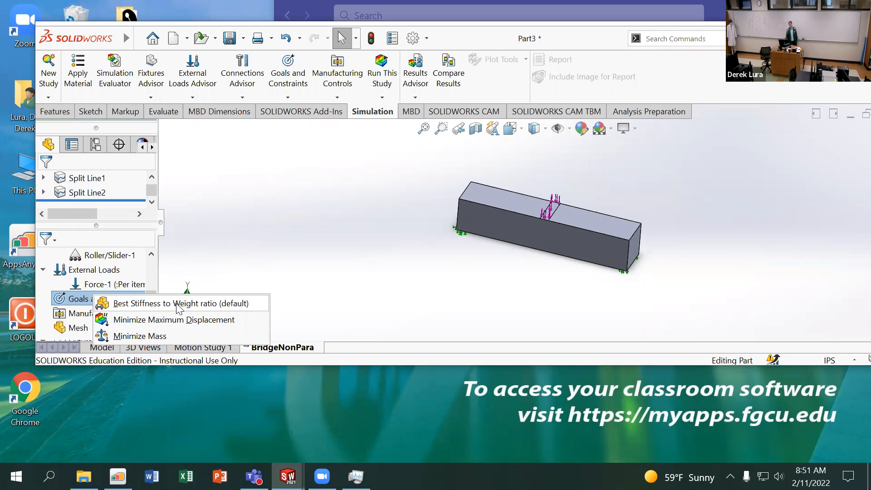
{"action": "left_click", "coordinate": [160, 338]}
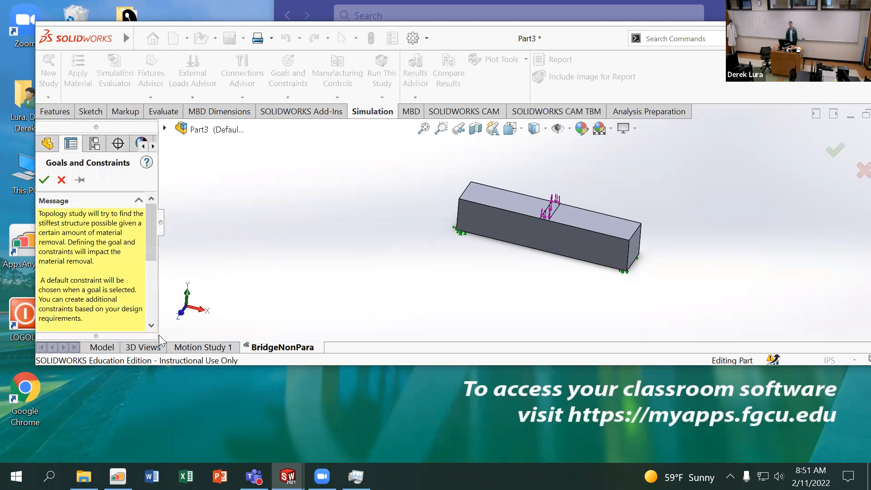
{"action": "left_click_drag", "start_coordinate": [150, 219], "coordinate": [150, 289]}
{"action": "left_click", "coordinate": [130, 237]}
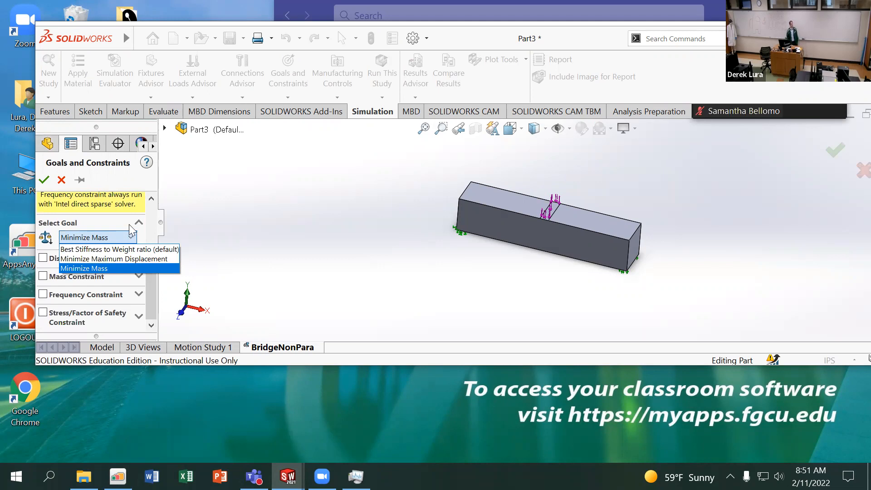
{"action": "left_click", "coordinate": [133, 237]}
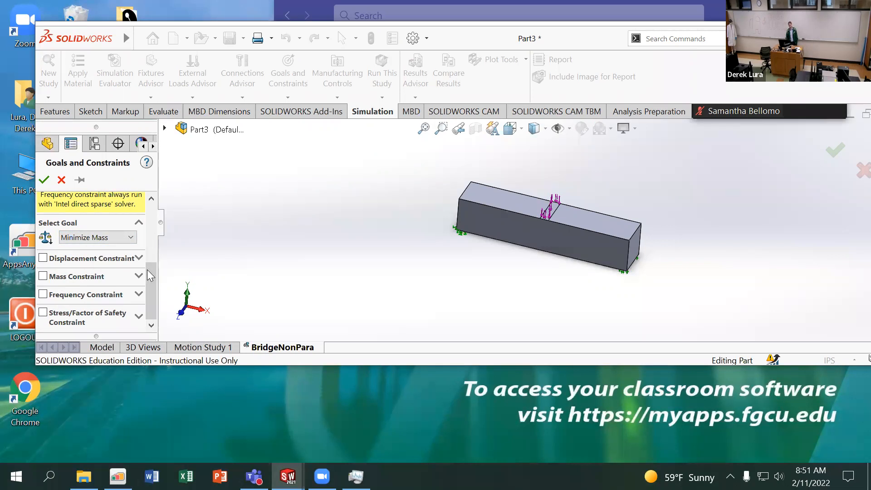
{"action": "scroll", "coordinate": [148, 266], "scroll_direction": "up", "scroll_amount": 1}
{"action": "scroll", "coordinate": [141, 276], "scroll_direction": "down", "scroll_amount": 1}
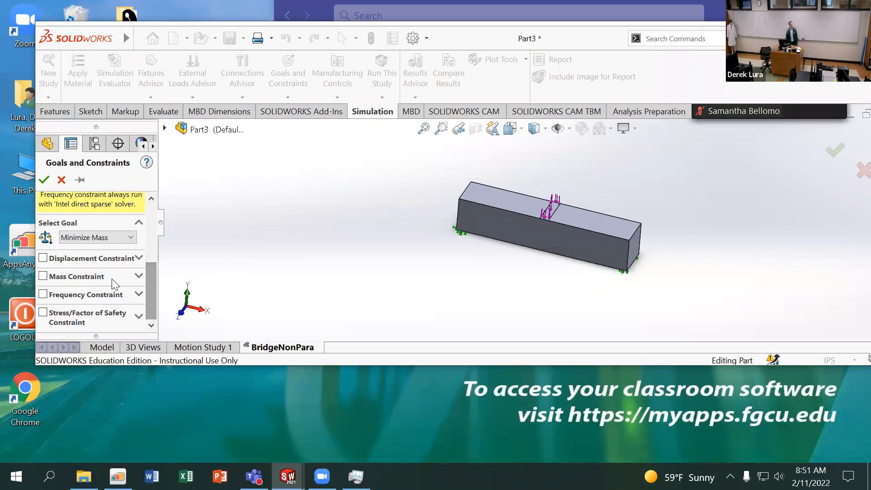
{"action": "left_click", "coordinate": [139, 294]}
{"action": "scroll", "coordinate": [143, 274], "scroll_direction": "down", "scroll_amount": 2}
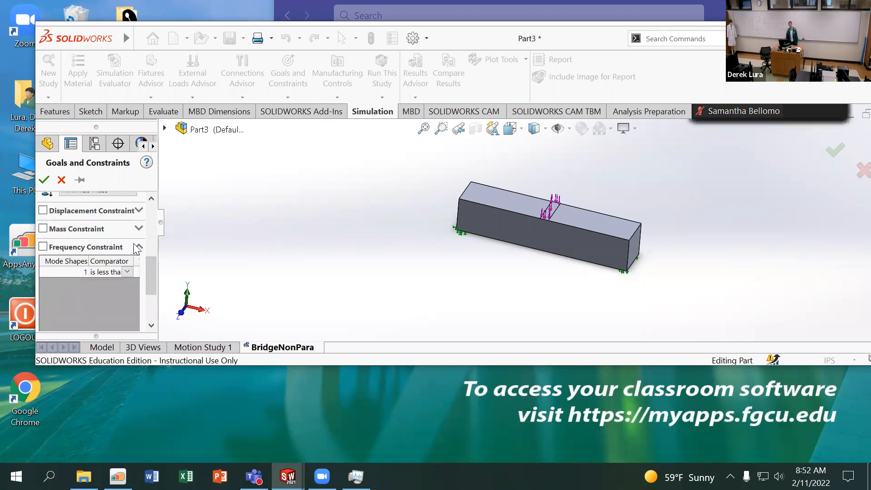
{"action": "left_click", "coordinate": [138, 247]}
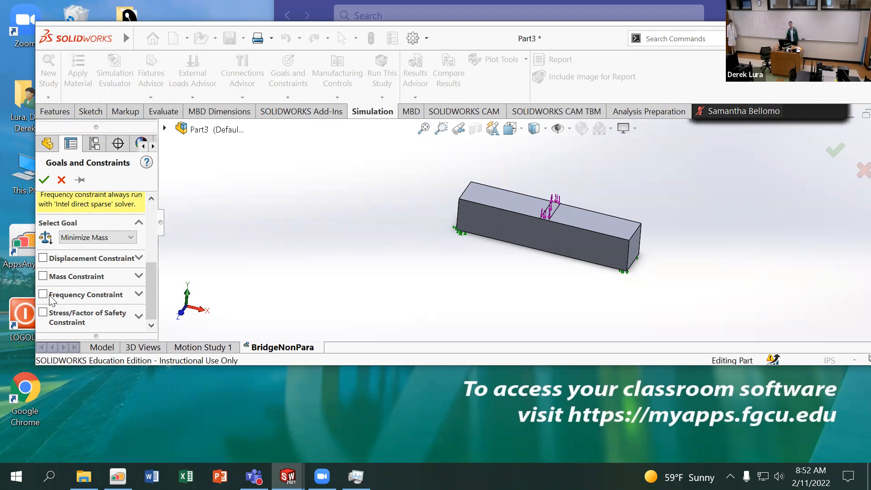
Step: Enable the Stress/Factor of Safety Constraint for the topology study and keep its type as Stress Constraint
{"action": "left_click", "coordinate": [43, 313]}
{"action": "left_click", "coordinate": [43, 312]}
{"action": "left_click_drag", "start_coordinate": [149, 271], "coordinate": [150, 309]}
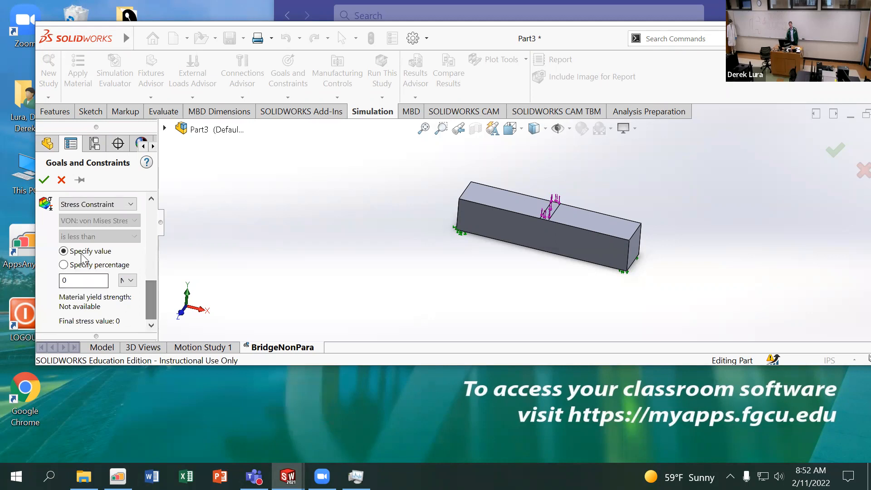
{"action": "left_click", "coordinate": [91, 205]}
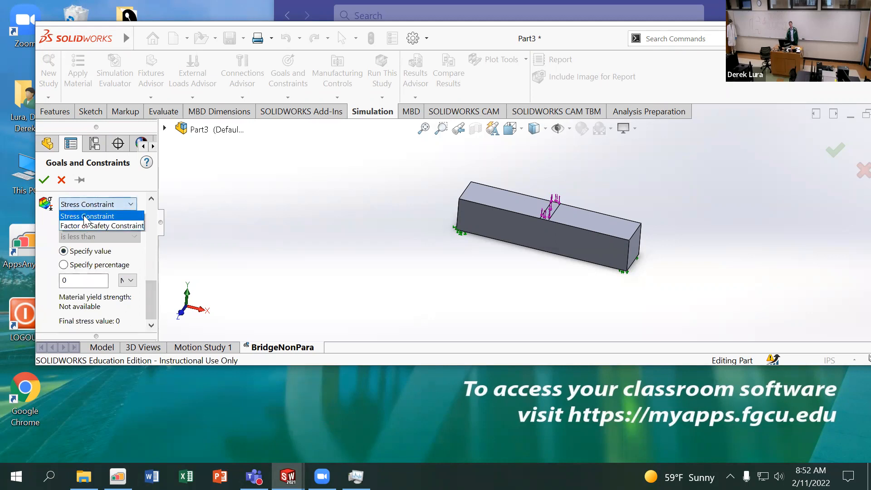
{"action": "left_click", "coordinate": [84, 217]}
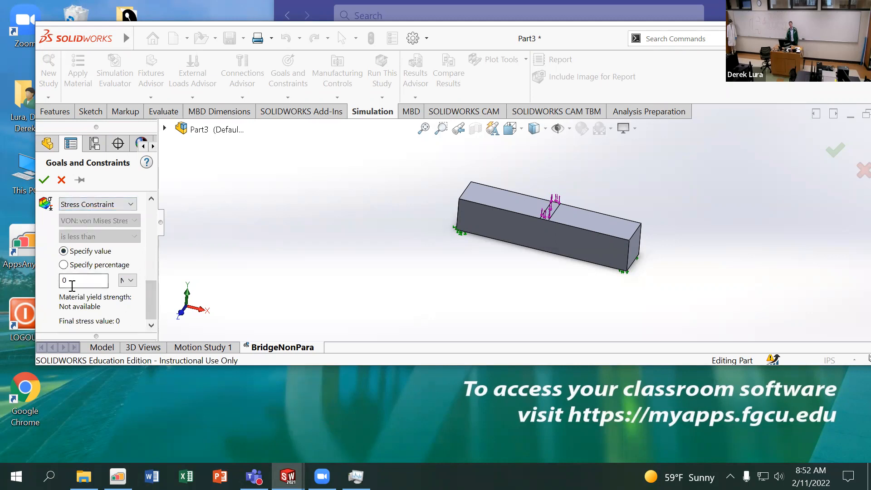
Step: Limit the stress constraint to a specified value of 20 N/mm^2 (MPa) and apply the goals and constraints
{"action": "left_click_drag", "start_coordinate": [74, 280], "coordinate": [52, 278]}
{"action": "left_click", "coordinate": [128, 281]}
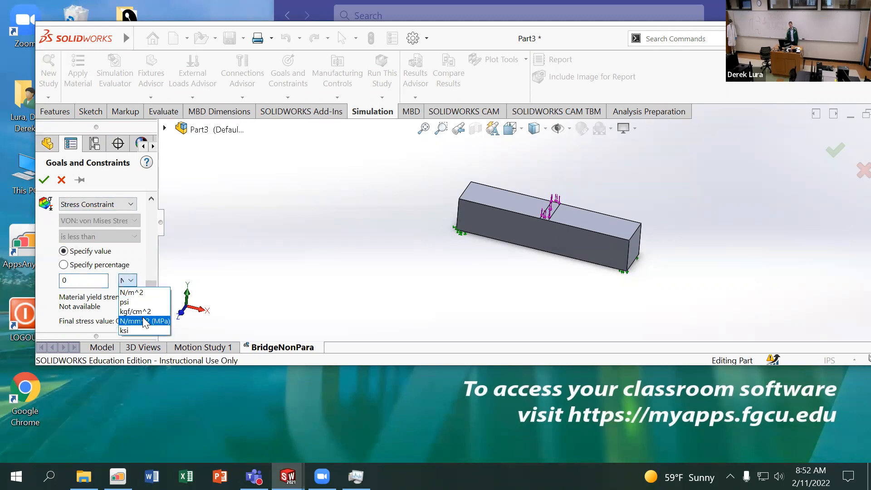
{"action": "left_click", "coordinate": [123, 321]}
{"action": "type", "text": "20"}
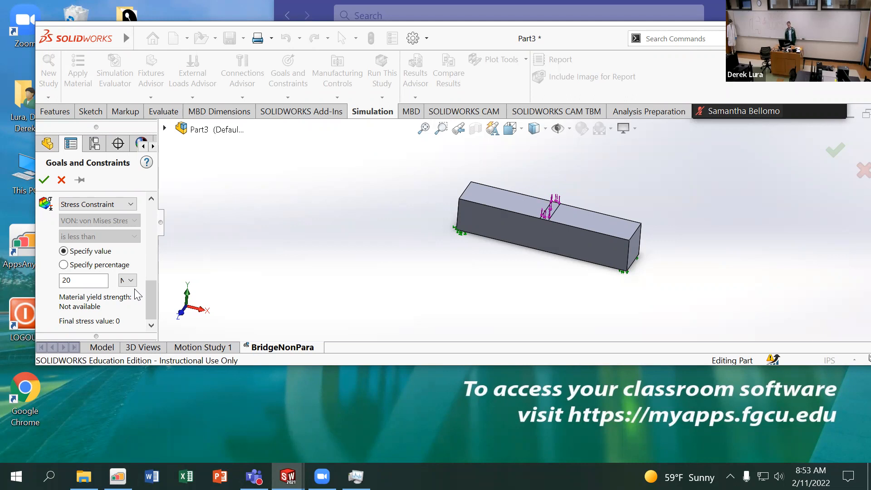
{"action": "left_click", "coordinate": [44, 180]}
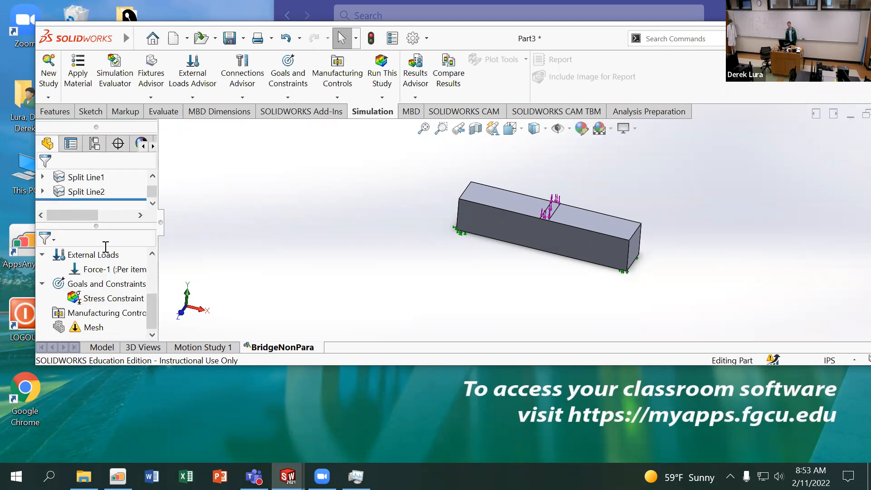
{"action": "right_click", "coordinate": [95, 300]}
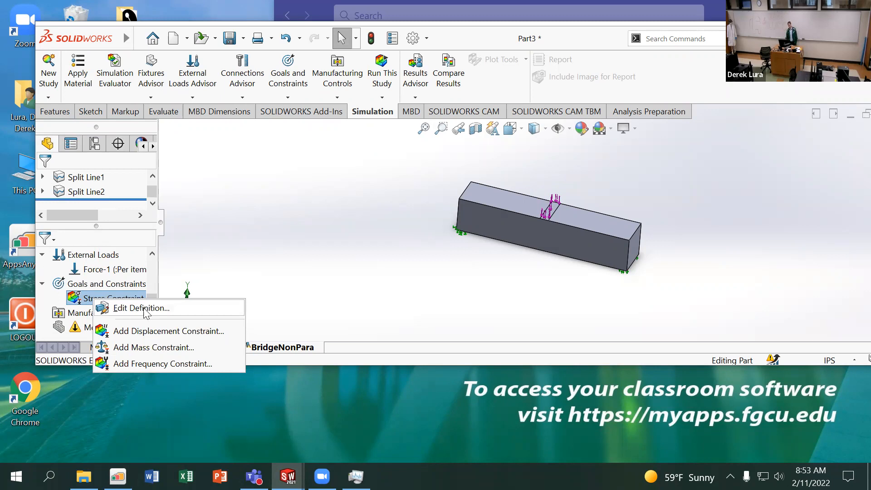
{"action": "left_click", "coordinate": [198, 266]}
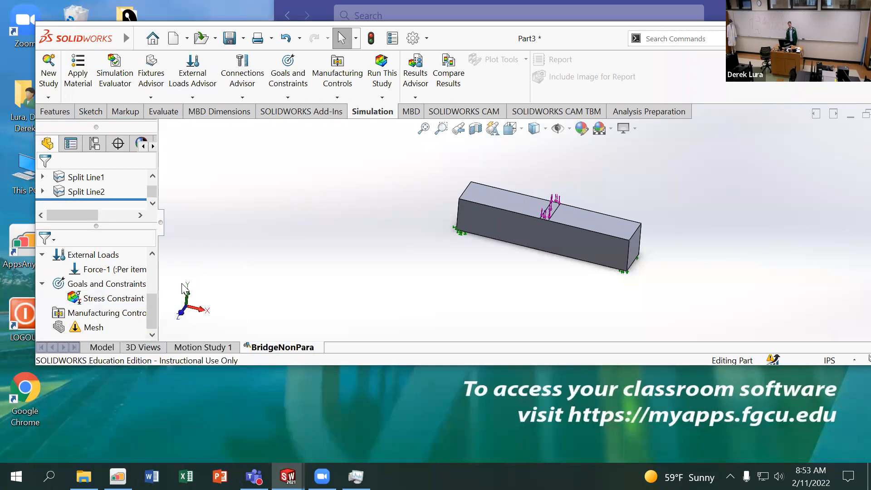
Step: Start a symmetry manufacturing control of the Half Symmetry type and select the Right Plane as its symmetry plane
{"action": "right_click", "coordinate": [126, 314]}
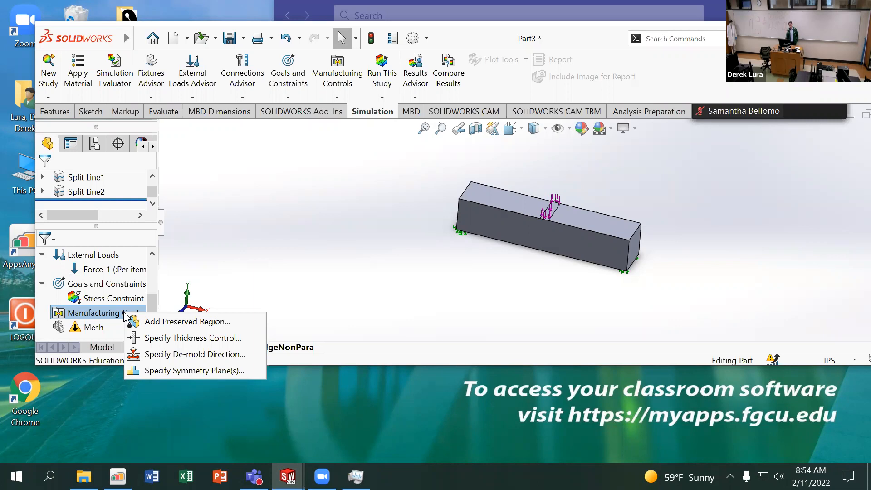
{"action": "left_click", "coordinate": [190, 370]}
{"action": "left_click_drag", "start_coordinate": [150, 237], "coordinate": [96, 289]}
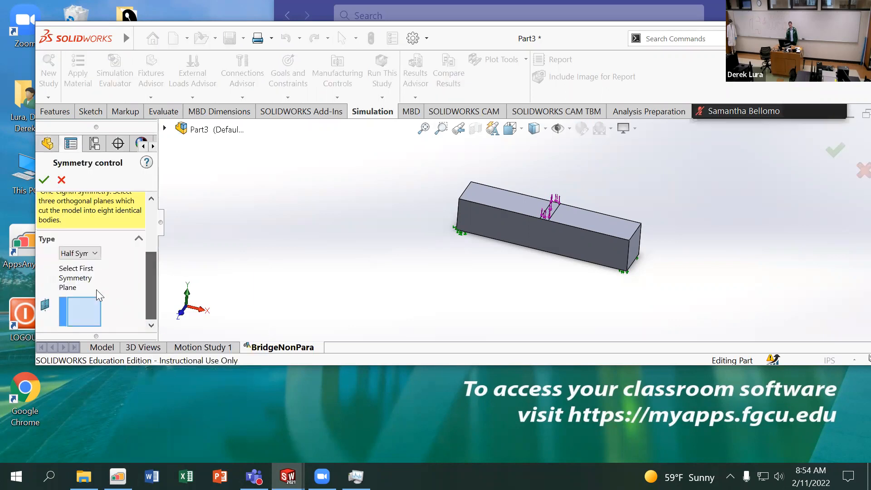
{"action": "left_click", "coordinate": [165, 128]}
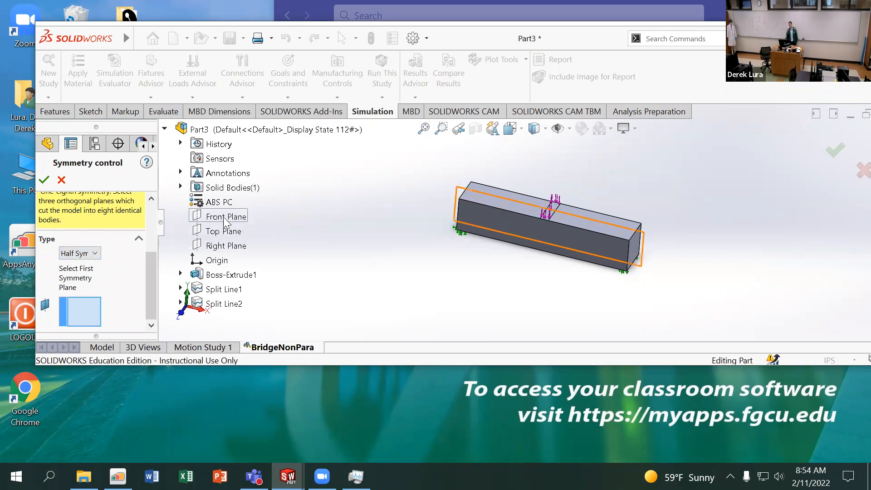
{"action": "left_click", "coordinate": [227, 245]}
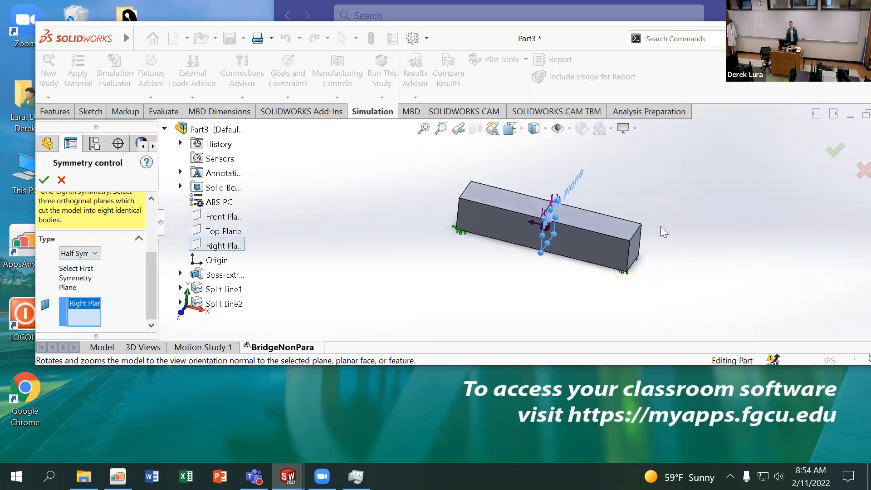
{"action": "scroll", "coordinate": [590, 227], "scroll_direction": "down", "scroll_amount": 3}
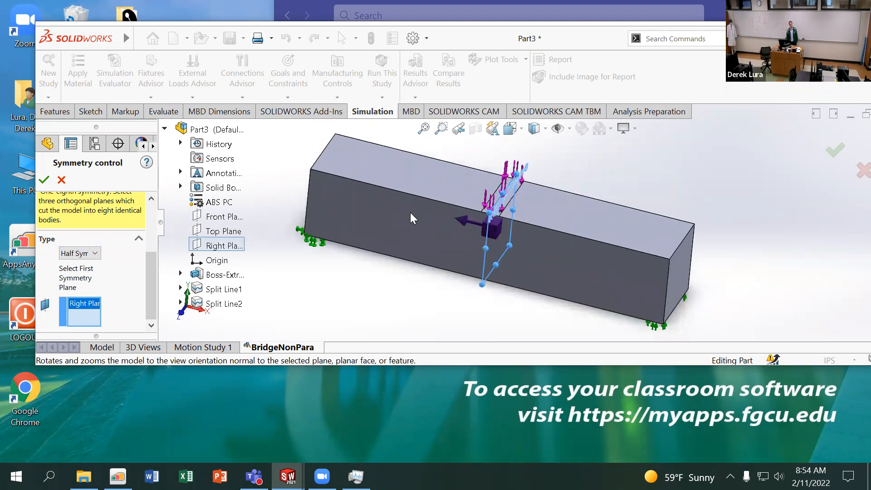
Step: Try Quarter Symmetry with the Right Plane as first and the Front Plane as second symmetry plane
{"action": "left_click", "coordinate": [92, 255]}
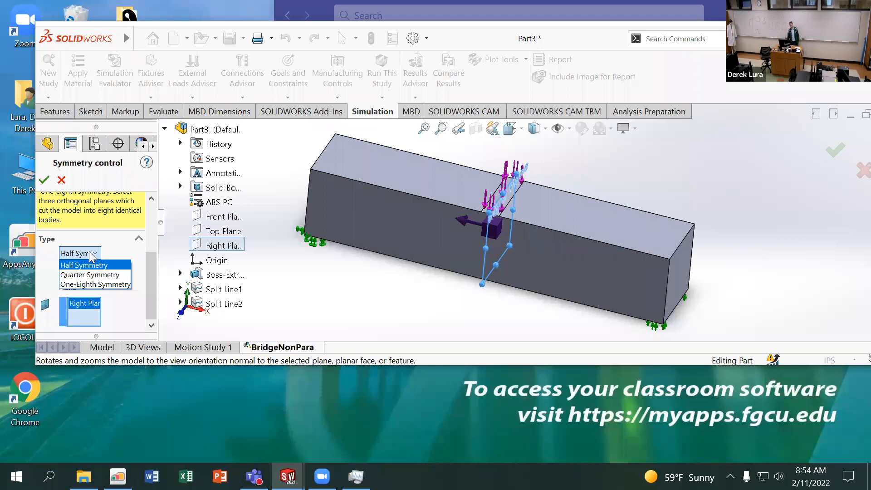
{"action": "left_click", "coordinate": [95, 274]}
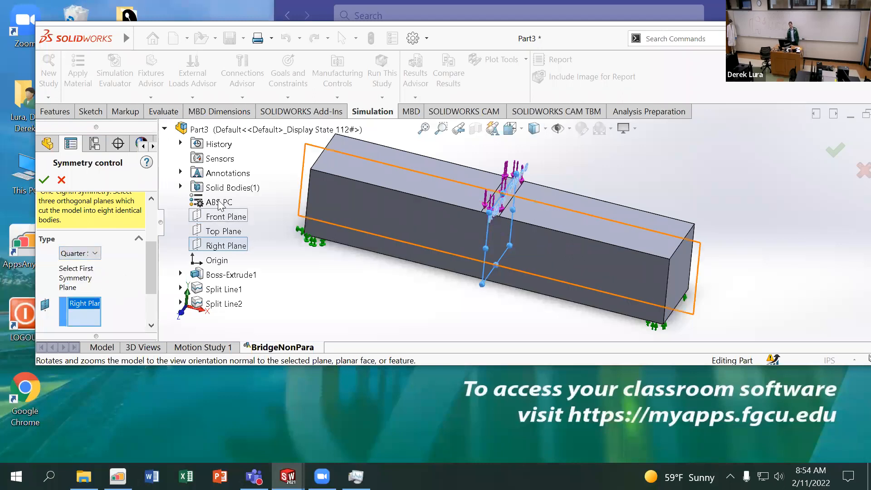
{"action": "left_click", "coordinate": [223, 231]}
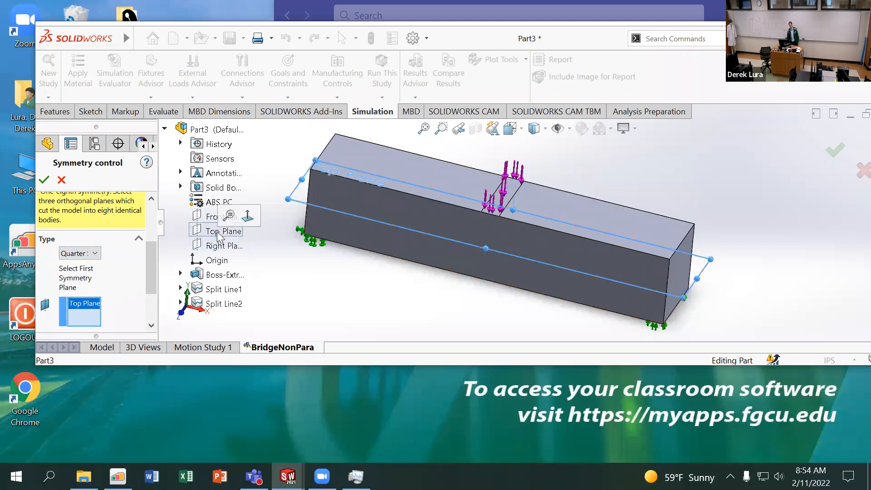
{"action": "left_click", "coordinate": [220, 245]}
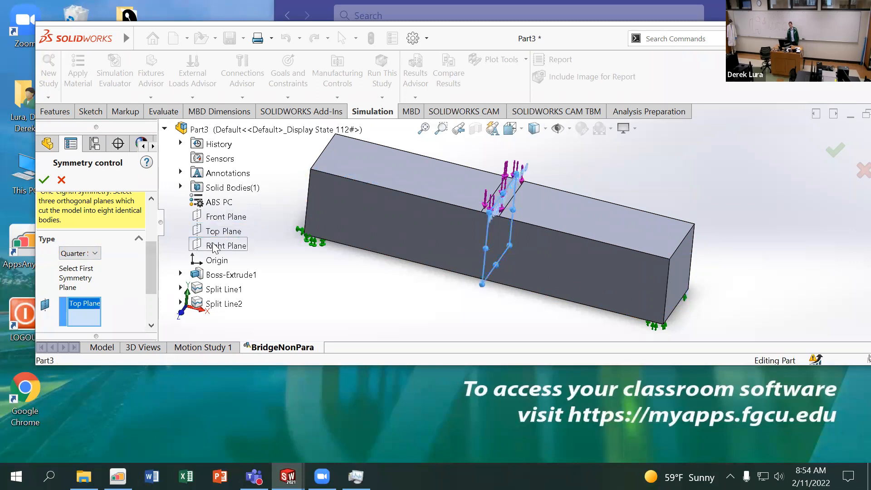
{"action": "left_click", "coordinate": [214, 217]}
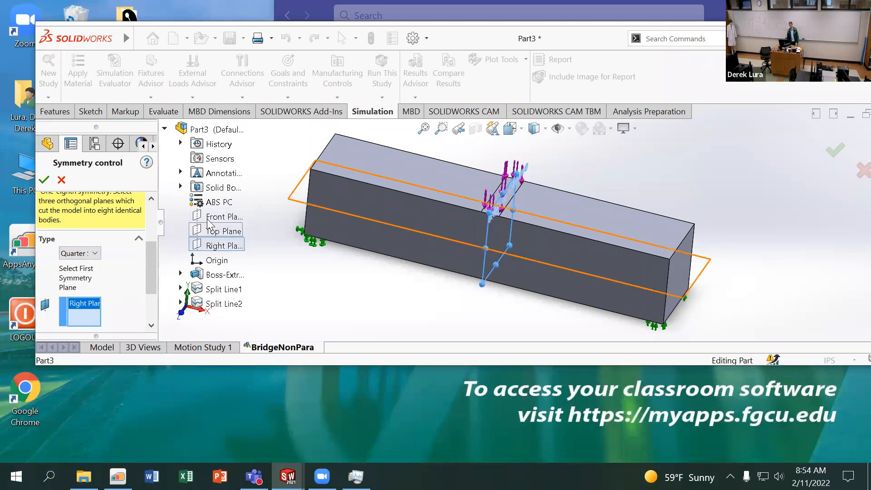
{"action": "scroll", "coordinate": [152, 283], "scroll_direction": "down", "scroll_amount": 3}
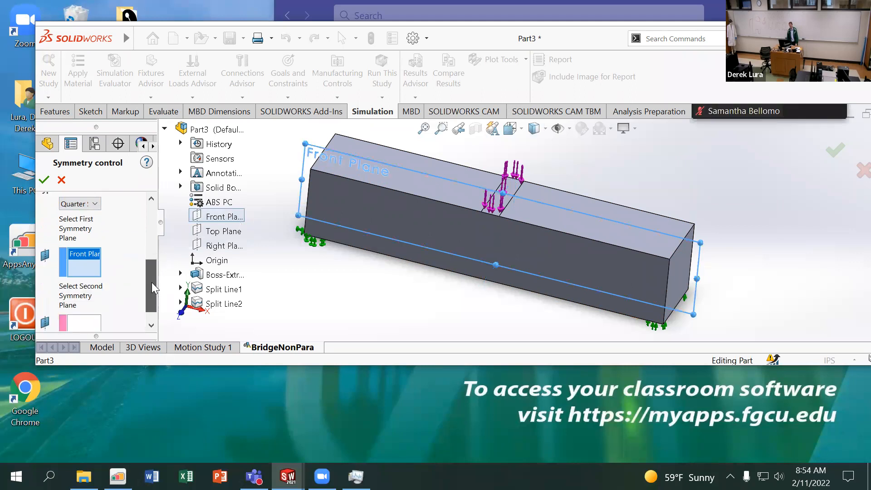
{"action": "left_click", "coordinate": [220, 245]}
{"action": "left_click", "coordinate": [95, 310]}
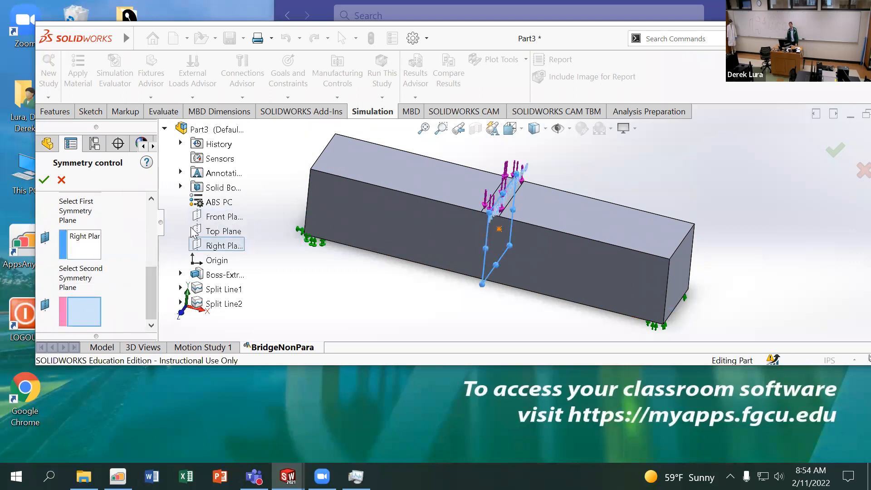
{"action": "left_click", "coordinate": [220, 217]}
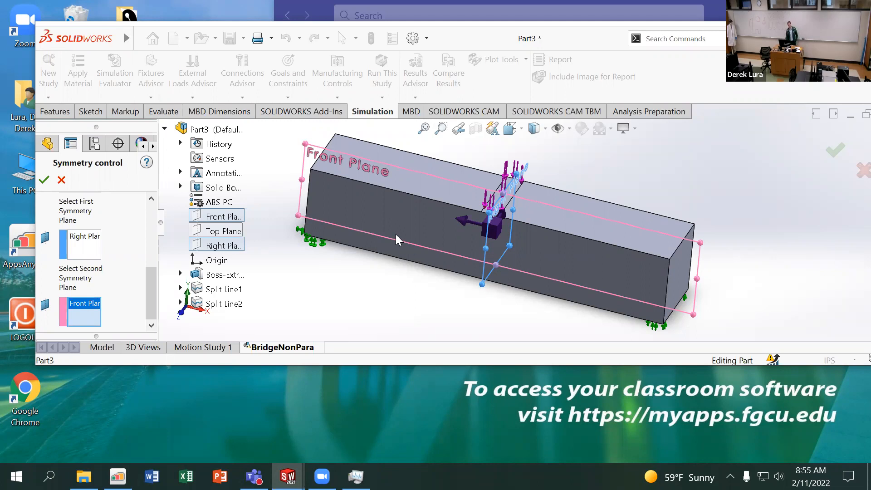
Step: Switch the symmetry control back to Half Symmetry about the Right Plane and apply it
{"action": "left_click_drag", "start_coordinate": [151, 287], "coordinate": [151, 272]}
{"action": "left_click", "coordinate": [95, 229]}
{"action": "left_click", "coordinate": [79, 237]}
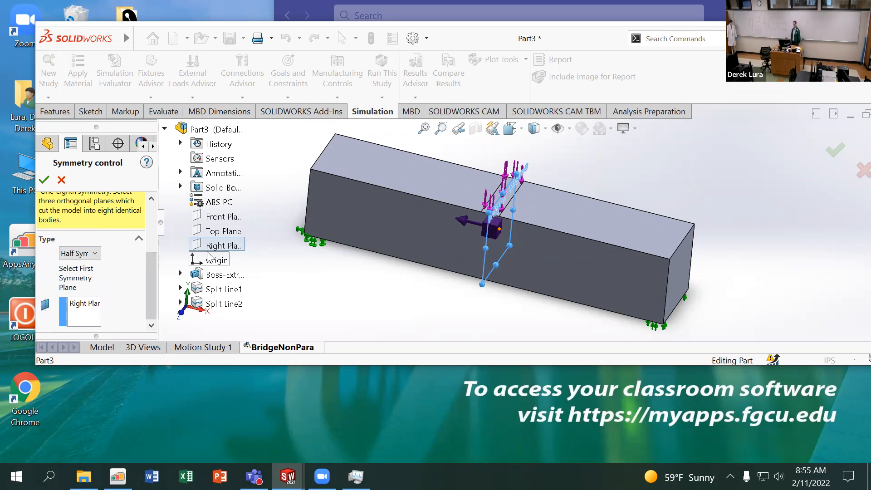
{"action": "left_click", "coordinate": [43, 180]}
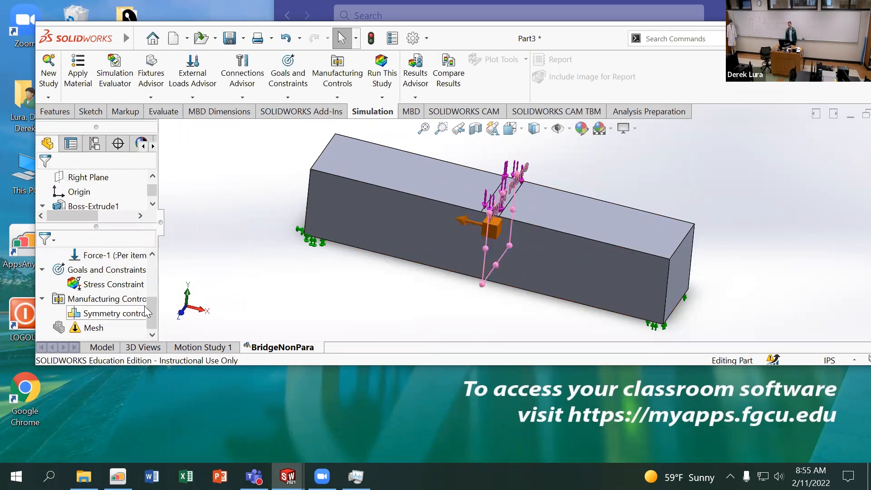
Step: Maximize the window and create the study mesh with its density moved towards the coarse end
{"action": "left_click_drag", "start_coordinate": [151, 313], "coordinate": [152, 272]}
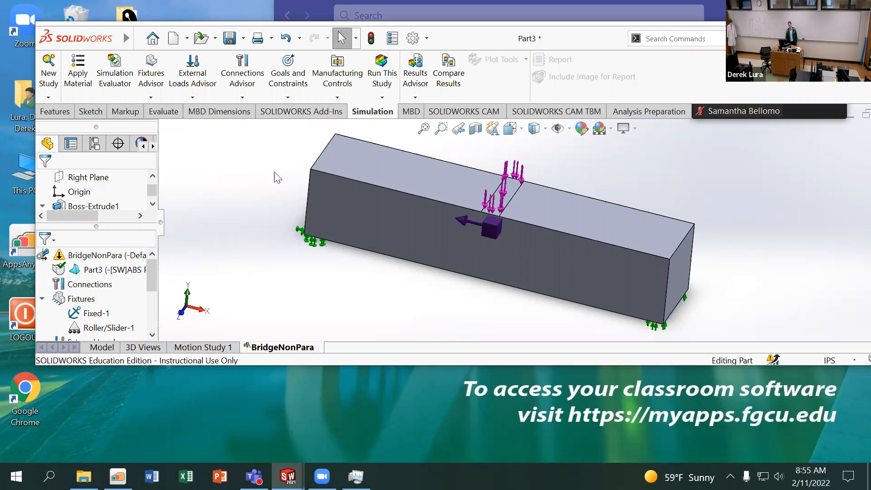
{"action": "left_click", "coordinate": [387, 98]}
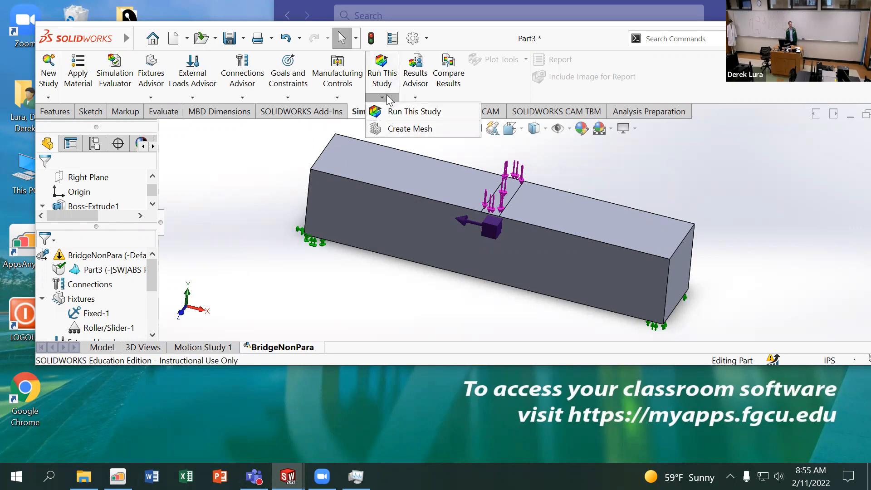
{"action": "left_click", "coordinate": [393, 130]}
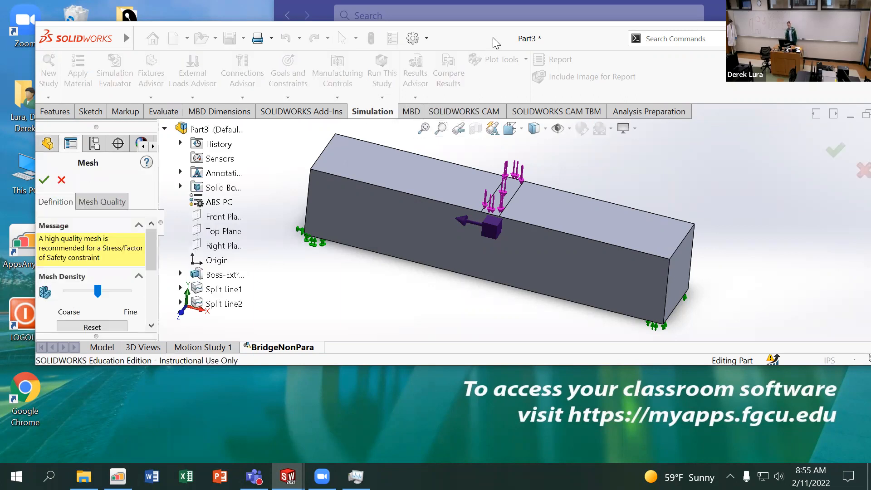
{"action": "double_click", "coordinate": [493, 39]}
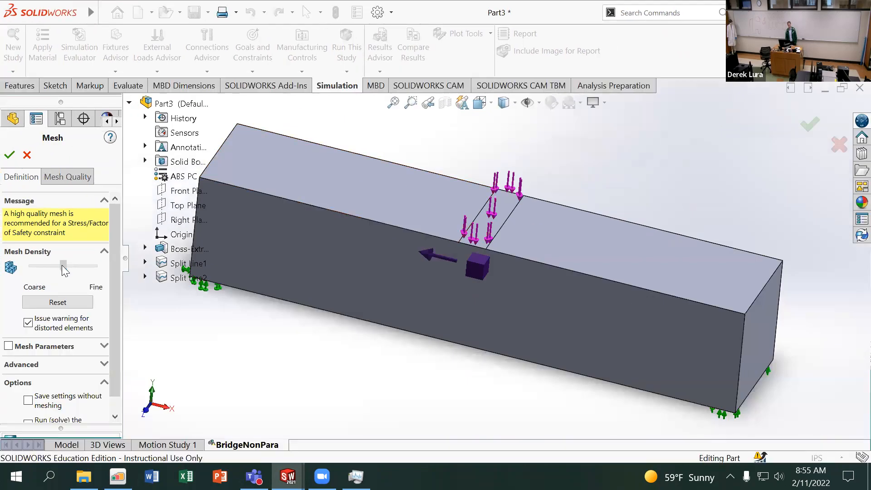
{"action": "left_click_drag", "start_coordinate": [44, 261], "coordinate": [38, 262]}
{"action": "left_click", "coordinate": [39, 266]}
{"action": "left_click", "coordinate": [10, 155]}
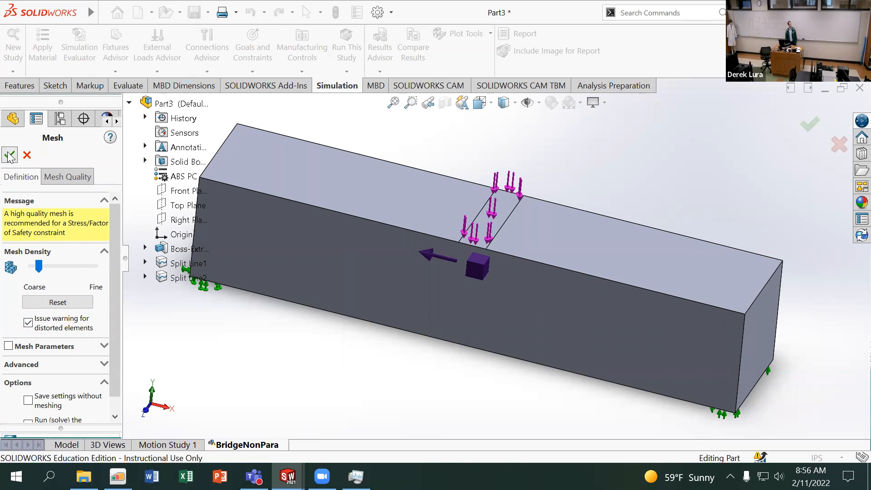
Step: Inspect the mesh on the block and create it again with the density near the coarse end
{"action": "middle_click_drag", "start_coordinate": [190, 224], "coordinate": [190, 167]}
{"action": "scroll", "coordinate": [238, 224], "scroll_direction": "down", "scroll_amount": 3}
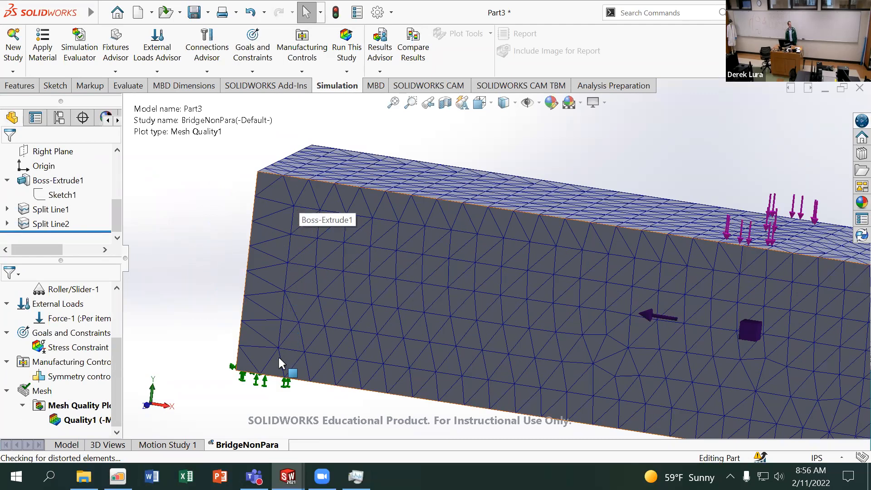
{"action": "middle_click_drag", "start_coordinate": [332, 202], "coordinate": [442, 250]}
{"action": "scroll", "coordinate": [435, 246], "scroll_direction": "up", "scroll_amount": 5}
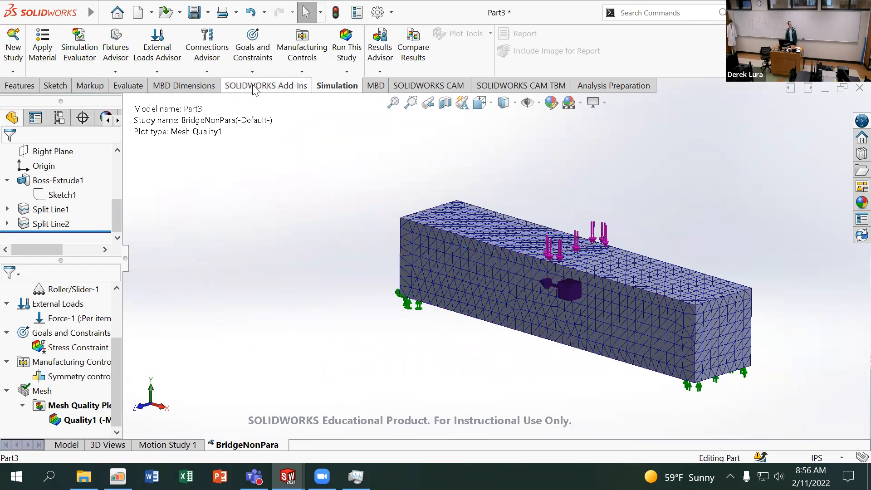
{"action": "left_click", "coordinate": [346, 71]}
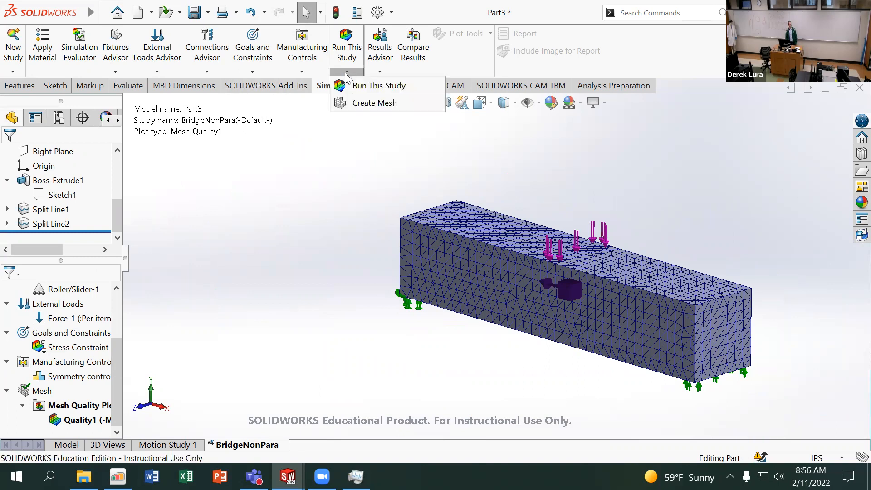
{"action": "left_click", "coordinate": [354, 105]}
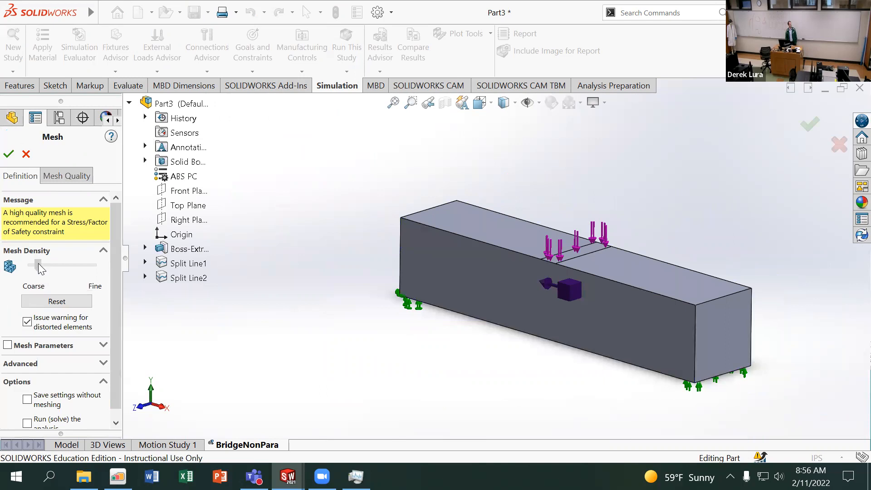
{"action": "left_click", "coordinate": [8, 153]}
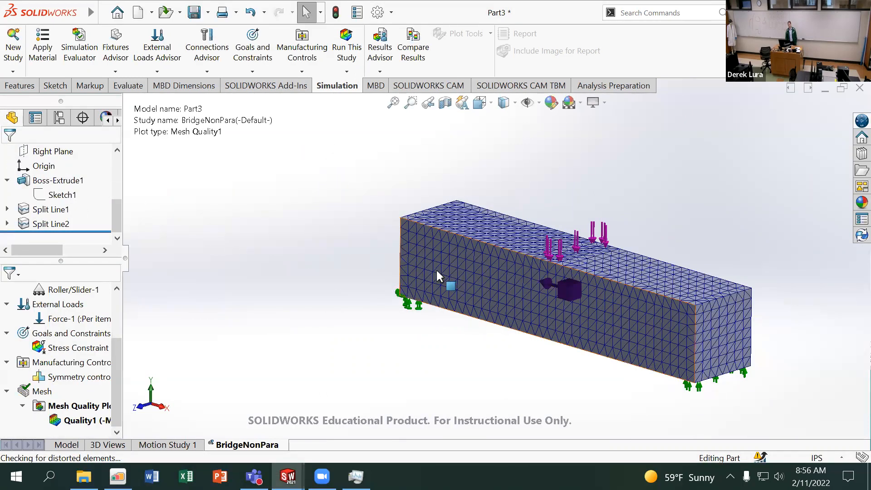
{"action": "scroll", "coordinate": [426, 270], "scroll_direction": "down", "scroll_amount": 3}
{"action": "scroll", "coordinate": [463, 267], "scroll_direction": "up", "scroll_amount": 4}
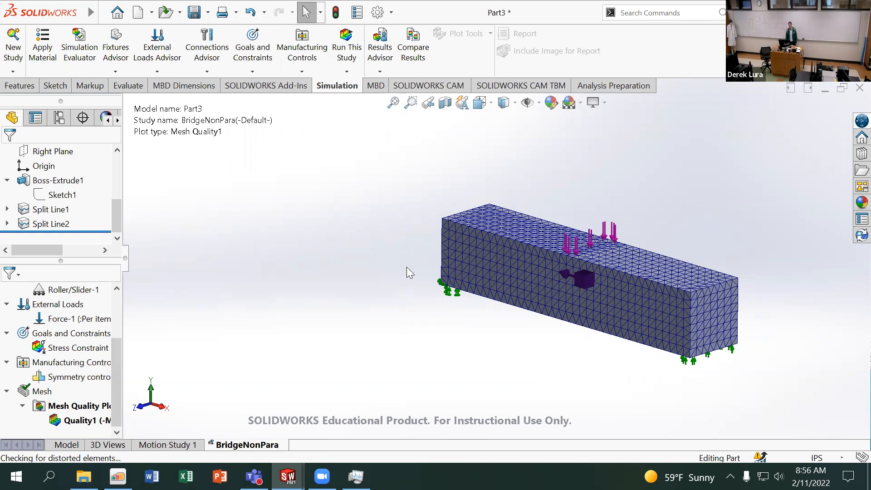
{"action": "key", "text": "f"}
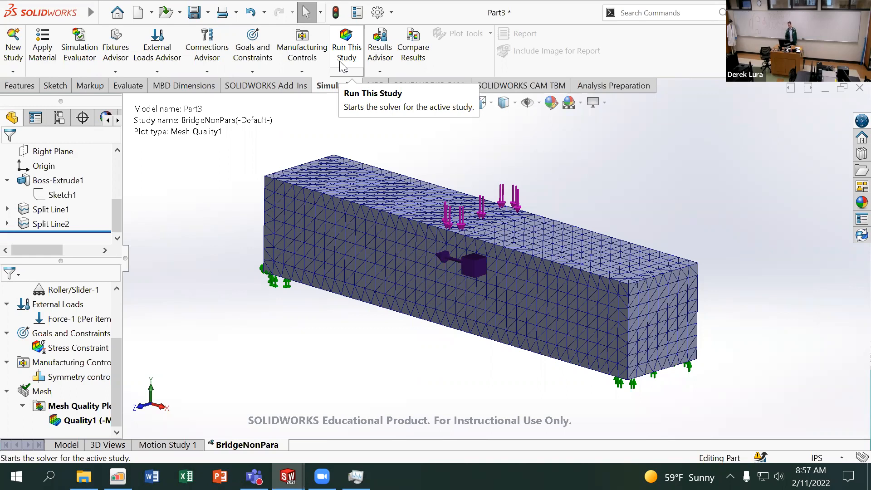
Step: Switch to the Bridge2in part and look over the block with its loads and fixtures in Topology Study 1
{"action": "mouse_move", "coordinate": [288, 476]}
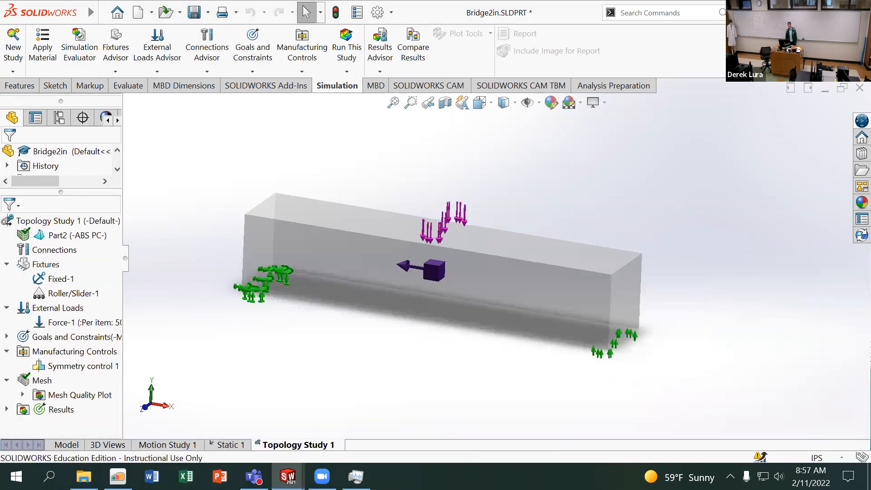
{"action": "mouse_move", "coordinate": [288, 476]}
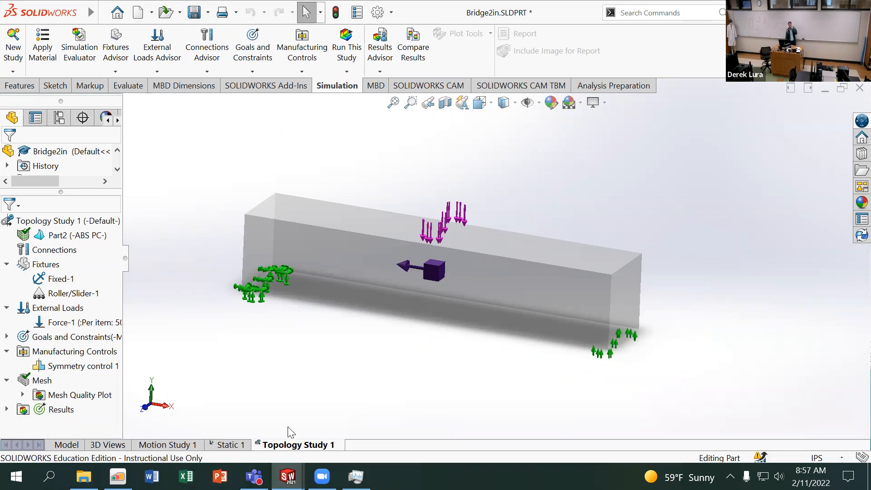
{"action": "middle_click_drag", "start_coordinate": [341, 366], "coordinate": [322, 380]}
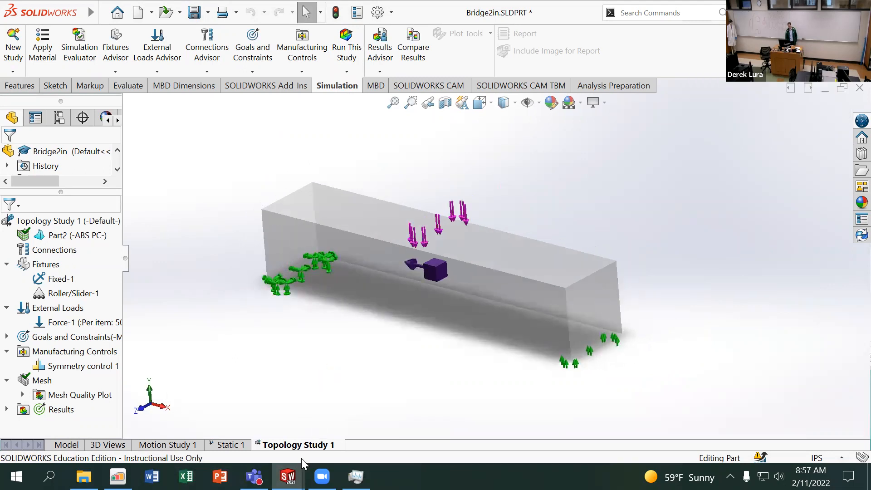
{"action": "right_click", "coordinate": [294, 447]}
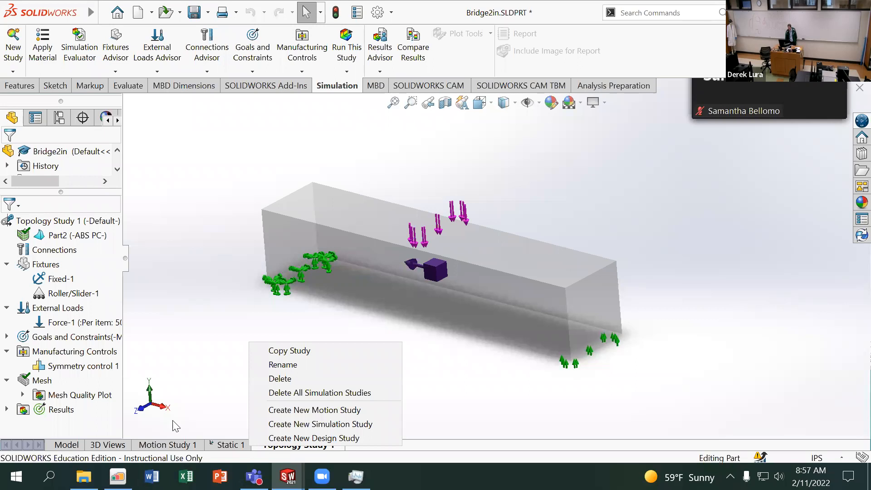
{"action": "right_click", "coordinate": [177, 393]}
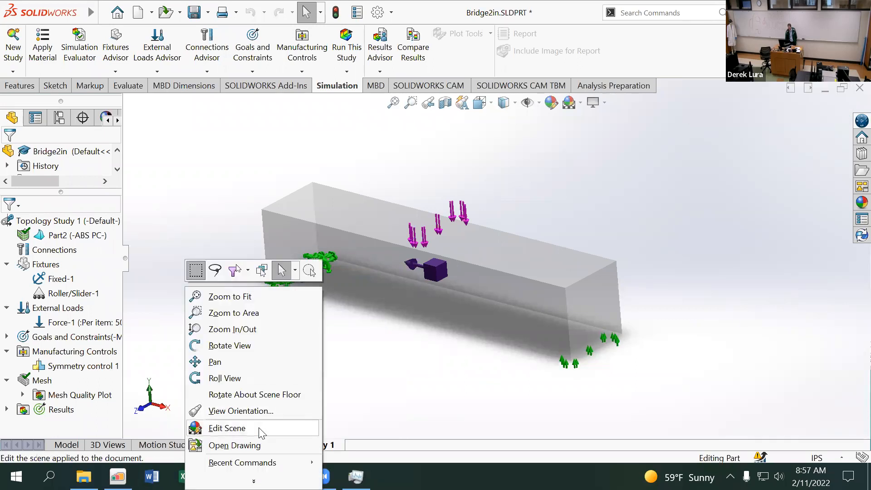
{"action": "left_click", "coordinate": [369, 404]}
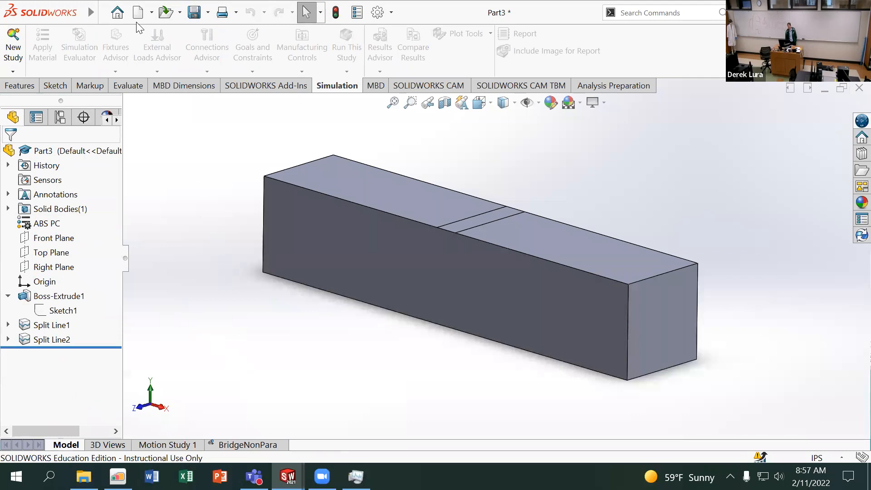
Step: Save Part3 in Downloads under the name Bridge2inv2.SLDPRT and copy its result files along
{"action": "left_click", "coordinate": [104, 13]}
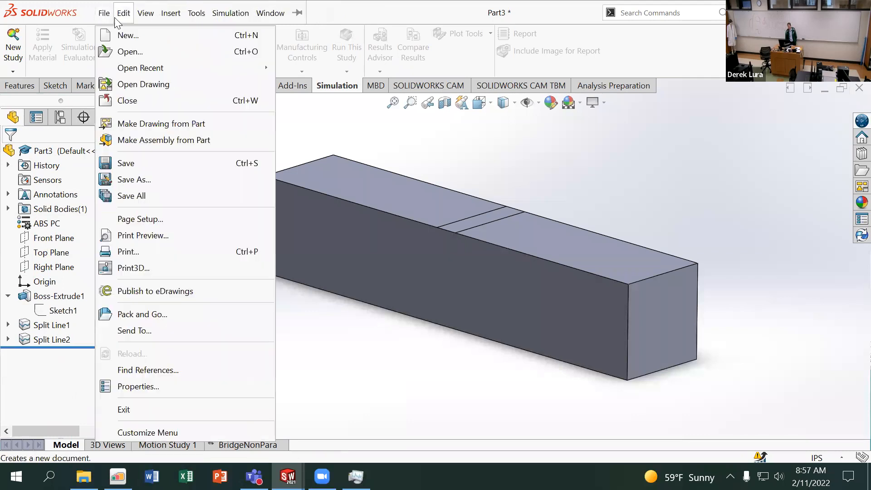
{"action": "left_click", "coordinate": [157, 182]}
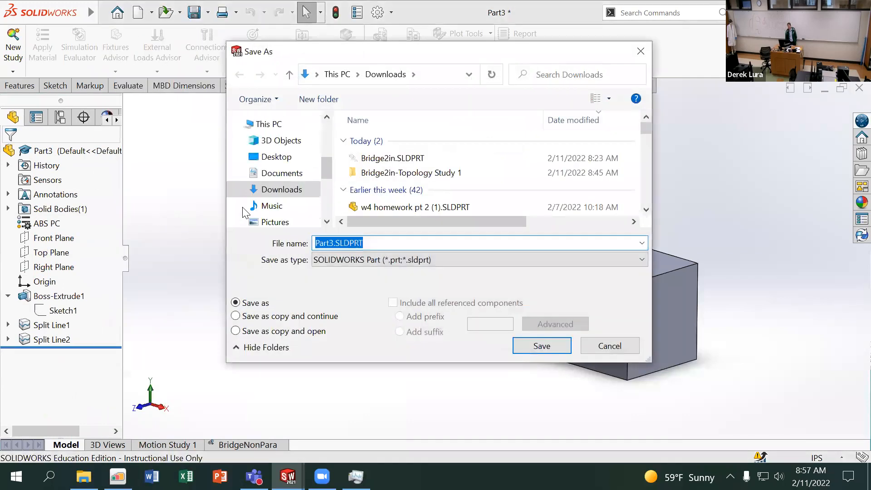
{"action": "left_click", "coordinate": [392, 158]}
{"action": "left_click", "coordinate": [353, 236]}
{"action": "left_click", "coordinate": [353, 239]}
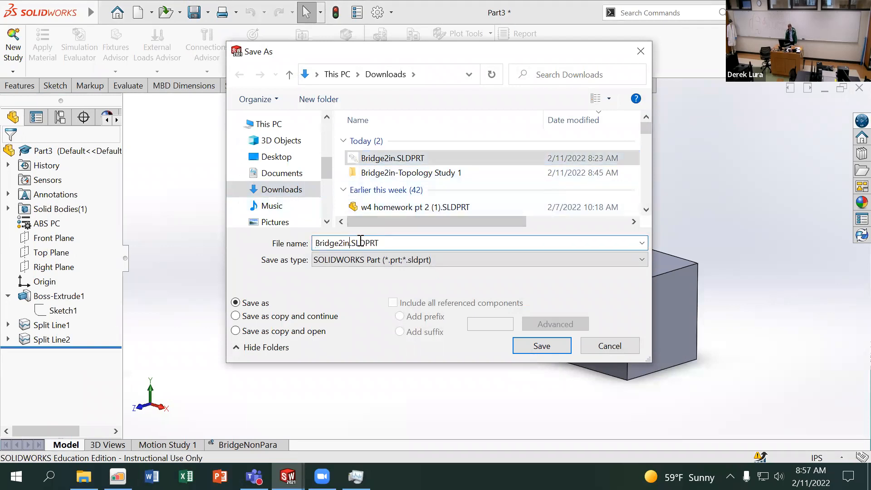
{"action": "type", "text": "v2"}
{"action": "left_click", "coordinate": [542, 344]}
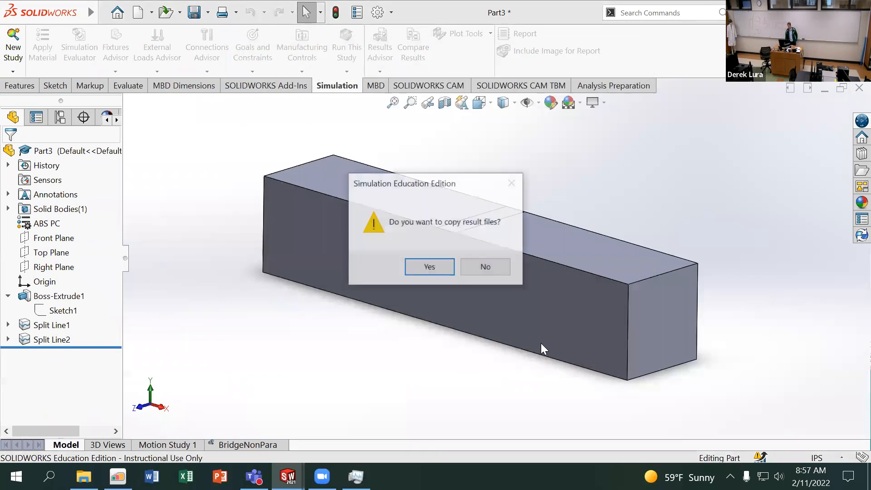
{"action": "left_click", "coordinate": [431, 267]}
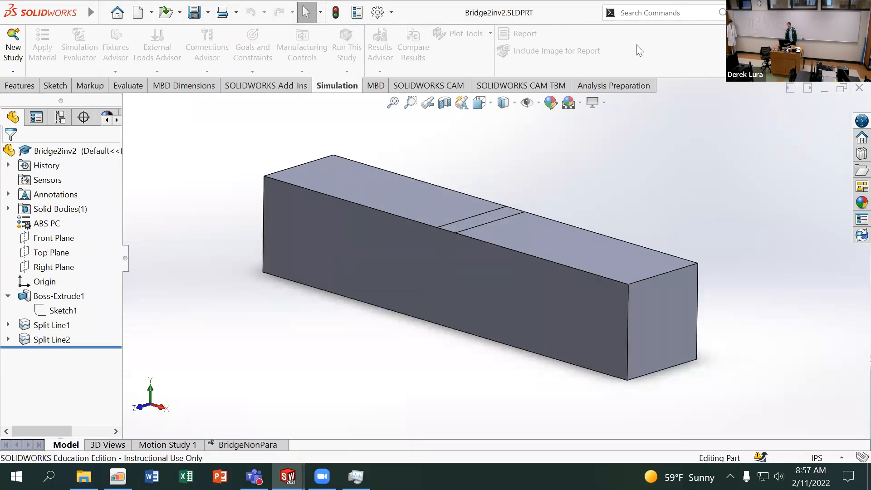
Step: Close the saved part and activate Topology Study 1 in the Bridge2in part
{"action": "left_click", "coordinate": [855, 89]}
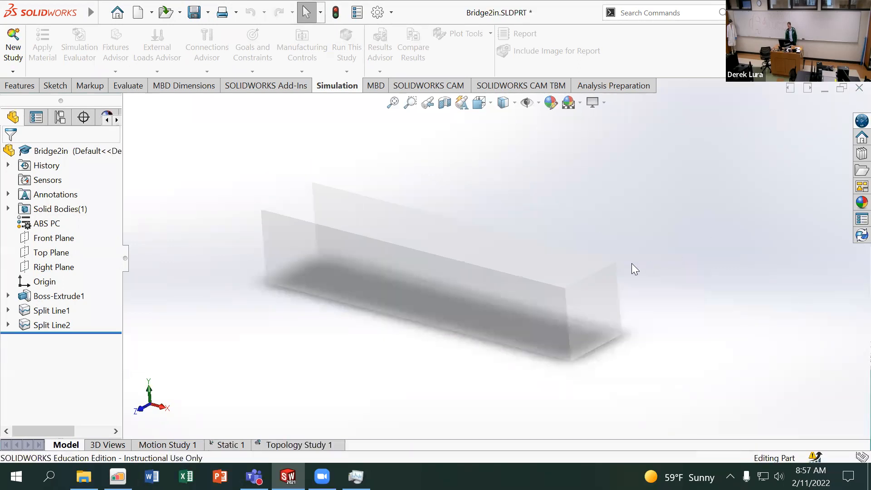
{"action": "left_click", "coordinate": [271, 442]}
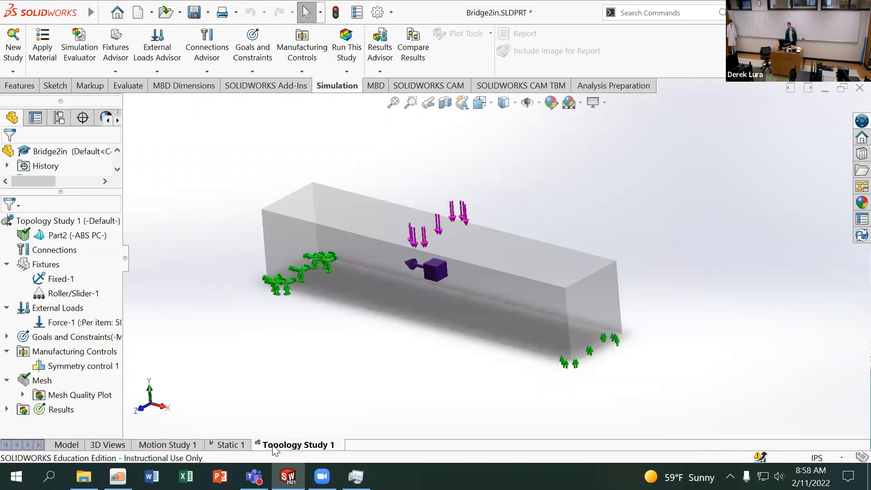
{"action": "right_click", "coordinate": [274, 447]}
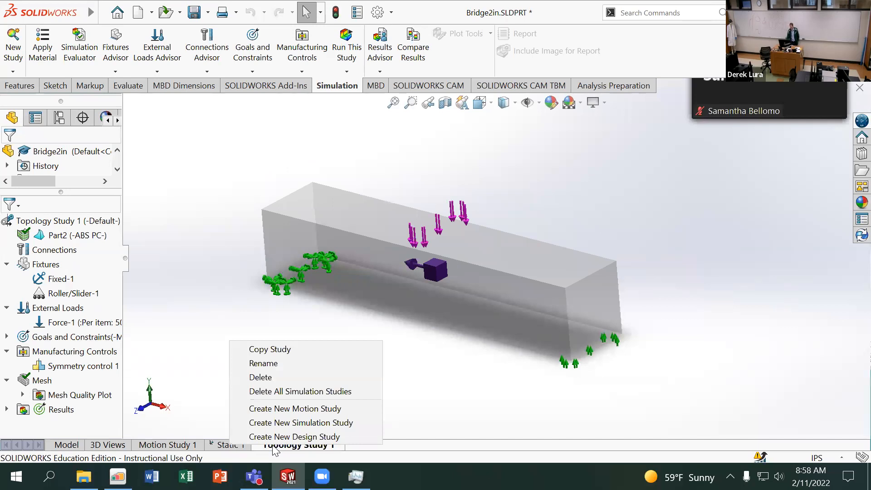
Step: Switch to Task Manager to check the computer's memory usage and minimize it again
{"action": "left_click", "coordinate": [356, 477]}
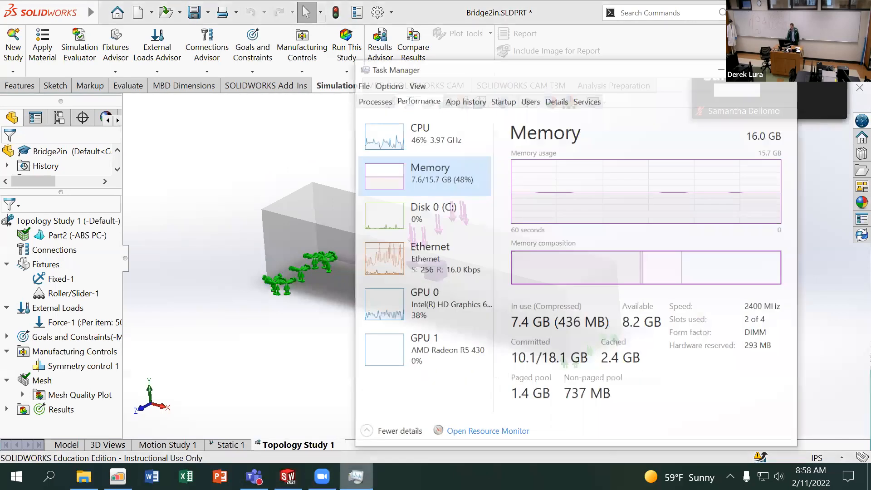
{"action": "left_click_drag", "start_coordinate": [567, 56], "coordinate": [436, 80]}
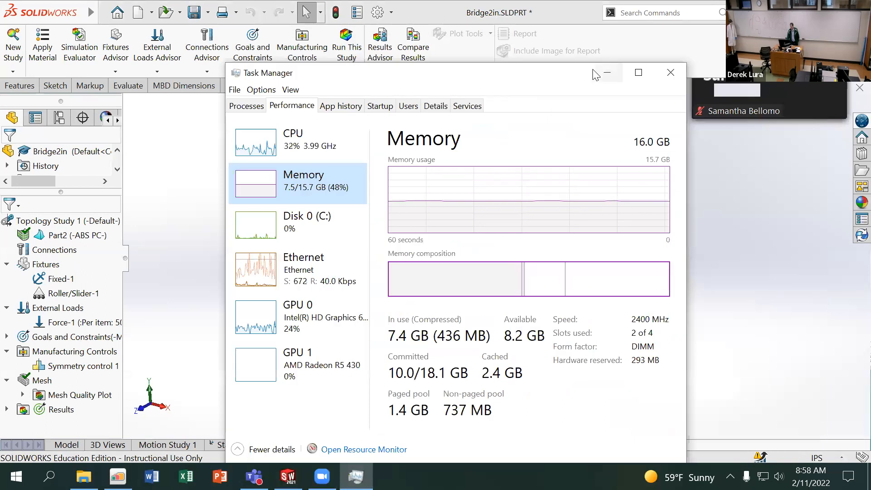
{"action": "left_click", "coordinate": [603, 74]}
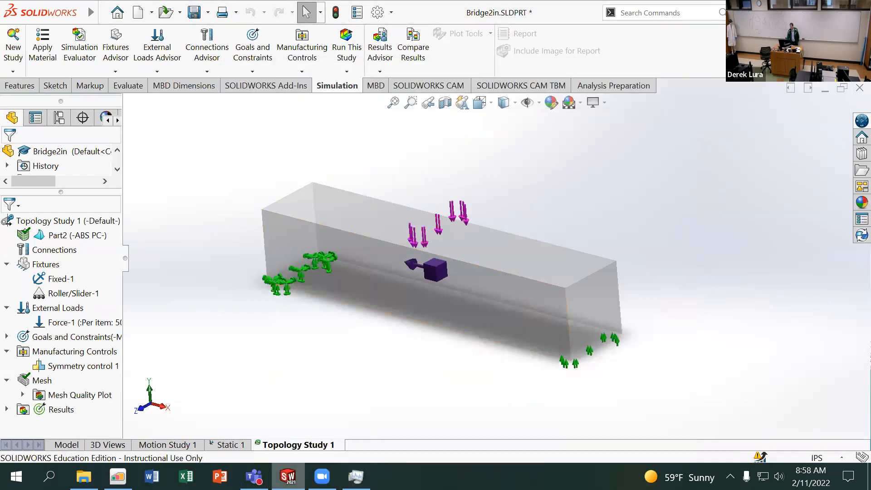
{"action": "right_click", "coordinate": [269, 445]}
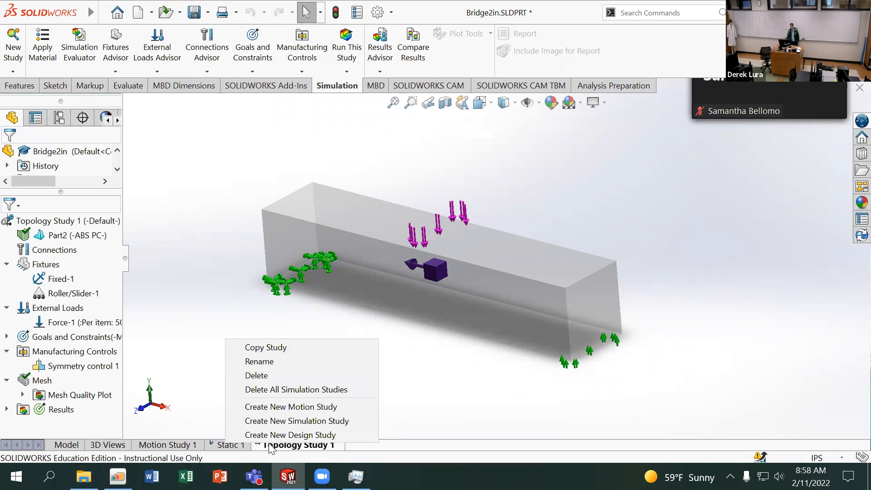
{"action": "left_click", "coordinate": [199, 299]}
{"action": "middle_click_drag", "start_coordinate": [200, 300], "coordinate": [236, 284]}
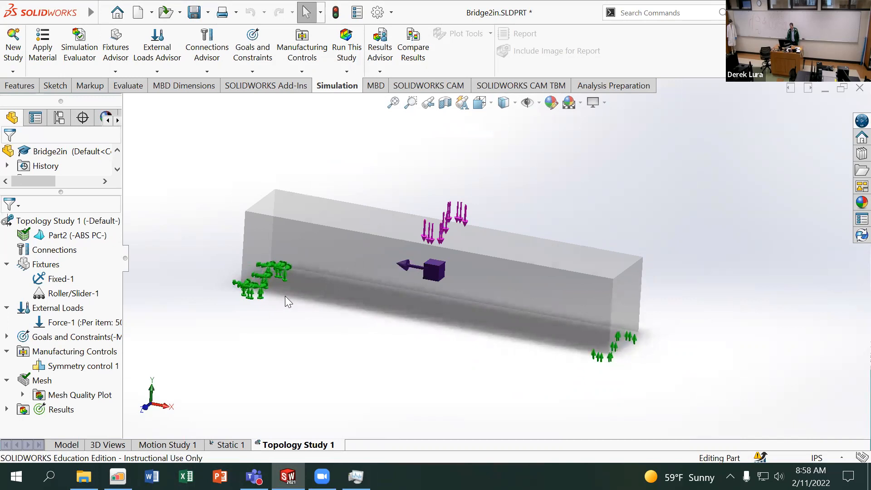
{"action": "right_click", "coordinate": [285, 446]}
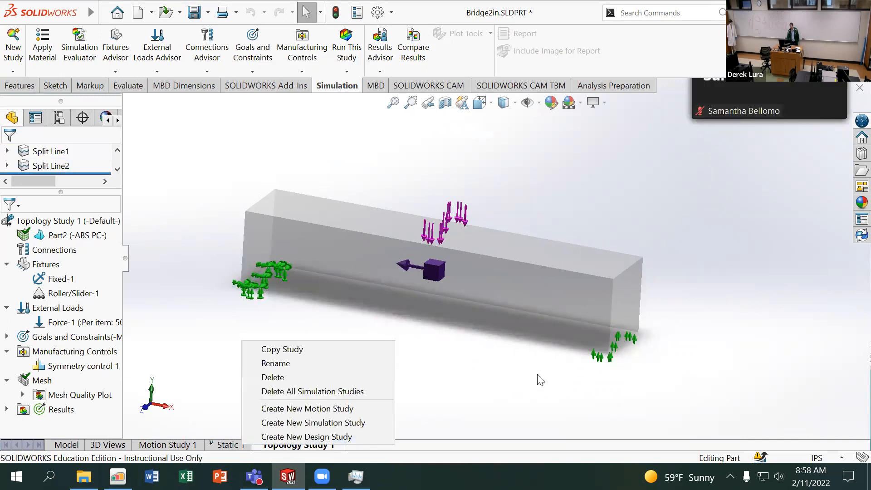
{"action": "left_click", "coordinate": [489, 389]}
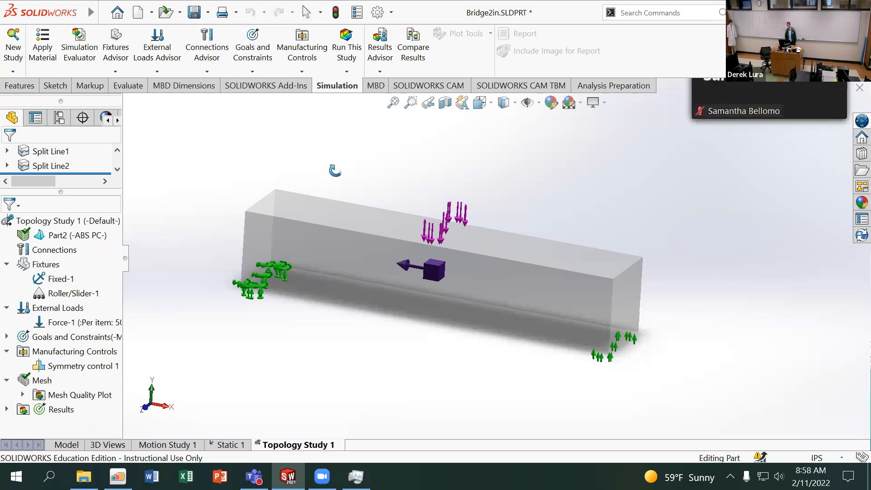
{"action": "middle_click_drag", "start_coordinate": [336, 170], "coordinate": [320, 183]}
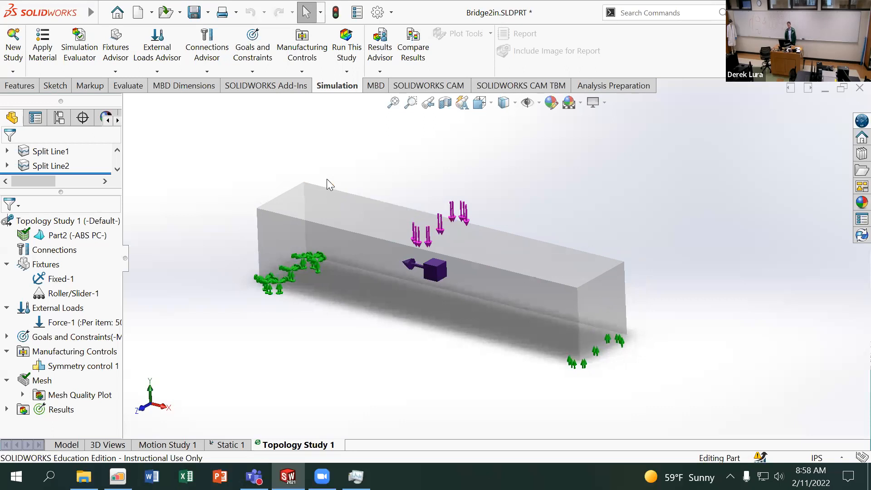
{"action": "right_click", "coordinate": [316, 449]}
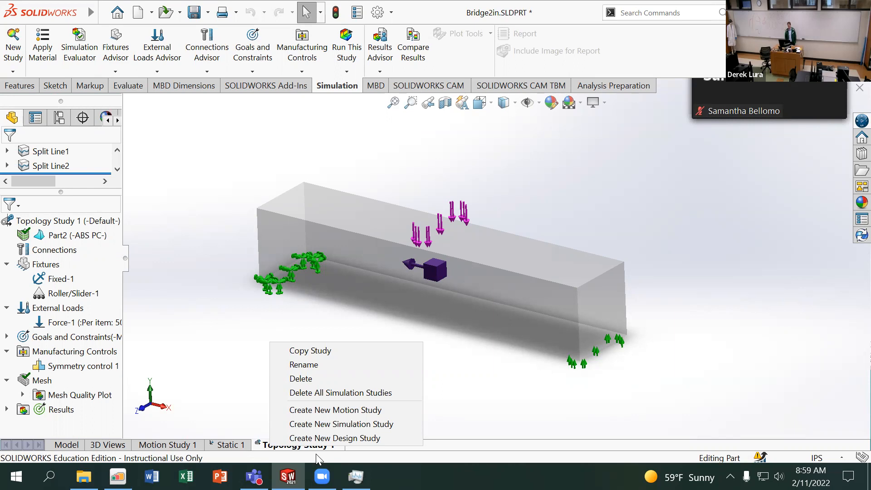
{"action": "left_click", "coordinate": [194, 378]}
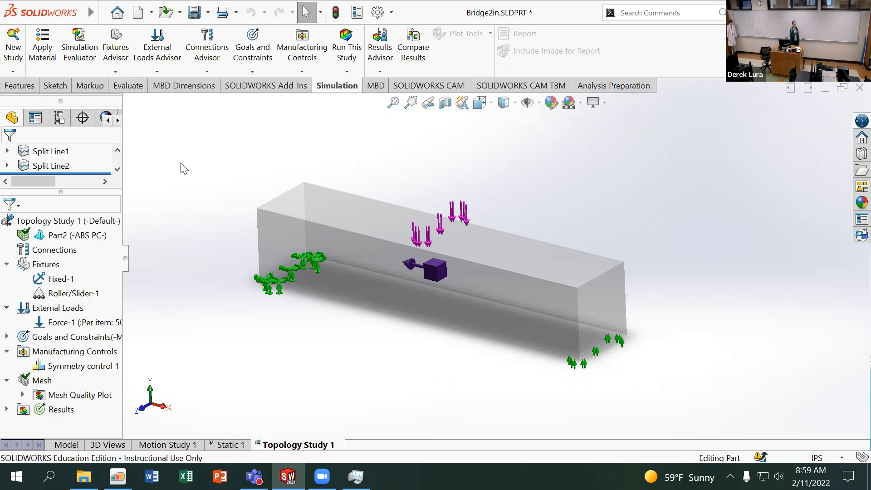
{"action": "scroll", "coordinate": [56, 160], "scroll_direction": "up", "scroll_amount": 1}
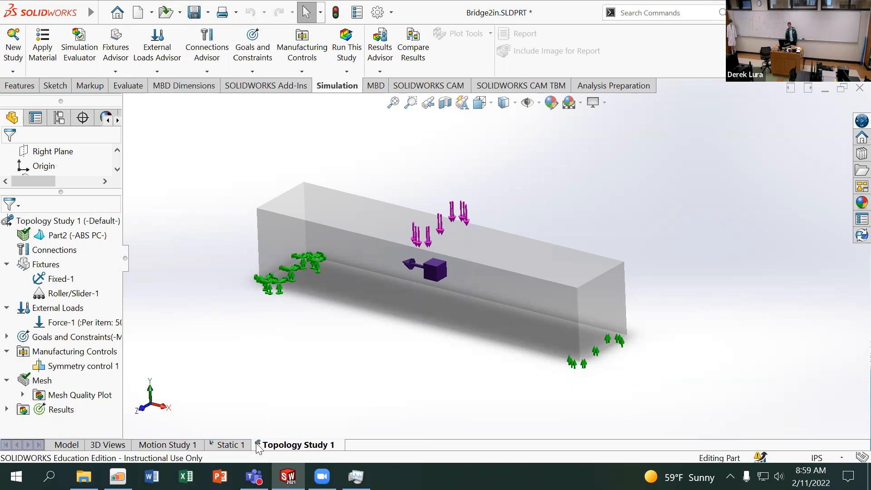
Step: Show the Material Mass1 result plot of Topology Study 1 and examine the optimized bridge shape
{"action": "left_click", "coordinate": [7, 409]}
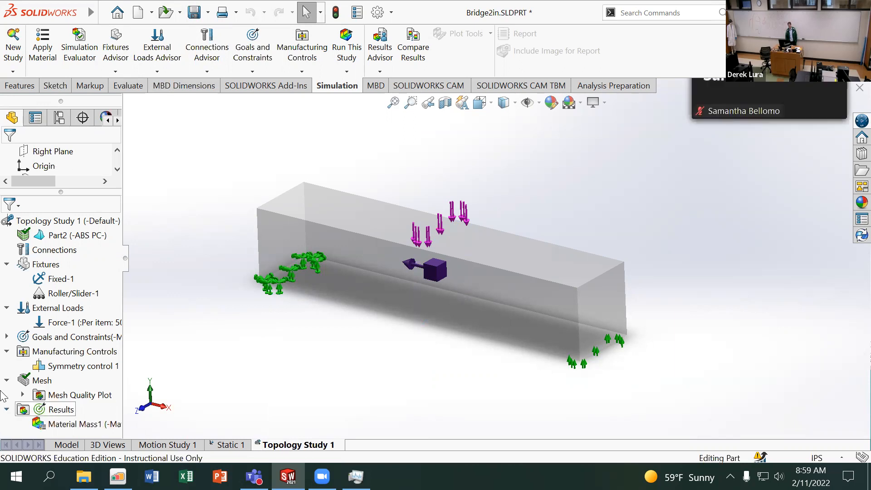
{"action": "right_click", "coordinate": [91, 425]}
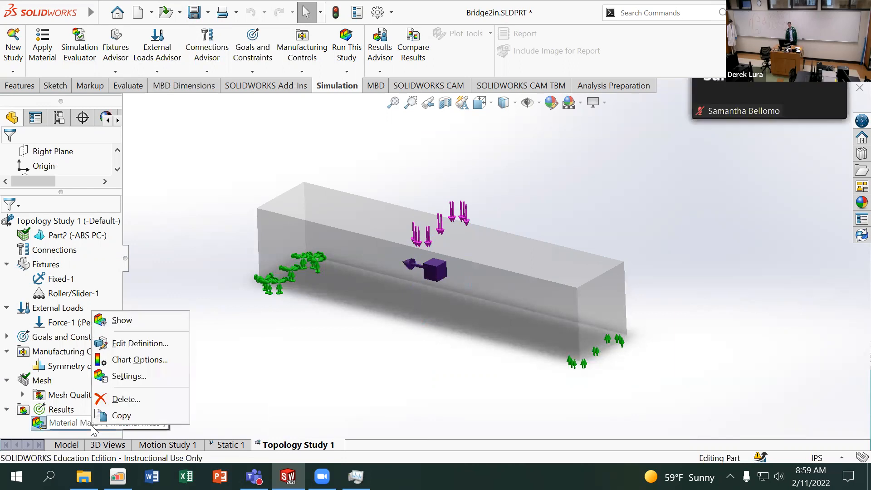
{"action": "left_click", "coordinate": [122, 319]}
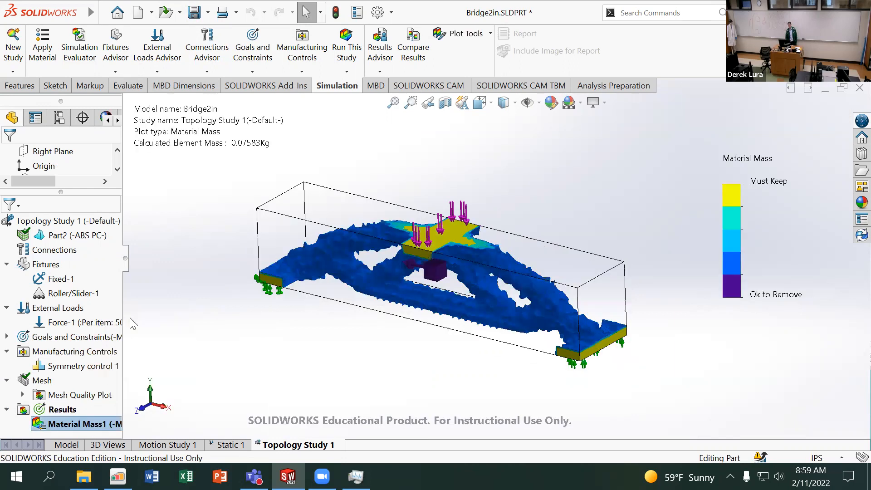
{"action": "middle_click_drag", "start_coordinate": [203, 236], "coordinate": [224, 214]}
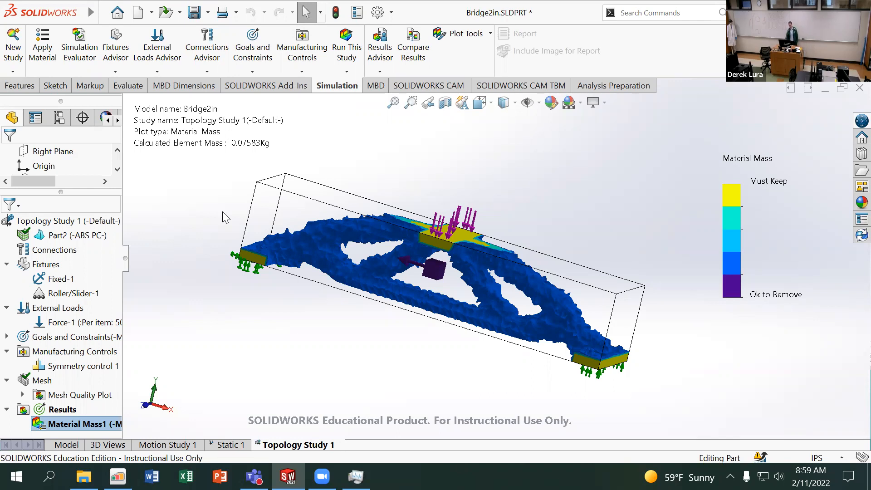
Step: Reopen the recently saved Bridge2inv2.SLDPRT and activate its BridgeNonPara study
{"action": "left_click", "coordinate": [104, 13]}
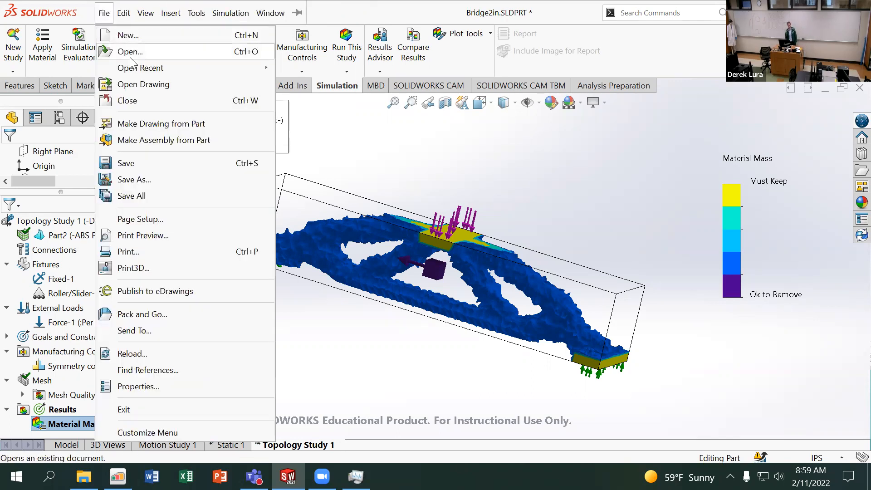
{"action": "mouse_move", "coordinate": [141, 73]}
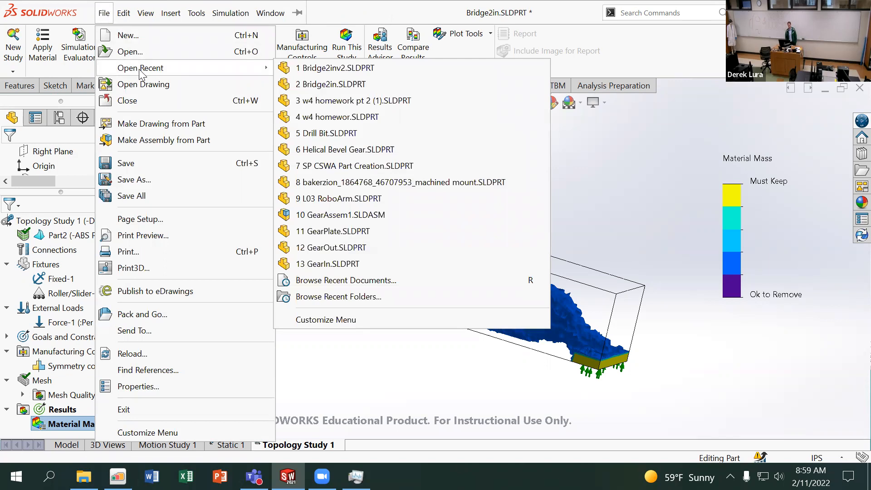
{"action": "left_click", "coordinate": [360, 68]}
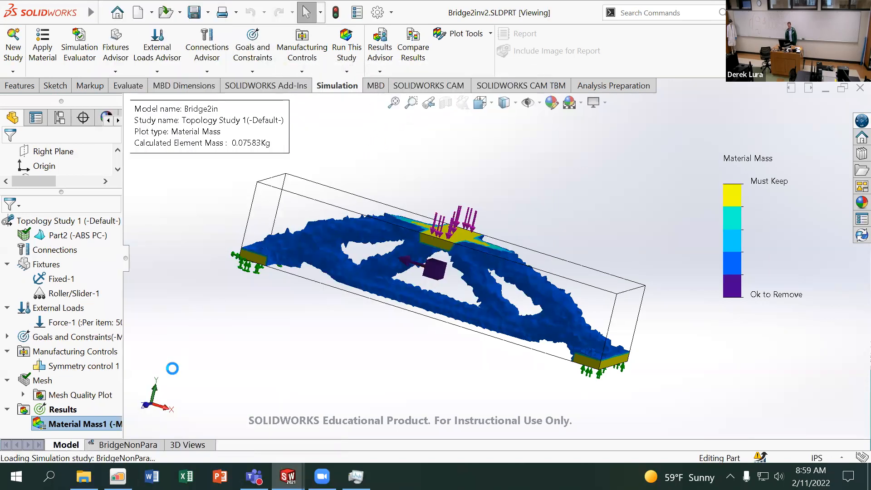
{"action": "left_click", "coordinate": [236, 447]}
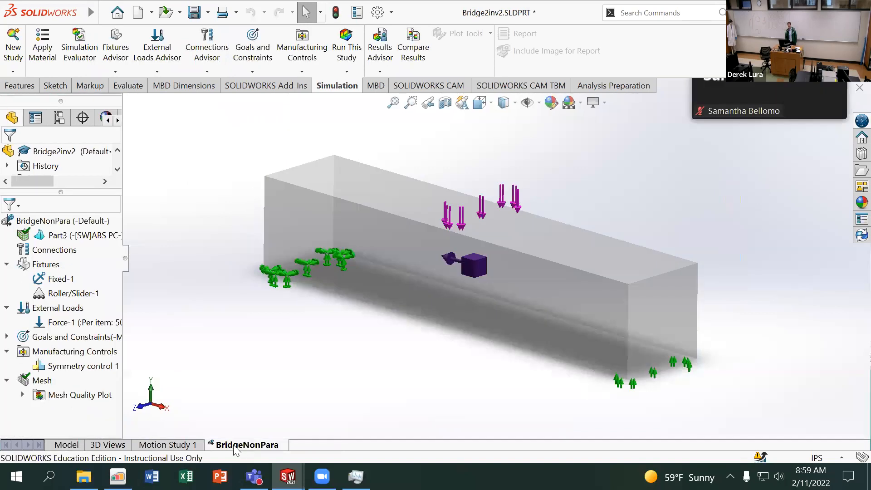
Step: Run the BridgeNonPara topology study and move its progress window aside
{"action": "left_click", "coordinate": [359, 41]}
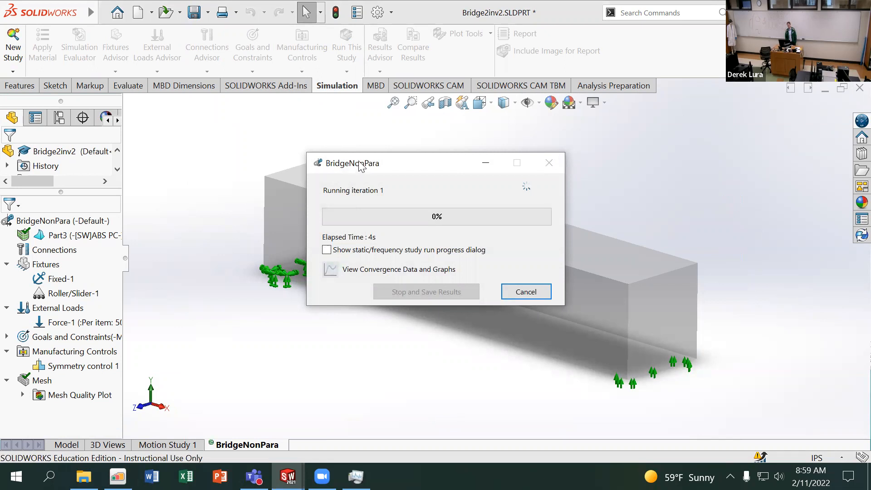
{"action": "left_click_drag", "start_coordinate": [361, 169], "coordinate": [277, 139]}
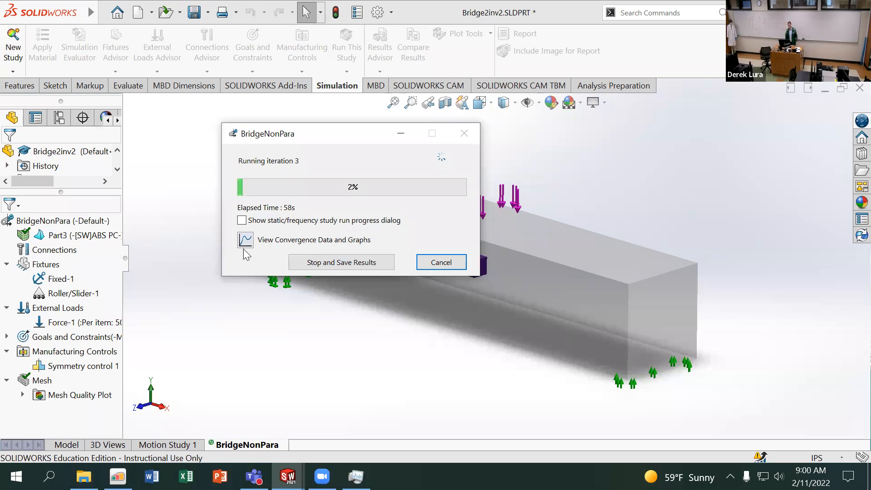
Step: Open the convergence data of the running study and arrange the Minimize Mass and Stress graphs side by side for comparison
{"action": "left_click", "coordinate": [245, 240]}
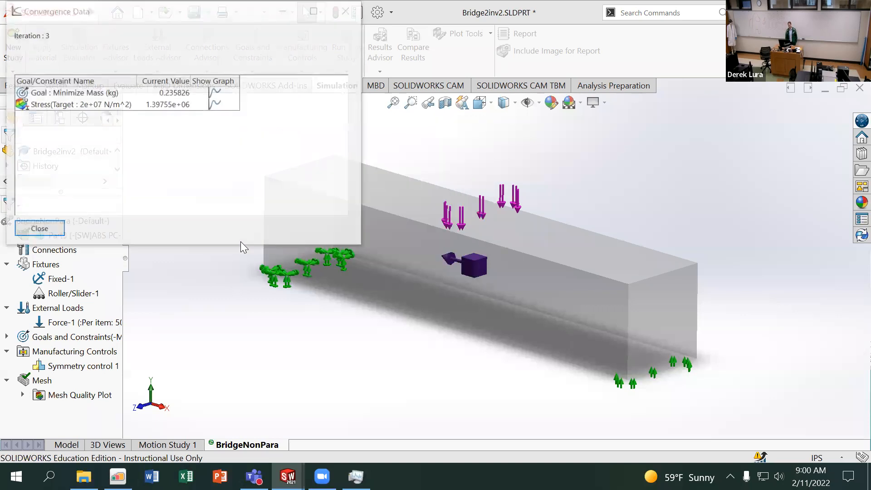
{"action": "left_click", "coordinate": [215, 105]}
{"action": "left_click_drag", "start_coordinate": [149, 44], "coordinate": [486, 114]}
{"action": "left_click", "coordinate": [216, 92]}
{"action": "left_click_drag", "start_coordinate": [131, 48], "coordinate": [133, 204]}
{"action": "left_click", "coordinate": [214, 105]}
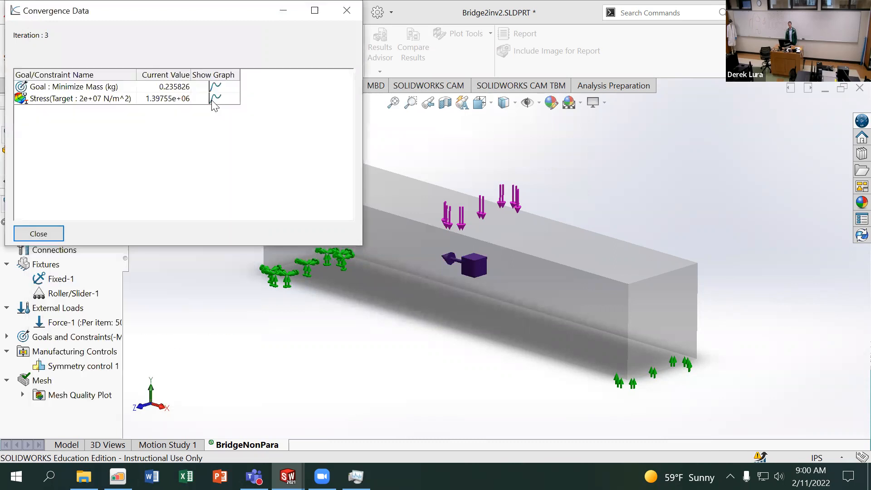
{"action": "left_click", "coordinate": [287, 476]}
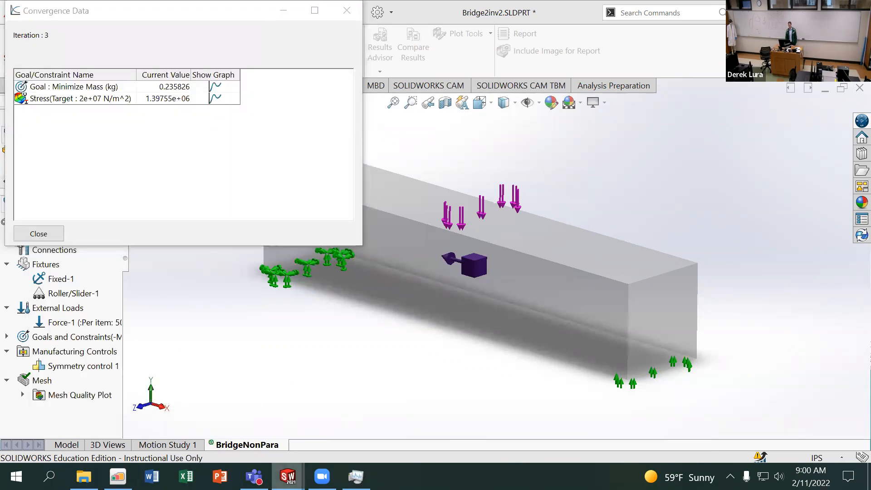
{"action": "left_click", "coordinate": [541, 422]}
{"action": "left_click", "coordinate": [288, 476]}
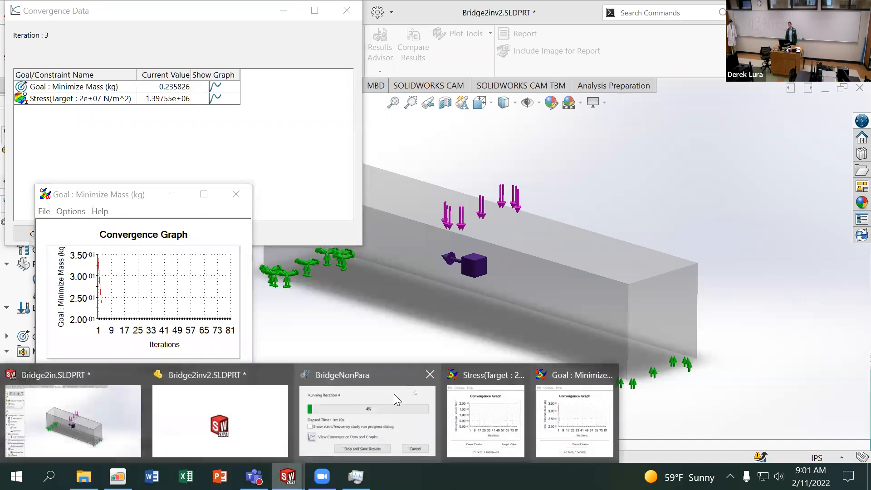
{"action": "left_click", "coordinate": [457, 417]}
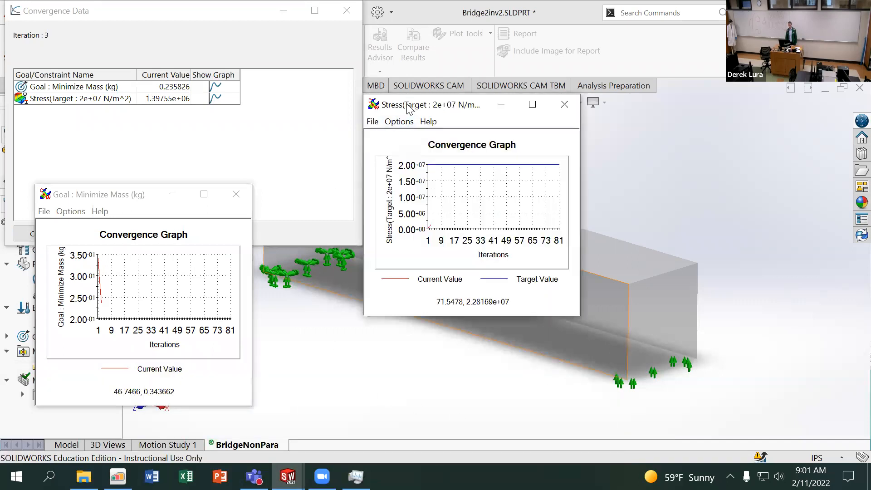
{"action": "left_click_drag", "start_coordinate": [403, 103], "coordinate": [306, 193]}
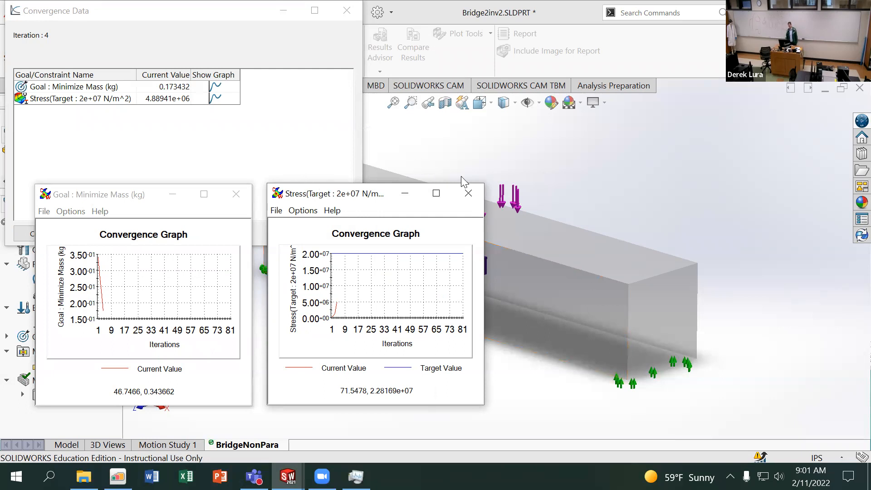
Step: Close both convergence graphs and minimize the convergence data window
{"action": "left_click", "coordinate": [468, 194]}
{"action": "left_click", "coordinate": [237, 194]}
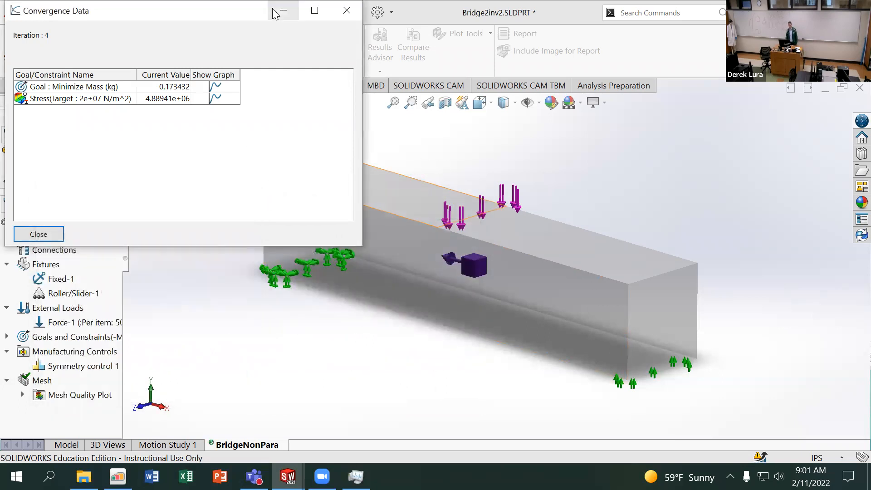
{"action": "left_click", "coordinate": [283, 10]}
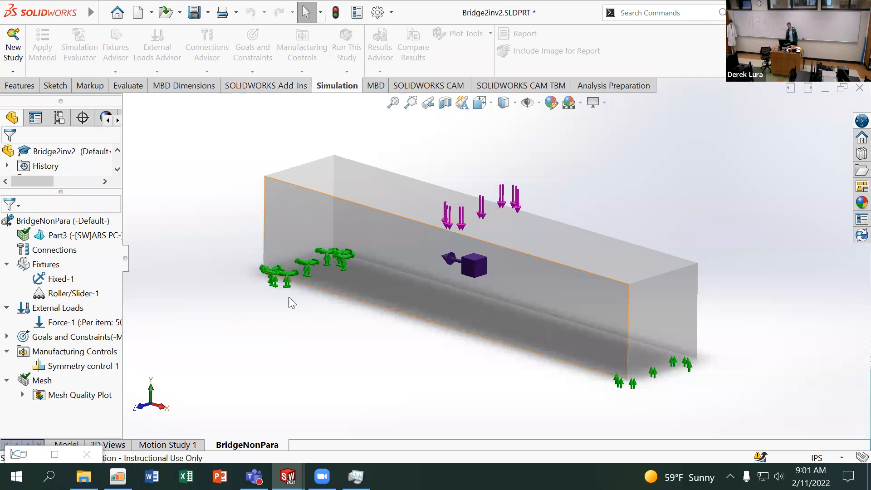
Step: Reopen the convergence data from the BridgeNonPara progress window and place the Minimize Mass graph beside it
{"action": "mouse_move", "coordinate": [288, 477]}
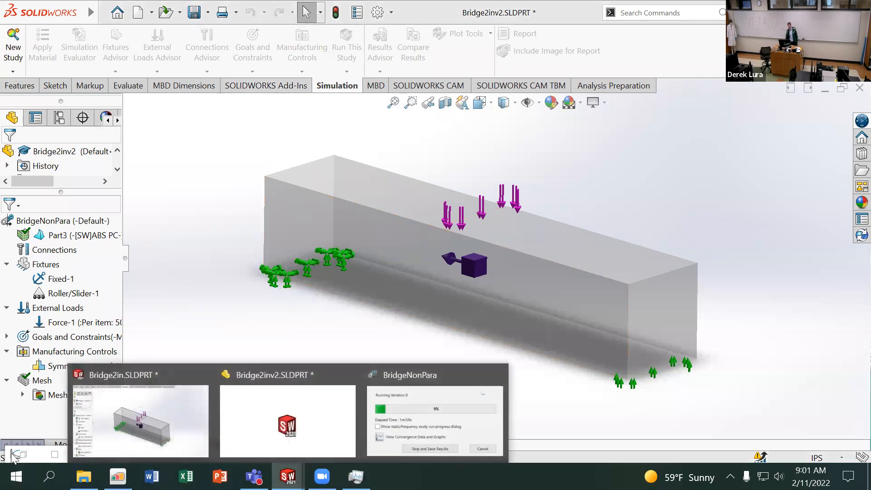
{"action": "left_click", "coordinate": [408, 408]}
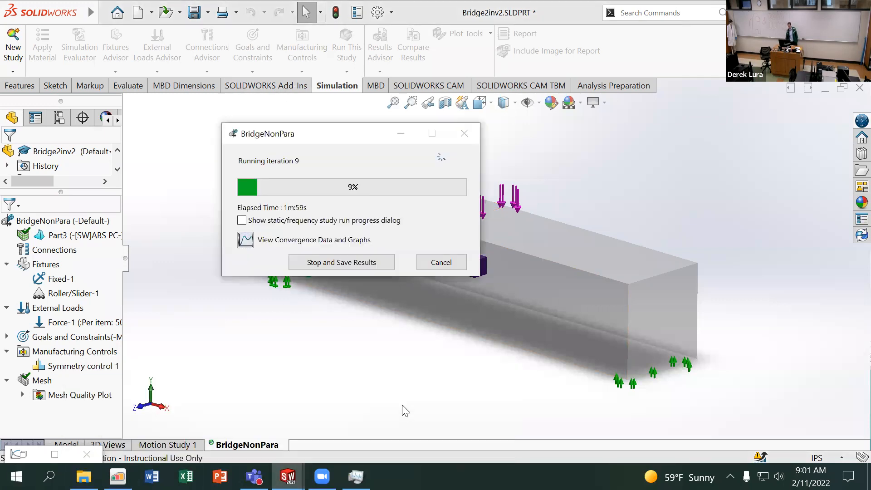
{"action": "left_click", "coordinate": [245, 241]}
{"action": "left_click_drag", "start_coordinate": [161, 19], "coordinate": [218, 103]}
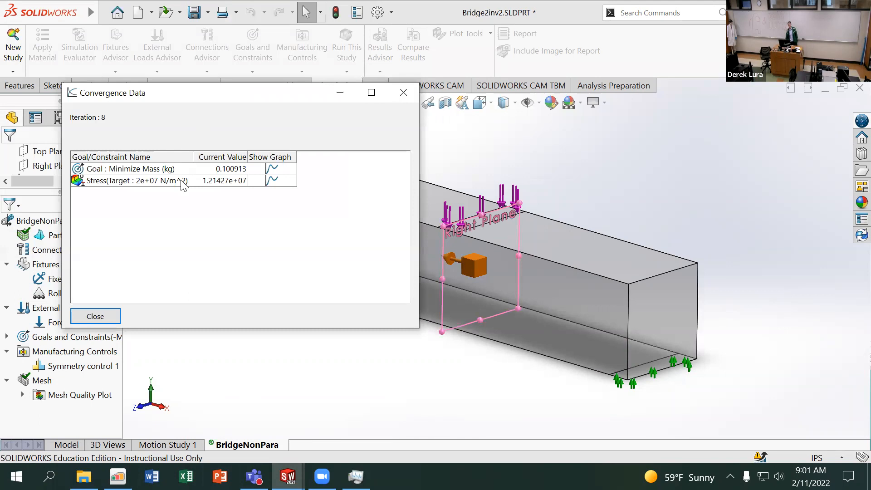
{"action": "left_click", "coordinate": [272, 170]}
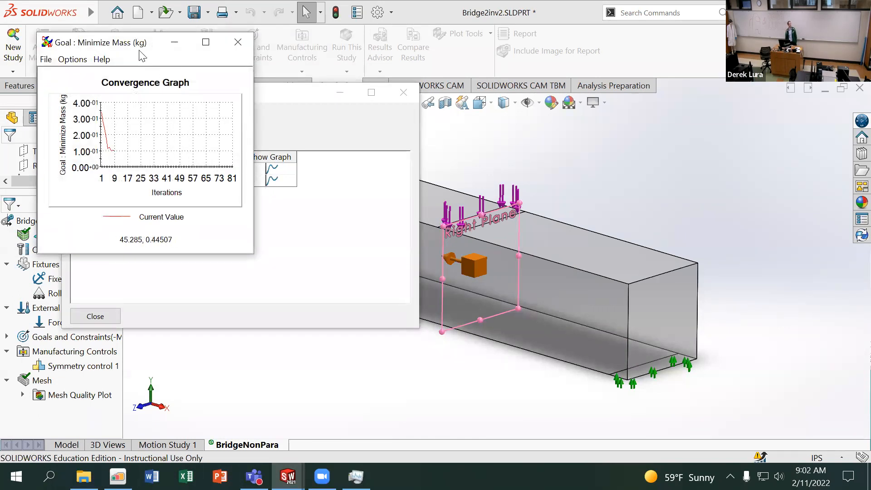
{"action": "left_click_drag", "start_coordinate": [128, 49], "coordinate": [542, 145]}
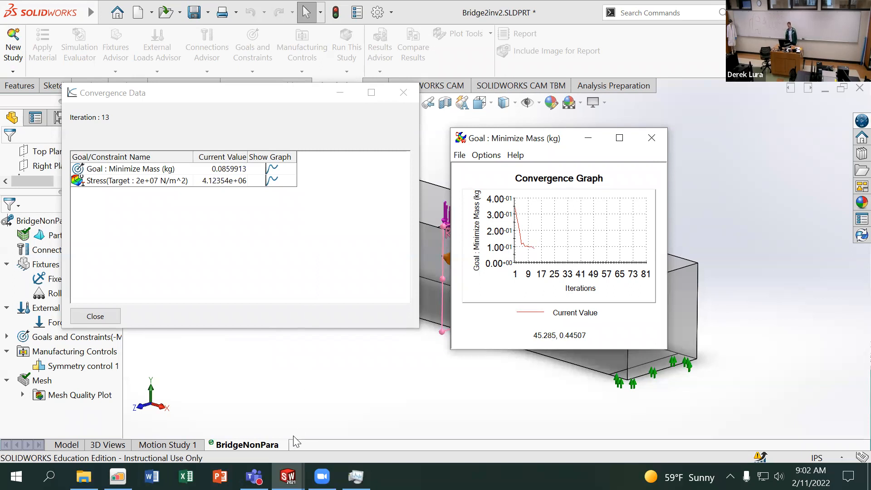
Step: Stop the BridgeNonPara analysis early and save the results from the last iteration
{"action": "mouse_move", "coordinate": [288, 477]}
{"action": "left_click", "coordinate": [351, 408]}
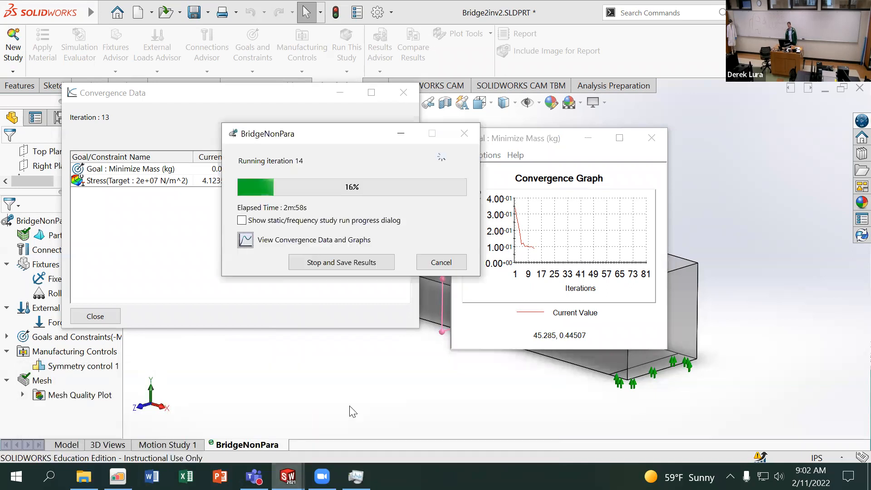
{"action": "left_click", "coordinate": [341, 263]}
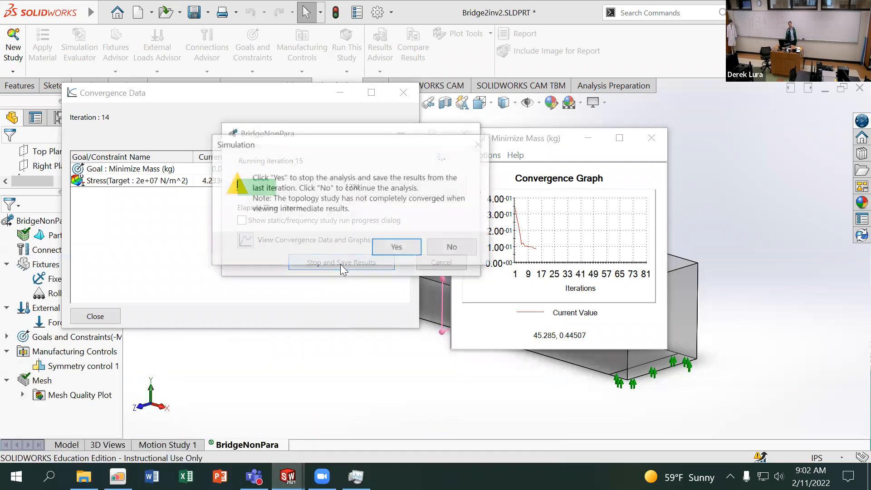
{"action": "left_click", "coordinate": [398, 246]}
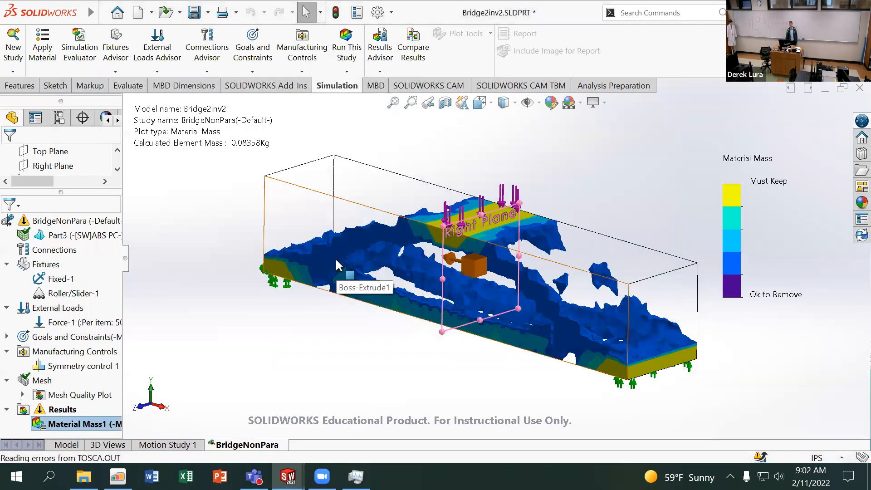
Step: Examine the partly converged Material Mass1 bridge shape of BridgeNonPara from the front, above and the side
{"action": "middle_click_drag", "start_coordinate": [344, 264], "coordinate": [401, 268]}
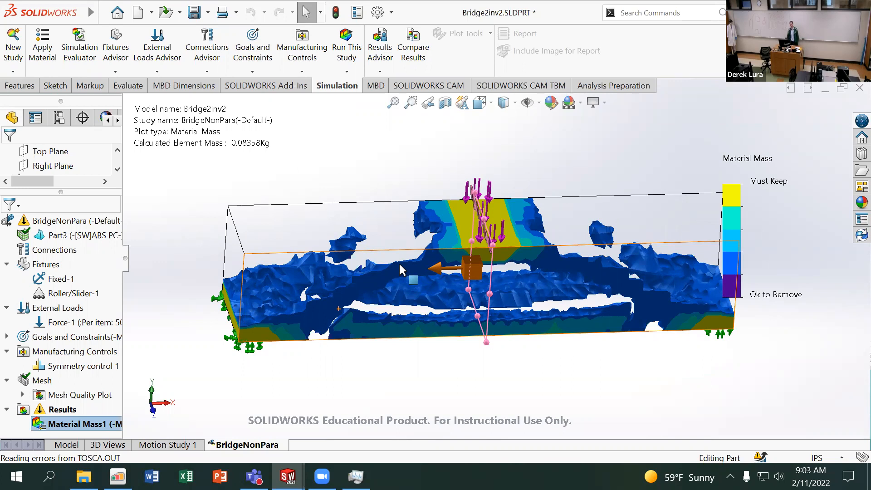
{"action": "middle_click_drag", "start_coordinate": [399, 258], "coordinate": [345, 317]}
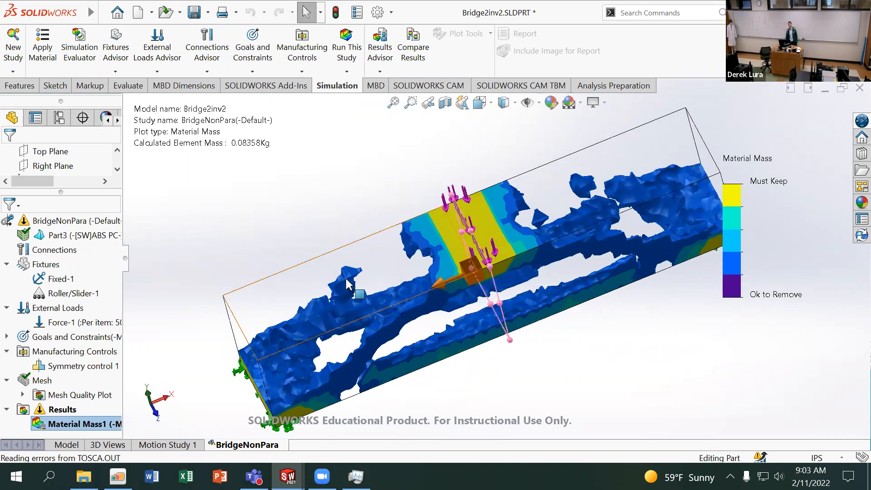
{"action": "key", "text": "ctrl+1"}
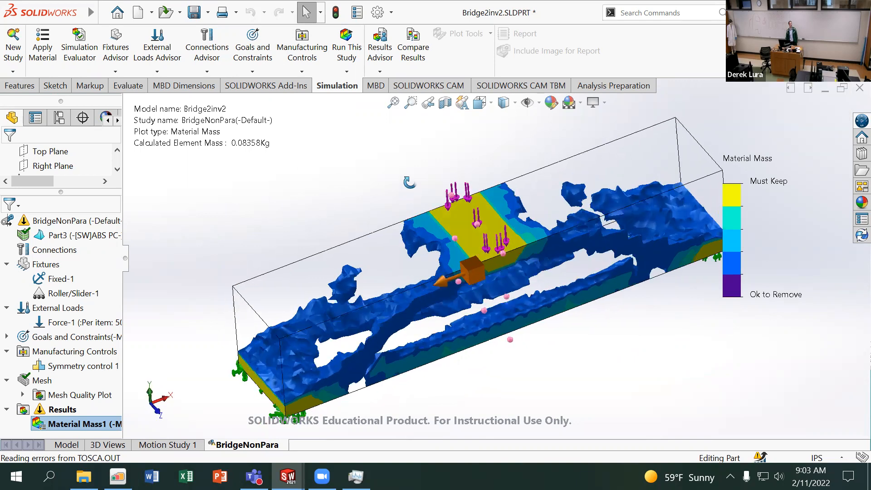
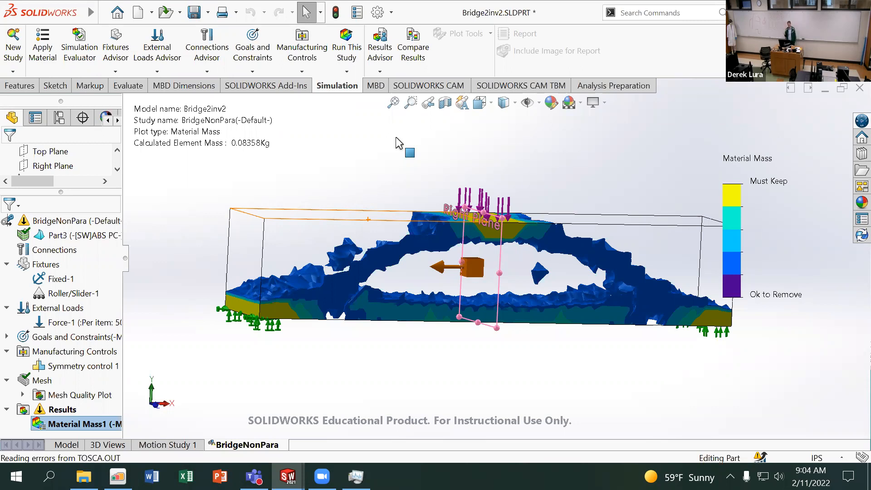
{"action": "left_click", "coordinate": [91, 425]}
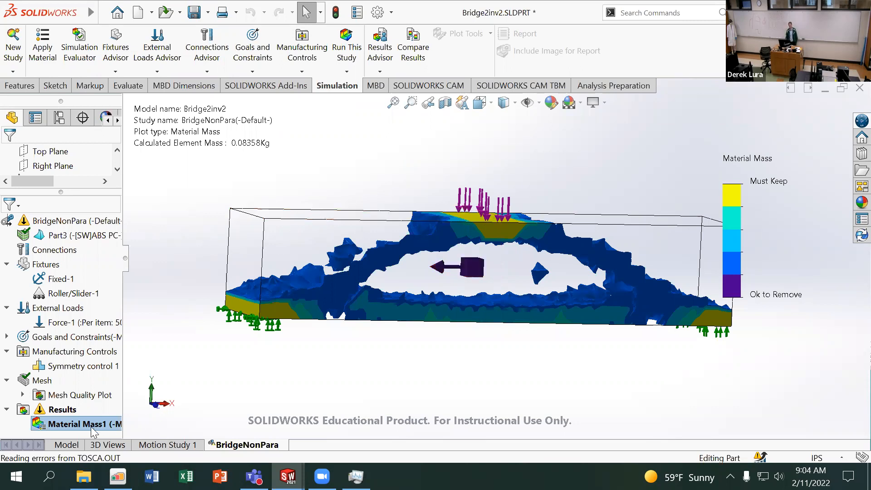
{"action": "middle_click_drag", "start_coordinate": [454, 279], "coordinate": [429, 267]}
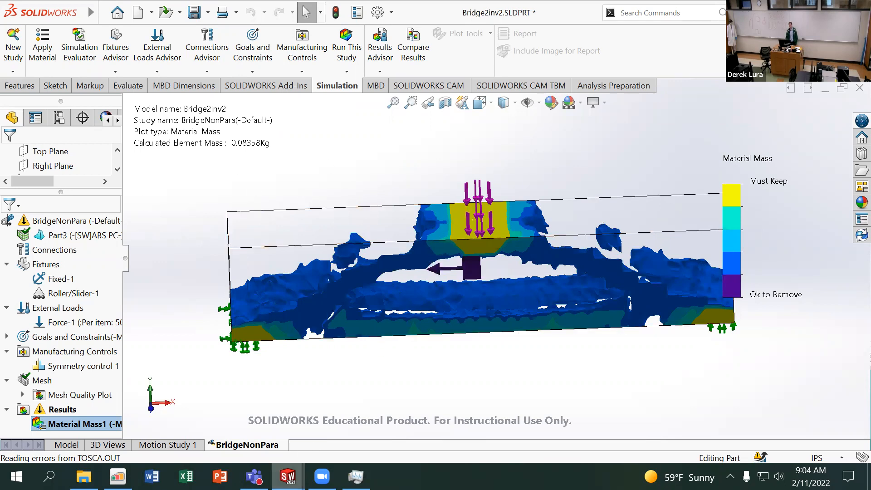
Step: Switch to the Bridge2in part, show Material Mass1 of Topology Study 1 and inspect the optimized shape around the load area
{"action": "mouse_move", "coordinate": [288, 476]}
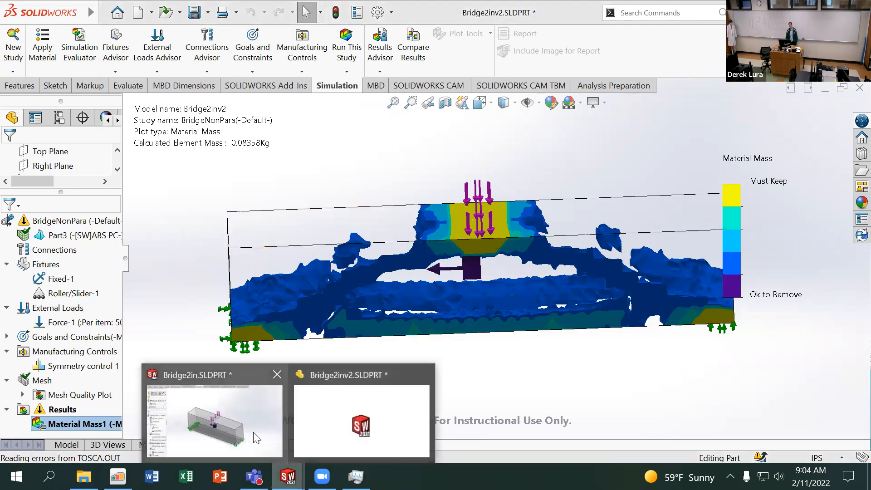
{"action": "left_click", "coordinate": [256, 437]}
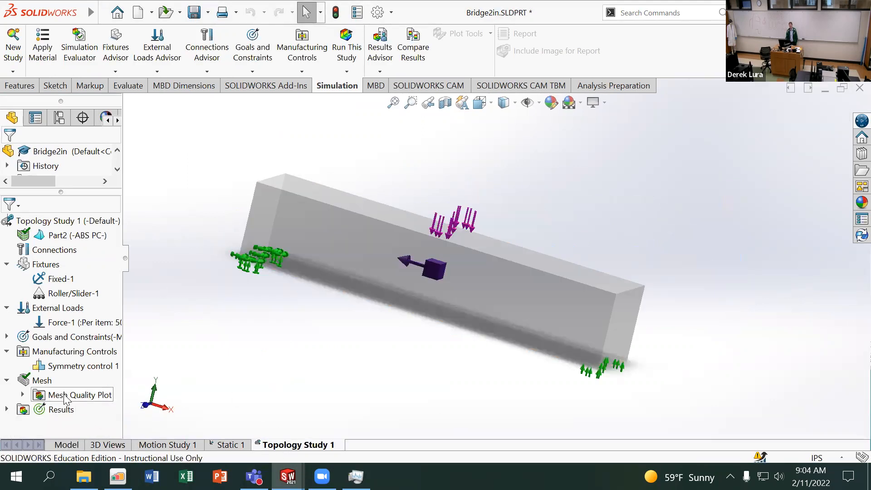
{"action": "left_click", "coordinate": [6, 410]}
{"action": "right_click", "coordinate": [68, 424]}
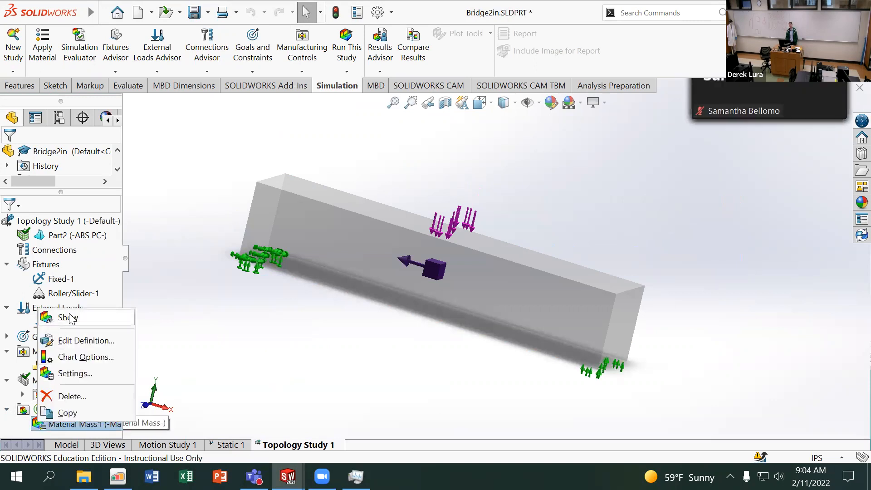
{"action": "left_click", "coordinate": [68, 318]}
{"action": "middle_click_drag", "start_coordinate": [295, 307], "coordinate": [399, 263]}
{"action": "scroll", "coordinate": [399, 262], "scroll_direction": "down", "scroll_amount": 4}
{"action": "middle_click_drag", "start_coordinate": [401, 293], "coordinate": [456, 189]}
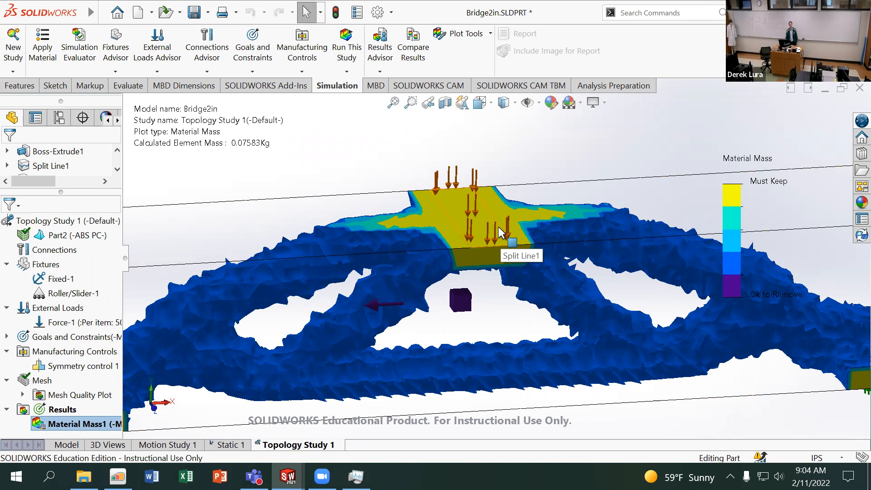
{"action": "scroll", "coordinate": [499, 227], "scroll_direction": "up", "scroll_amount": 5}
{"action": "mouse_move", "coordinate": [394, 313]}
{"action": "middle_mouse_down"}
{"action": "mouse_move", "coordinate": [388, 293]}
{"action": "mouse_move", "coordinate": [394, 311]}
{"action": "middle_mouse_up"}
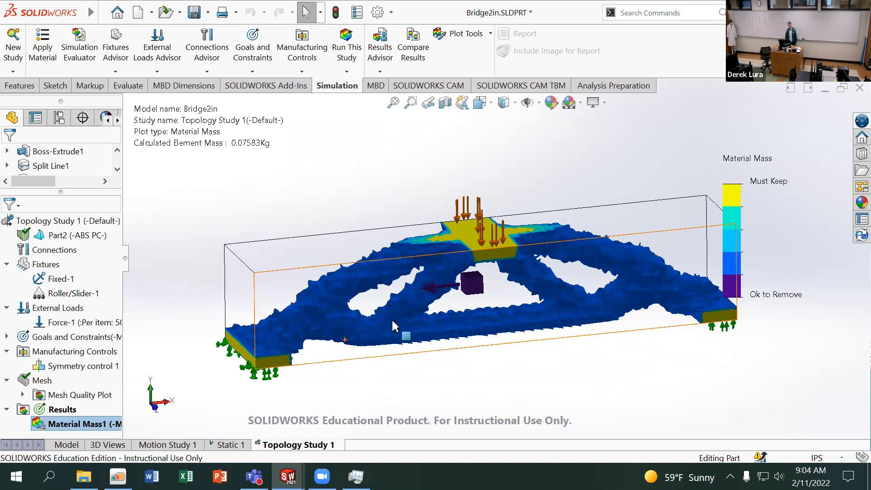
Step: Open the definition of the Material Mass1 plot and shift its material mass toward Heavy, to 14% of the original mass
{"action": "right_click", "coordinate": [90, 426]}
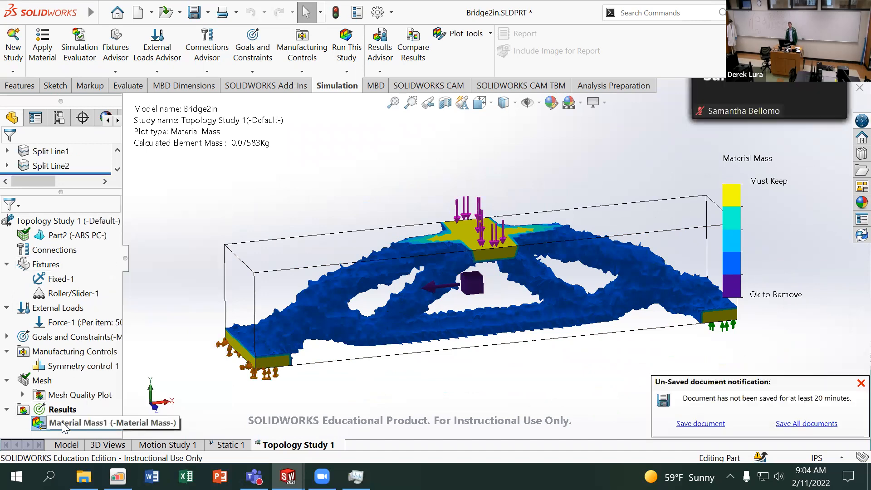
{"action": "left_click", "coordinate": [37, 430]}
{"action": "left_click", "coordinate": [84, 423]}
{"action": "left_click", "coordinate": [39, 427]}
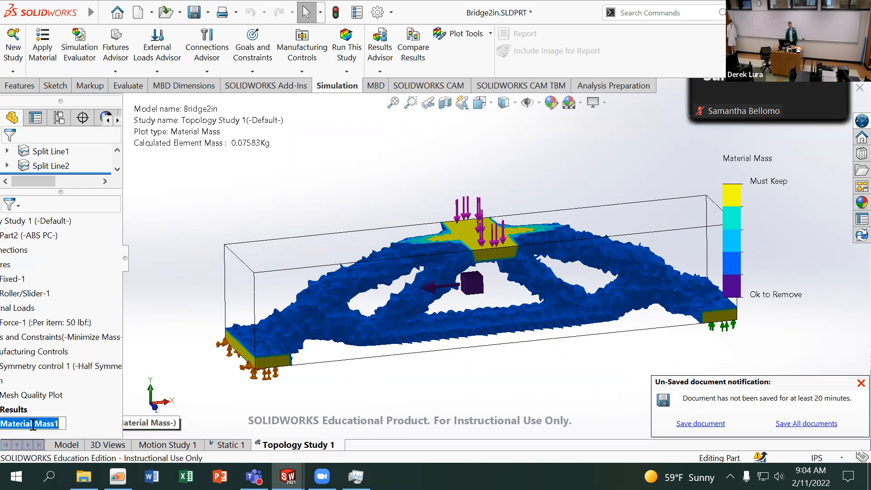
{"action": "left_click", "coordinate": [72, 394]}
{"action": "double_click", "coordinate": [39, 424]}
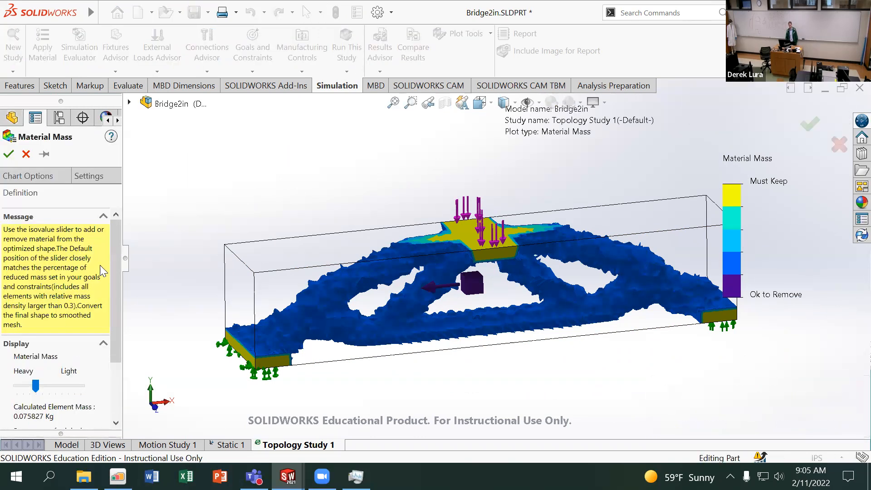
{"action": "scroll", "coordinate": [113, 266], "scroll_direction": "down", "scroll_amount": 3}
{"action": "left_click_drag", "start_coordinate": [53, 302], "coordinate": [27, 306]}
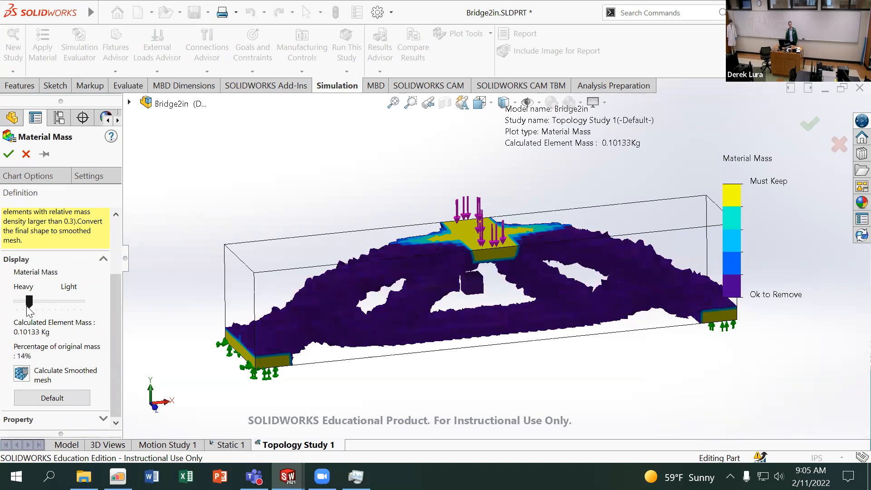
Step: Lighten the material mass in stages, to 8% and finally to 4% of the original mass
{"action": "left_click", "coordinate": [37, 307]}
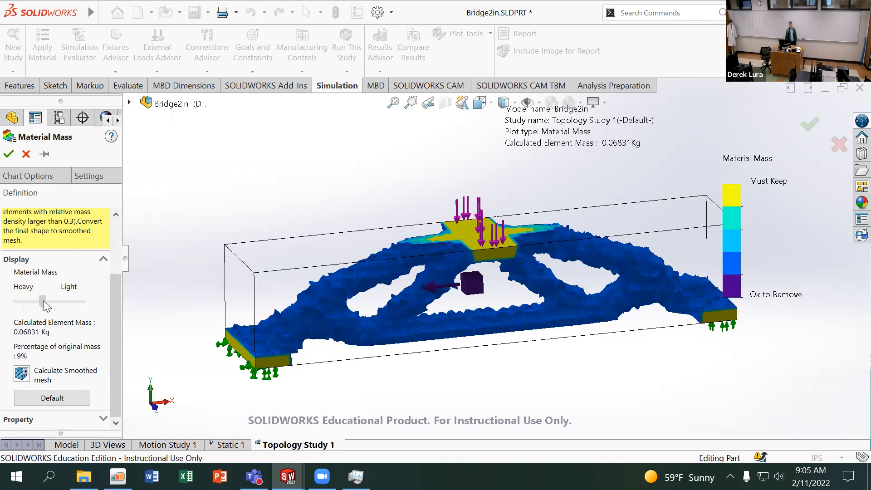
{"action": "left_click_drag", "start_coordinate": [44, 301], "coordinate": [44, 302]}
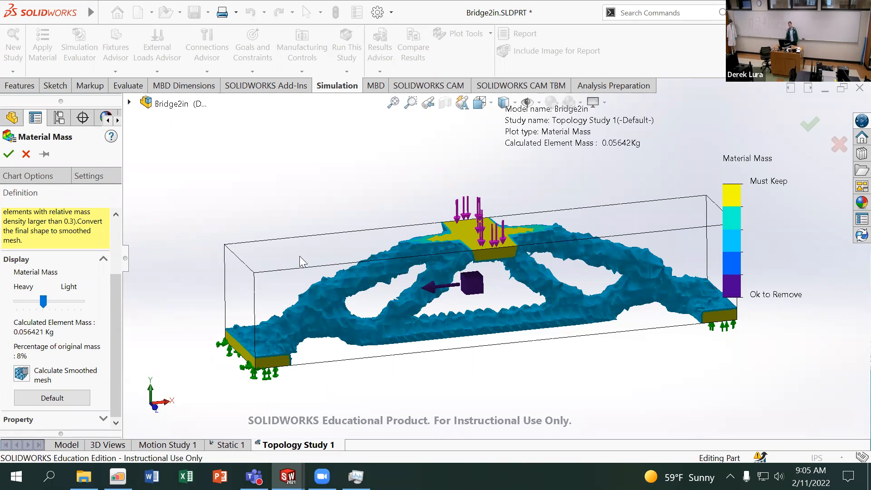
{"action": "middle_click_drag", "start_coordinate": [304, 261], "coordinate": [381, 271]}
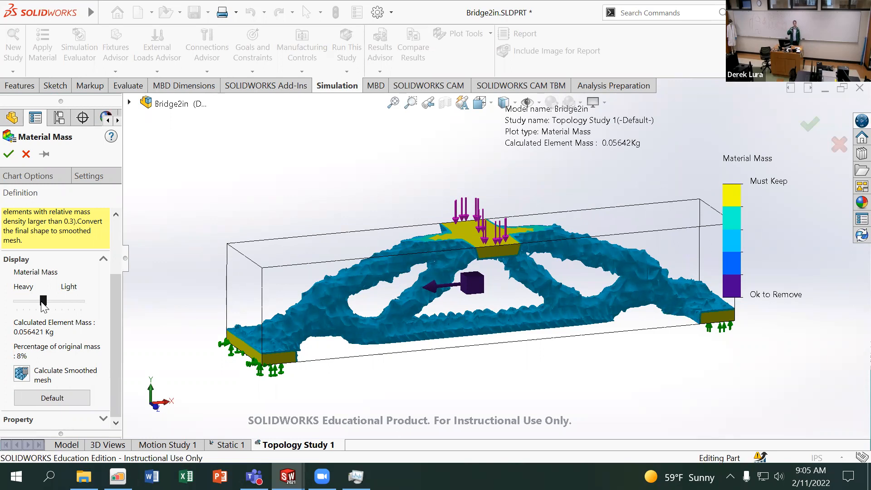
{"action": "mouse_move", "coordinate": [44, 305]}
{"action": "left_mouse_down"}
{"action": "mouse_move", "coordinate": [63, 300]}
{"action": "mouse_move", "coordinate": [55, 298]}
{"action": "left_mouse_up"}
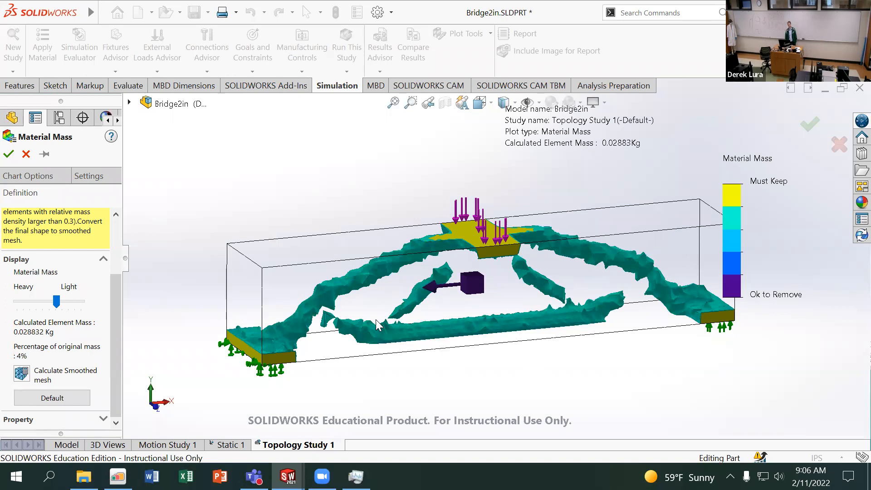
Step: Set the material mass to 9% of the original, inspect the rough surface up close and calculate the smoothed mesh
{"action": "left_click_drag", "start_coordinate": [57, 301], "coordinate": [40, 302]}
{"action": "middle_click_drag", "start_coordinate": [458, 293], "coordinate": [425, 284]}
{"action": "scroll", "coordinate": [538, 251], "scroll_direction": "down", "scroll_amount": 6}
{"action": "scroll", "coordinate": [528, 258], "scroll_direction": "down", "scroll_amount": 2}
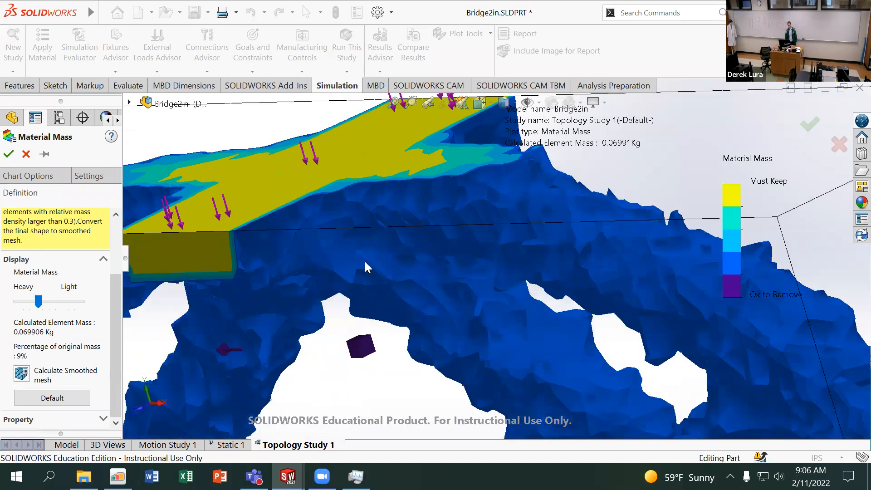
{"action": "key", "text": "f"}
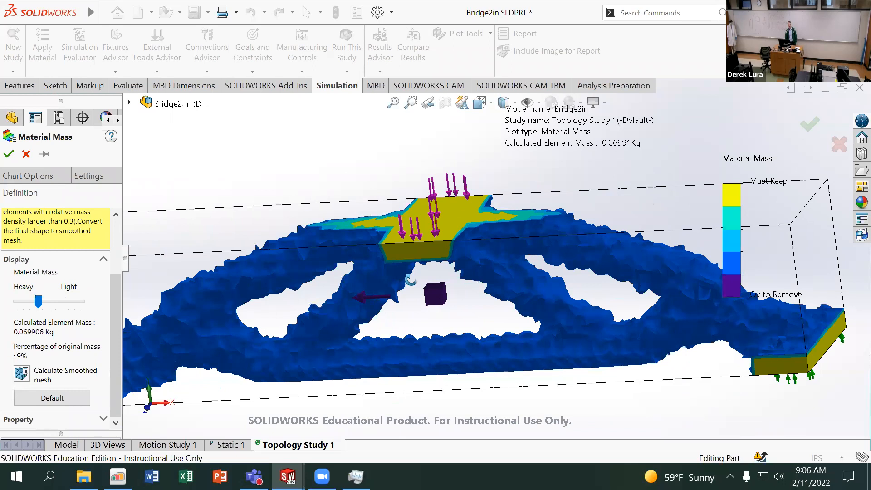
{"action": "left_click", "coordinate": [20, 372]}
{"action": "middle_click_drag", "start_coordinate": [370, 296], "coordinate": [414, 255]}
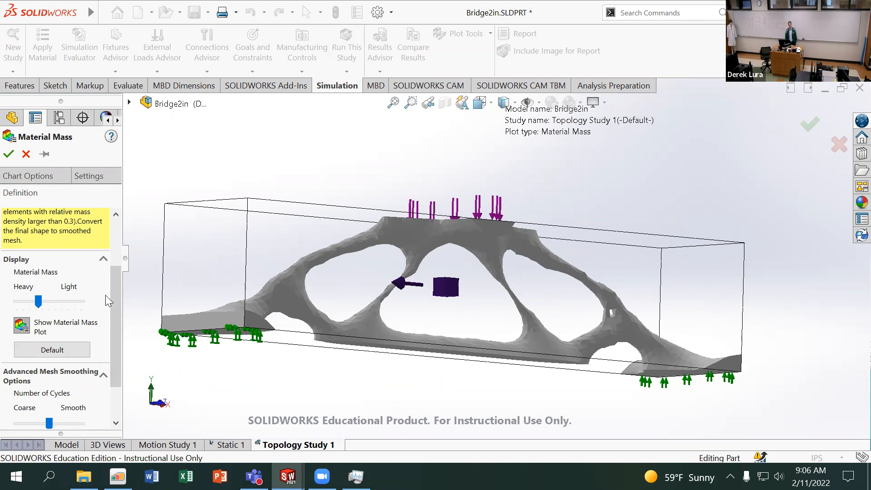
Step: Try the coarsest number of smoothing cycles on the smoothed mesh, raise it slightly and check the bridge shape
{"action": "scroll", "coordinate": [111, 297], "scroll_direction": "down", "scroll_amount": 3}
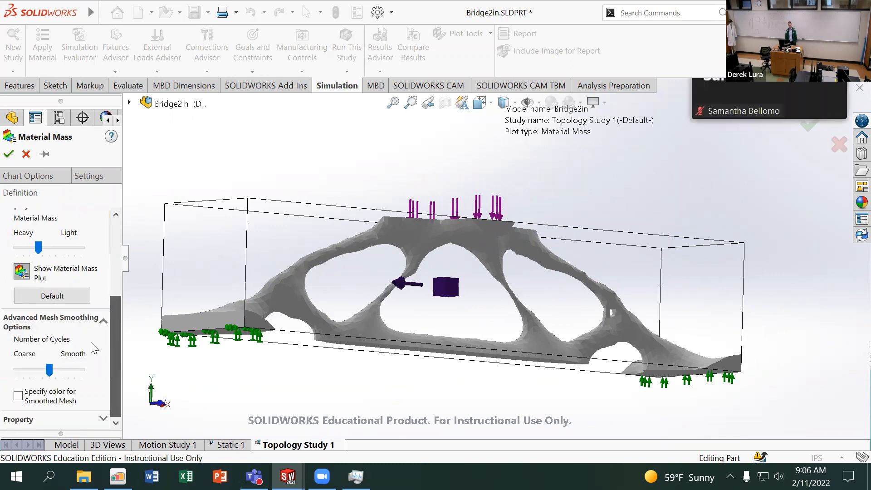
{"action": "left_click", "coordinate": [66, 369]}
{"action": "left_click_drag", "start_coordinate": [36, 364], "coordinate": [16, 362]}
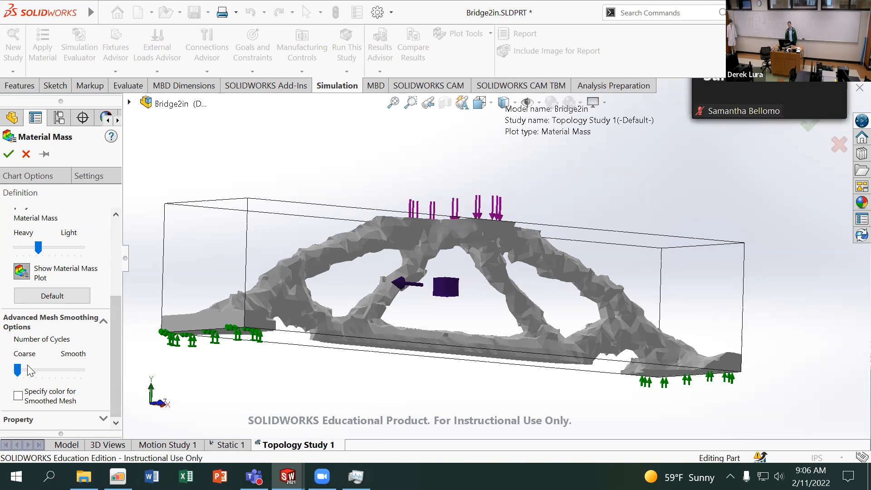
{"action": "left_click_drag", "start_coordinate": [18, 370], "coordinate": [25, 373]}
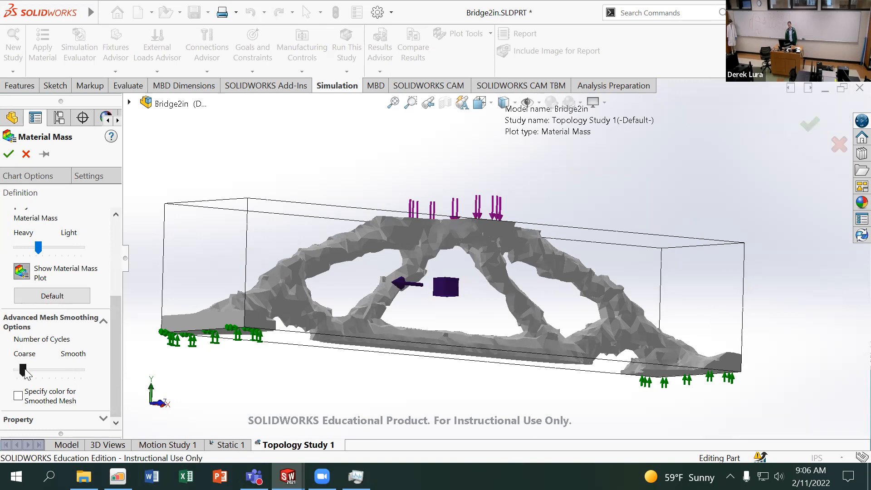
{"action": "middle_click_drag", "start_coordinate": [385, 225], "coordinate": [318, 259]}
Step: Shift the material mass toward Heavy and raise the number of smoothing cycles to just past mid-range
{"action": "left_click_drag", "start_coordinate": [38, 248], "coordinate": [26, 247]}
{"action": "left_click_drag", "start_coordinate": [23, 370], "coordinate": [53, 370]}
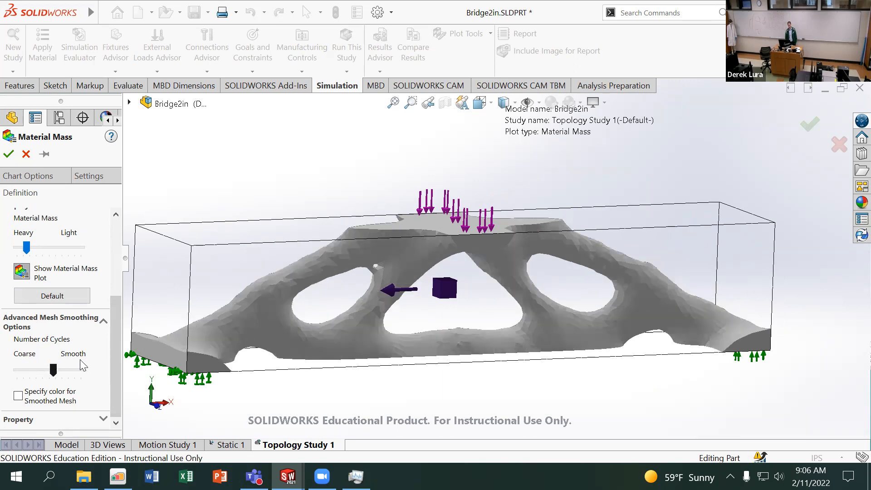
{"action": "middle_click_drag", "start_coordinate": [323, 262], "coordinate": [311, 258]}
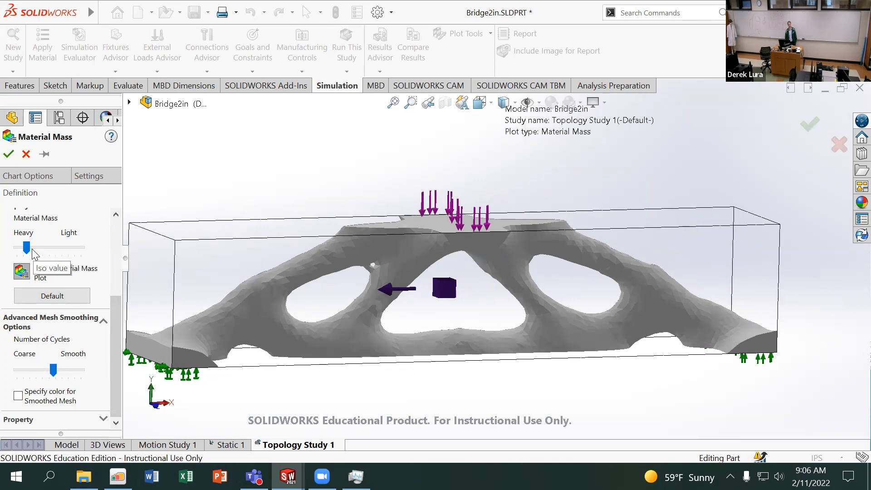
Step: Set the material mass fully to Heavy and the number of smoothing cycles to about three quarters toward Smooth
{"action": "left_click_drag", "start_coordinate": [26, 248], "coordinate": [17, 248]}
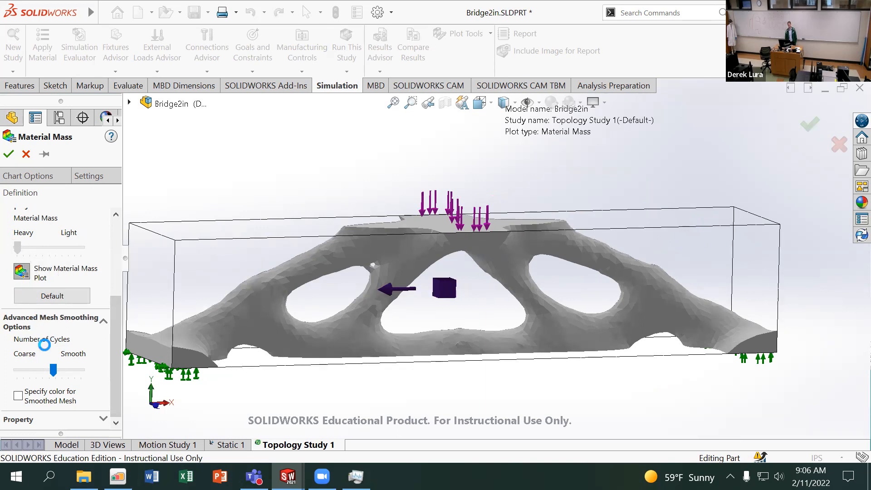
{"action": "left_click_drag", "start_coordinate": [53, 370], "coordinate": [85, 368]}
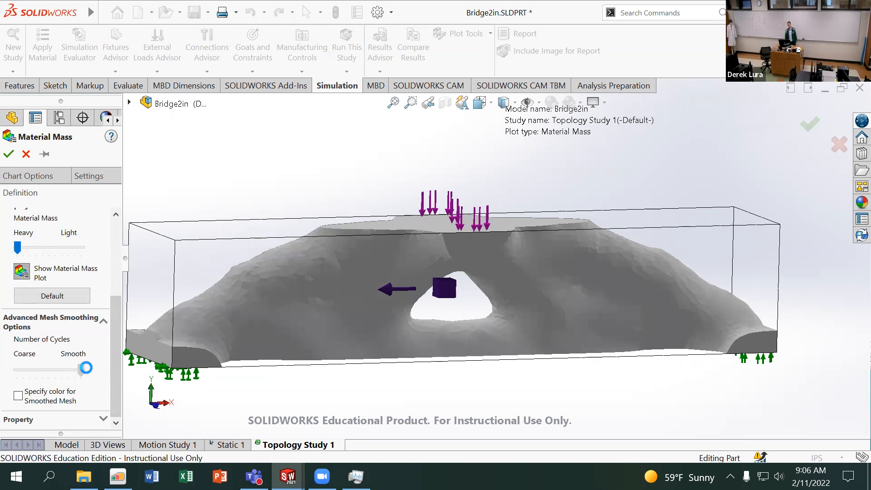
{"action": "left_click_drag", "start_coordinate": [79, 369], "coordinate": [69, 370]}
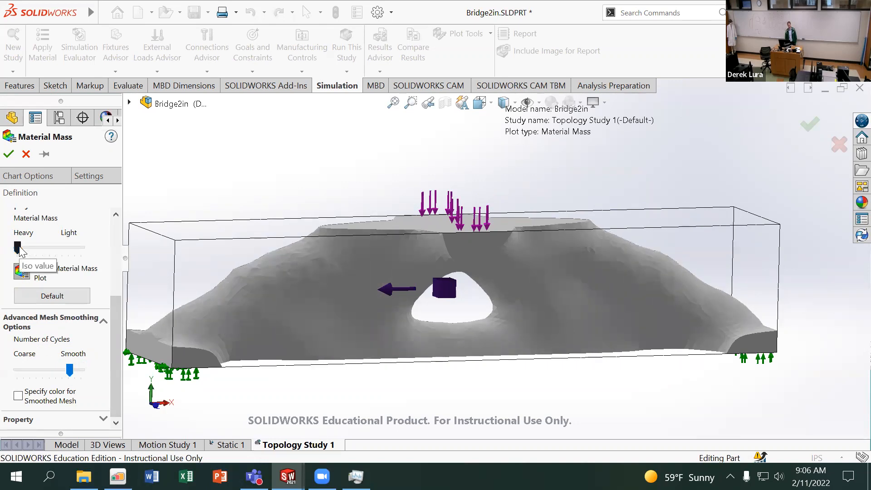
Step: Lighten the smoothed bridge slightly from the heaviest setting, check its shape and accept the Material Mass plot settings
{"action": "left_click_drag", "start_coordinate": [18, 248], "coordinate": [27, 247]}
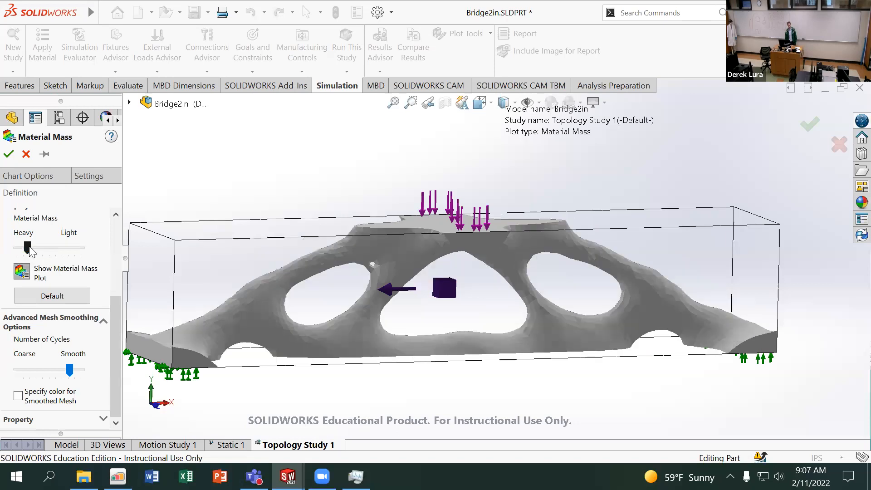
{"action": "middle_click_drag", "start_coordinate": [388, 256], "coordinate": [408, 272]}
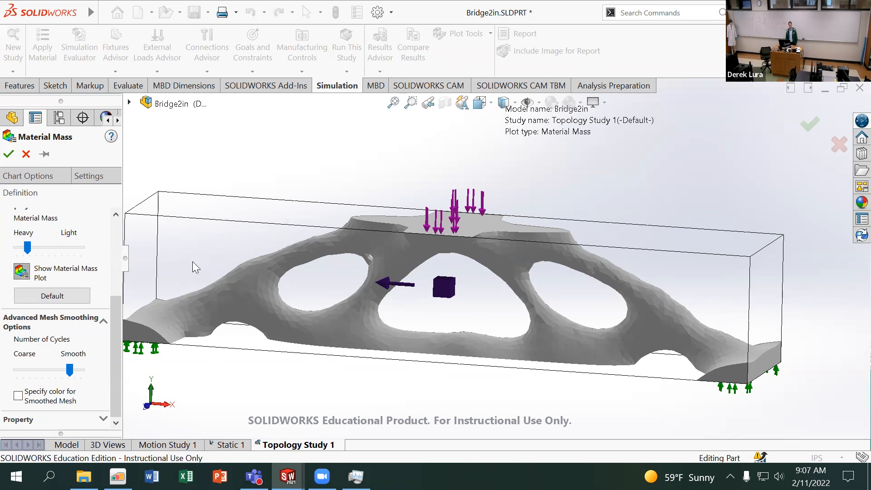
{"action": "mouse_move", "coordinate": [116, 332]}
{"action": "left_mouse_down"}
{"action": "mouse_move", "coordinate": [116, 254]}
{"action": "mouse_move", "coordinate": [102, 333]}
{"action": "left_mouse_up"}
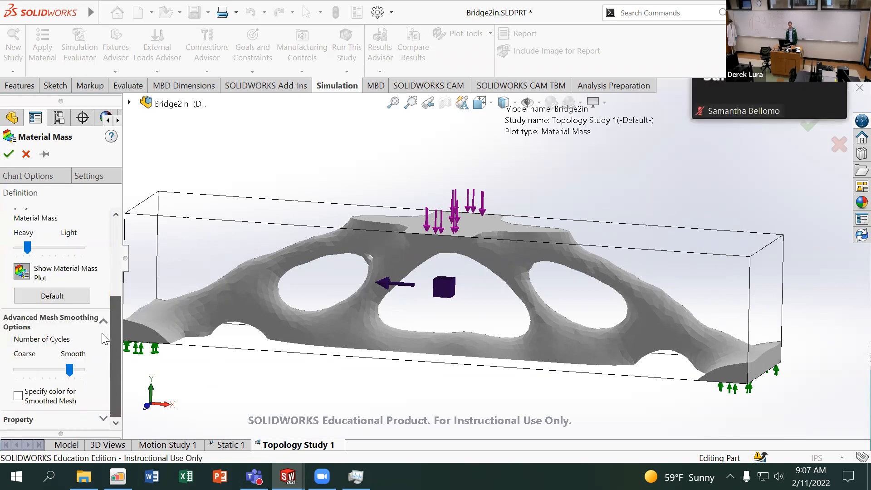
{"action": "left_click", "coordinate": [9, 154]}
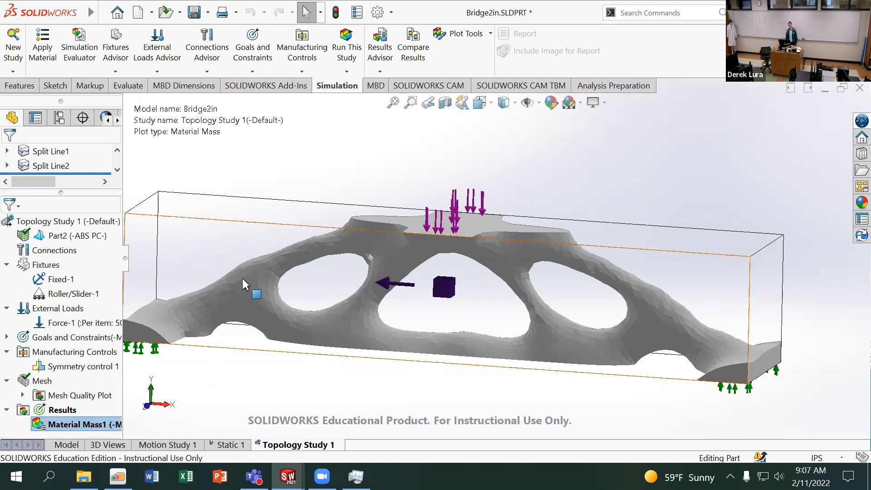
Step: Start exporting the smoothed mesh of Material Mass1 and choose to save it into a new part file
{"action": "right_click", "coordinate": [86, 425]}
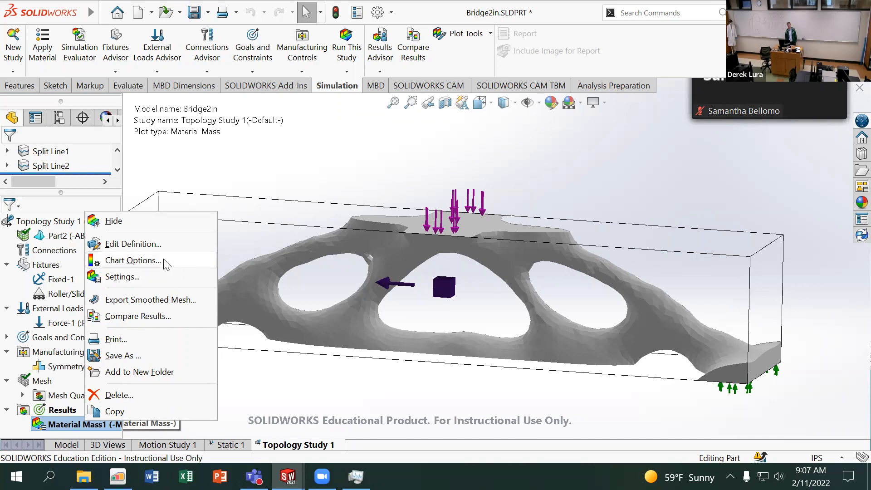
{"action": "left_click", "coordinate": [159, 301]}
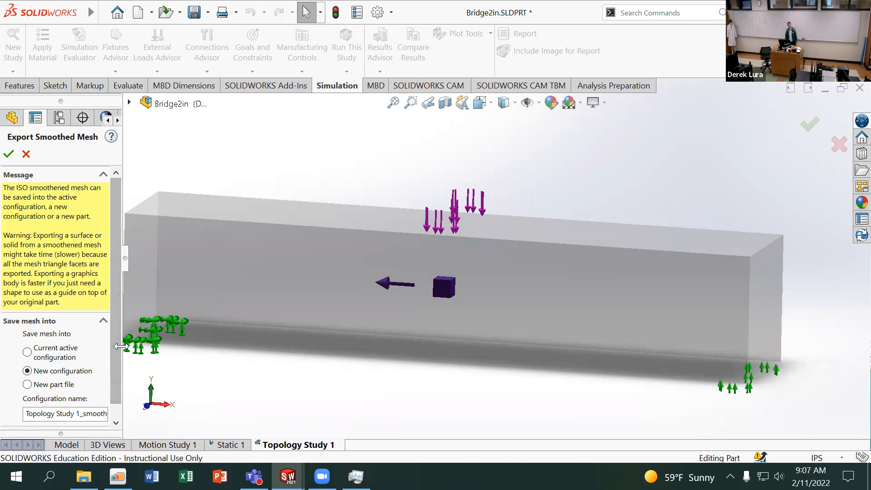
{"action": "left_click_drag", "start_coordinate": [120, 346], "coordinate": [172, 345]}
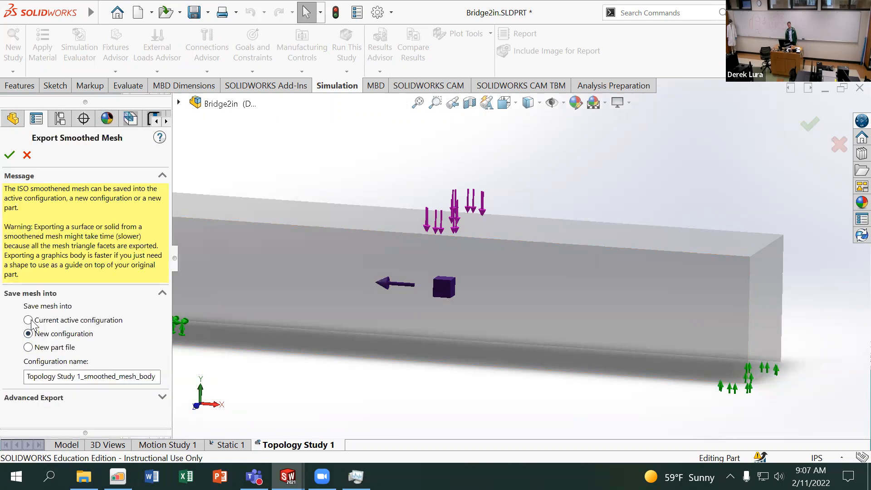
{"action": "left_click", "coordinate": [28, 347]}
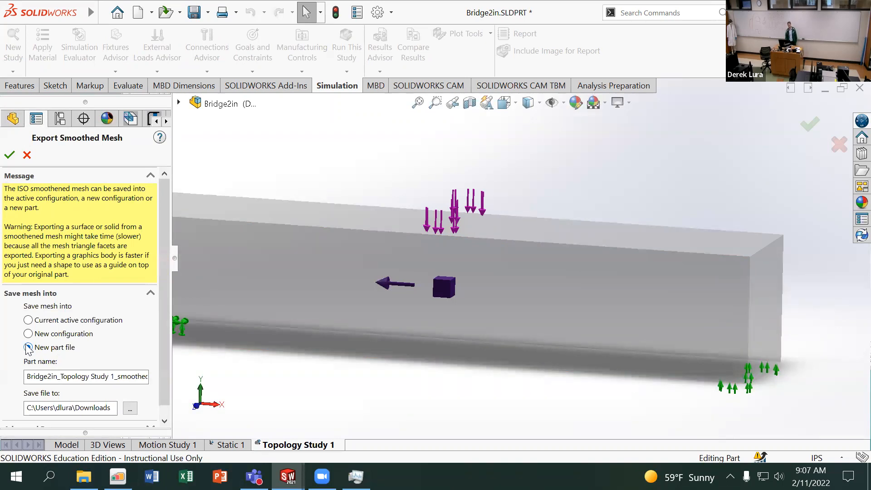
{"action": "left_click", "coordinate": [173, 310]}
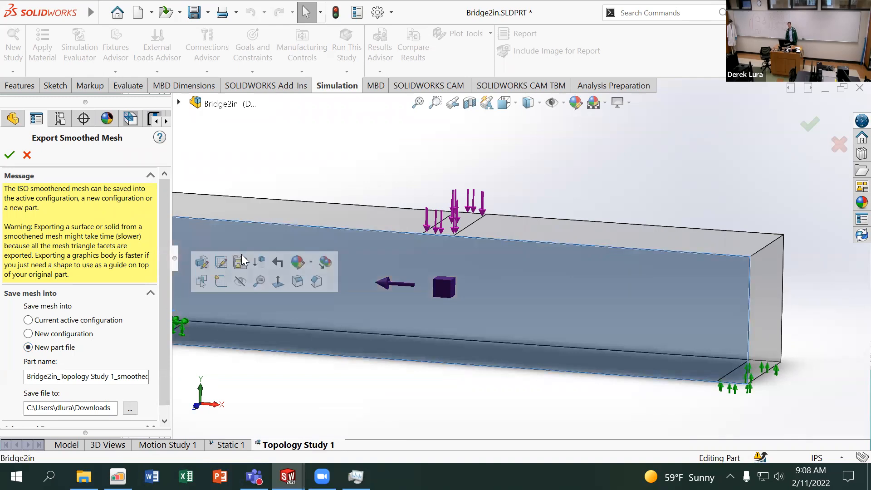
Step: Rename the part for the exported mesh as Bridge2in_Body
{"action": "double_click", "coordinate": [554, 12]}
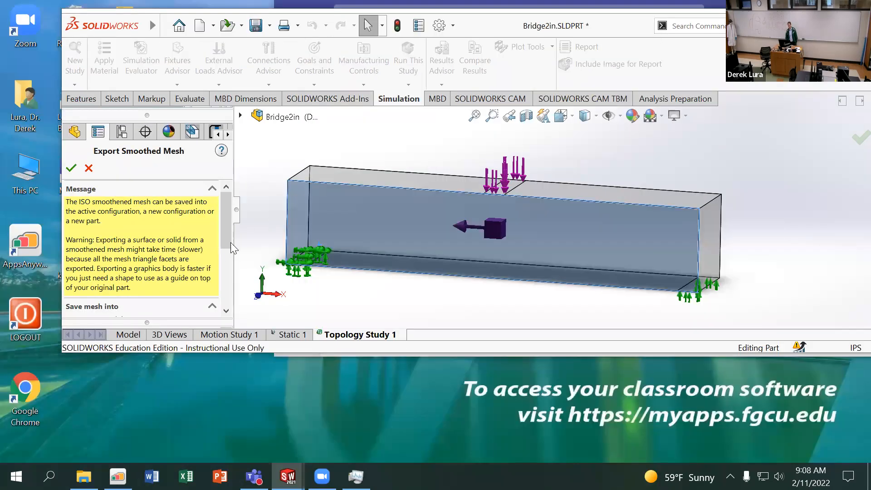
{"action": "left_click_drag", "start_coordinate": [225, 229], "coordinate": [220, 272]}
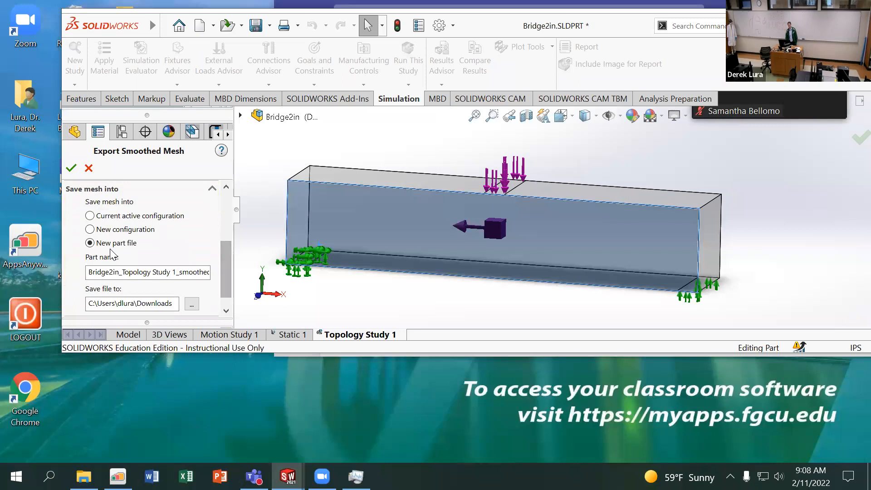
{"action": "left_click_drag", "start_coordinate": [122, 272], "coordinate": [46, 269]}
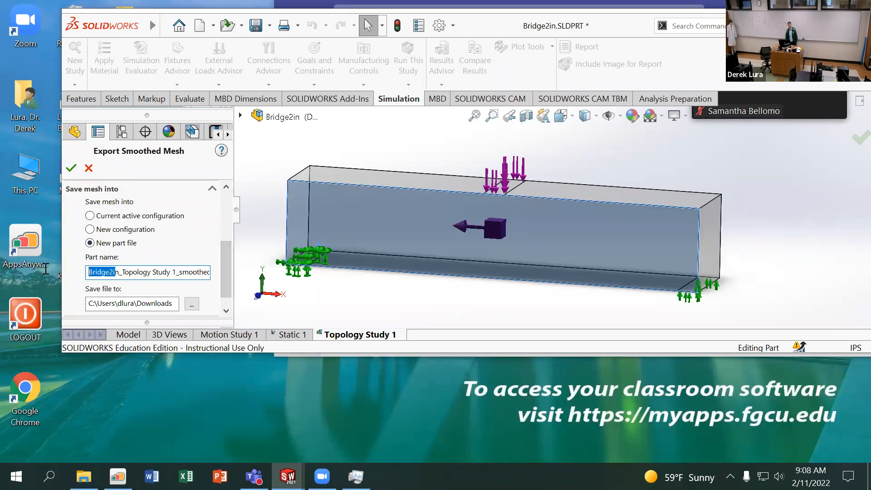
{"action": "left_click_drag", "start_coordinate": [125, 273], "coordinate": [187, 275]}
{"action": "key", "text": "Delete"}
{"action": "key", "text": "Delete"}
{"action": "key", "text": "Delete"}
{"action": "key", "text": "Delete"}
{"action": "key", "text": "Delete"}
{"action": "key", "text": "Delete"}
{"action": "key", "text": "Delete"}
{"action": "key", "text": "Delete"}
{"action": "key", "text": "Delete"}
{"action": "key", "text": "Delete"}
{"action": "key", "text": "Delete"}
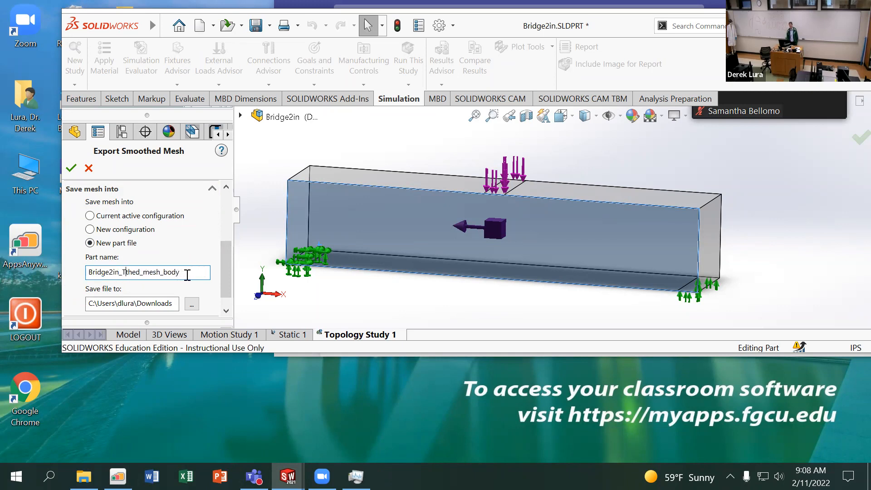
{"action": "key", "text": "Delete"}
{"action": "key", "text": "Delete"}
{"action": "key", "text": "Delete"}
{"action": "key", "text": "BackSpace"}
{"action": "type", "text": "B"}
Step: Set the advanced export option to save the smoothed mesh as a Solid Body
{"action": "scroll", "coordinate": [224, 265], "scroll_direction": "down", "scroll_amount": 1}
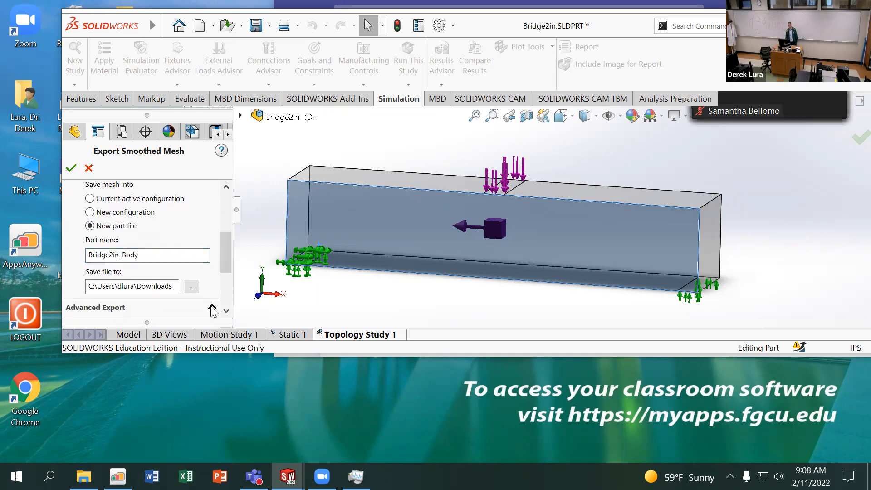
{"action": "scroll", "coordinate": [227, 267], "scroll_direction": "down", "scroll_amount": 5}
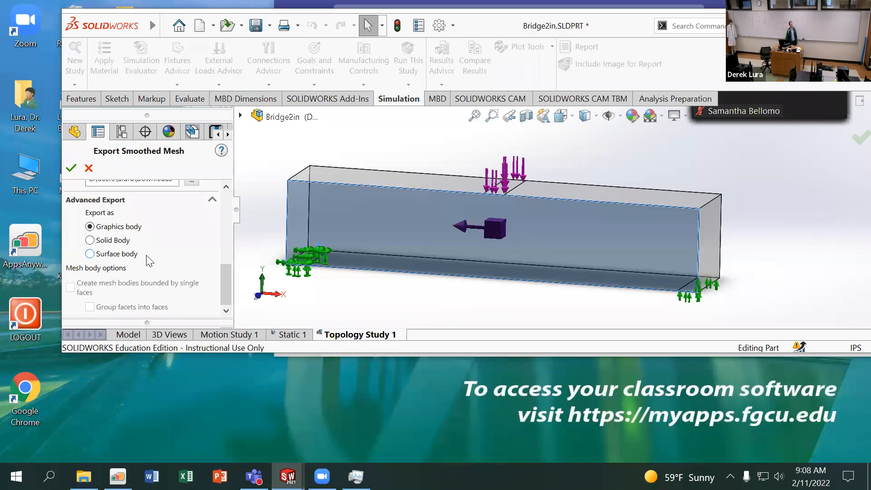
{"action": "left_click", "coordinate": [113, 241]}
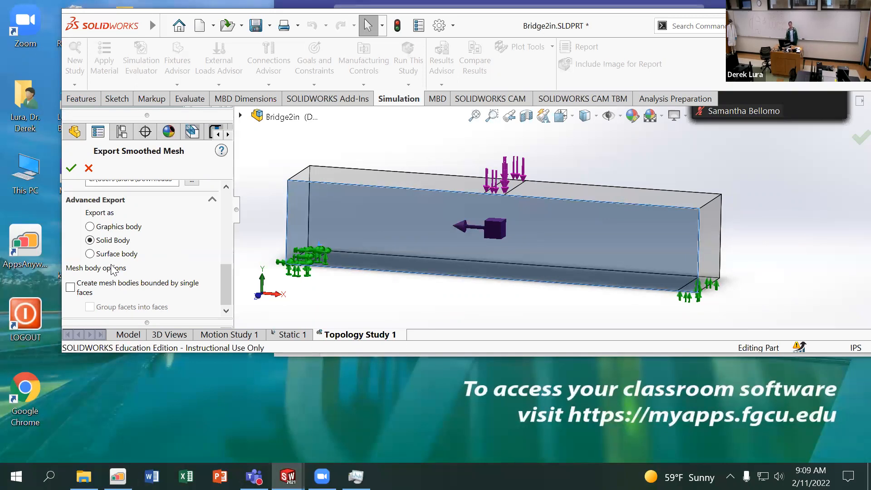
Step: Set the Desktop as the save folder for the new part file and run the smoothed mesh export
{"action": "left_click_drag", "start_coordinate": [227, 292], "coordinate": [222, 256]}
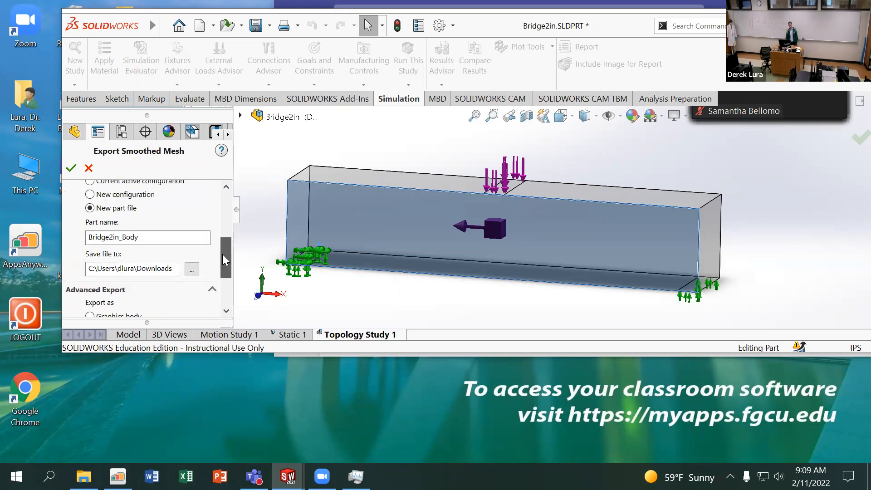
{"action": "left_click", "coordinate": [192, 265]}
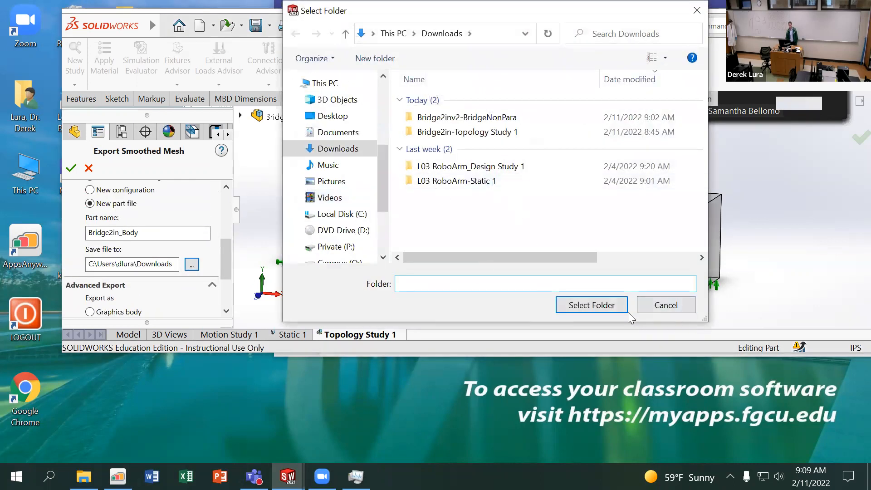
{"action": "left_click", "coordinate": [333, 118]}
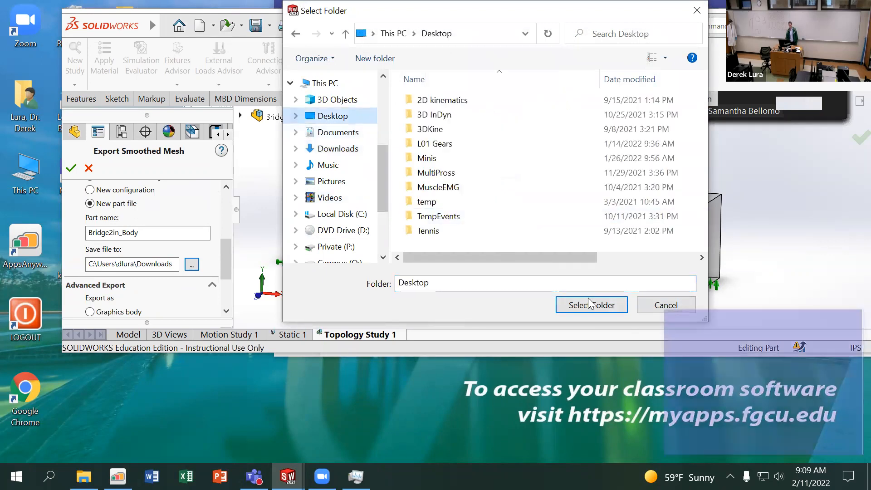
{"action": "left_click", "coordinate": [595, 308]}
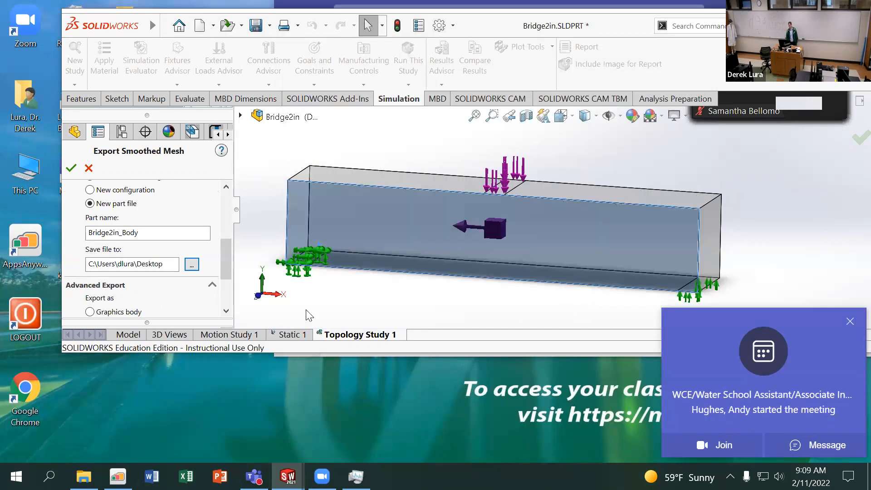
{"action": "left_click", "coordinate": [70, 167]}
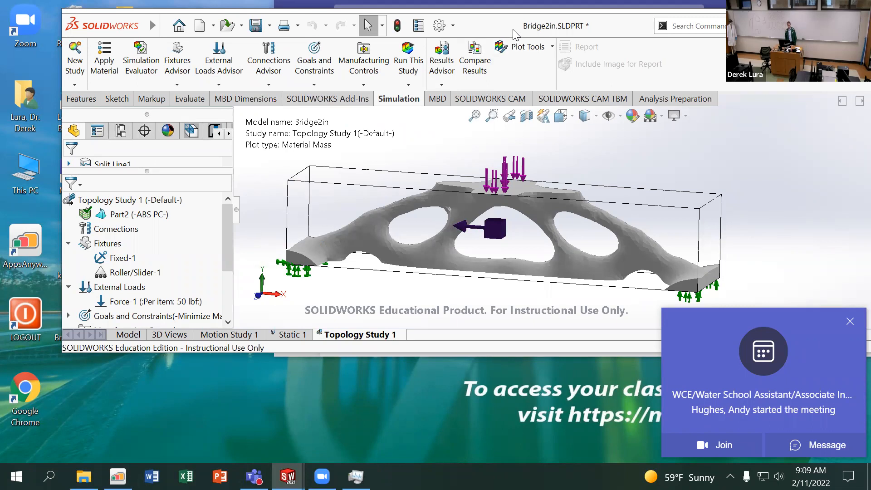
Step: Open the exported Bridge2in_Body part from the desktop without feature recognition, enlarge the window and inspect the bridge from several angles
{"action": "left_click_drag", "start_coordinate": [513, 30], "coordinate": [772, 63]}
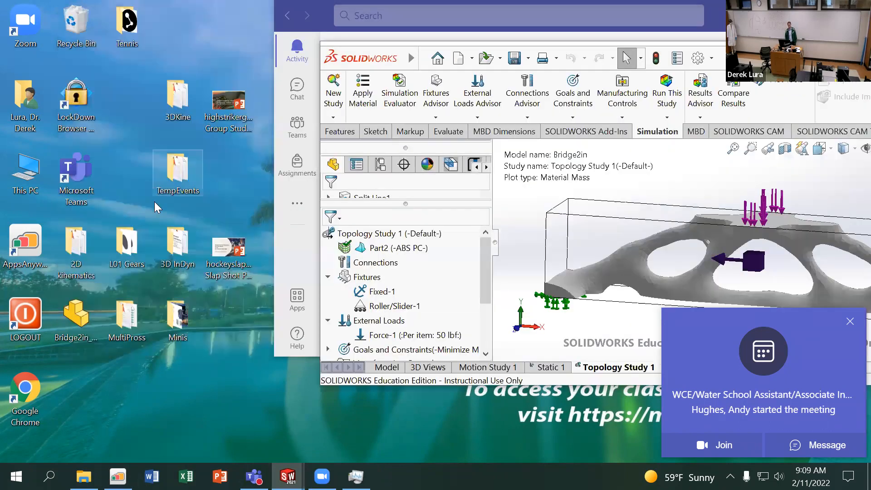
{"action": "double_click", "coordinate": [81, 329]}
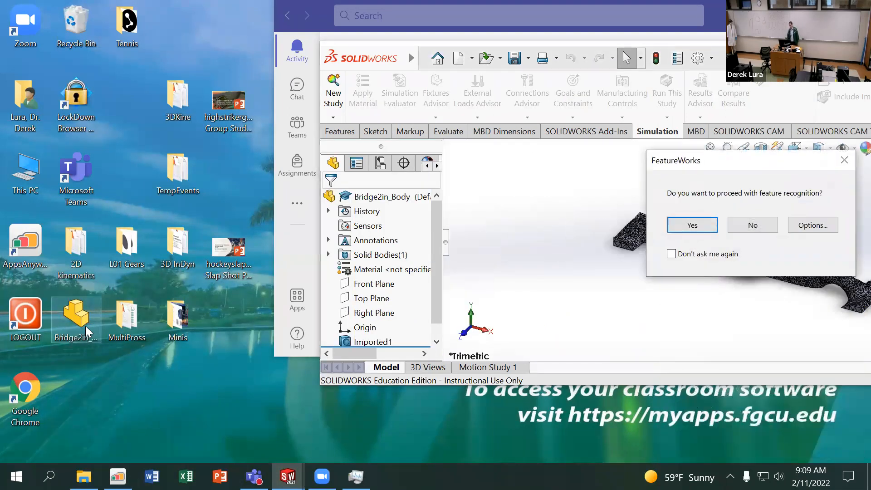
{"action": "left_click", "coordinate": [763, 229]}
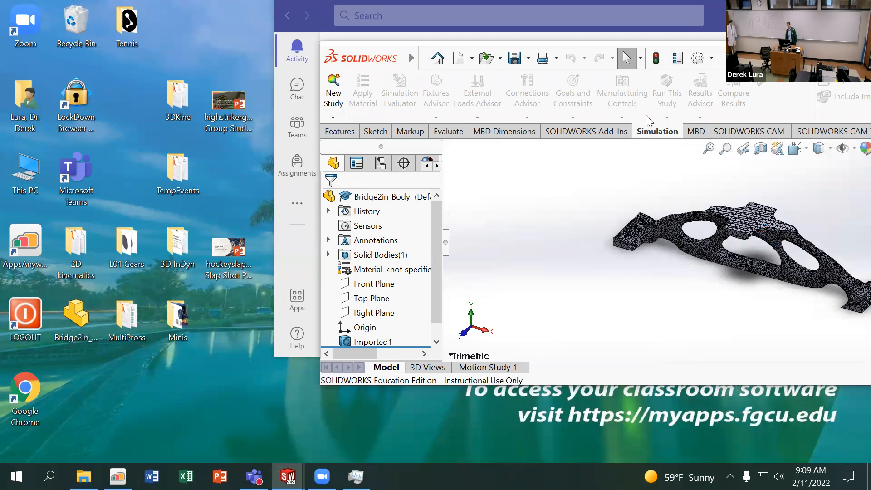
{"action": "mouse_move", "coordinate": [371, 62]}
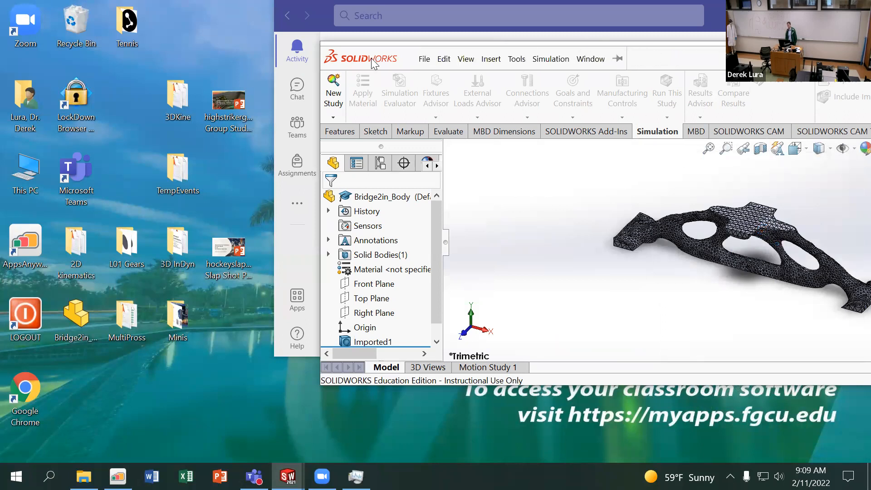
{"action": "double_click", "coordinate": [189, 56]}
{"action": "middle_click_drag", "start_coordinate": [313, 166], "coordinate": [372, 59]}
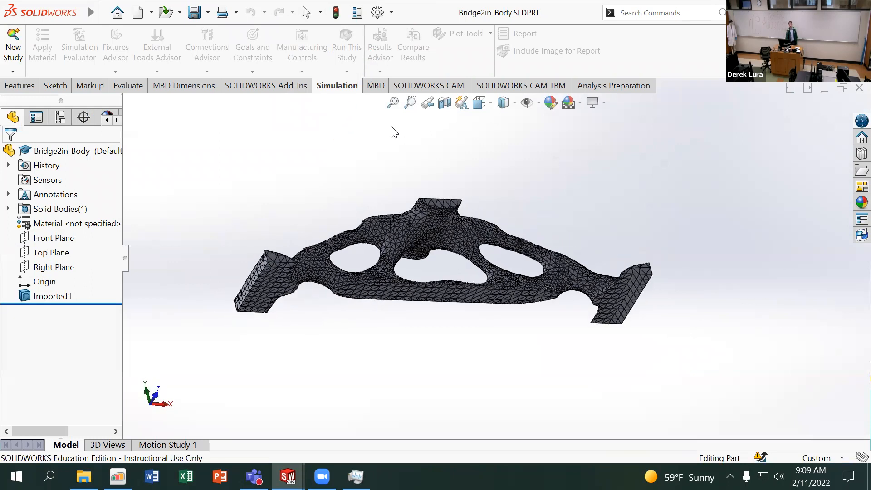
{"action": "middle_click_drag", "start_coordinate": [451, 161], "coordinate": [388, 252]}
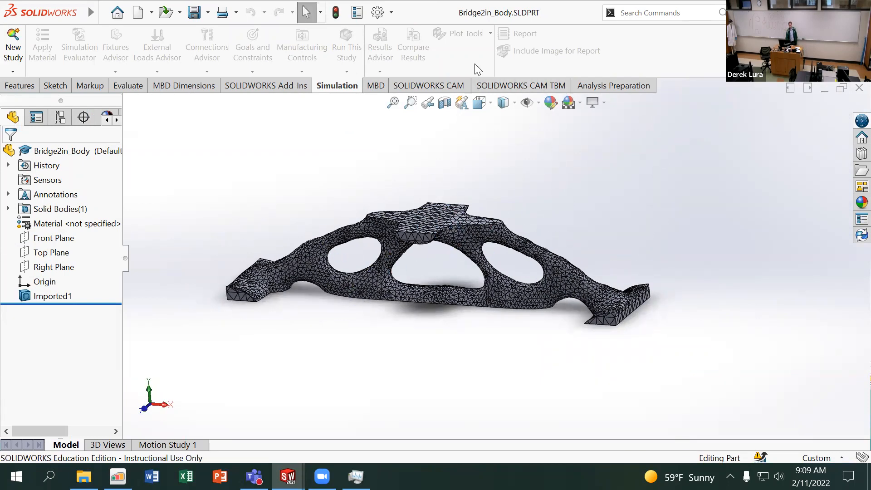
Step: Save the exported bridge body to the Desktop in STL format as Bridge2in_Body.STL
{"action": "left_click", "coordinate": [104, 13]}
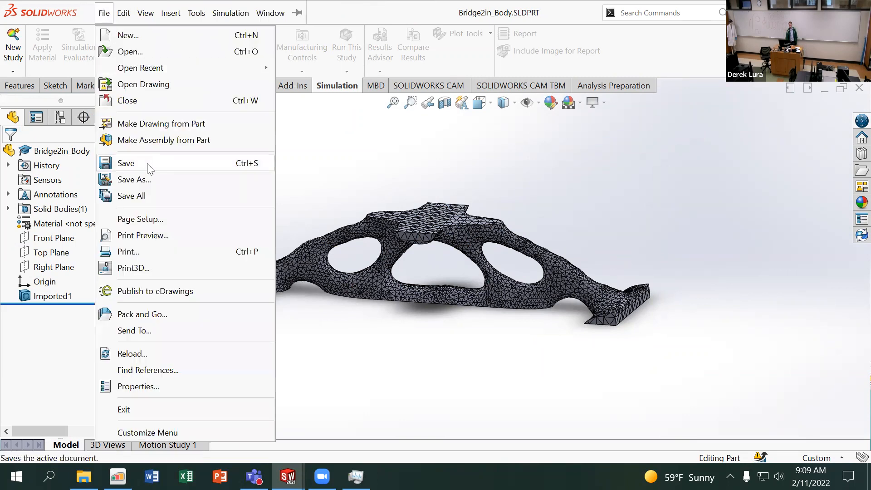
{"action": "left_click", "coordinate": [136, 180]}
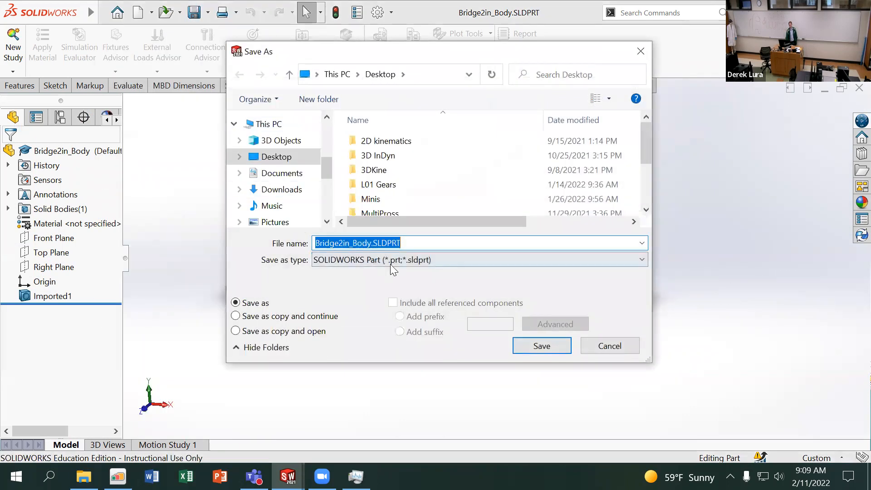
{"action": "left_click", "coordinate": [392, 260]}
{"action": "left_click", "coordinate": [352, 390]}
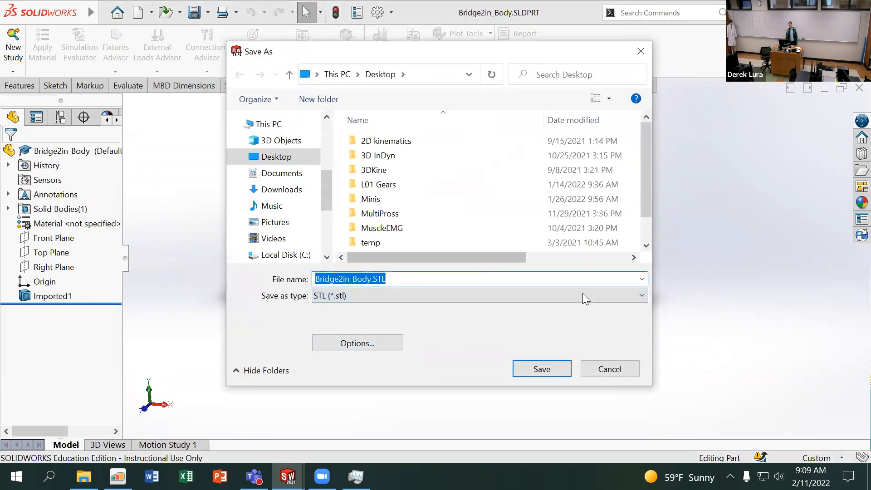
{"action": "left_click", "coordinate": [542, 369]}
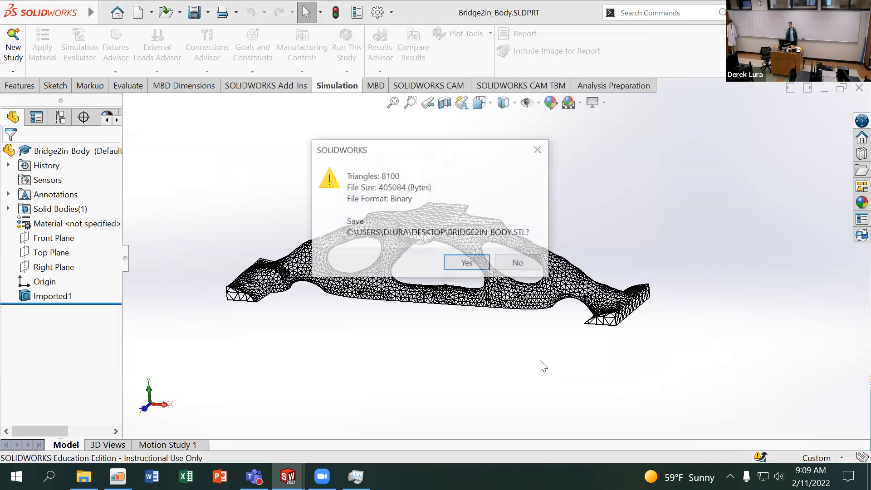
Step: Confirm saving the bridge body as BRIDGE2IN_BODY.STL and assign ABS PC as the part's material
{"action": "left_click", "coordinate": [463, 267]}
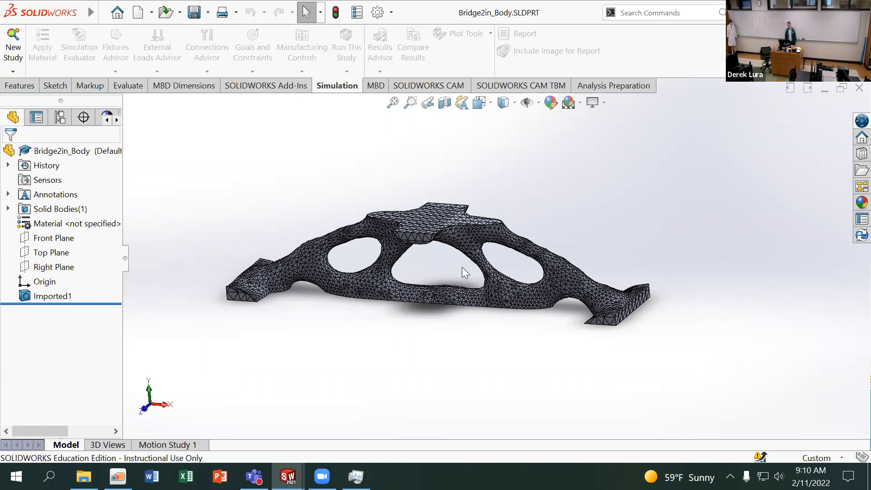
{"action": "middle_click_drag", "start_coordinate": [466, 345], "coordinate": [433, 341]}
{"action": "left_click", "coordinate": [86, 209]}
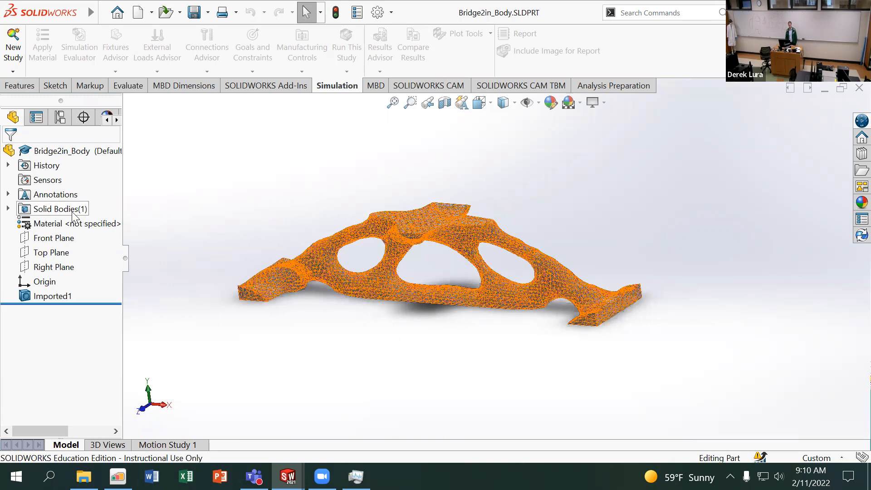
{"action": "right_click", "coordinate": [71, 211]}
{"action": "right_click", "coordinate": [44, 222]}
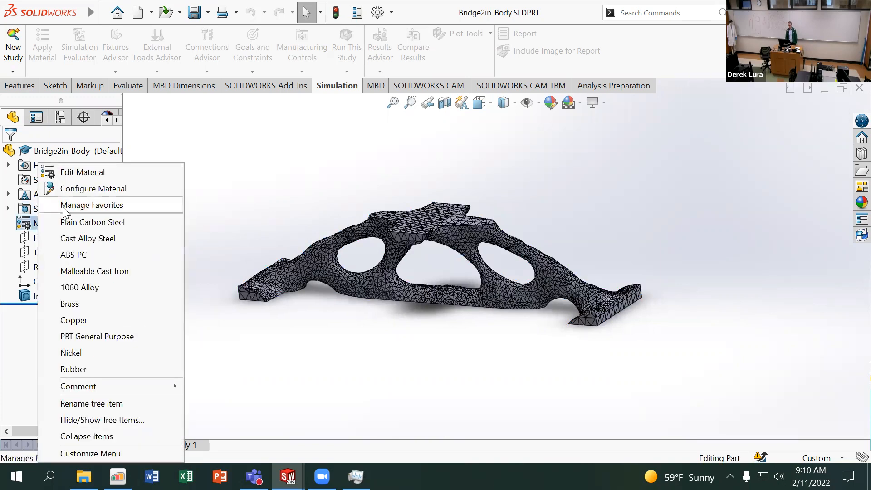
{"action": "left_click", "coordinate": [100, 255]}
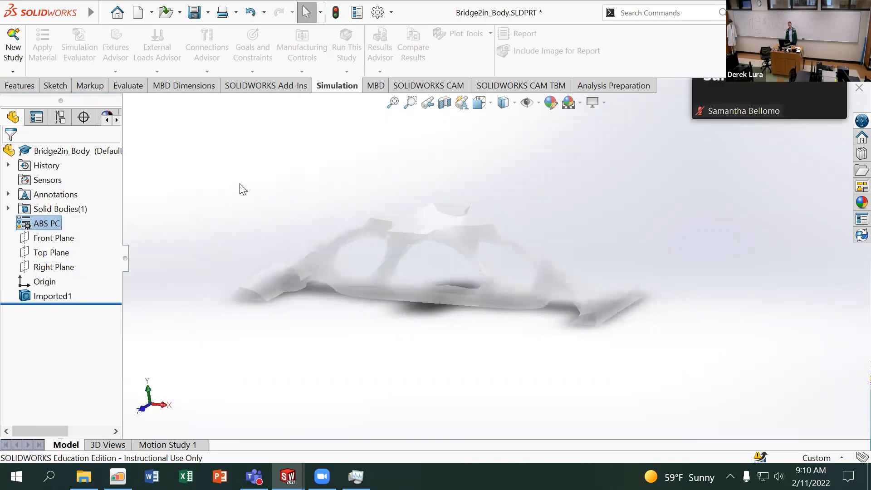
Step: Examine the mass properties of the bridge body
{"action": "middle_click_drag", "start_coordinate": [266, 218], "coordinate": [269, 245]}
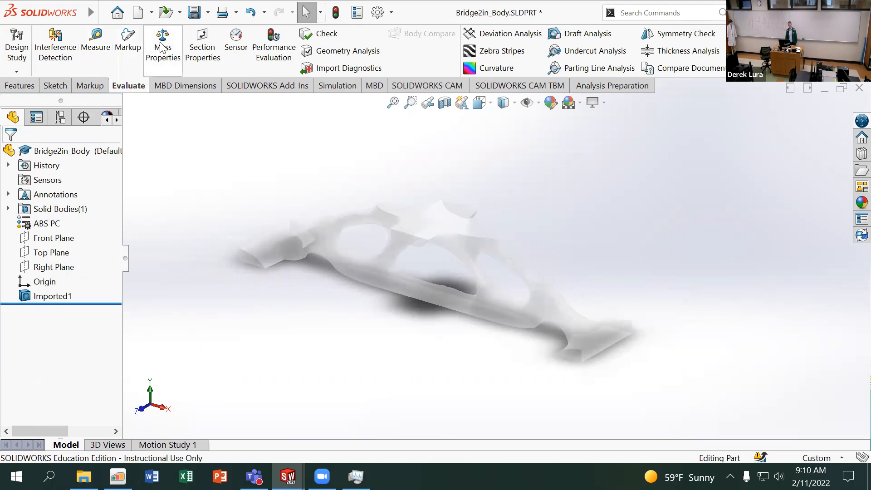
{"action": "left_click", "coordinate": [158, 40]}
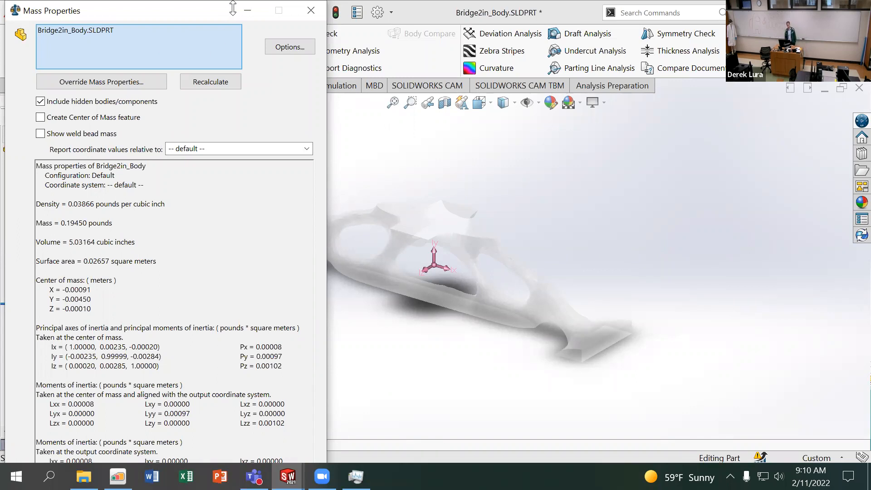
{"action": "left_click", "coordinate": [247, 10]}
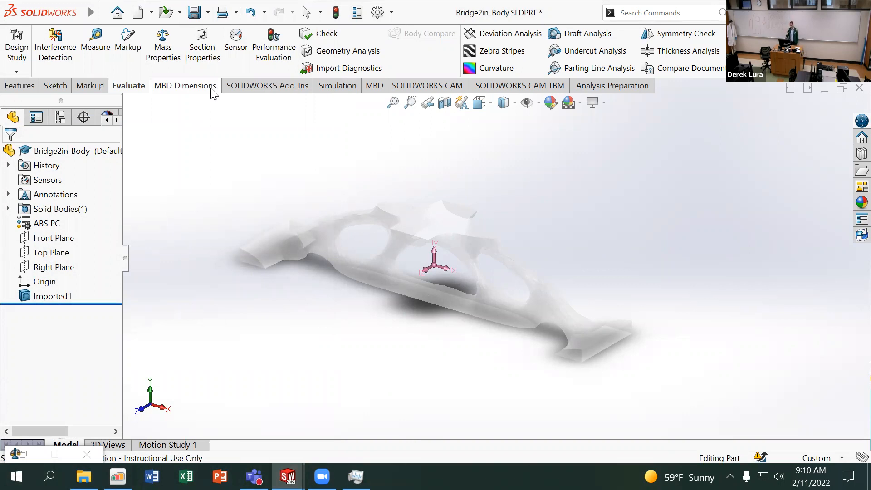
Step: Create a new part document and close the minimized mass properties window
{"action": "left_click", "coordinate": [104, 13]}
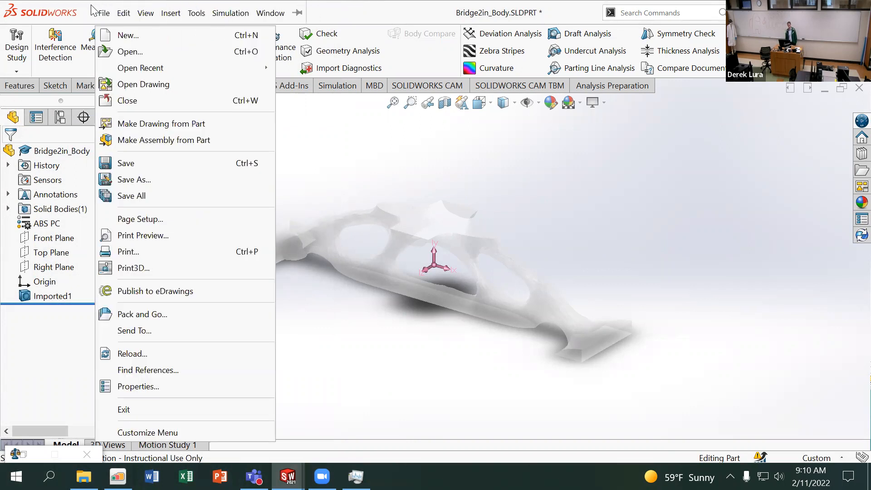
{"action": "left_click", "coordinate": [125, 33]}
{"action": "left_click", "coordinate": [502, 411]}
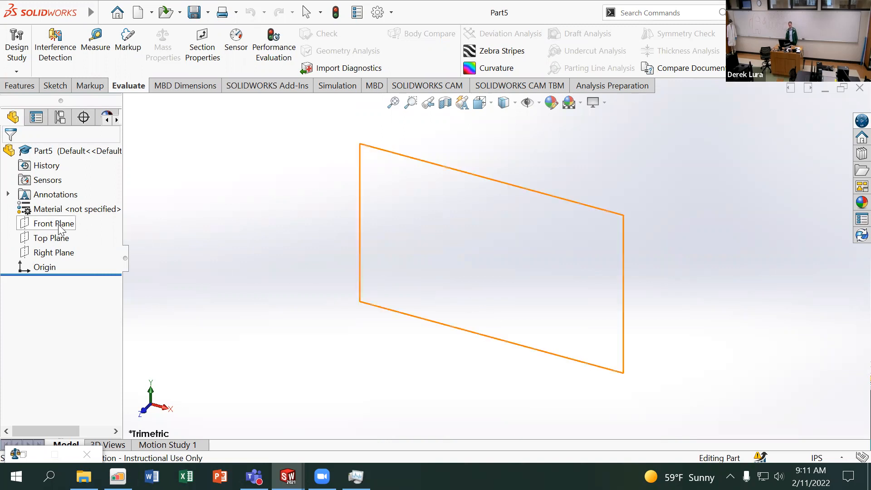
{"action": "right_click", "coordinate": [58, 228]}
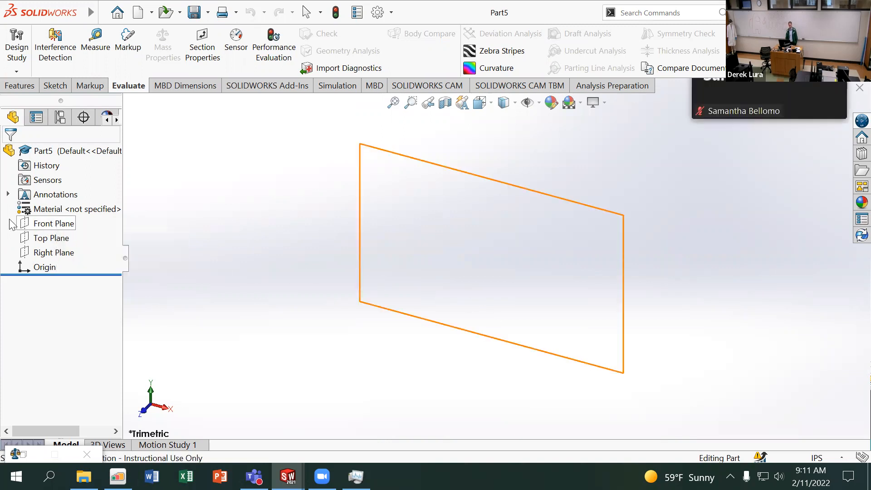
{"action": "right_click", "coordinate": [27, 226]}
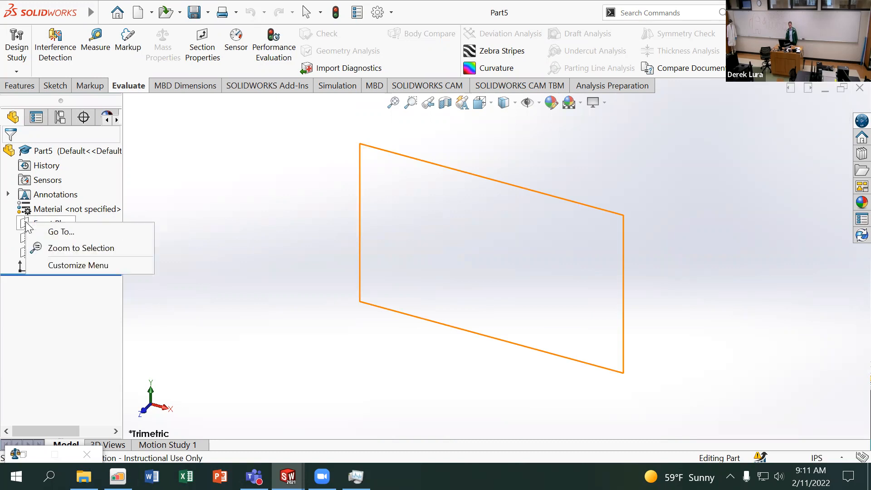
{"action": "left_click", "coordinate": [206, 200]}
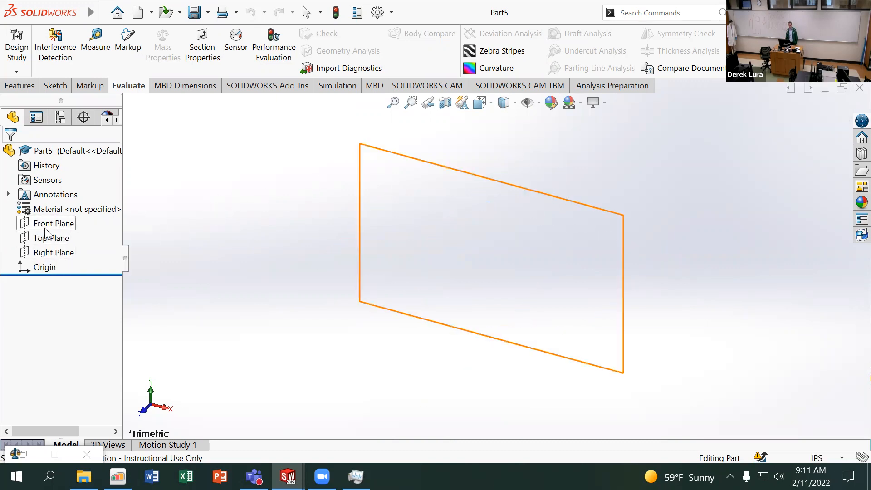
{"action": "left_click", "coordinate": [85, 453]}
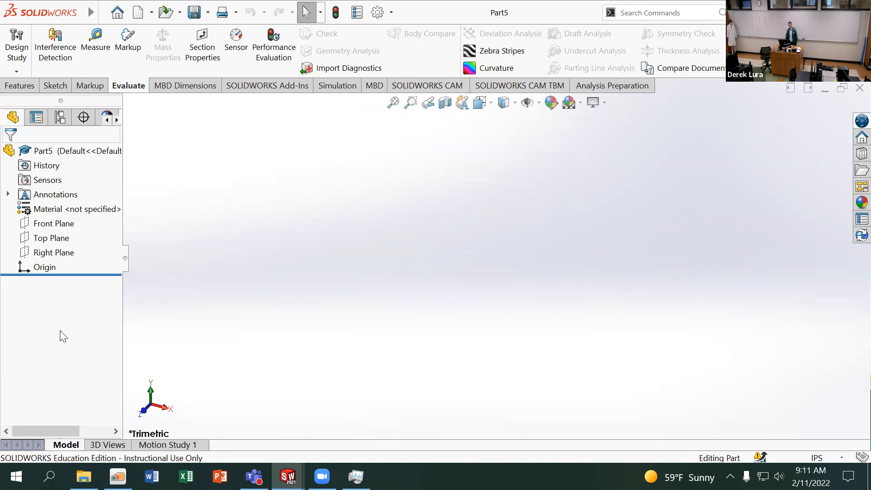
Step: Start a sketch on the Front Plane and draw a center rectangle about 10.63 in by 2.14 in on the origin
{"action": "right_click", "coordinate": [55, 211]}
{"action": "right_click", "coordinate": [41, 227]}
{"action": "left_click", "coordinate": [50, 211]}
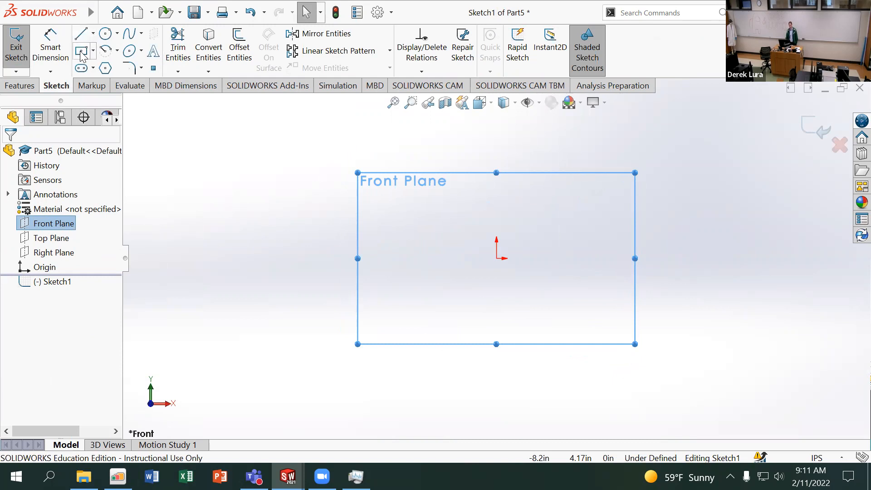
{"action": "left_click", "coordinate": [81, 50]}
{"action": "left_click", "coordinate": [497, 258]}
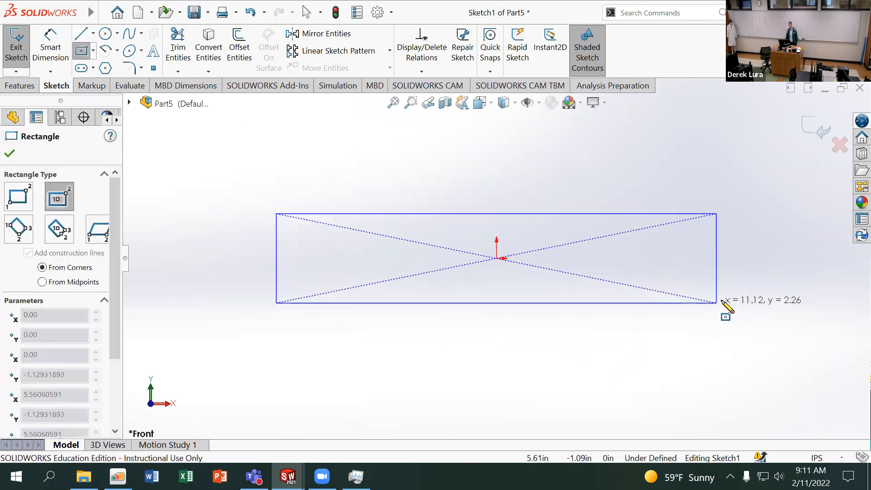
{"action": "left_click", "coordinate": [722, 301]}
Step: Dimension the rectangle's height as 2 in
{"action": "left_click", "coordinate": [50, 50]}
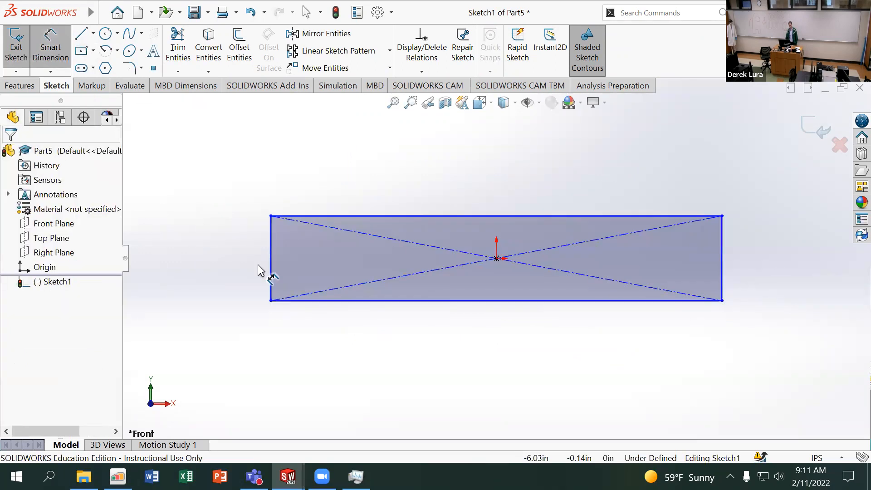
{"action": "left_click", "coordinate": [271, 265]}
{"action": "left_click", "coordinate": [210, 260]}
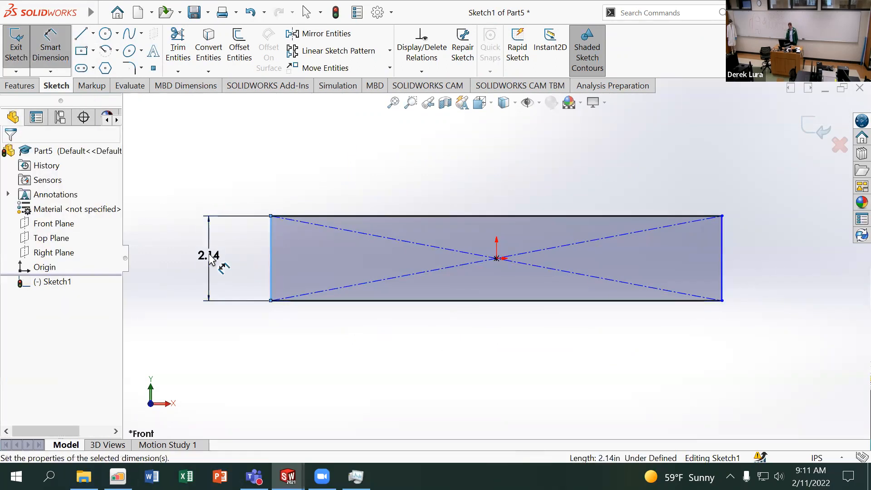
{"action": "type", "text": "2"}
{"action": "key", "text": "Return"}
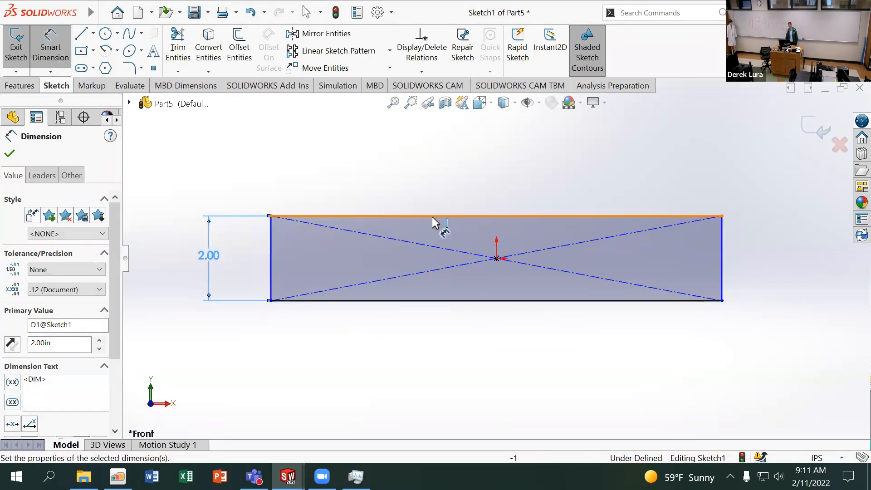
Step: Dimension the rectangle's width as 10 in
{"action": "left_click", "coordinate": [444, 204]}
{"action": "left_click", "coordinate": [458, 176]}
{"action": "type", "text": "210"}
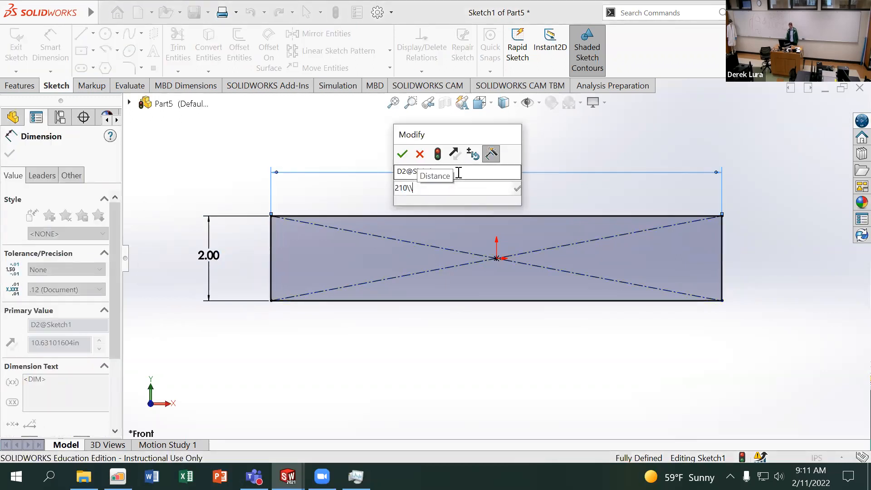
{"action": "key", "text": "BackSpace"}
{"action": "key", "text": "BackSpace"}
{"action": "key", "text": "BackSpace"}
{"action": "type", "text": "10"}
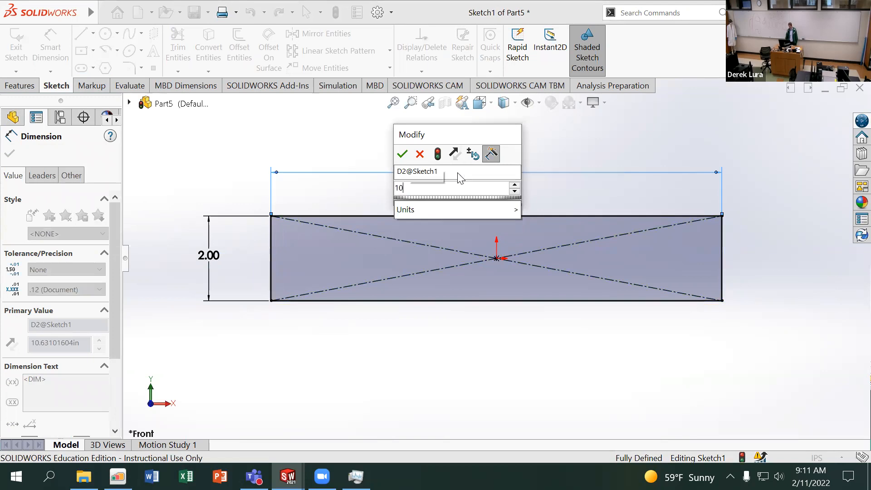
{"action": "key", "text": "Return"}
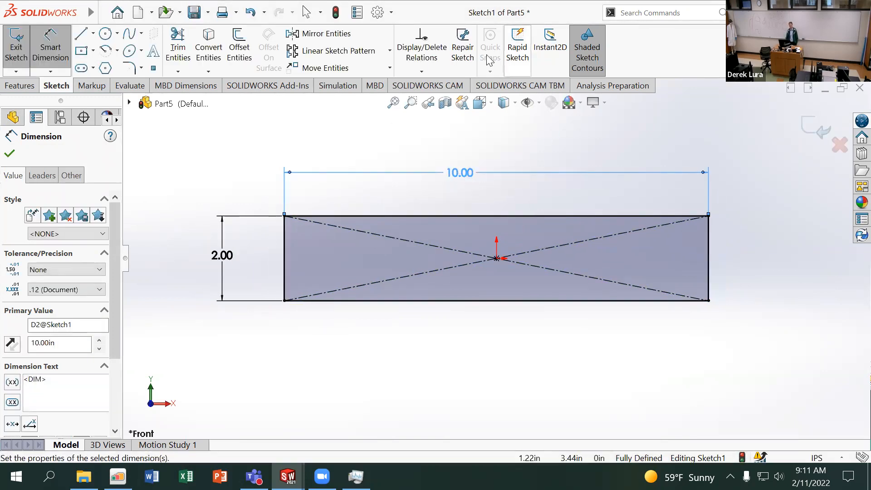
Step: Draw two lines sloping from the rectangle's top edge, either side of centre, down to its side edges near the bottom, and exit the sketch
{"action": "left_click", "coordinate": [81, 33]}
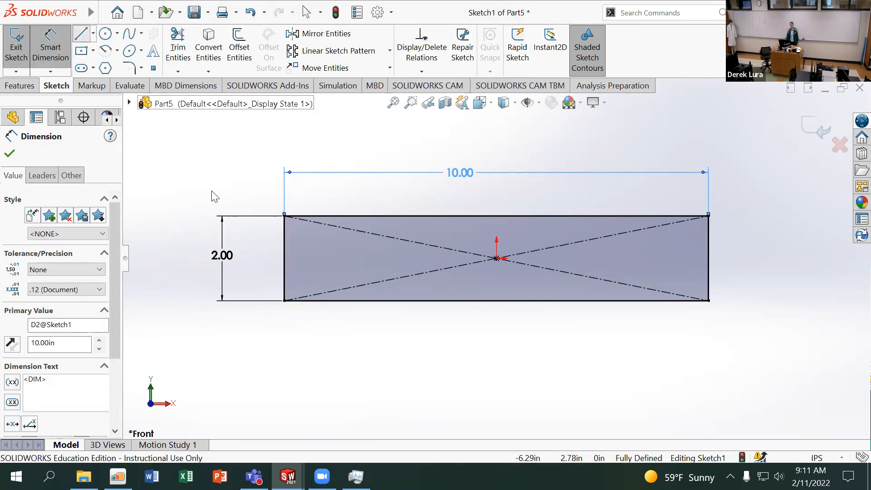
{"action": "left_click", "coordinate": [285, 293]}
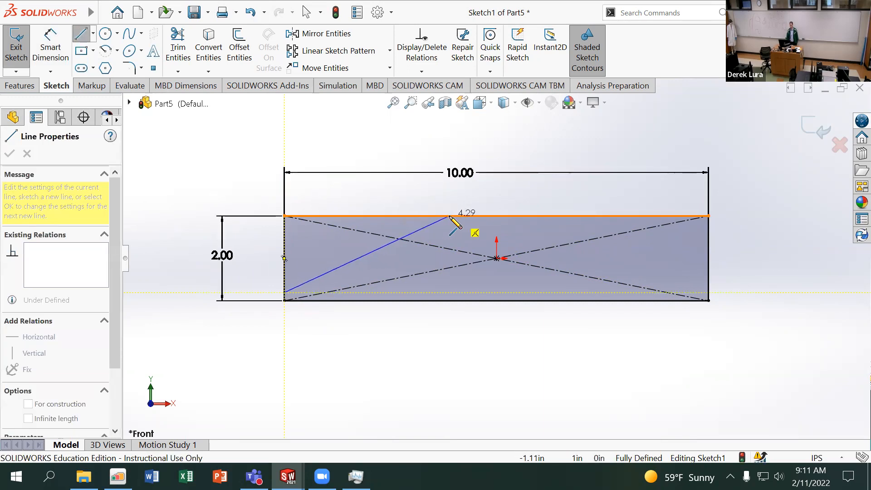
{"action": "left_click", "coordinate": [464, 216]}
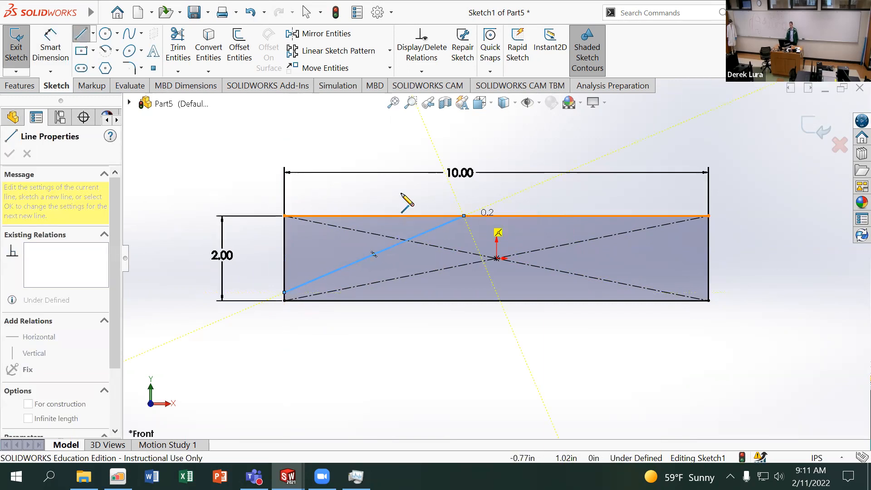
{"action": "key", "text": "a"}
{"action": "left_click", "coordinate": [79, 36]}
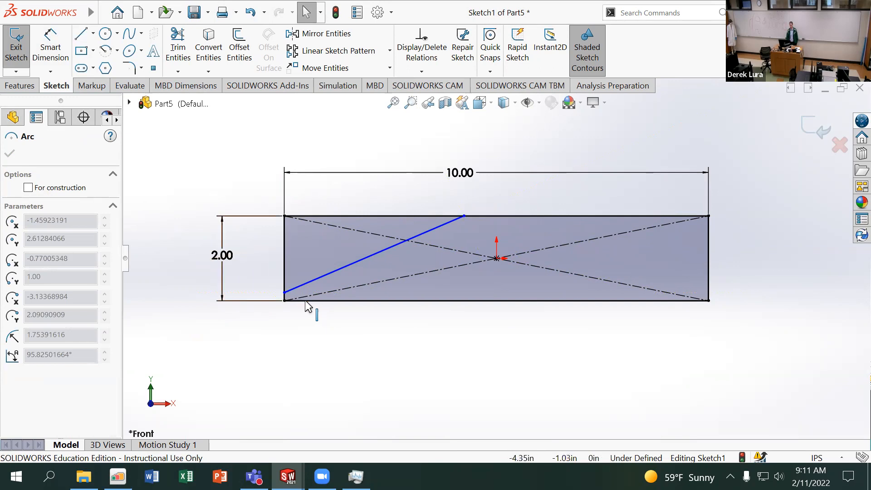
{"action": "left_click", "coordinate": [81, 33]}
{"action": "left_click", "coordinate": [516, 216]}
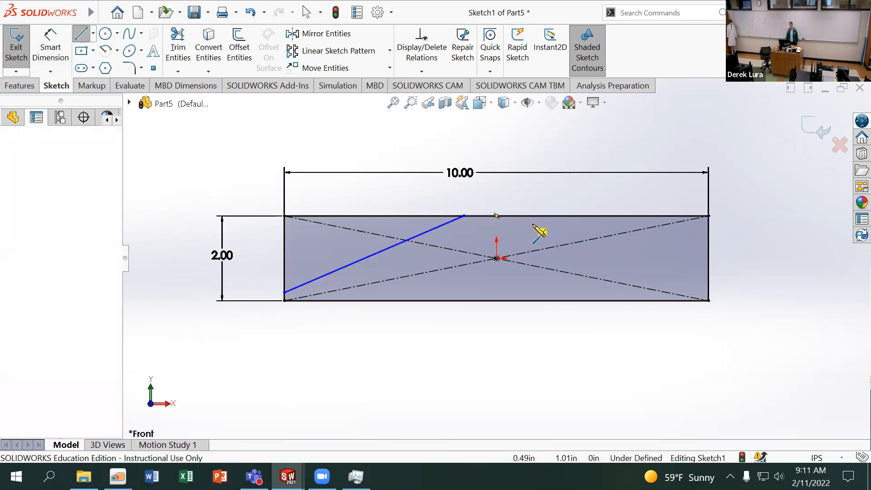
{"action": "left_click", "coordinate": [709, 285]}
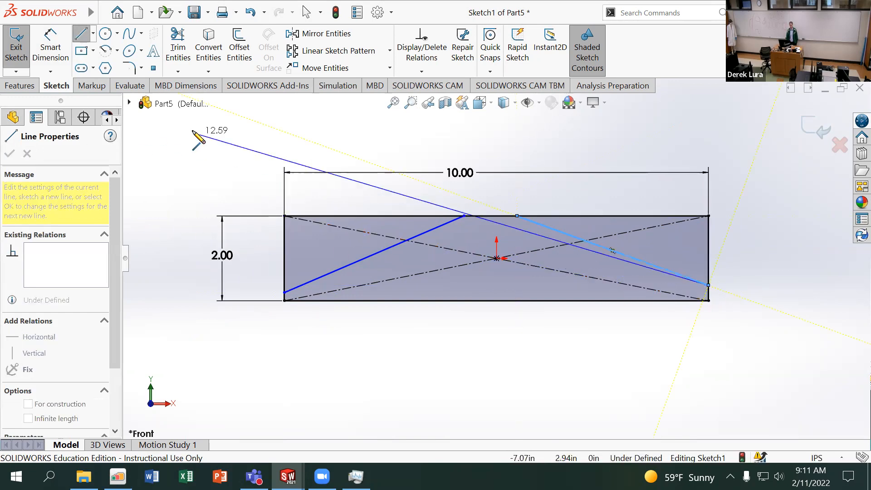
{"action": "left_click", "coordinate": [816, 133]}
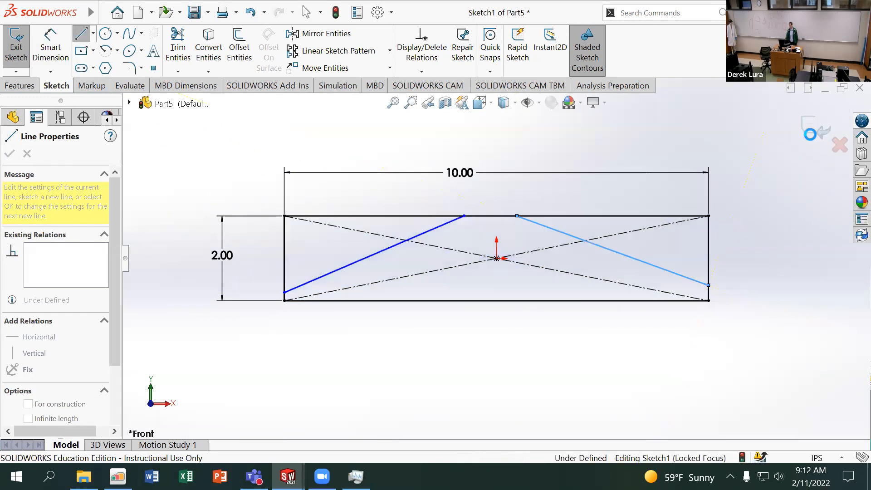
Step: Reopen the sketch and add a Horizontal relation between the lower endpoints of the two sloping lines
{"action": "right_click", "coordinate": [57, 286]}
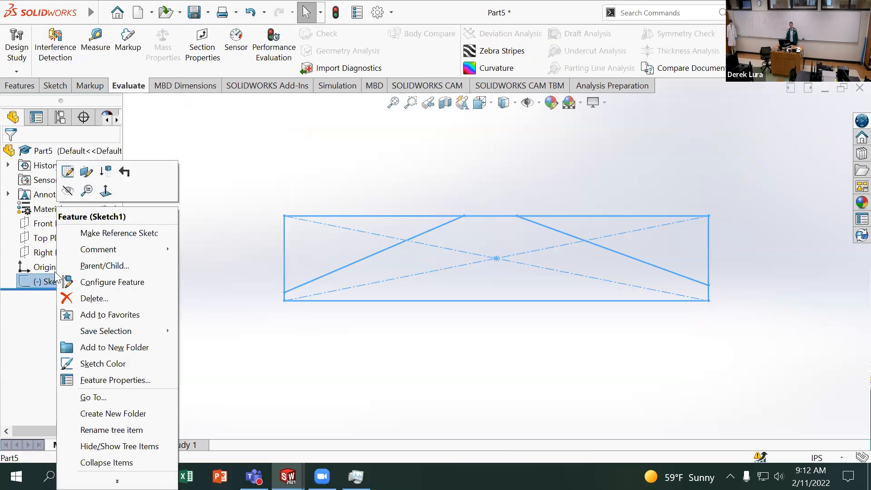
{"action": "left_click", "coordinate": [66, 172]}
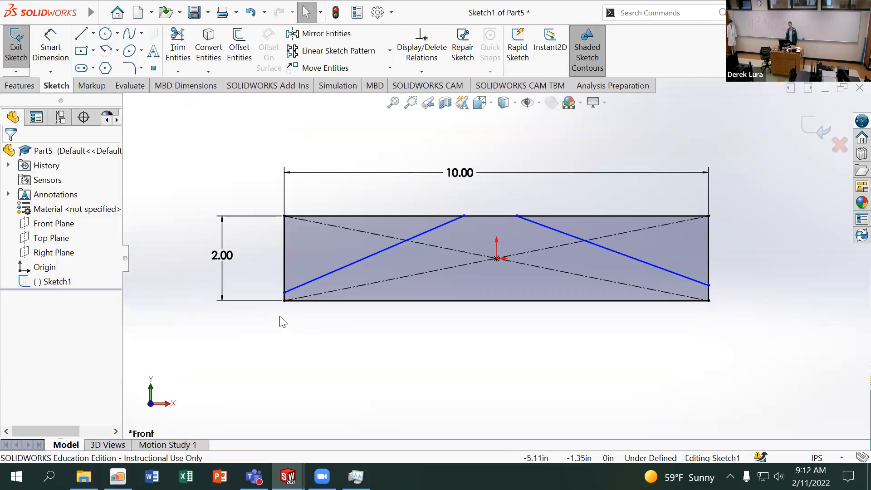
{"action": "left_click", "coordinate": [285, 292]}
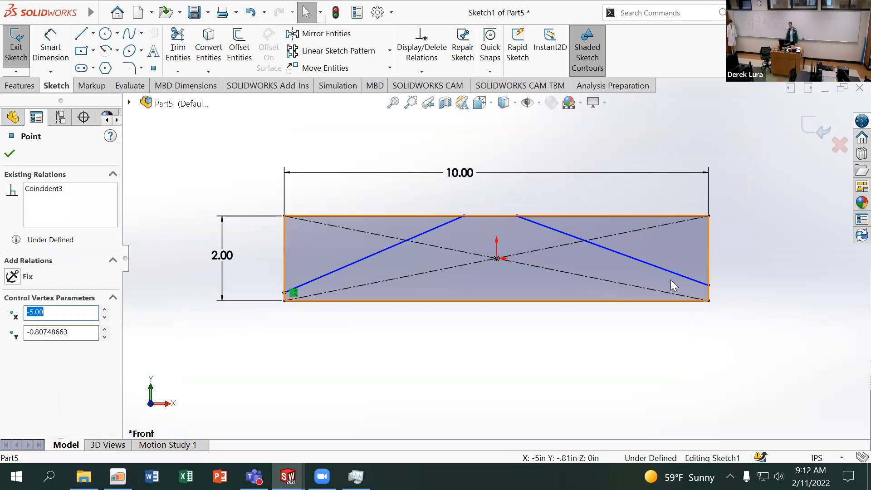
{"action": "left_click", "coordinate": [709, 285], "text": "ctrl"}
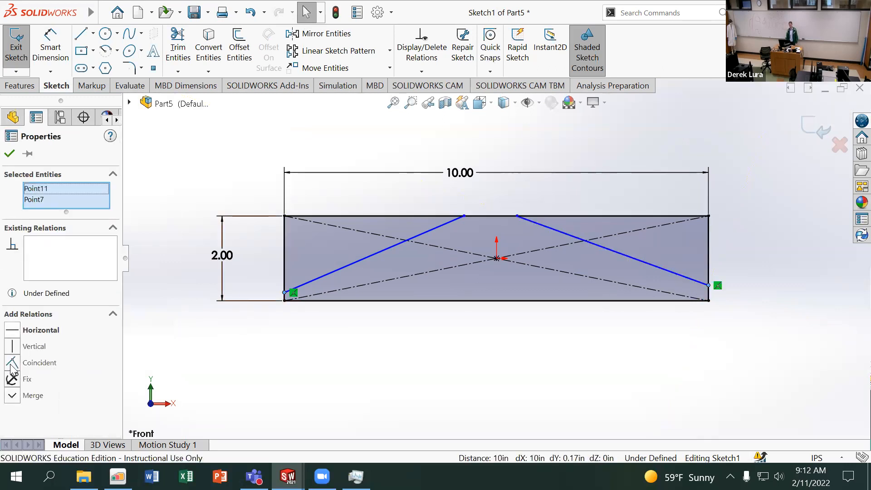
{"action": "left_click", "coordinate": [21, 331]}
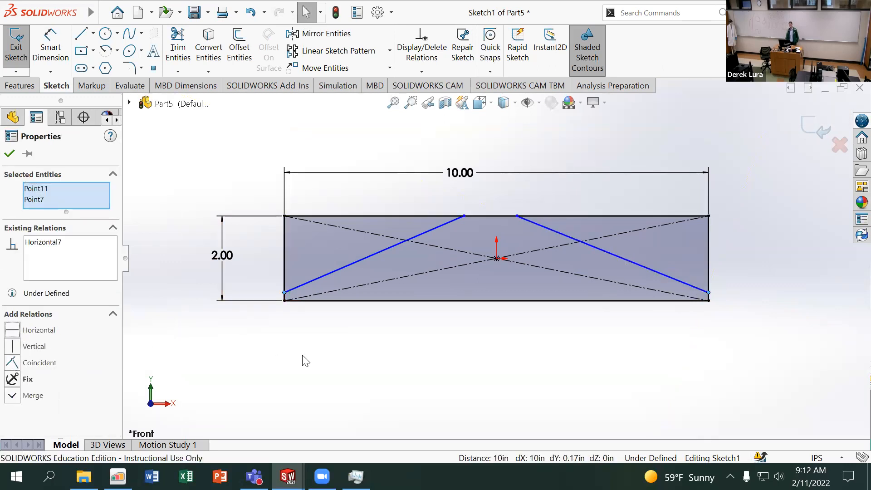
{"action": "left_click", "coordinate": [354, 369]}
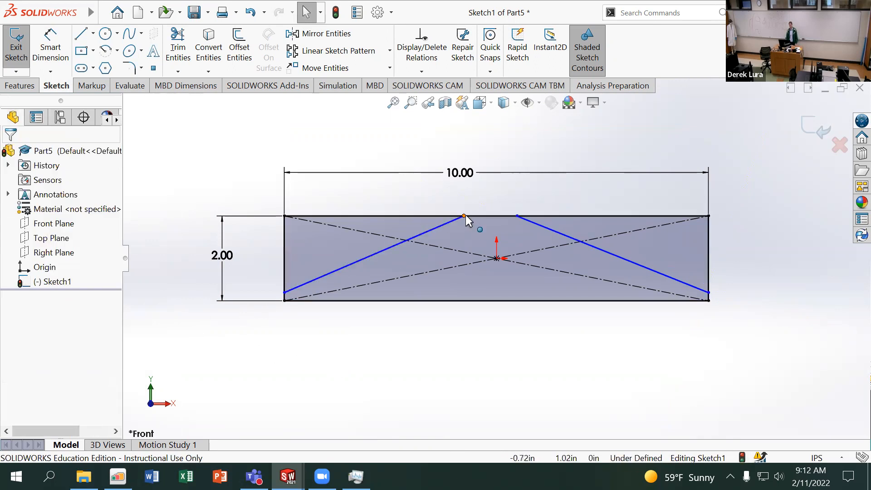
Step: Dimension the horizontal distance from the origin to the left sloping line's upper endpoint as 0.25 in
{"action": "left_click", "coordinate": [50, 47]}
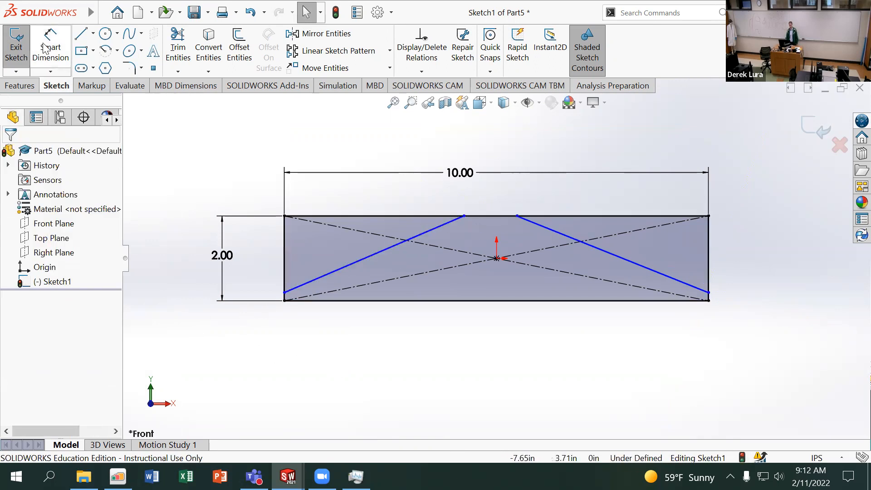
{"action": "left_click", "coordinate": [498, 258]}
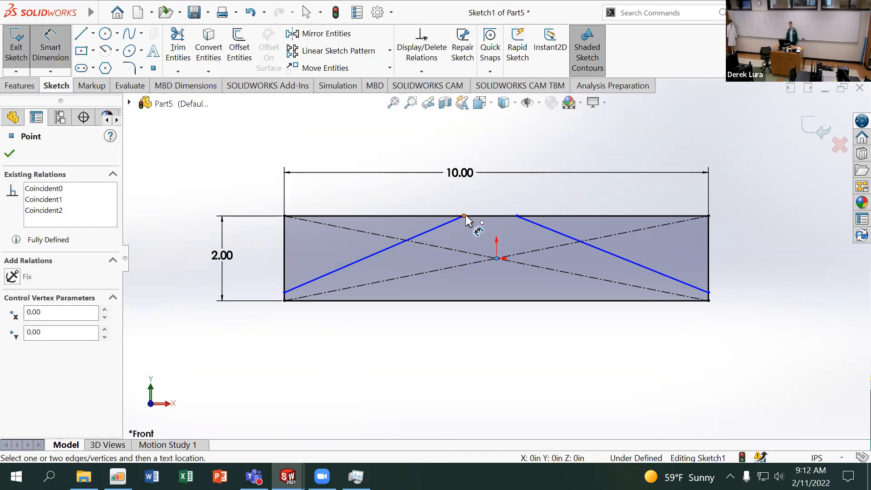
{"action": "left_click", "coordinate": [464, 215]}
{"action": "left_click", "coordinate": [485, 196]}
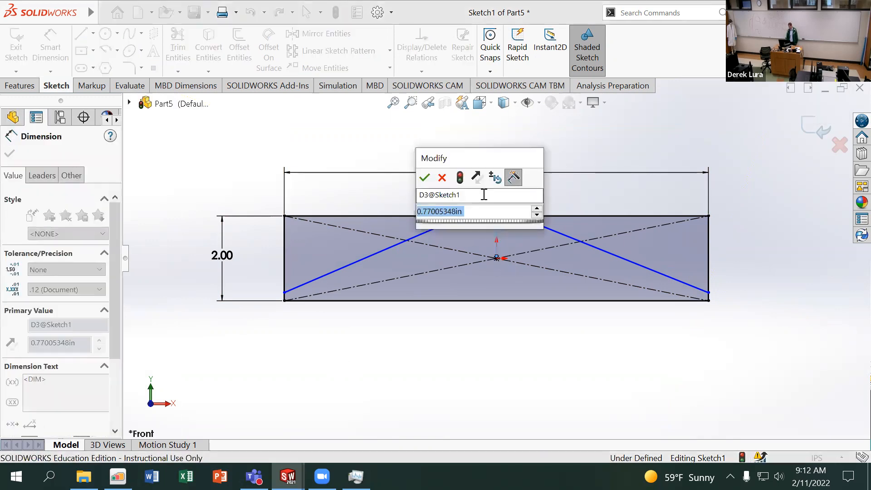
{"action": "type", "text": ".2"}
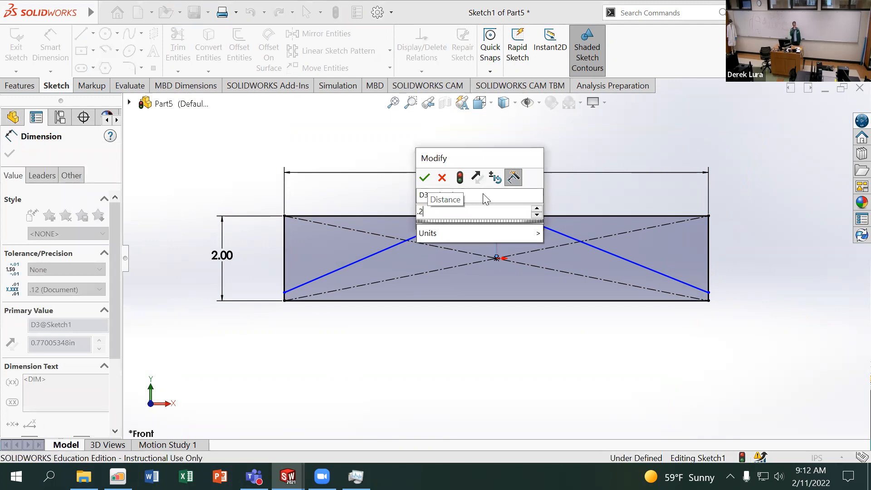
{"action": "type", "text": "5"}
{"action": "key", "text": "Return"}
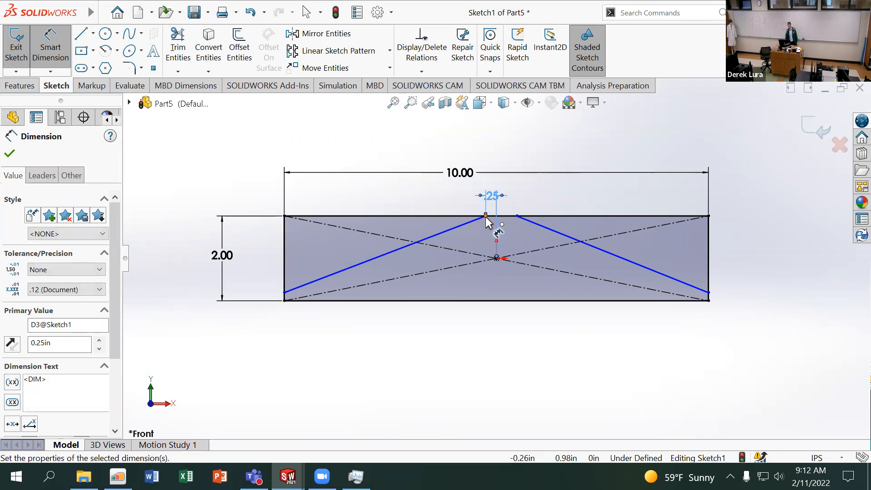
Step: Dimension the gap between the two sloping lines' upper endpoints as 0.5 in, and move the 0.25 dimension's text clear of it
{"action": "left_click", "coordinate": [485, 215]}
{"action": "left_click", "coordinate": [517, 216]}
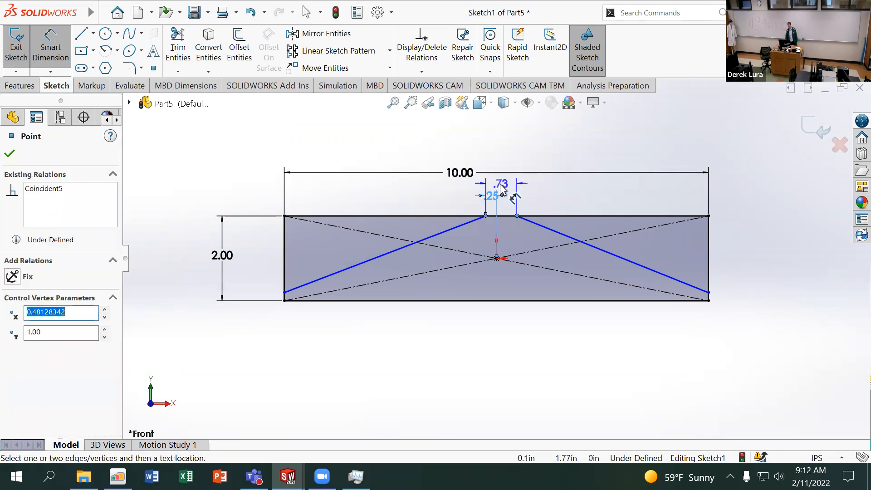
{"action": "left_click", "coordinate": [511, 184]}
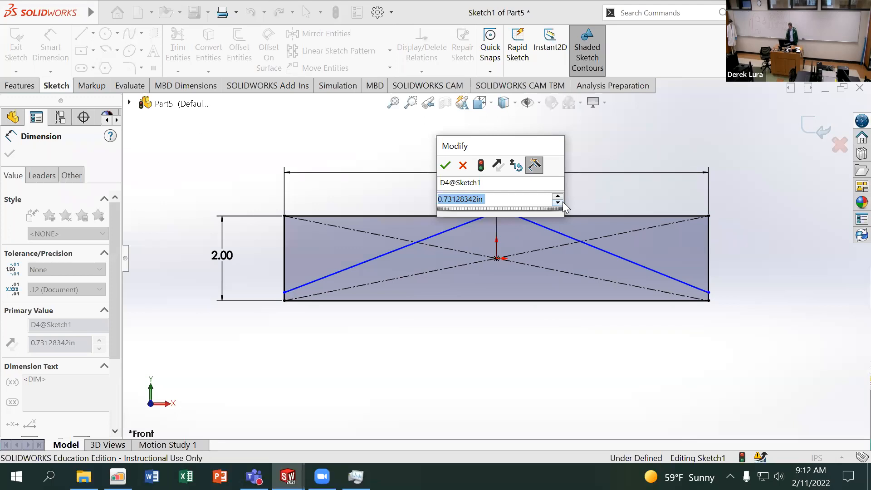
{"action": "type", "text": ".5"}
{"action": "key", "text": "Return"}
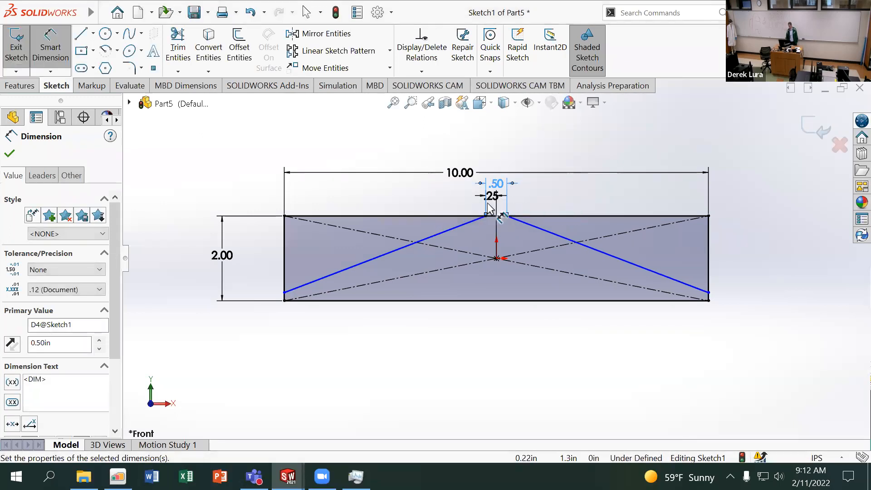
{"action": "left_click_drag", "start_coordinate": [494, 195], "coordinate": [459, 196]}
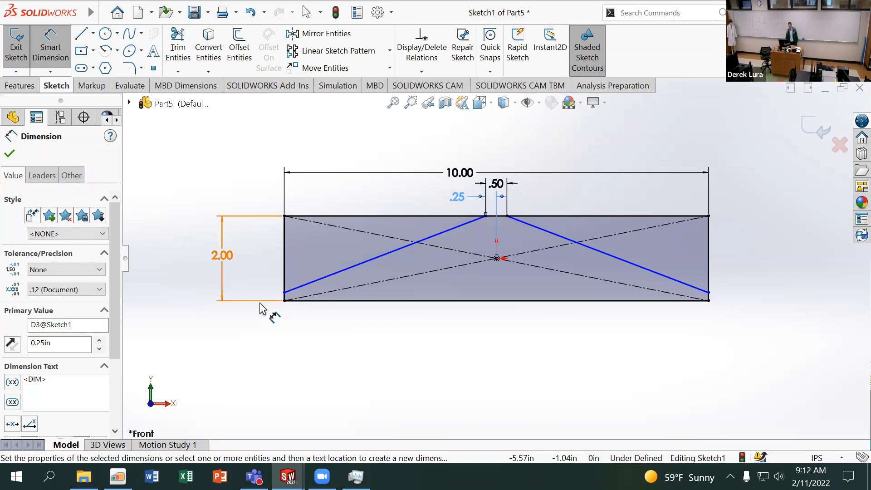
Step: Dimension the height of the left sloping line's lower endpoint above the rectangle's bottom-left corner as 0.25 in
{"action": "left_click", "coordinate": [285, 294]}
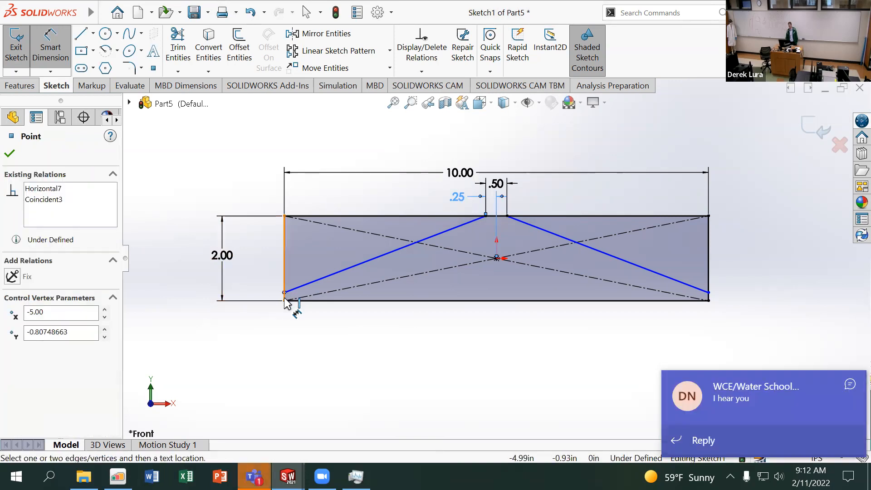
{"action": "left_click", "coordinate": [286, 300]}
{"action": "left_click", "coordinate": [261, 326]}
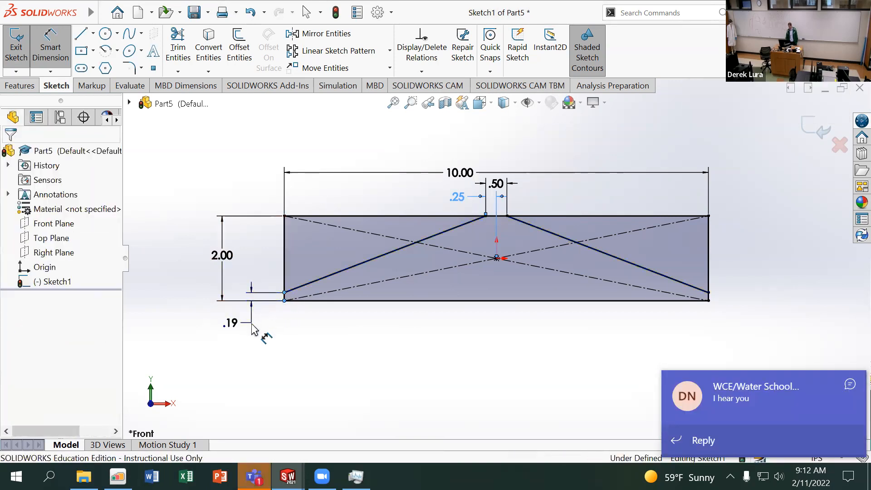
{"action": "type", "text": ".25"}
{"action": "key", "text": "Return"}
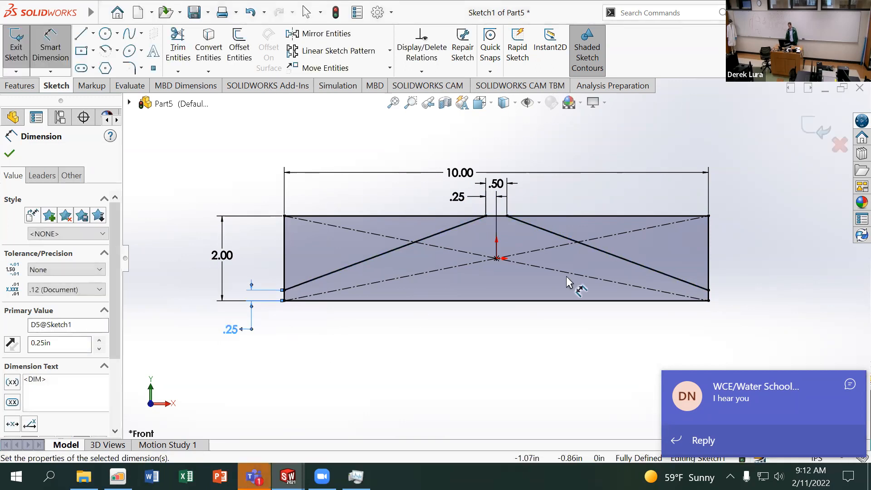
{"action": "left_click", "coordinate": [709, 290]}
{"action": "left_click", "coordinate": [709, 301]}
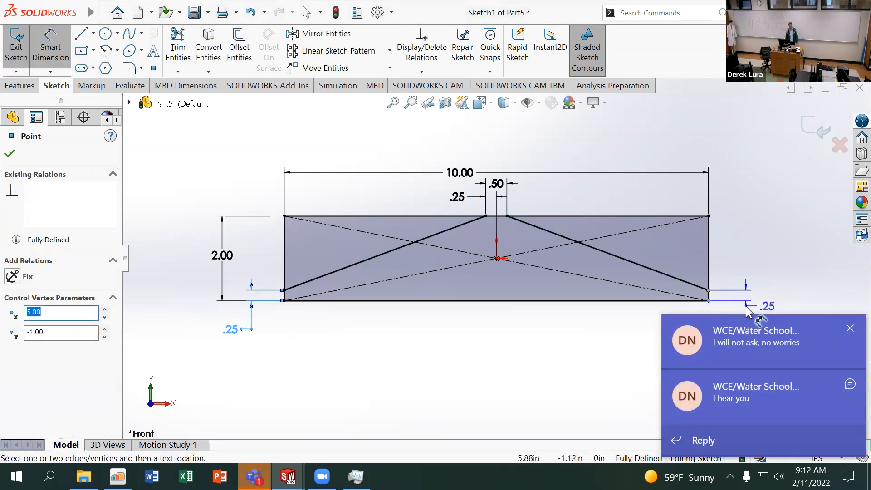
{"action": "key", "text": "Escape"}
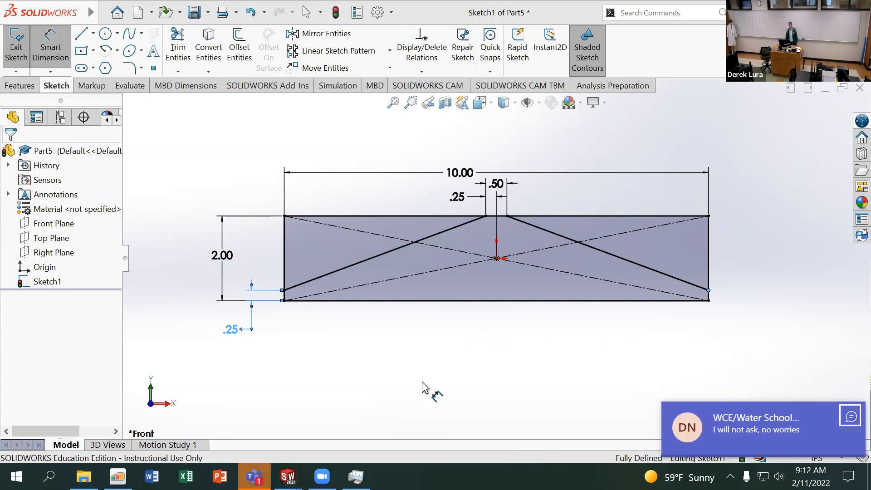
Step: Power-trim the rectangle's top and side edges outside the two sloping lines, removing both upper corners
{"action": "left_click", "coordinate": [177, 46]}
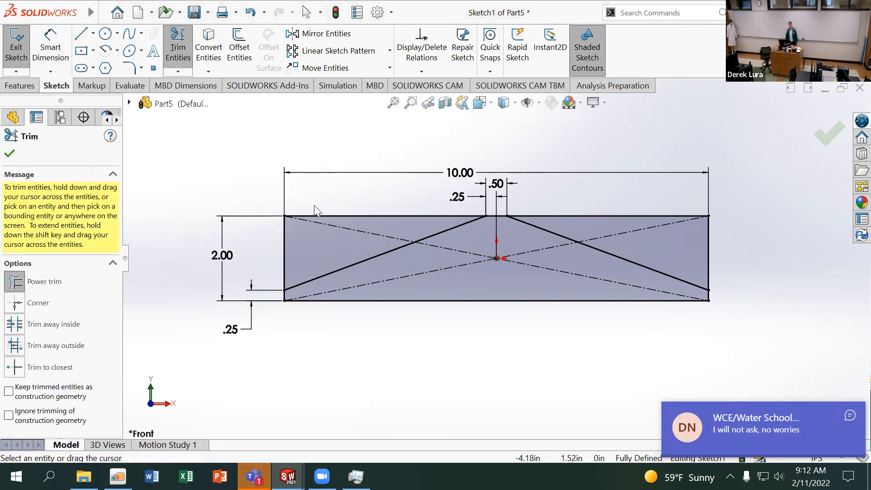
{"action": "left_click_drag", "start_coordinate": [314, 205], "coordinate": [279, 245]}
{"action": "left_click_drag", "start_coordinate": [648, 229], "coordinate": [720, 257]}
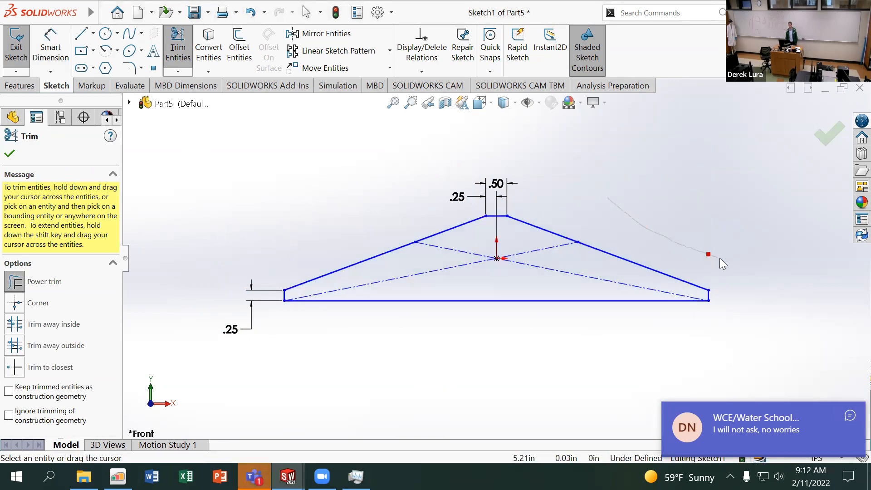
Step: Dimension the length of the profile's bottom edge as 10 in
{"action": "left_click", "coordinate": [51, 50]}
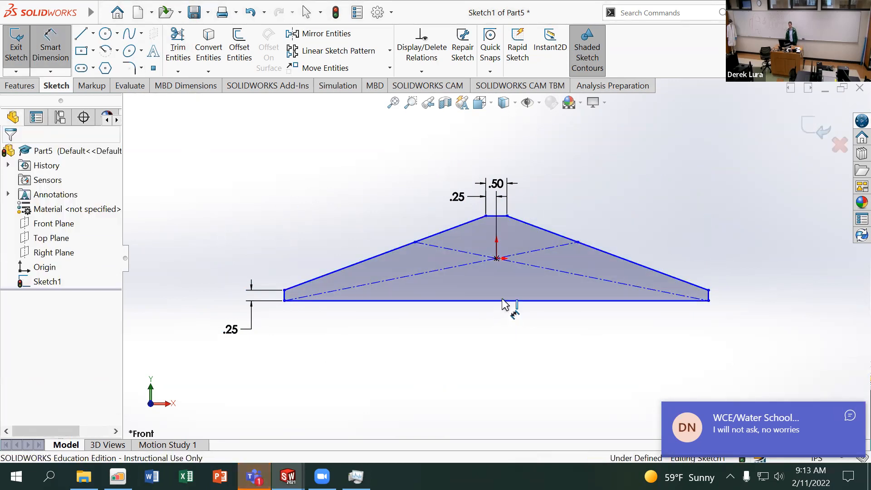
{"action": "left_click", "coordinate": [506, 301]}
{"action": "left_click", "coordinate": [508, 357]}
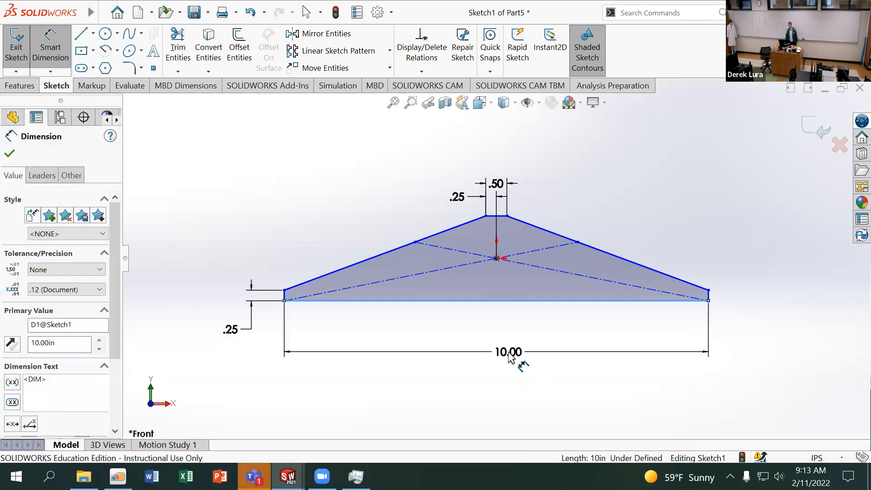
{"action": "left_click", "coordinate": [455, 336]}
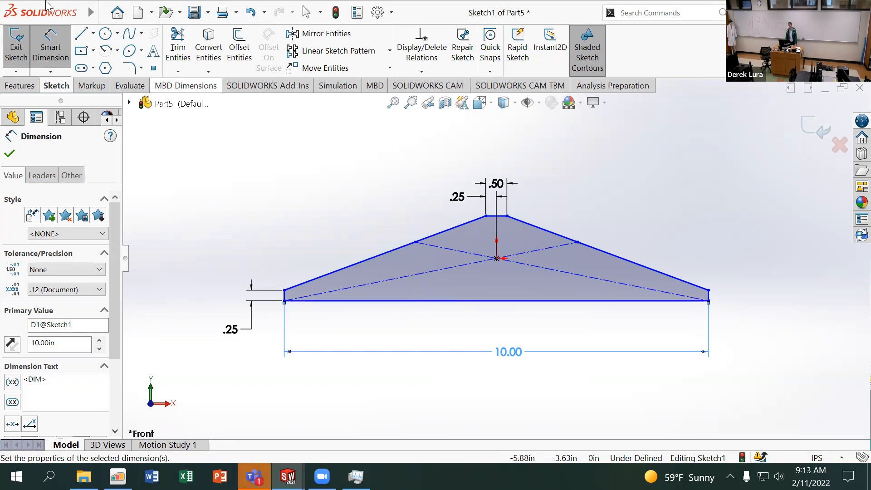
{"action": "left_click", "coordinate": [53, 50]}
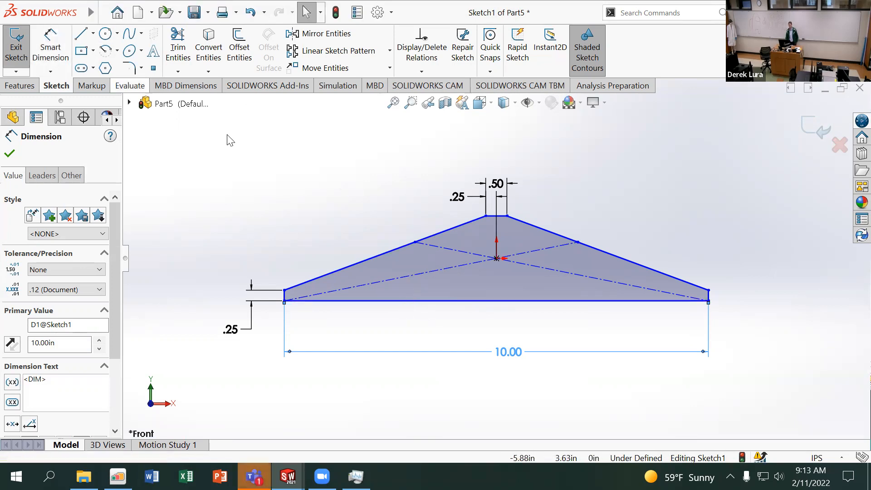
Step: Try a Coincident relation between the bottom edge's midpoint and the origin, and undo it
{"action": "left_click", "coordinate": [494, 313]}
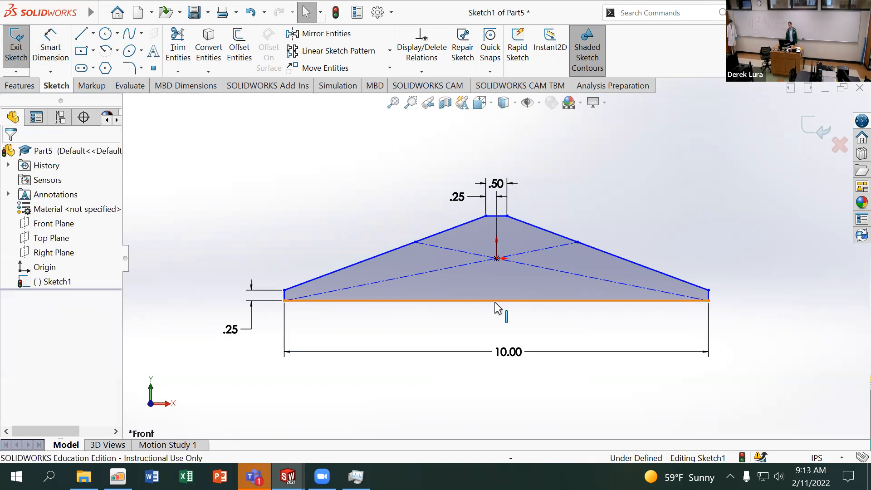
{"action": "left_click", "coordinate": [497, 301]}
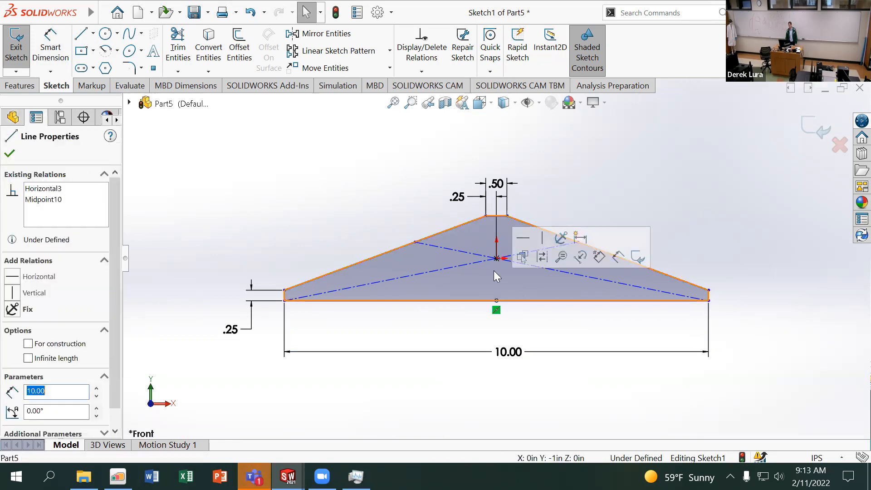
{"action": "left_click", "coordinate": [497, 258], "text": "ctrl"}
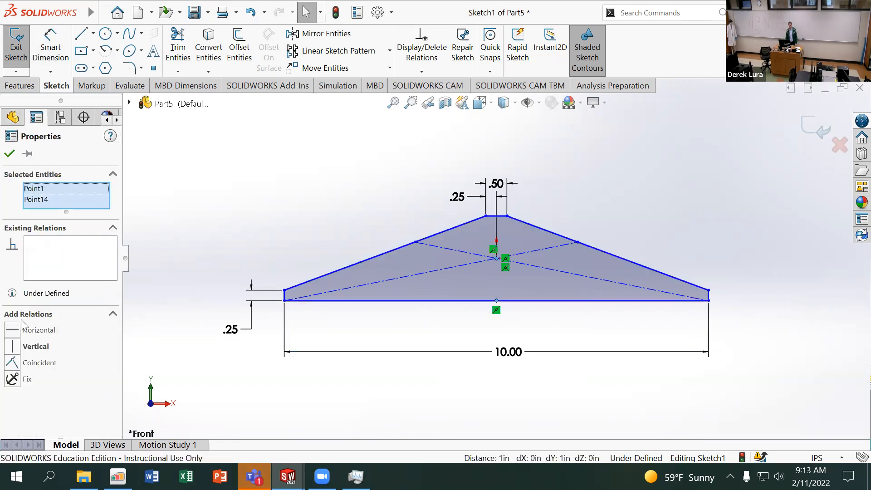
{"action": "left_click", "coordinate": [12, 363]}
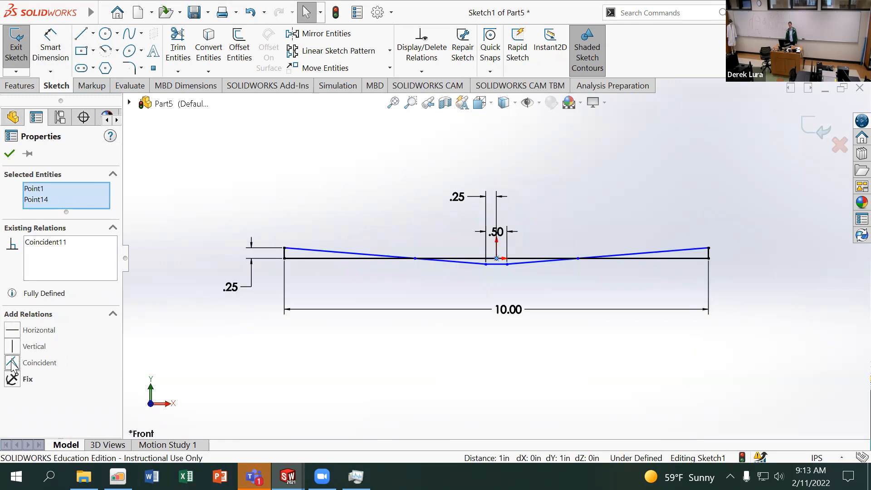
{"action": "key", "text": "ctrl+z"}
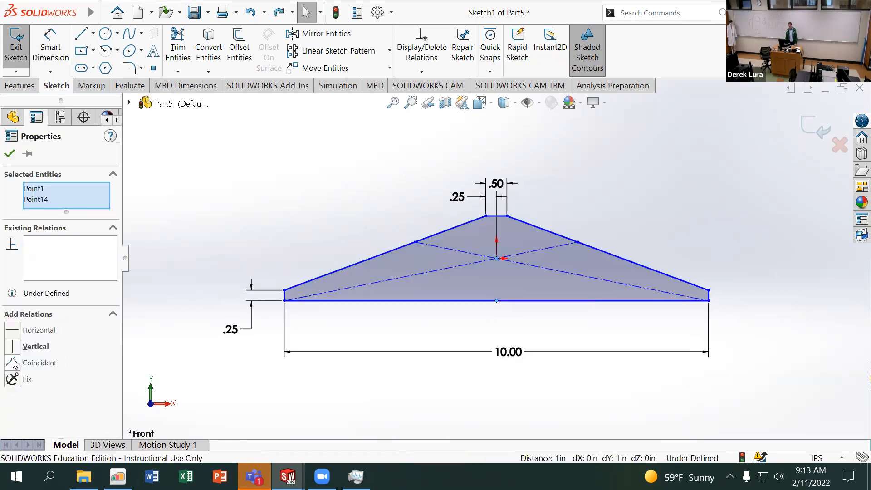
{"action": "left_click", "coordinate": [224, 214]}
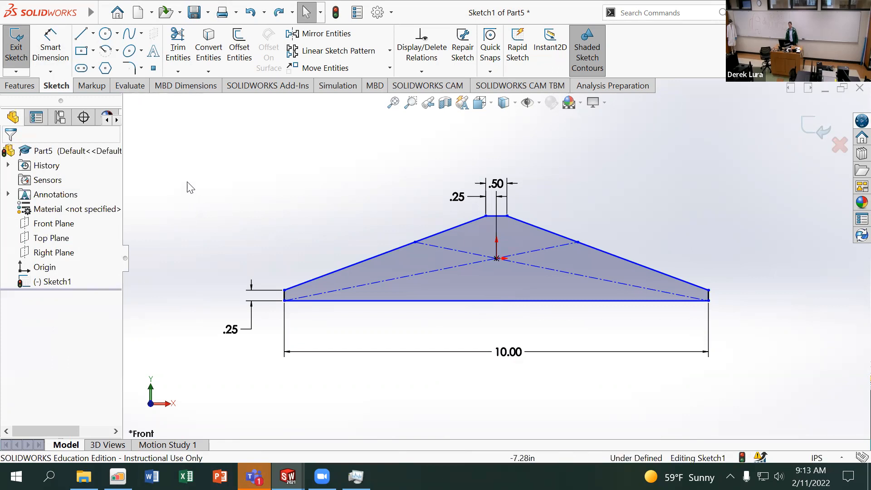
Step: Dimension the profile's height between its bottom edge and short top edge as 2 in
{"action": "left_click", "coordinate": [47, 40]}
{"action": "left_click", "coordinate": [448, 300]}
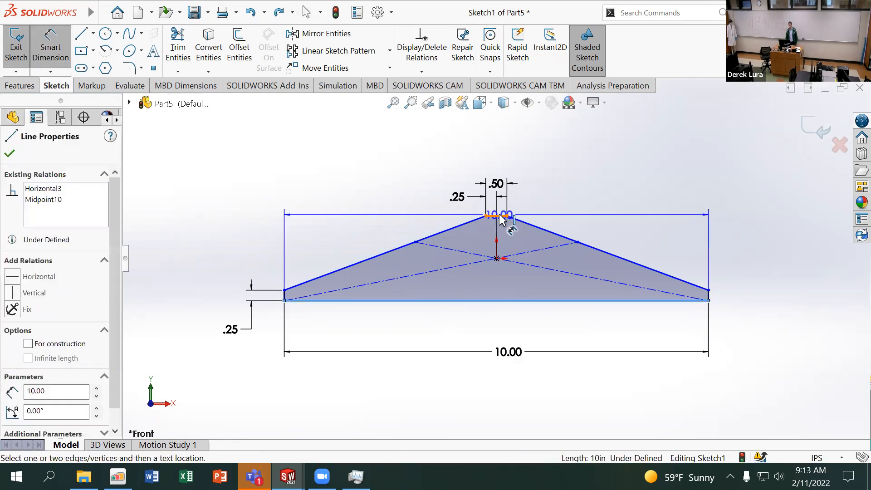
{"action": "left_click", "coordinate": [499, 216]}
{"action": "left_click", "coordinate": [214, 255]}
{"action": "type", "text": "2"}
{"action": "key", "text": "Return"}
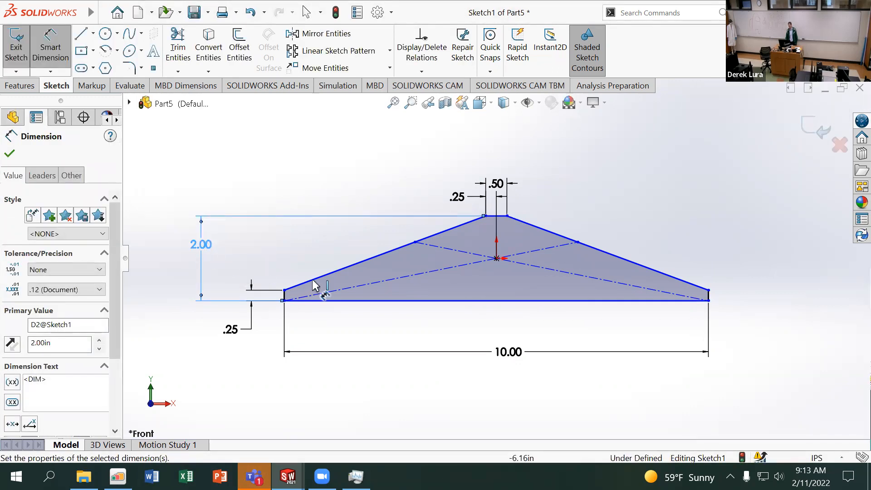
{"action": "left_click", "coordinate": [10, 156]}
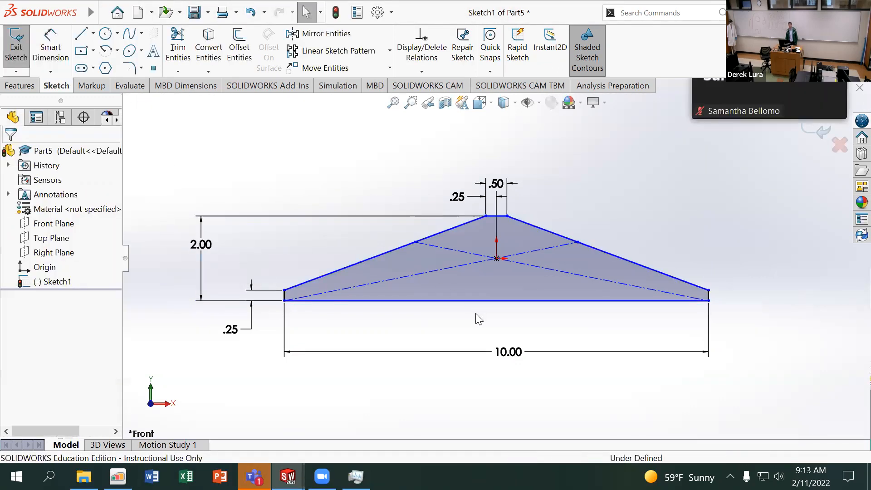
Step: Test the bottom edge's freedom to move, and dimension its vertical distance from the origin as 1 in
{"action": "left_click", "coordinate": [496, 300]}
{"action": "mouse_move", "coordinate": [497, 328]}
{"action": "left_mouse_down"}
{"action": "mouse_move", "coordinate": [520, 327]}
{"action": "mouse_move", "coordinate": [517, 295]}
{"action": "mouse_move", "coordinate": [503, 298]}
{"action": "left_mouse_up"}
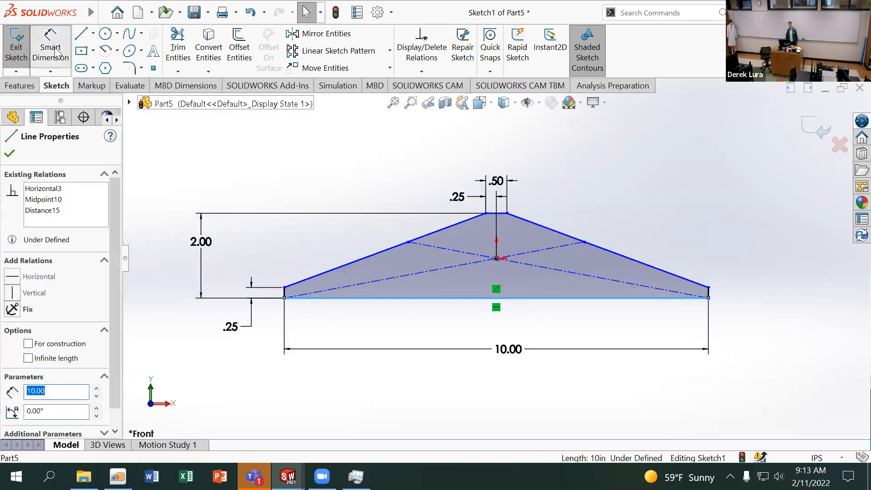
{"action": "left_click", "coordinate": [51, 44]}
{"action": "left_click", "coordinate": [511, 298]}
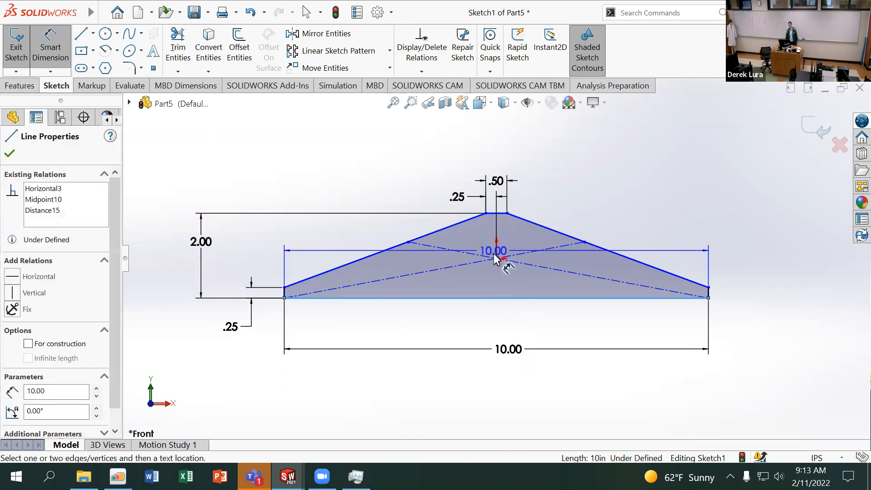
{"action": "left_click", "coordinate": [496, 258]}
{"action": "left_click", "coordinate": [229, 272]}
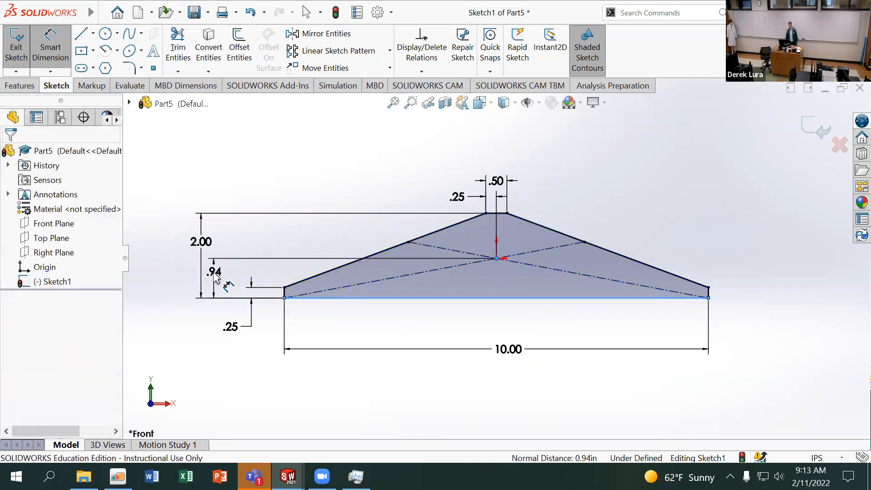
{"action": "type", "text": "1"}
{"action": "key", "text": "Return"}
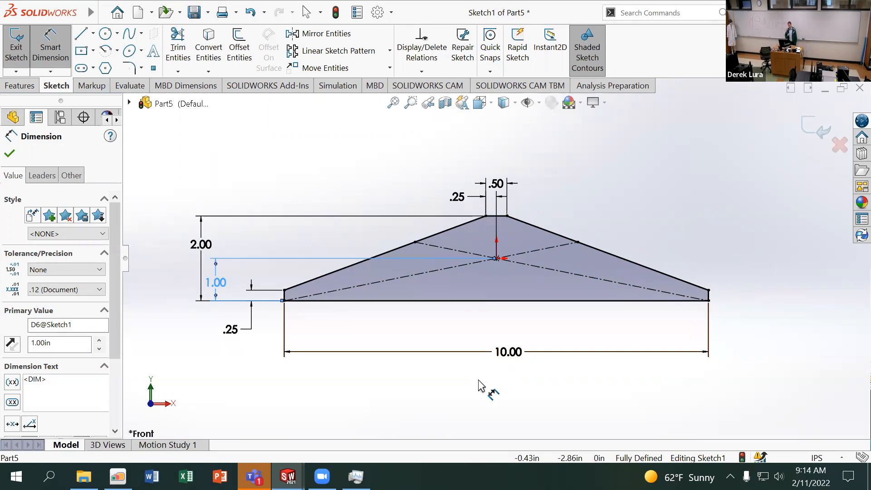
Step: Start an Extruded Boss from the profile sketch as a one-direction Thin Feature, with the wall thickness reversed to the inside
{"action": "left_click", "coordinate": [13, 87]}
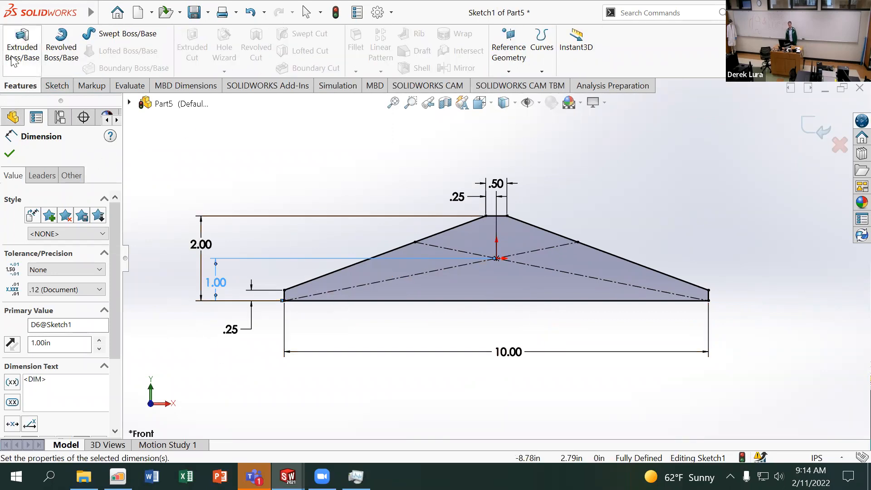
{"action": "left_click", "coordinate": [22, 46]}
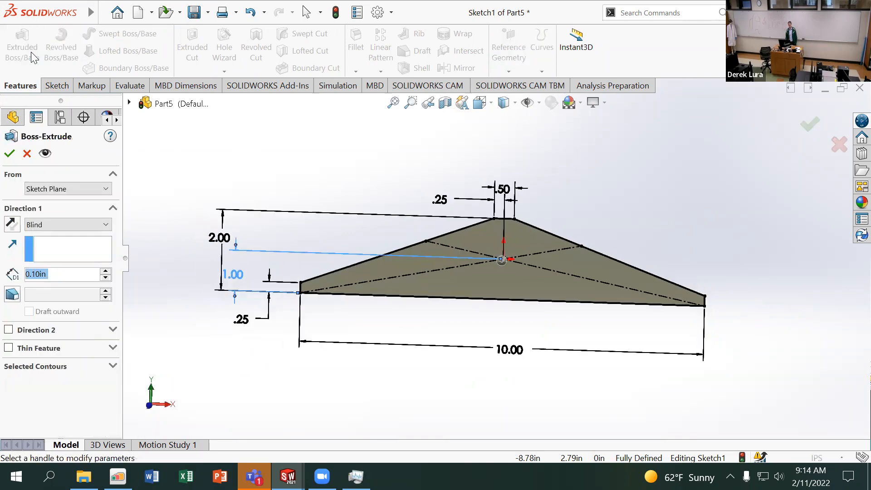
{"action": "left_click", "coordinate": [9, 348]}
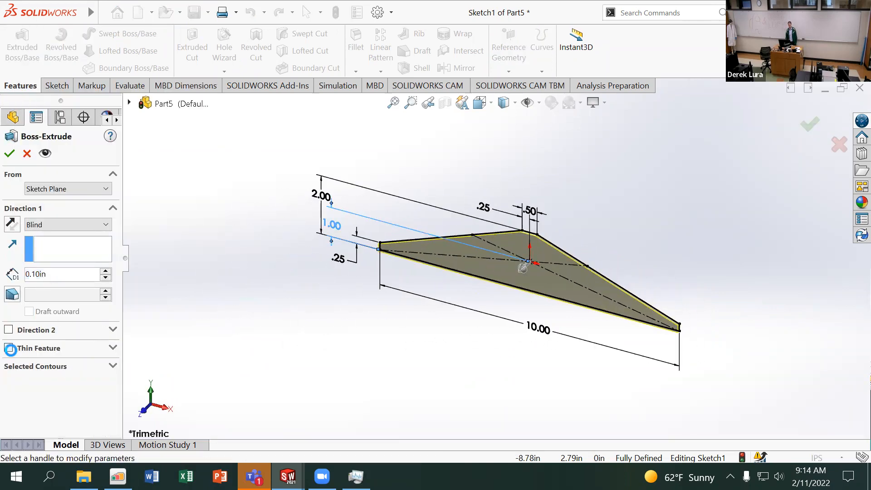
{"action": "scroll", "coordinate": [449, 260], "scroll_direction": "down", "scroll_amount": 4}
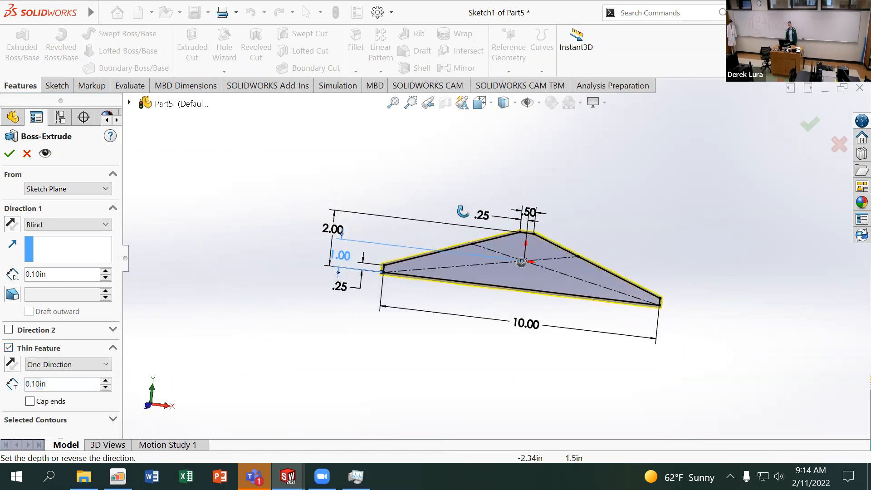
{"action": "left_click", "coordinate": [12, 364]}
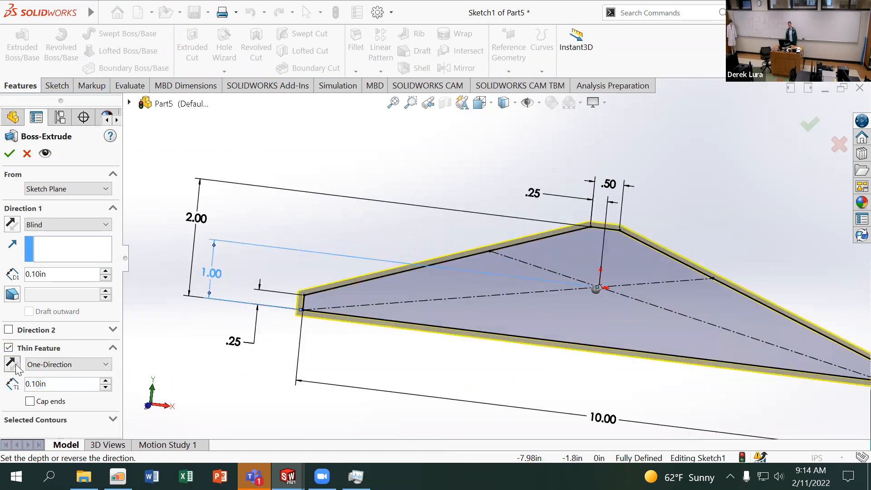
{"action": "scroll", "coordinate": [497, 286], "scroll_direction": "up", "scroll_amount": 2}
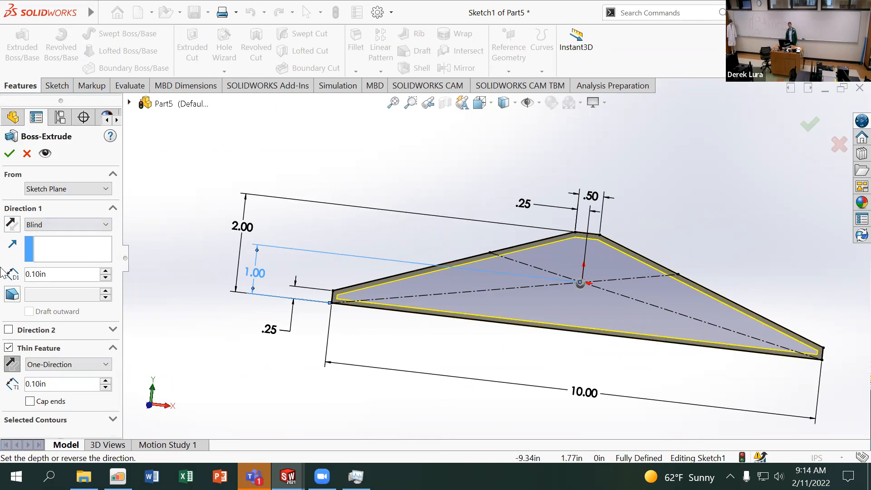
Step: Preview thin wall thicknesses up to 0.80 in, return the thickness to 0.10 in, and accept the extrusion
{"action": "double_click", "coordinate": [65, 384]}
{"action": "left_click", "coordinate": [106, 381]}
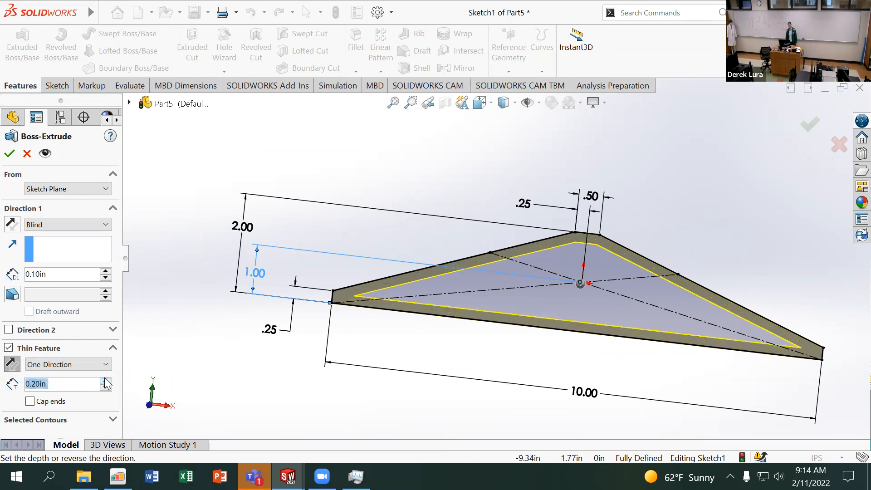
{"action": "left_click", "coordinate": [106, 381]}
{"action": "left_click", "coordinate": [106, 381]}
{"action": "left_click", "coordinate": [106, 381]}
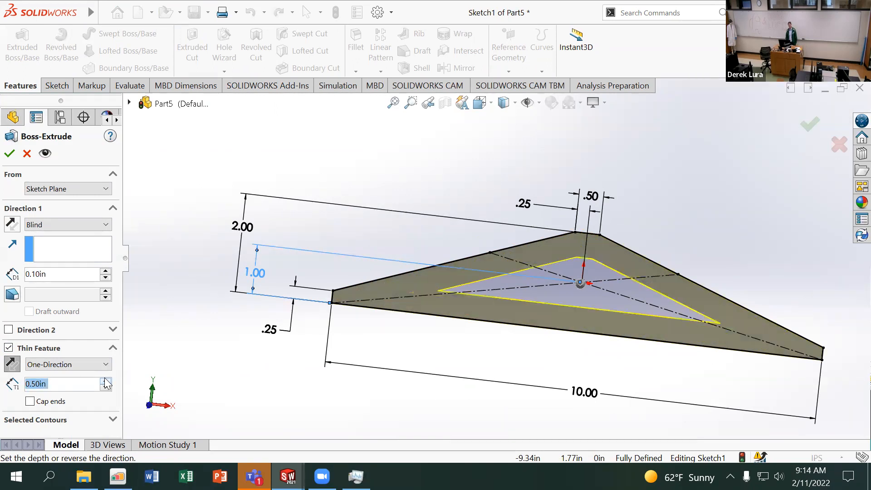
{"action": "left_click", "coordinate": [106, 382]}
{"action": "left_click", "coordinate": [106, 381]}
{"action": "left_click", "coordinate": [106, 381]}
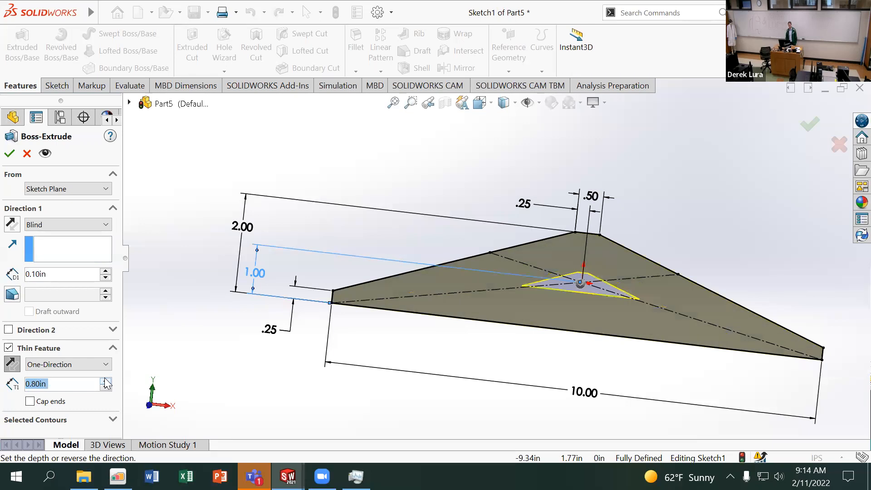
{"action": "left_click", "coordinate": [106, 388]}
{"action": "left_click", "coordinate": [106, 388]}
{"action": "left_click", "coordinate": [107, 388]}
{"action": "left_click", "coordinate": [107, 388]}
{"action": "left_click", "coordinate": [106, 388]}
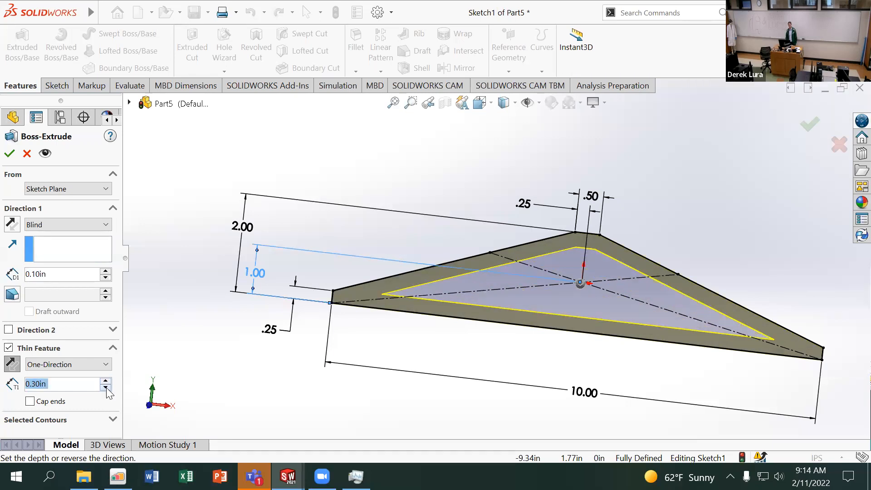
{"action": "left_click", "coordinate": [106, 388]}
{"action": "left_click", "coordinate": [106, 388]}
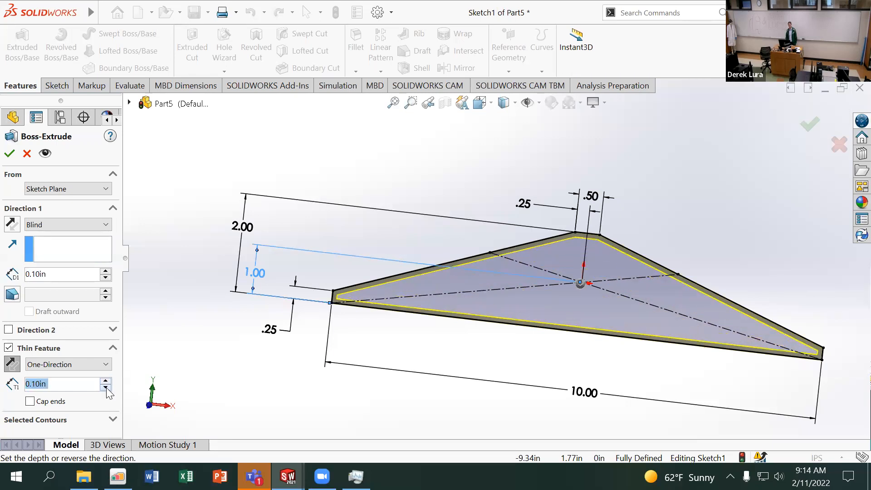
{"action": "left_click", "coordinate": [14, 154]}
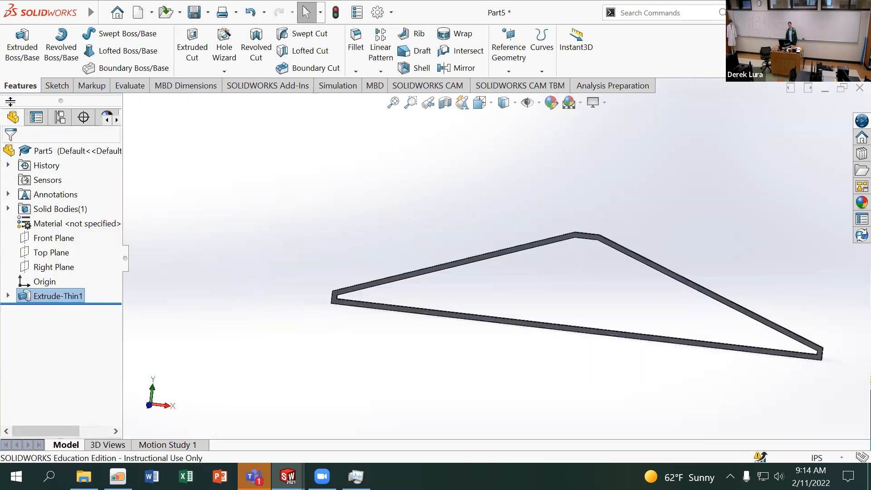
Step: Edit the thin extrusion to use a Mid Plane end condition with a depth of 2 in
{"action": "left_click", "coordinate": [21, 45]}
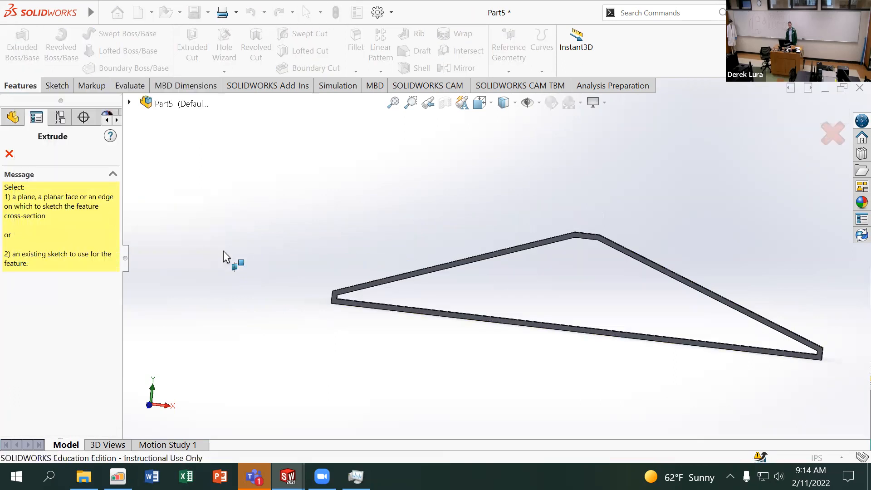
{"action": "left_click", "coordinate": [10, 154]}
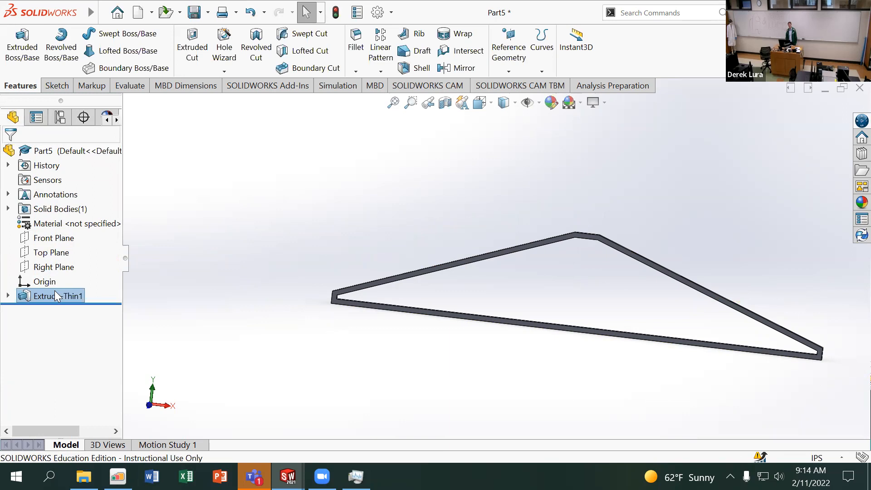
{"action": "right_click", "coordinate": [41, 296]}
{"action": "left_click", "coordinate": [68, 156]}
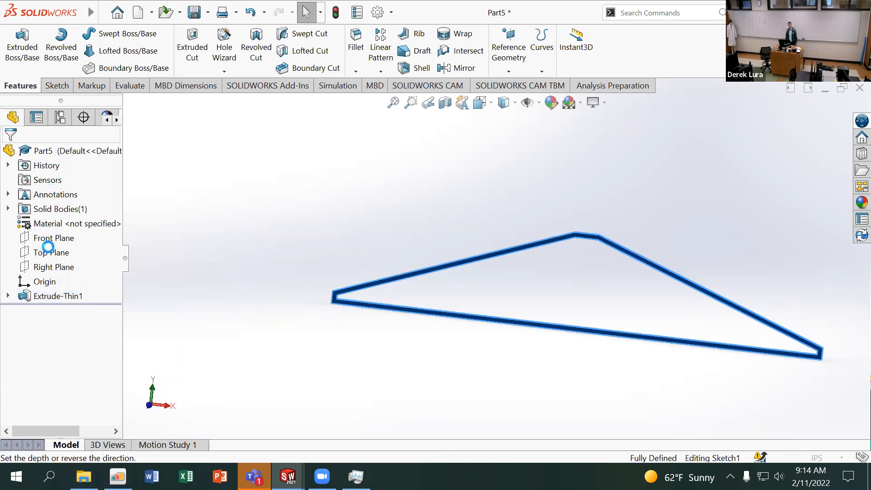
{"action": "left_click", "coordinate": [58, 226]}
{"action": "left_click", "coordinate": [50, 284]}
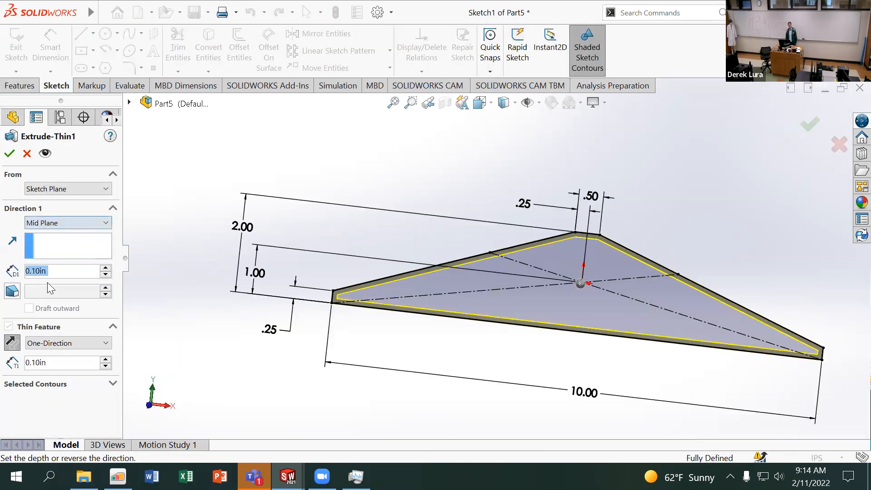
{"action": "type", "text": "2"}
{"action": "key", "text": "Return"}
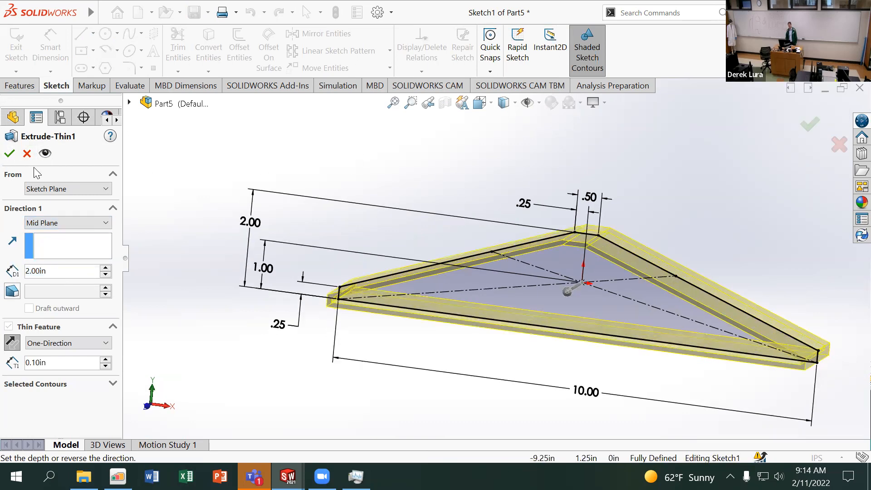
{"action": "key", "text": "Return"}
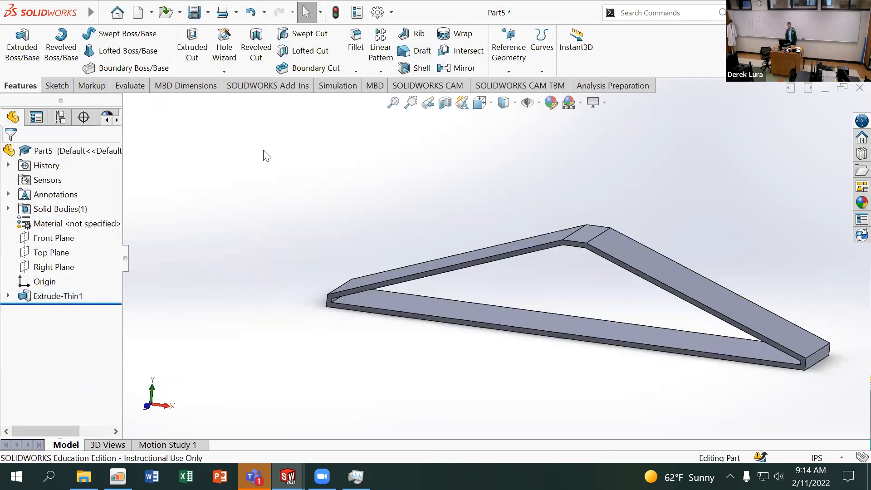
Step: Assign ABS PC as the part's material and remove the polycarbonate appearance from the part
{"action": "right_click", "coordinate": [82, 223]}
{"action": "left_click", "coordinate": [132, 257]}
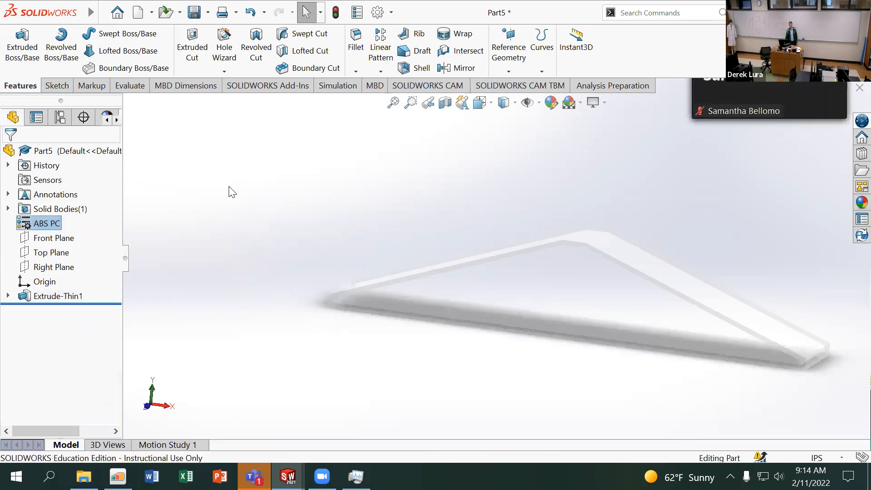
{"action": "left_click", "coordinate": [107, 117]}
{"action": "left_click", "coordinate": [47, 192]}
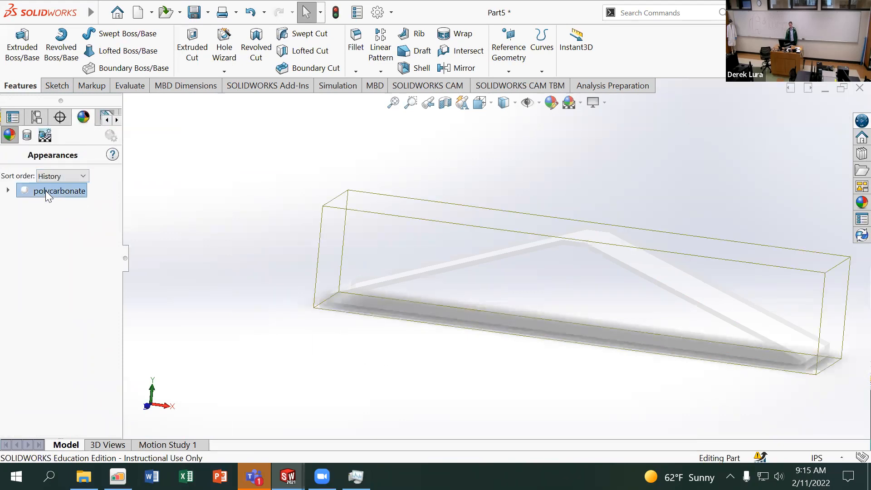
{"action": "right_click", "coordinate": [45, 191]}
{"action": "left_click", "coordinate": [80, 255]}
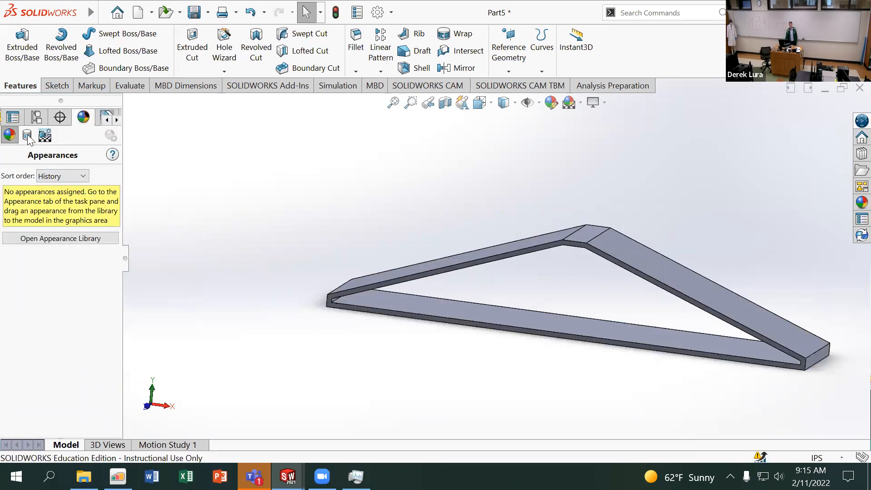
{"action": "left_click", "coordinate": [107, 121]}
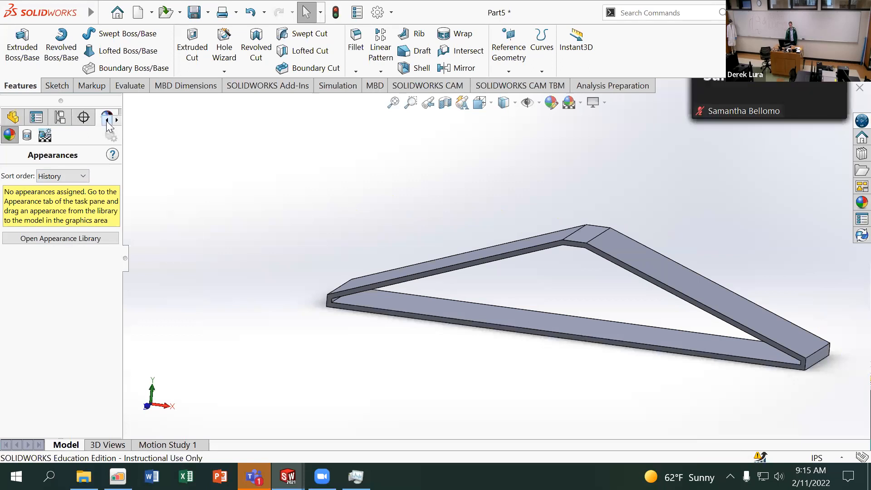
{"action": "left_click", "coordinate": [13, 117]}
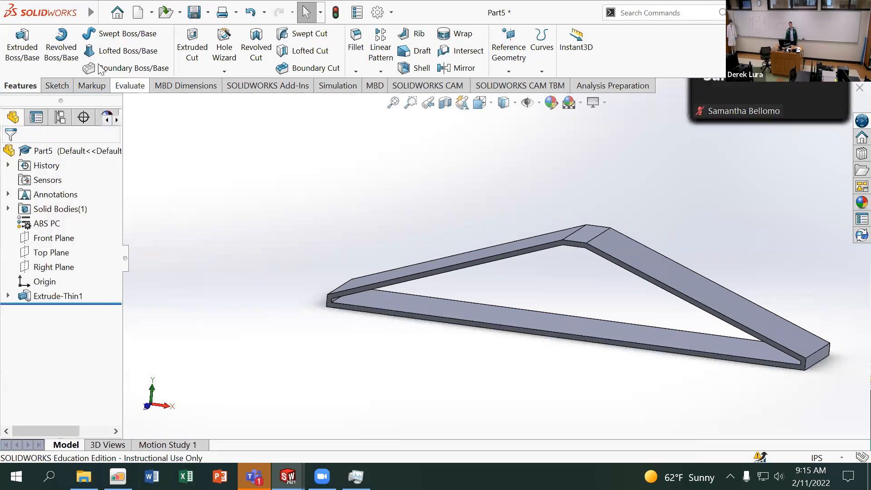
Step: Check the mass properties of the part, including its mass, volume and center of mass
{"action": "left_click", "coordinate": [129, 85]}
{"action": "left_click", "coordinate": [163, 47]}
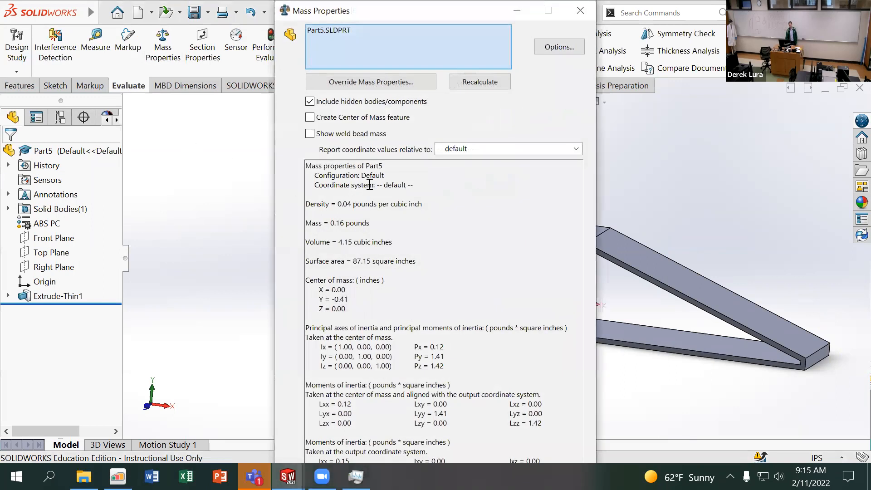
{"action": "left_click_drag", "start_coordinate": [398, 17], "coordinate": [200, 69]}
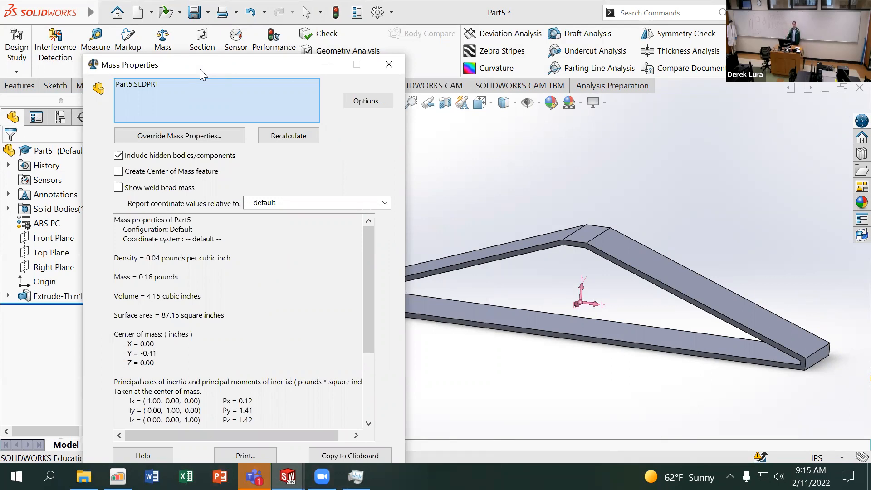
{"action": "left_click", "coordinate": [390, 68]}
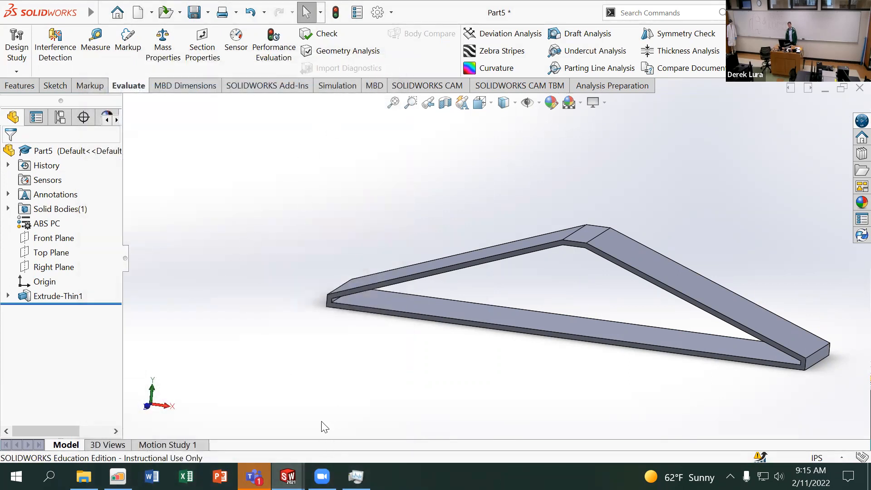
{"action": "mouse_move", "coordinate": [288, 476]}
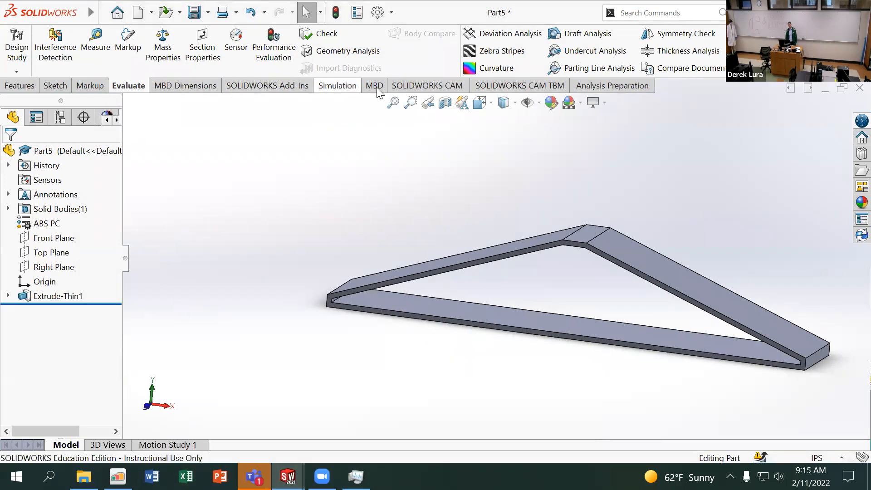
{"action": "left_click", "coordinate": [347, 93]}
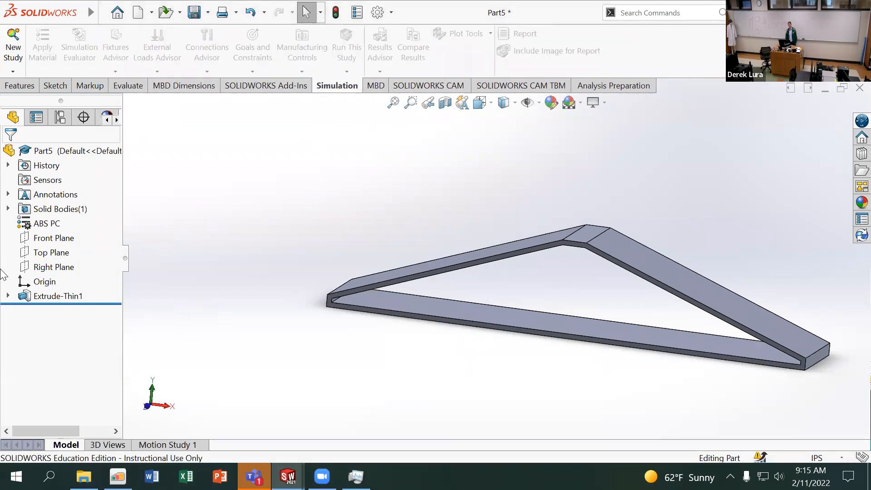
{"action": "left_click", "coordinate": [15, 50]}
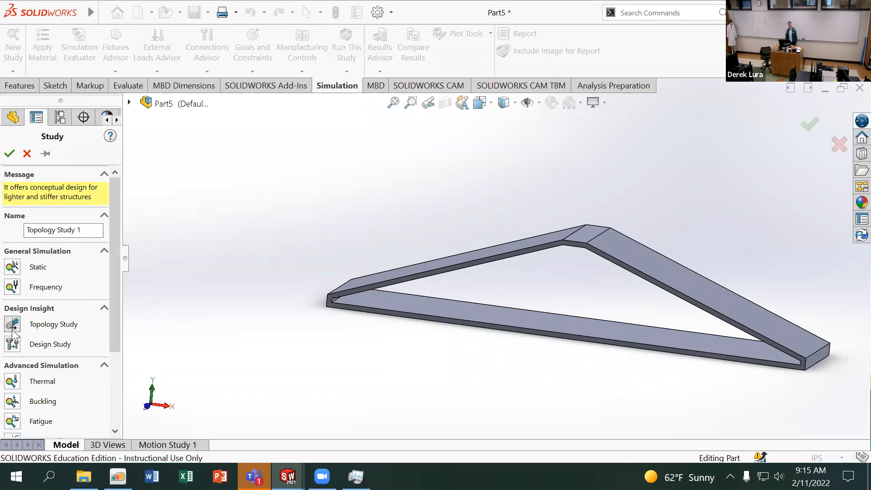
{"action": "left_click", "coordinate": [9, 344]}
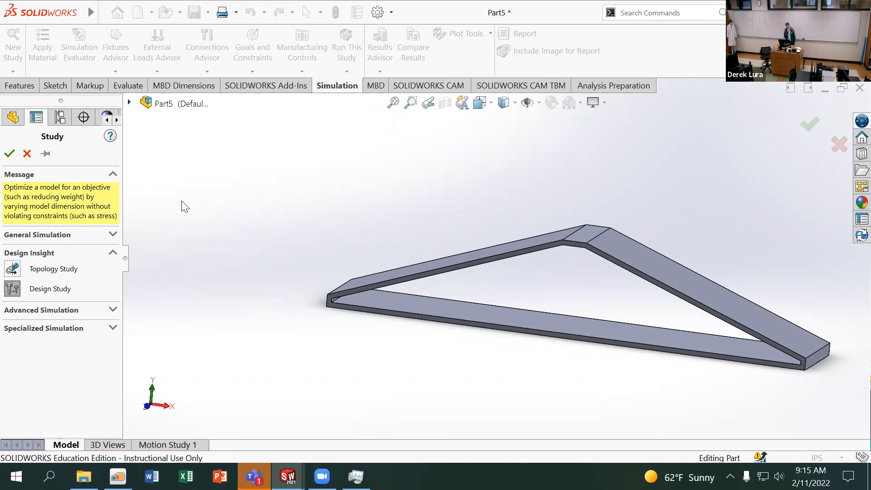
{"action": "left_click", "coordinate": [26, 154]}
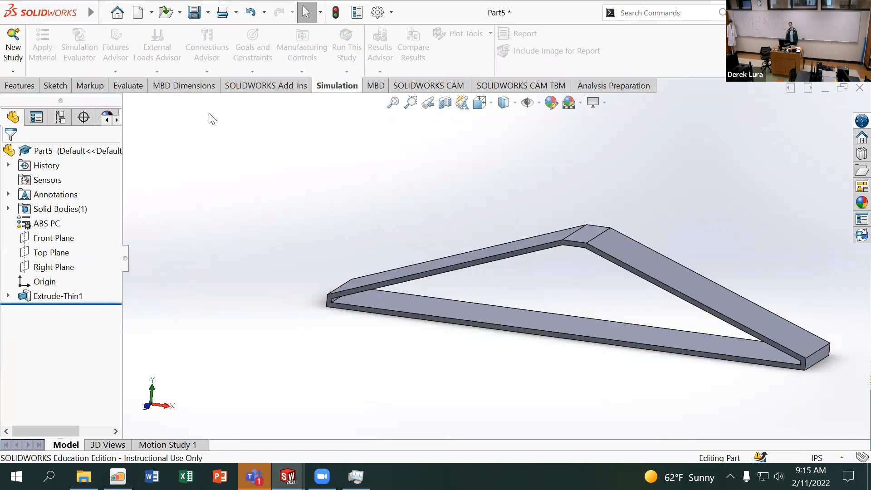
Step: Create a new design study on the part
{"action": "middle_click_drag", "start_coordinate": [550, 231], "coordinate": [522, 328]}
{"action": "left_click", "coordinate": [522, 325]}
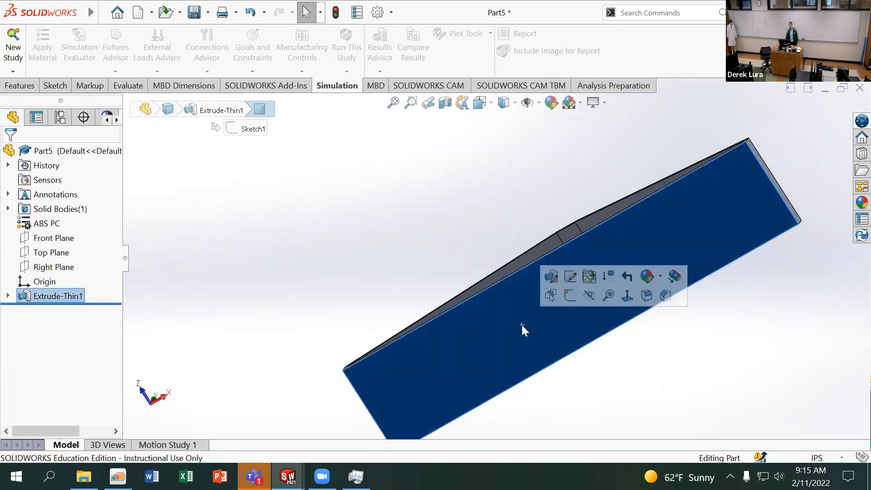
{"action": "left_click", "coordinate": [352, 252]}
{"action": "scroll", "coordinate": [423, 283], "scroll_direction": "up", "scroll_amount": 2}
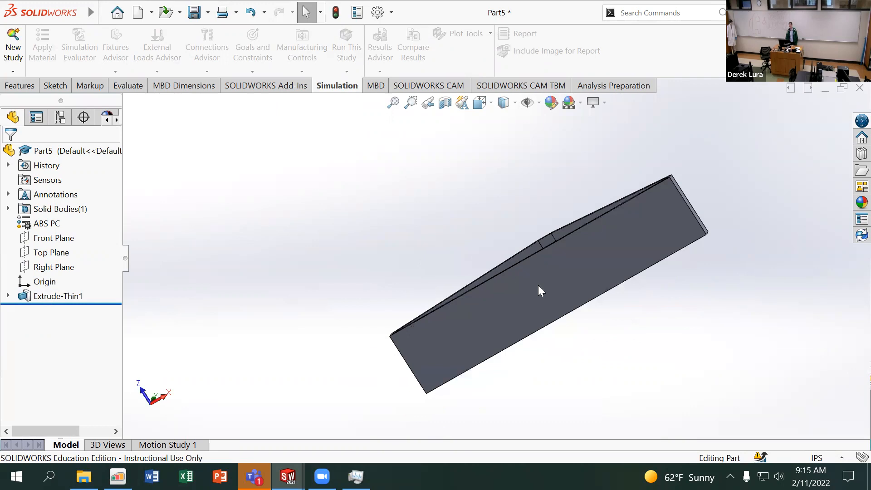
{"action": "scroll", "coordinate": [550, 293], "scroll_direction": "down", "scroll_amount": 2}
{"action": "left_click", "coordinate": [12, 72]}
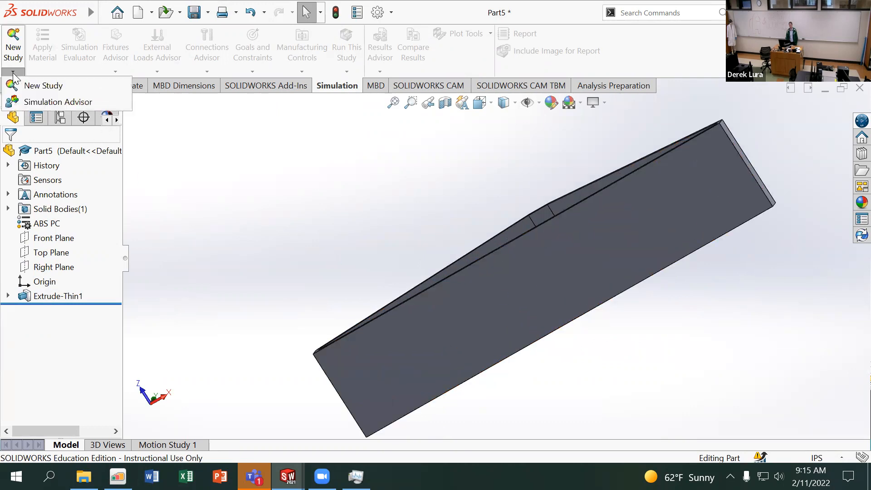
{"action": "left_click", "coordinate": [40, 85]}
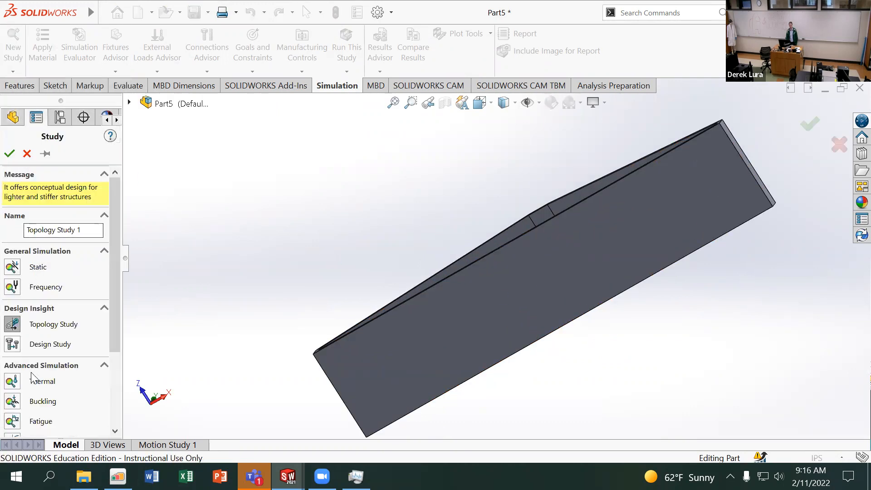
{"action": "left_click", "coordinate": [17, 346]}
{"action": "left_click", "coordinate": [9, 154]}
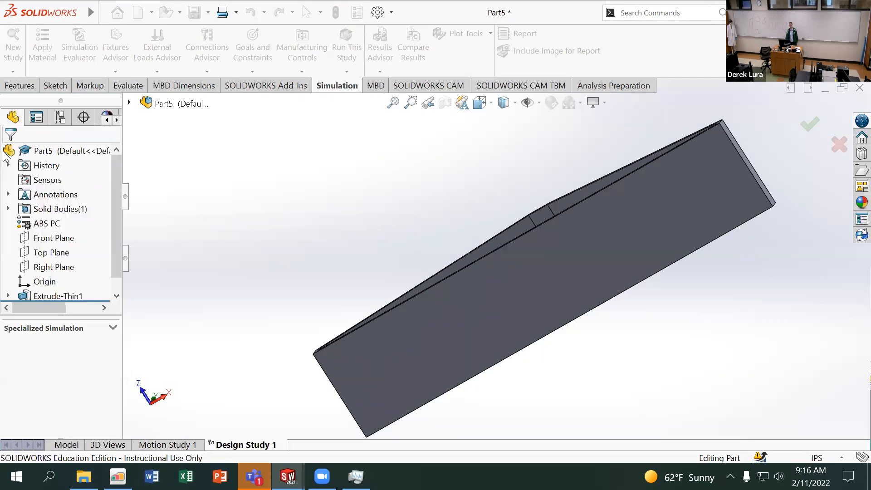
Step: Create a new static simulation study with the name Static 1
{"action": "middle_click_drag", "start_coordinate": [292, 190], "coordinate": [372, 265]}
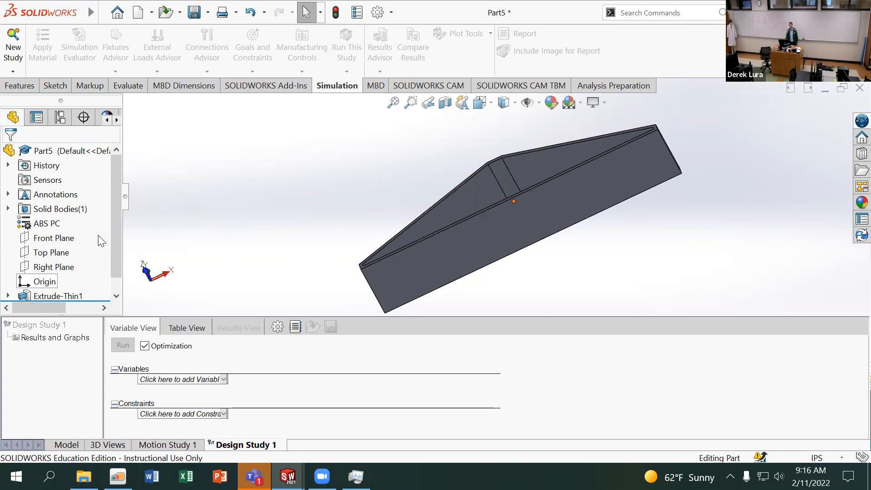
{"action": "left_click", "coordinate": [12, 71]}
{"action": "left_click", "coordinate": [27, 86]}
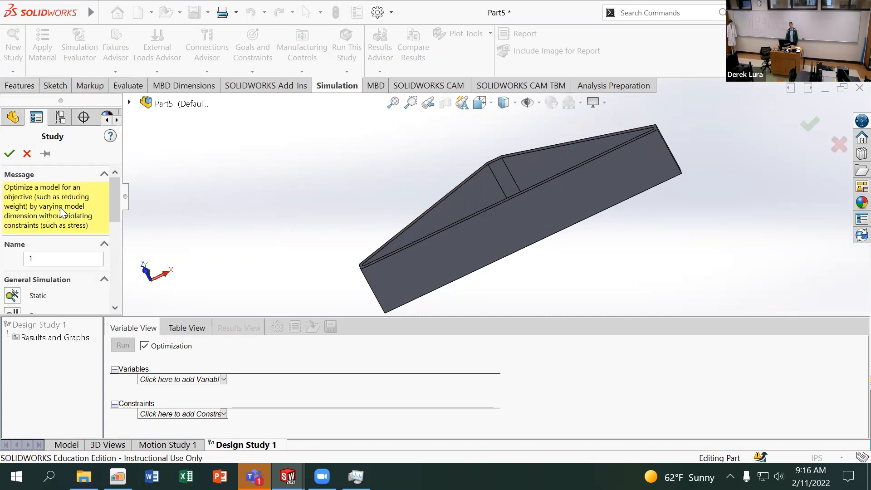
{"action": "left_click", "coordinate": [12, 295]}
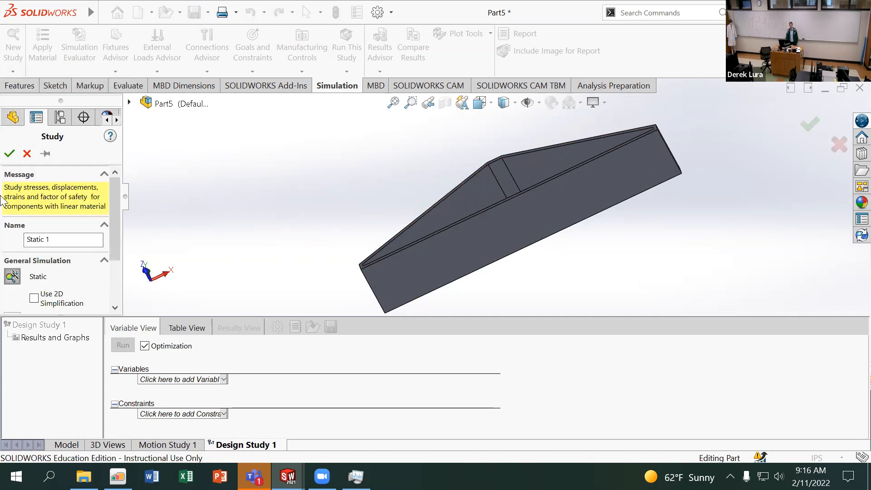
{"action": "left_click", "coordinate": [10, 154]}
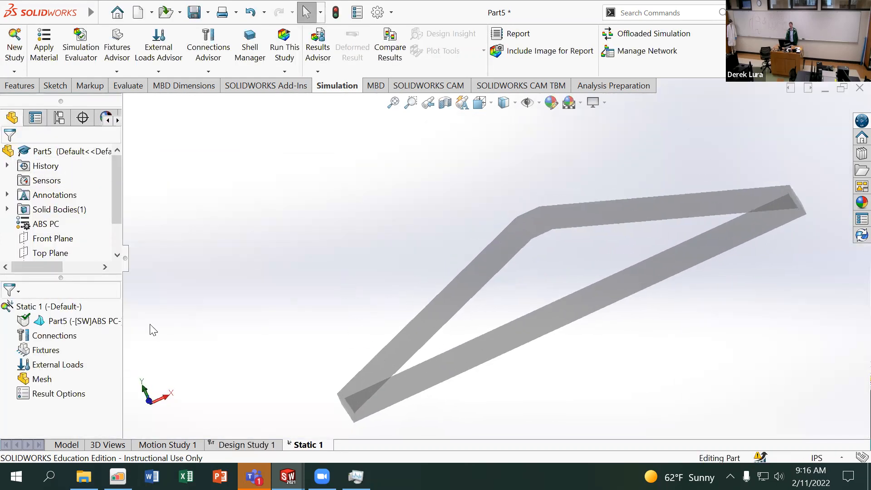
Step: Remove the assigned appearance from the part and return to its feature tree
{"action": "right_click", "coordinate": [66, 322]}
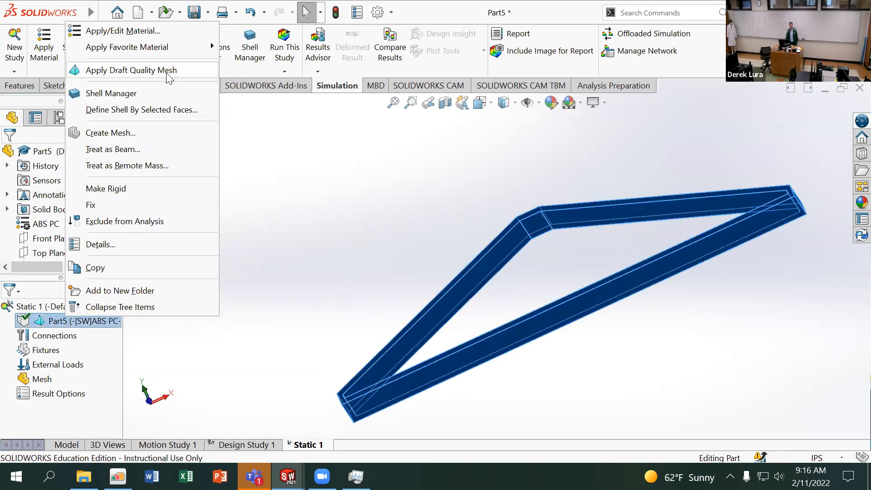
{"action": "left_click", "coordinate": [35, 98]}
{"action": "left_click", "coordinate": [95, 118]}
{"action": "left_click", "coordinate": [36, 191]}
{"action": "key", "text": "Delete"}
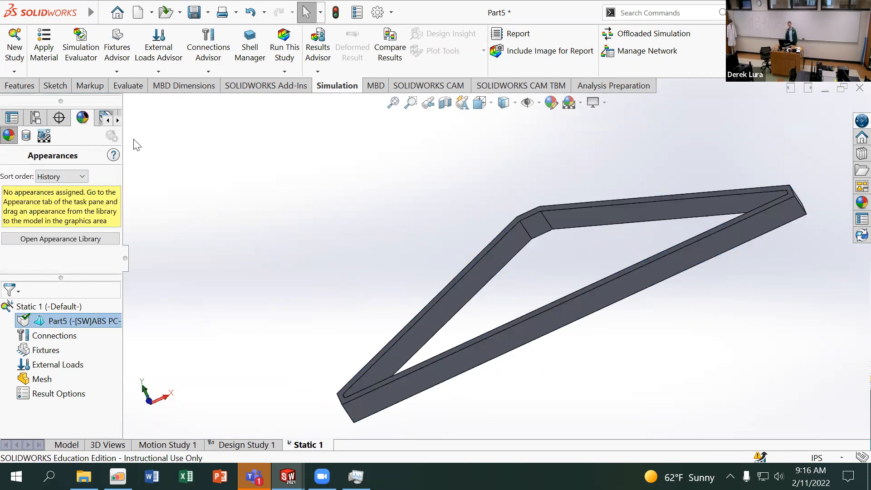
{"action": "left_click", "coordinate": [108, 120]}
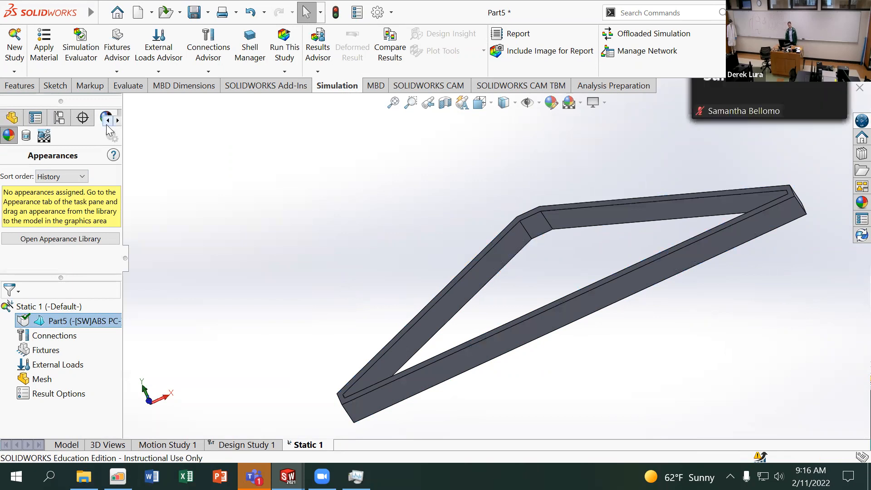
{"action": "left_click", "coordinate": [12, 119]}
{"action": "mouse_move", "coordinate": [319, 224]}
{"action": "middle_mouse_down"}
{"action": "mouse_move", "coordinate": [370, 173]}
{"action": "mouse_move", "coordinate": [339, 189]}
{"action": "mouse_move", "coordinate": [322, 219]}
{"action": "middle_mouse_up"}
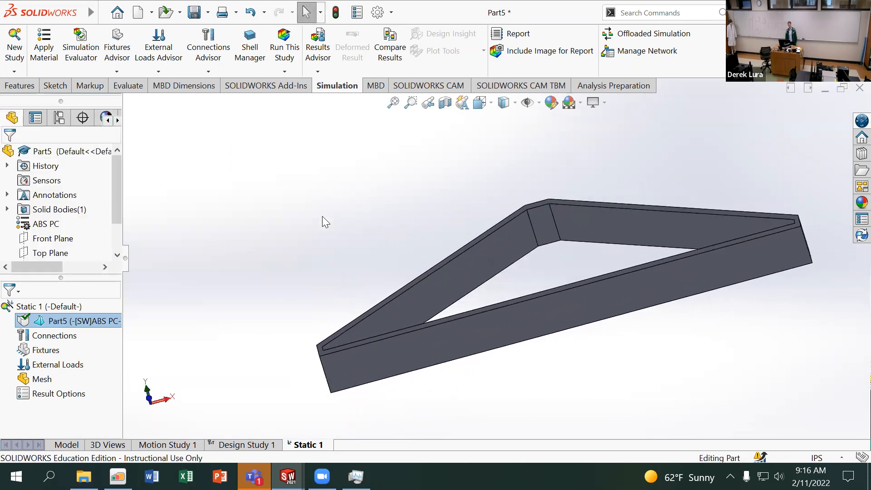
{"action": "right_click", "coordinate": [51, 366]}
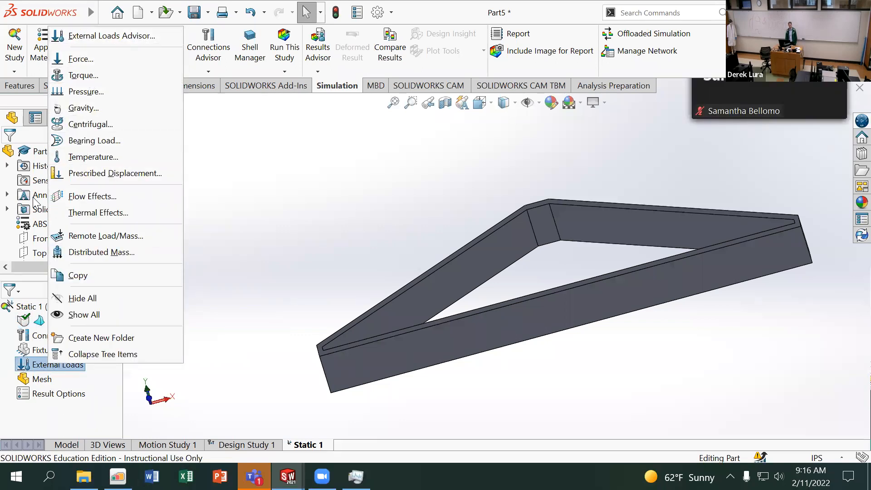
{"action": "right_click", "coordinate": [25, 351]}
{"action": "left_click", "coordinate": [56, 117]}
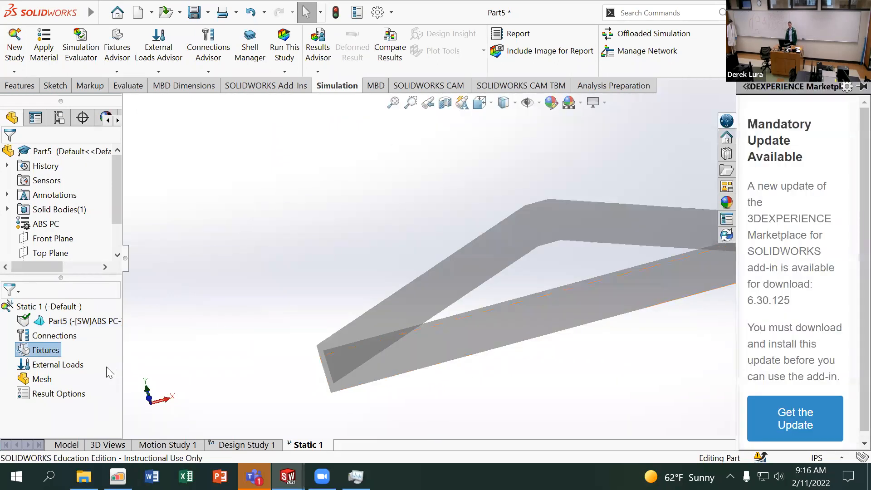
{"action": "right_click", "coordinate": [18, 352]}
{"action": "left_click", "coordinate": [66, 136]}
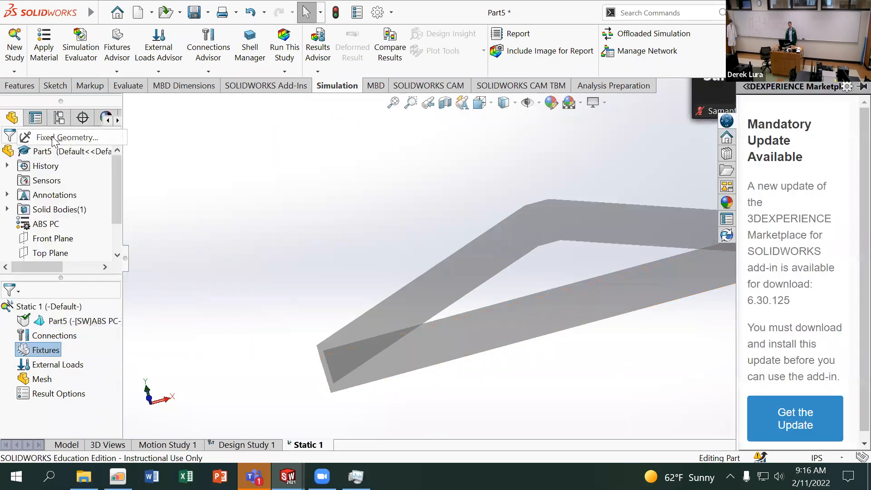
{"action": "left_click", "coordinate": [35, 179]}
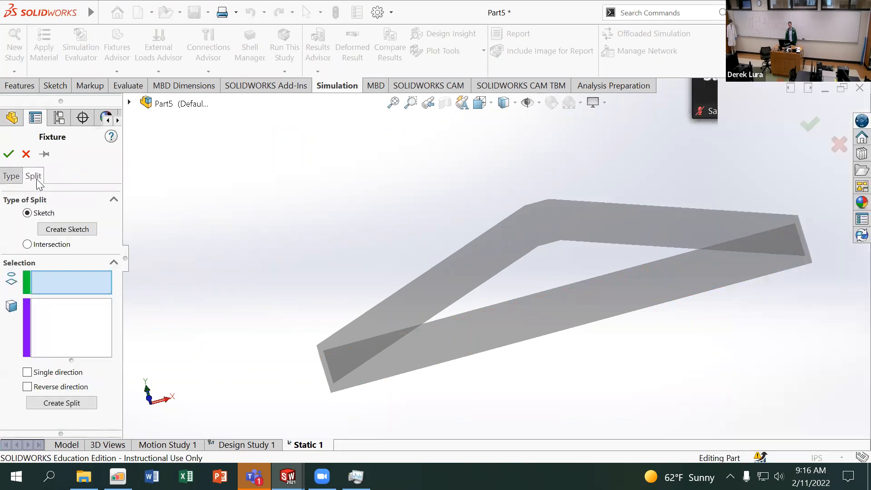
{"action": "middle_click_drag", "start_coordinate": [245, 251], "coordinate": [328, 280]}
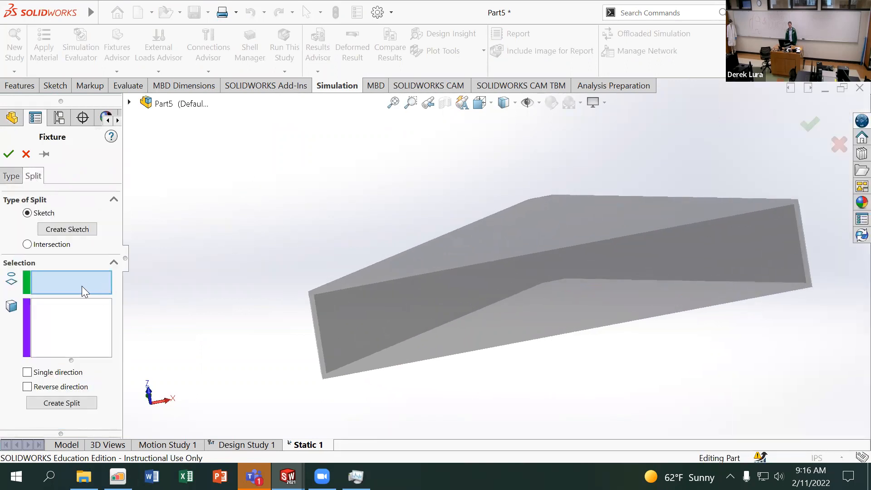
{"action": "middle_click_drag", "start_coordinate": [371, 323], "coordinate": [362, 346]}
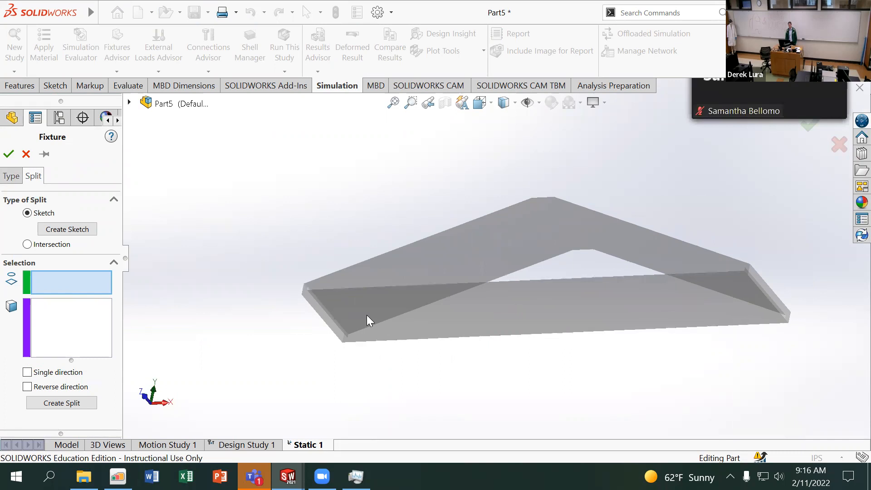
{"action": "left_click", "coordinate": [25, 154]}
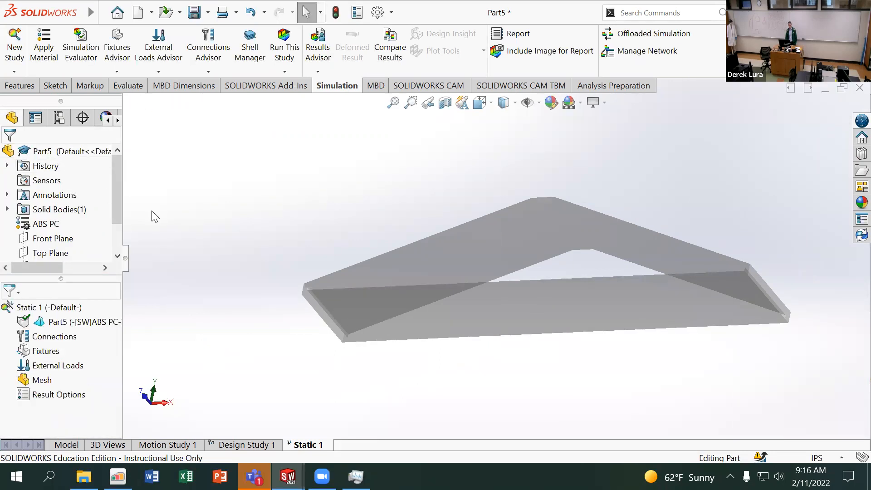
{"action": "left_click", "coordinate": [106, 118]}
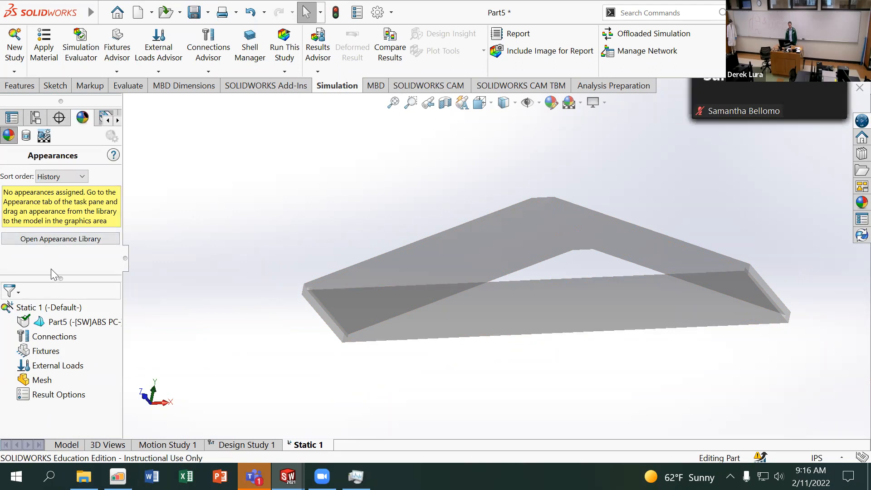
{"action": "middle_click_drag", "start_coordinate": [440, 309], "coordinate": [432, 346]}
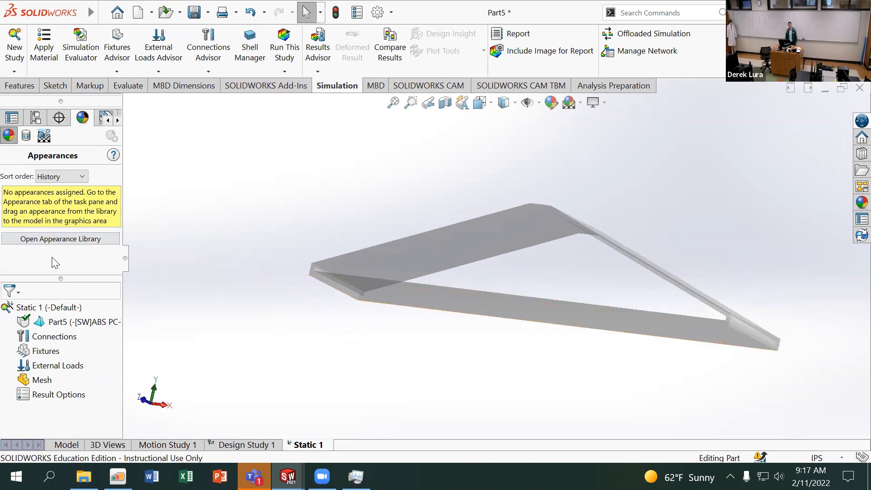
{"action": "left_click", "coordinate": [108, 120]}
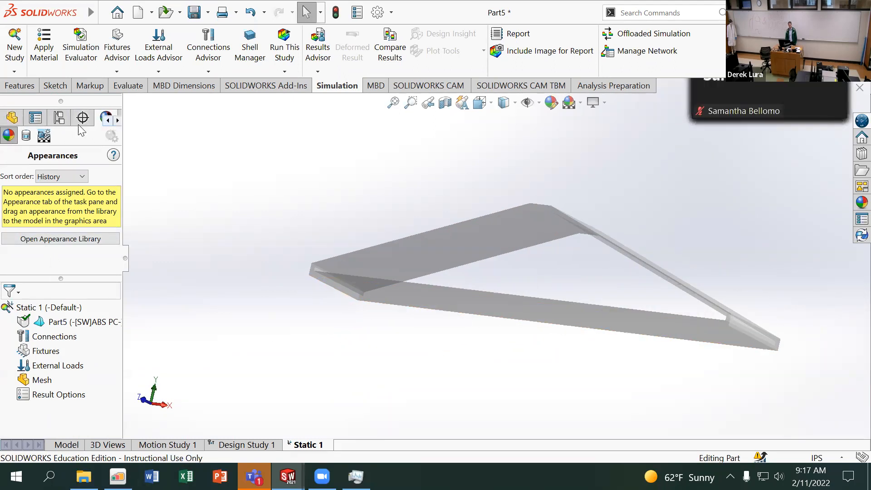
{"action": "left_click", "coordinate": [11, 118]}
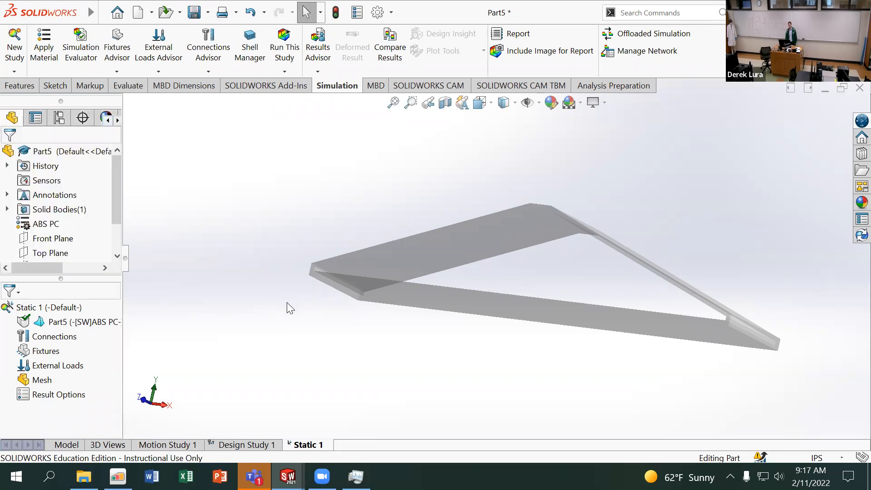
Step: Start a sketch on the part's bottom face and draw a vertical line across it about 0.92 in from the left end
{"action": "left_click", "coordinate": [390, 293]}
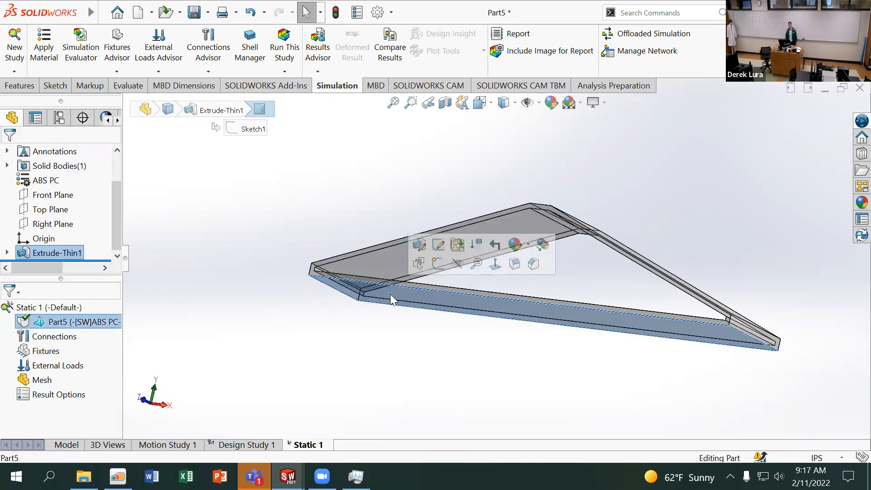
{"action": "left_click", "coordinate": [438, 267]}
{"action": "left_click", "coordinate": [81, 34]}
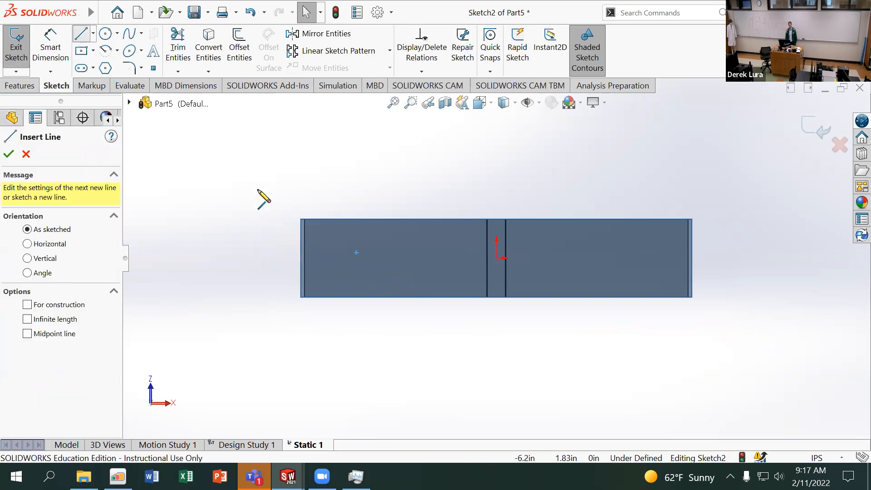
{"action": "left_click", "coordinate": [336, 220]}
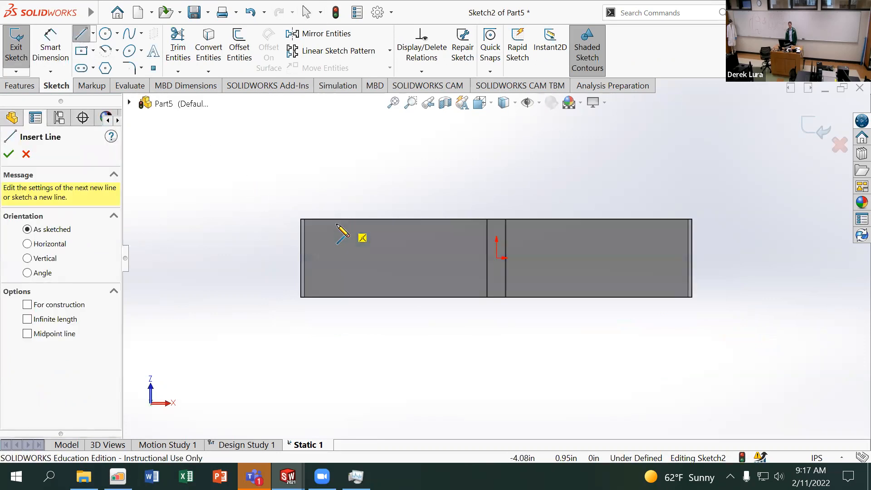
{"action": "left_click", "coordinate": [337, 298]}
Step: Dimension the vertical line at 0.5 in from the left end edge of the bottom face
{"action": "left_click", "coordinate": [38, 46]}
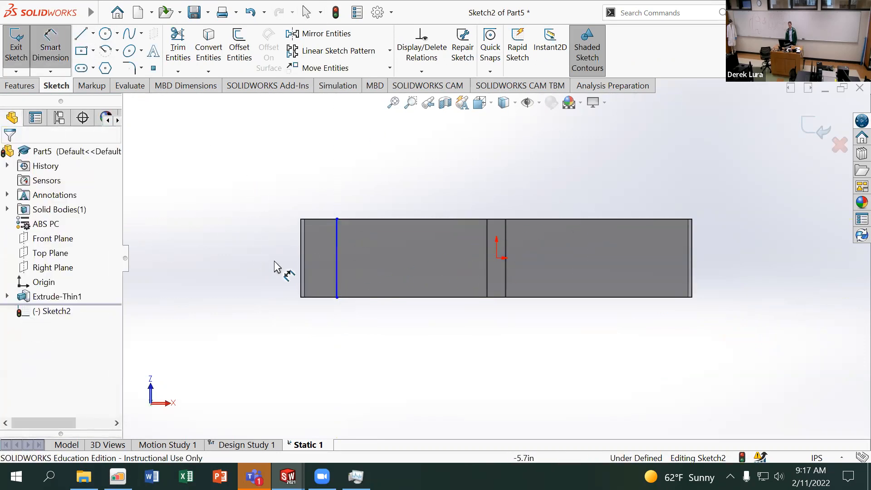
{"action": "left_click", "coordinate": [299, 261]}
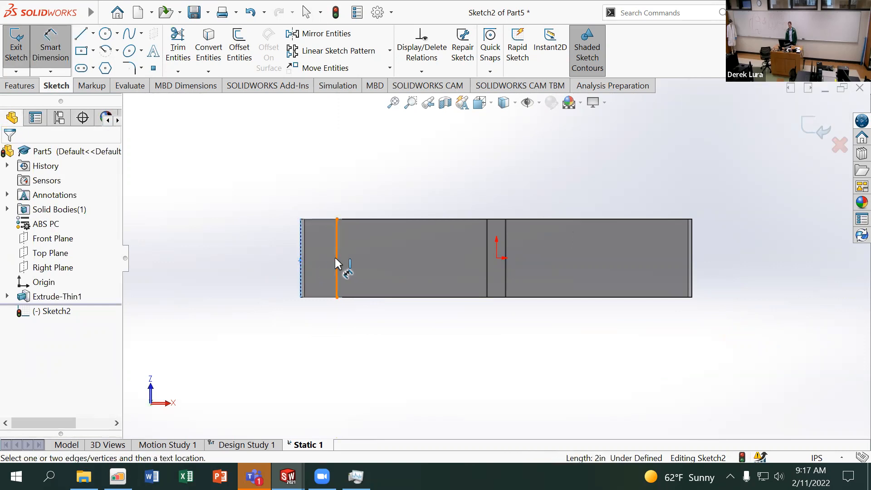
{"action": "left_click", "coordinate": [336, 265]}
{"action": "left_click", "coordinate": [291, 334]}
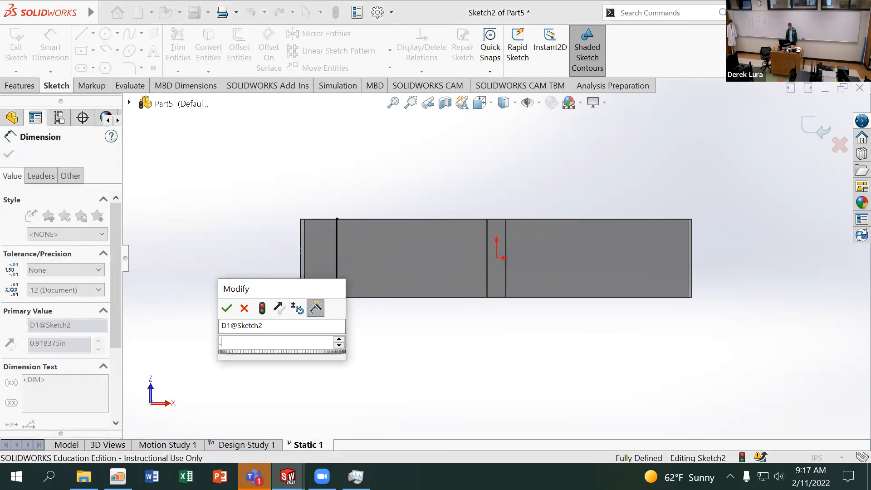
{"action": "key", "text": "Return"}
Step: Draw a second vertical line across the bottom face near the right end and dimension it 0.5 in from that end edge
{"action": "left_click", "coordinate": [82, 33]}
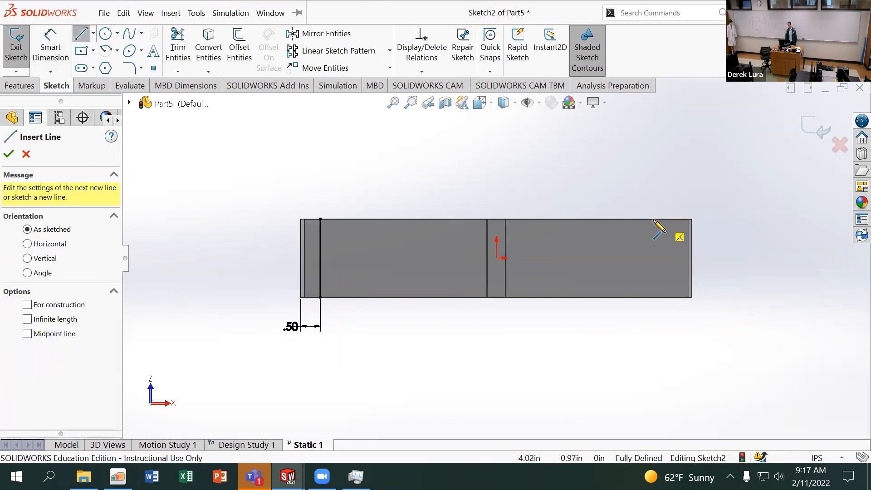
{"action": "left_click_drag", "start_coordinate": [654, 219], "coordinate": [654, 298]}
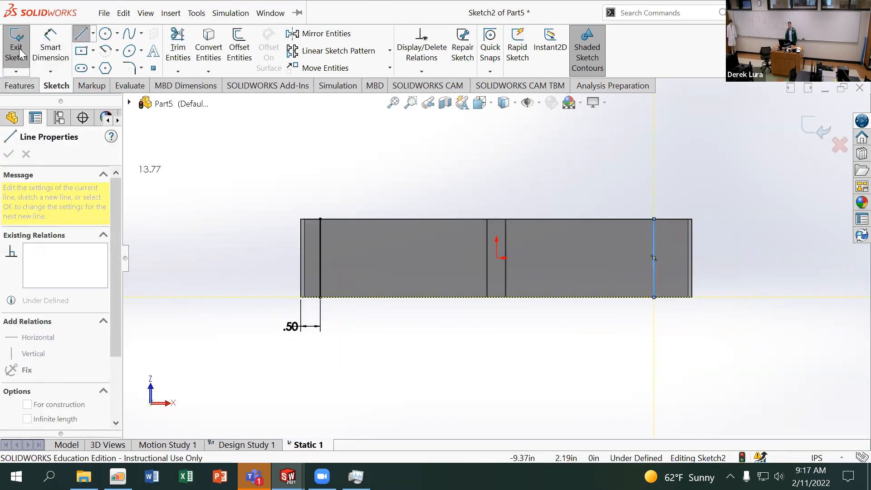
{"action": "left_click", "coordinate": [43, 42]}
{"action": "left_click", "coordinate": [654, 273]}
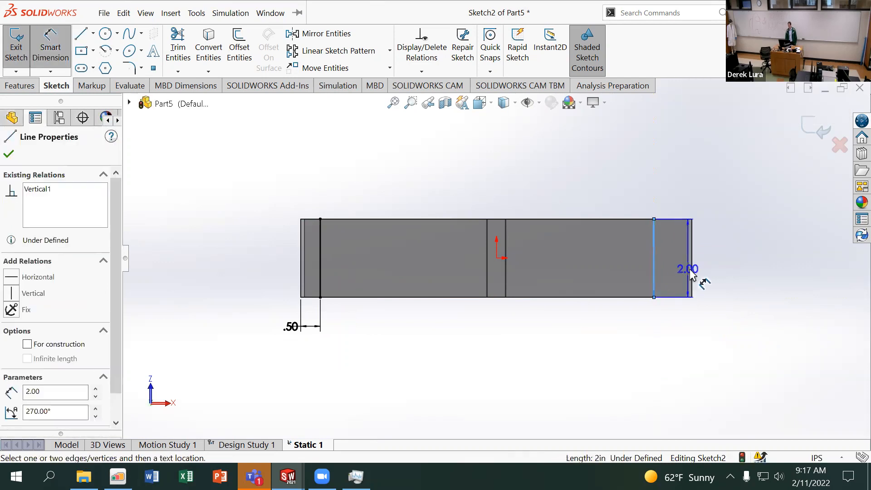
{"action": "left_click", "coordinate": [692, 273]}
{"action": "left_click", "coordinate": [672, 334]}
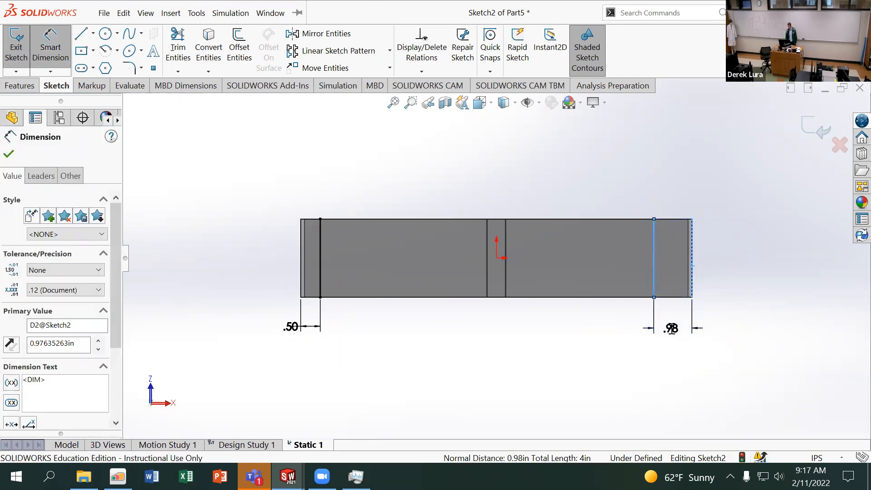
{"action": "type", "text": ".5"}
{"action": "key", "text": "Return"}
{"action": "left_click", "coordinate": [8, 155]}
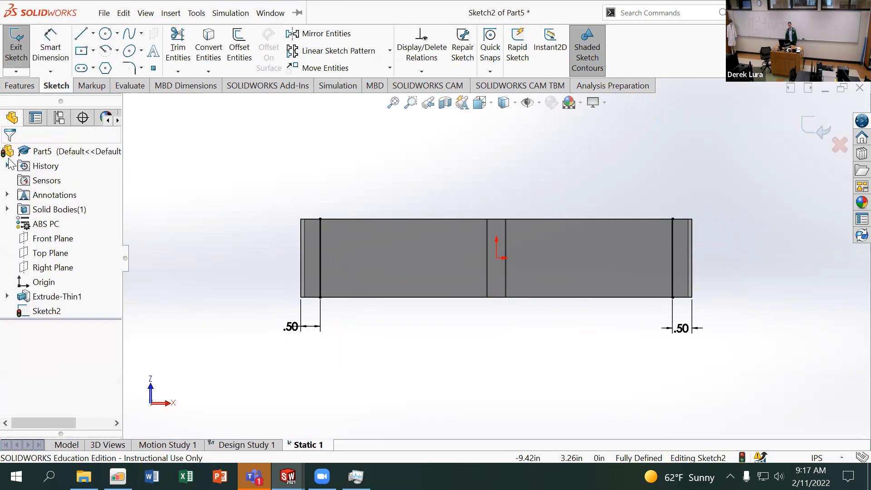
Step: Finish the bottom-face sketch and start a new fixture in the Static 1 study
{"action": "left_click", "coordinate": [816, 131]}
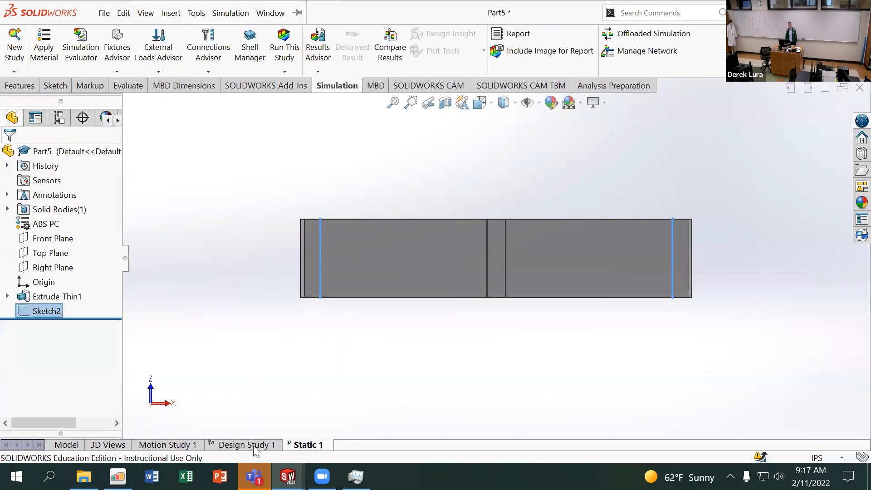
{"action": "left_click_drag", "start_coordinate": [63, 433], "coordinate": [67, 274]}
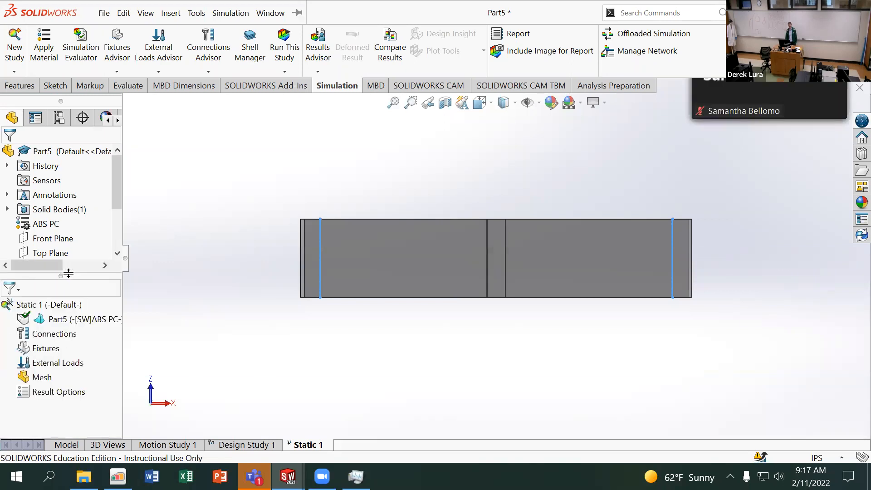
{"action": "right_click", "coordinate": [50, 348]}
{"action": "left_click", "coordinate": [95, 133]}
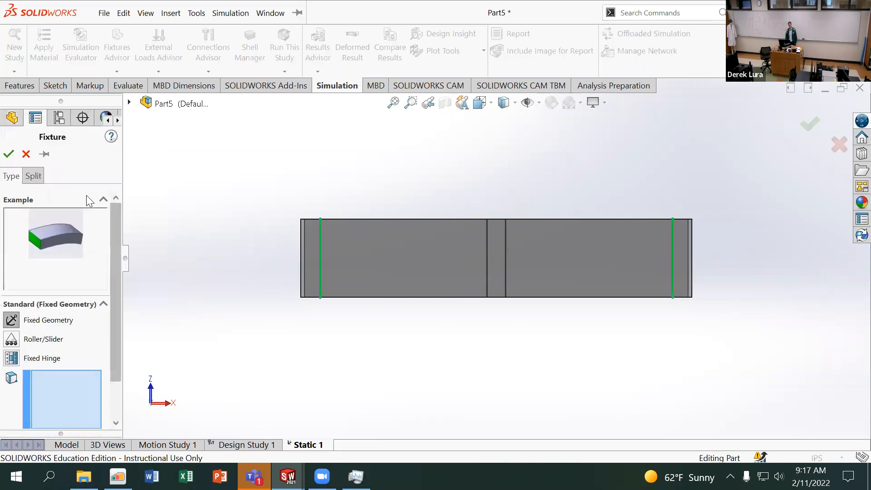
Step: Split the part's bottom face along the two sketched lines from within the fixture definition
{"action": "left_click", "coordinate": [37, 177]}
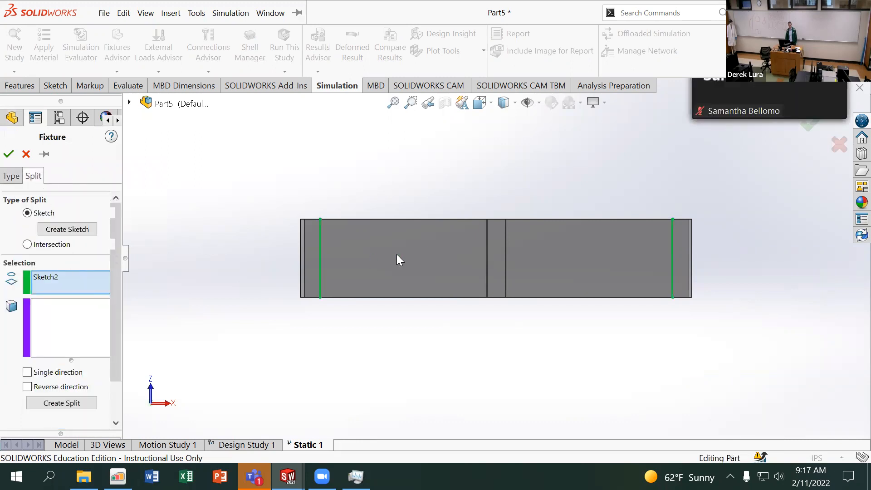
{"action": "middle_click_drag", "start_coordinate": [438, 255], "coordinate": [420, 303]}
{"action": "left_click", "coordinate": [48, 330]}
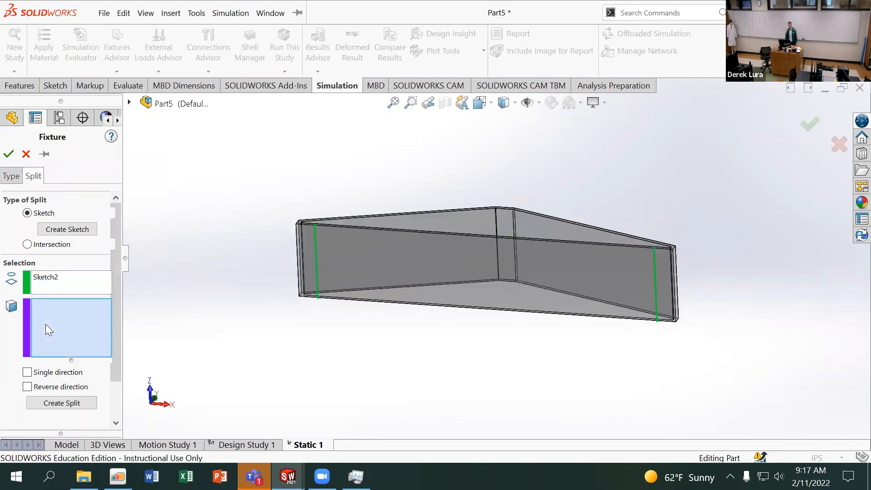
{"action": "left_click", "coordinate": [408, 265]}
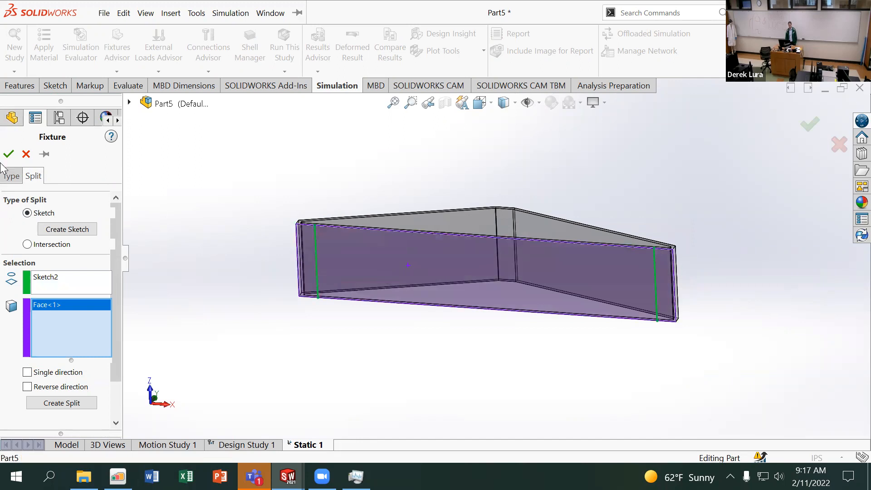
{"action": "left_click", "coordinate": [10, 176]}
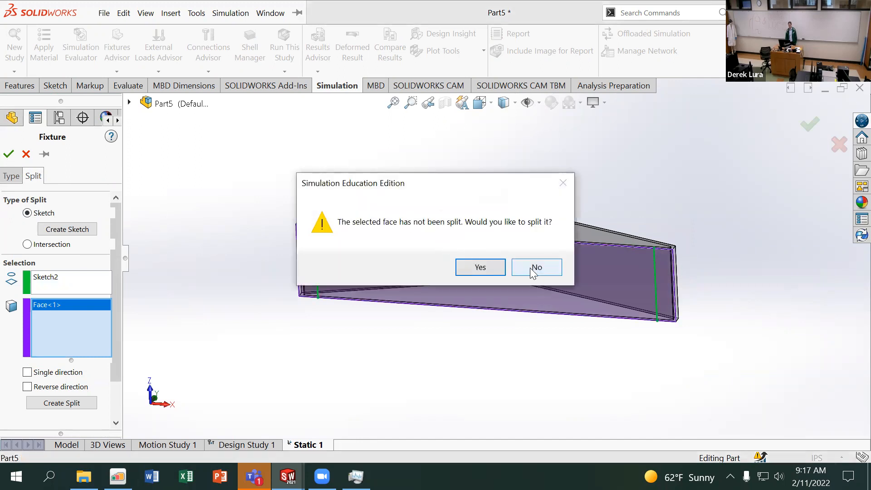
{"action": "left_click", "coordinate": [529, 266]}
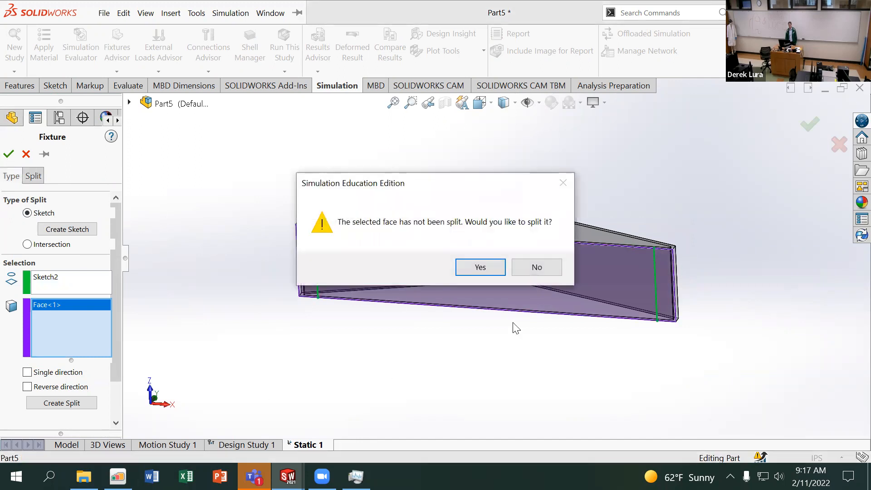
{"action": "left_click", "coordinate": [482, 267]}
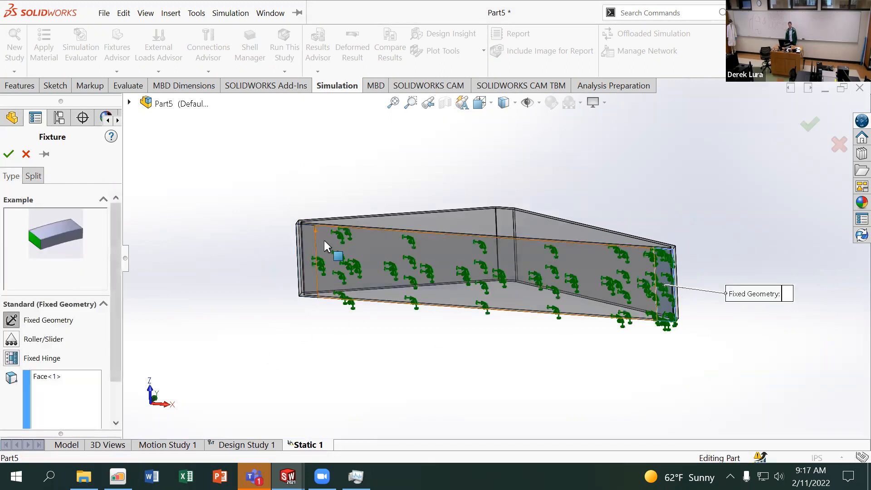
Step: Apply a Fixed Geometry fixture to the split strips at both ends of the bottom face
{"action": "middle_click_drag", "start_coordinate": [303, 360], "coordinate": [331, 392]}
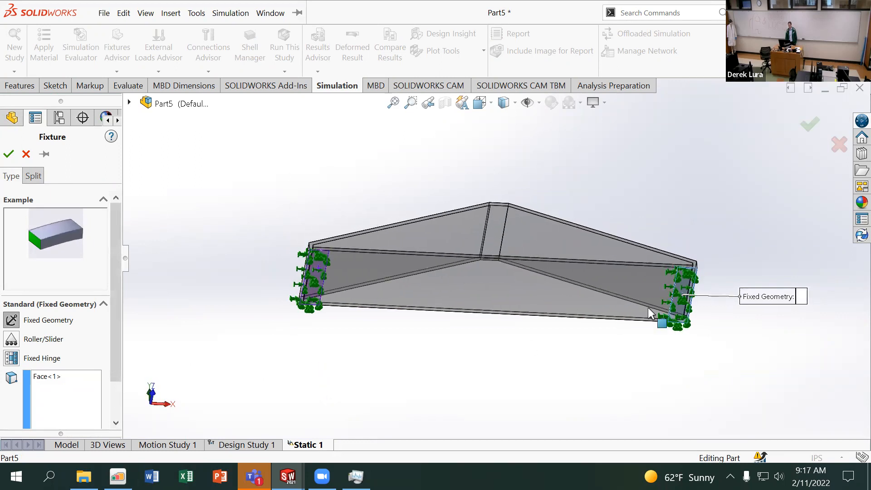
{"action": "left_click", "coordinate": [687, 289]}
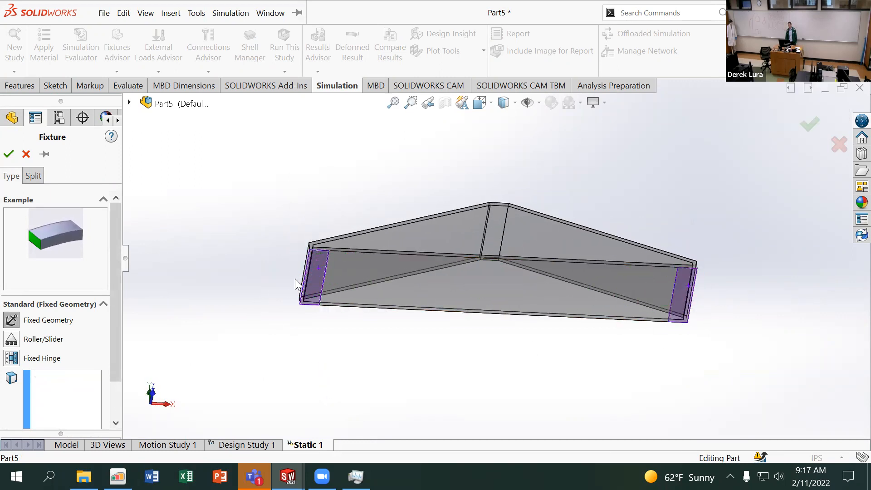
{"action": "left_click", "coordinate": [319, 274]}
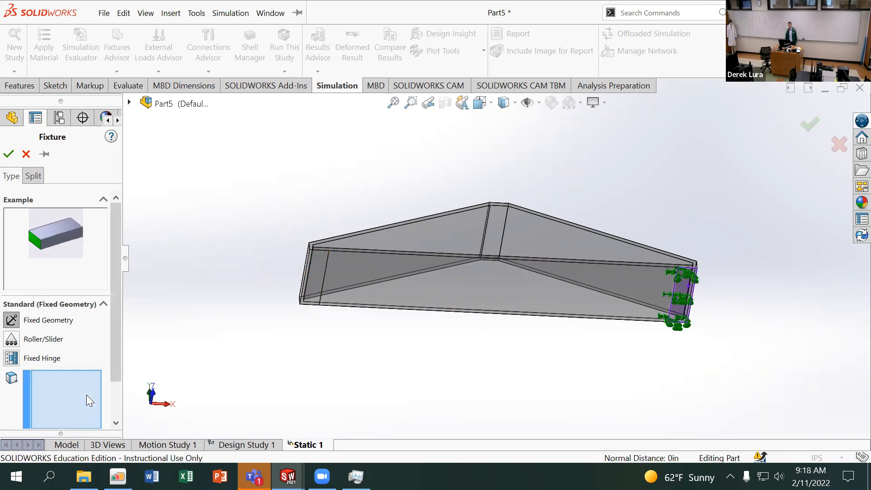
{"action": "left_click", "coordinate": [326, 286]}
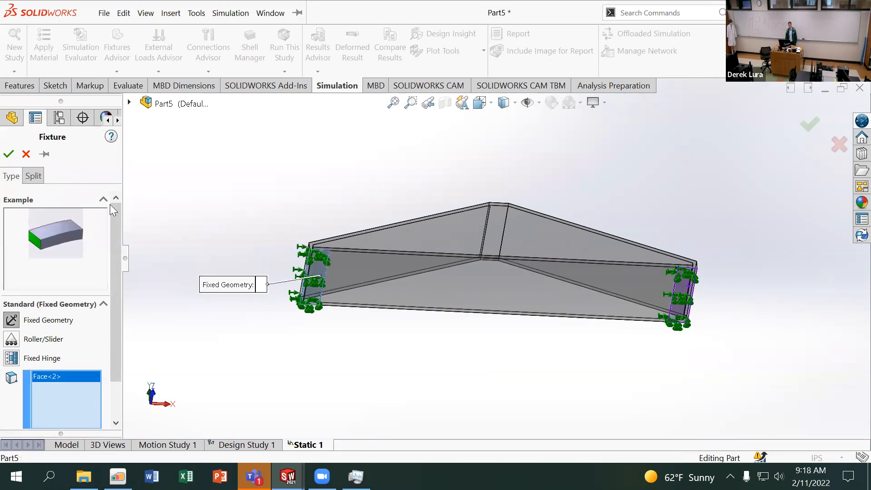
{"action": "left_click", "coordinate": [8, 154]}
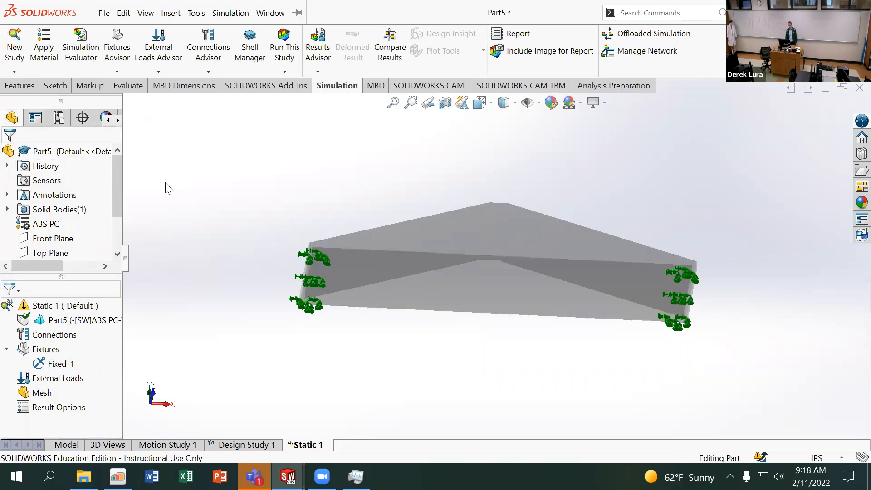
Step: Edit the fixed fixture to release the right end strip, keeping only the left end strip of the bottom face fixed
{"action": "left_click", "coordinate": [54, 365]}
{"action": "right_click", "coordinate": [55, 368]}
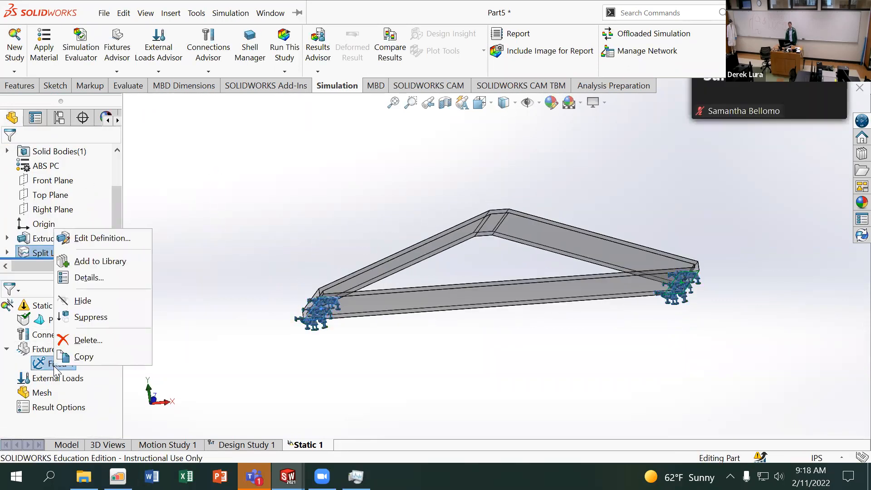
{"action": "left_click", "coordinate": [93, 237]}
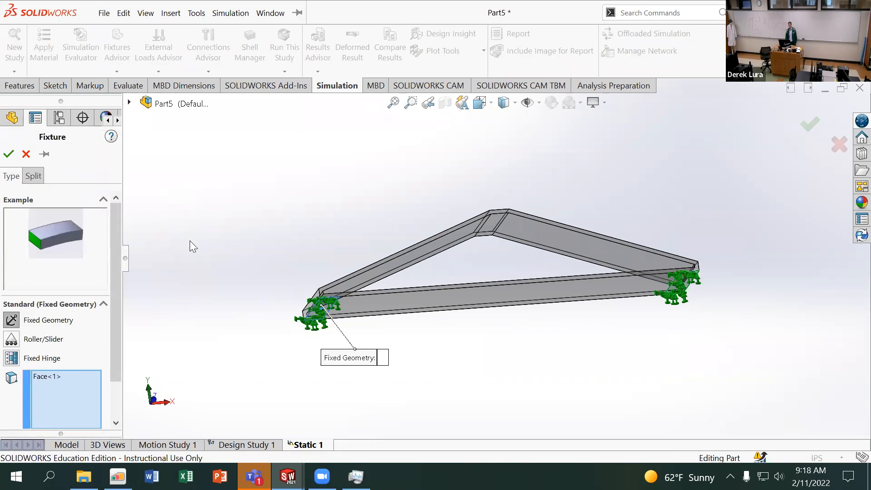
{"action": "middle_click_drag", "start_coordinate": [248, 213], "coordinate": [254, 190]}
{"action": "middle_click_drag", "start_coordinate": [700, 324], "coordinate": [685, 333]}
{"action": "left_click", "coordinate": [691, 307]}
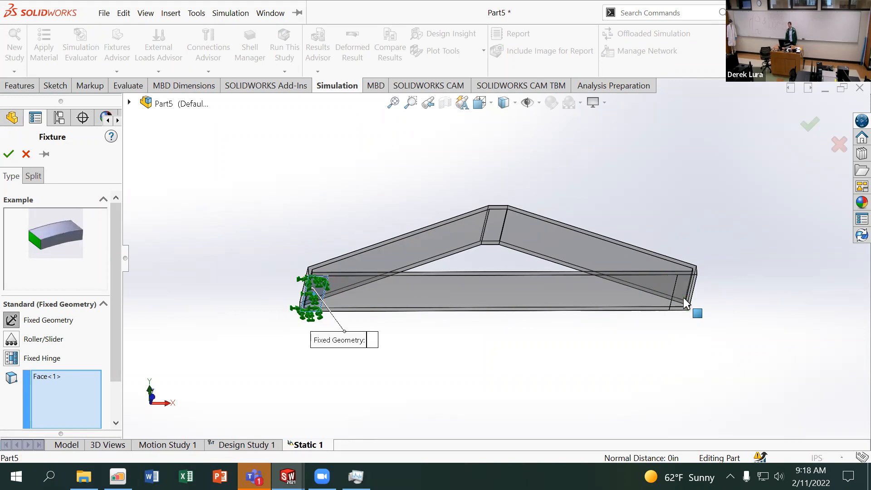
{"action": "scroll", "coordinate": [94, 348], "scroll_direction": "down", "scroll_amount": 2}
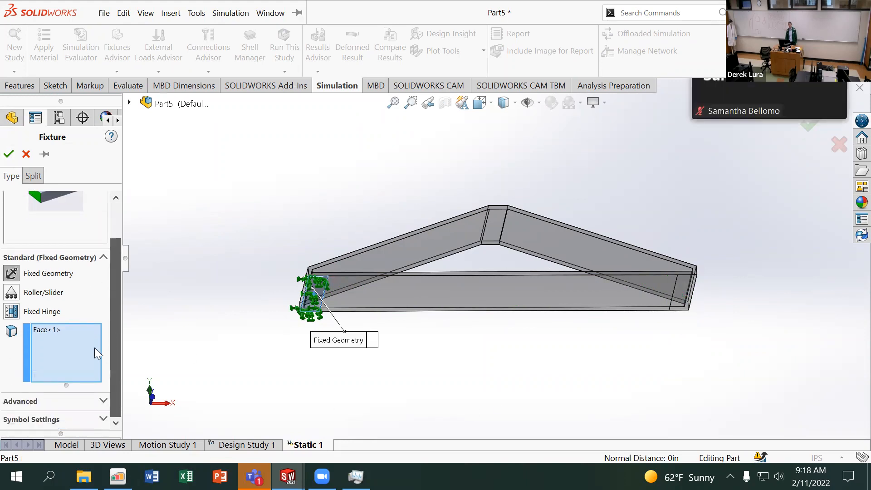
{"action": "left_click", "coordinate": [8, 154]}
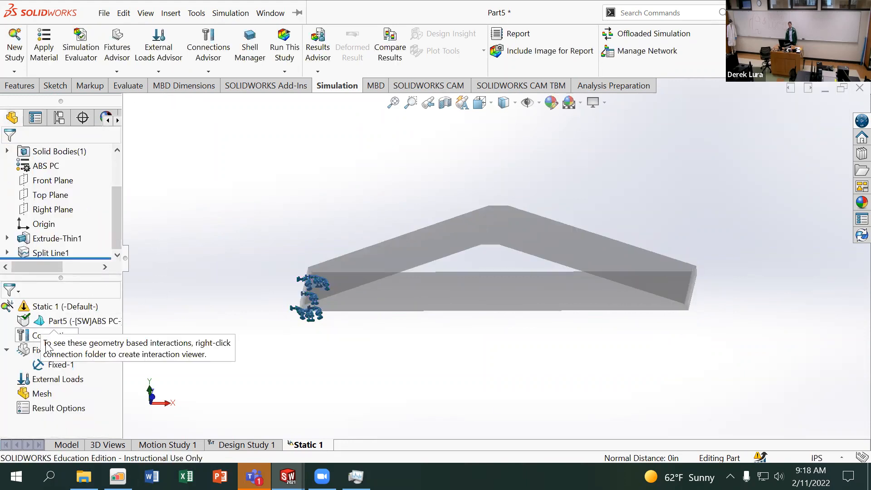
Step: Add a Roller/Slider fixture on the split strip at the right end of the bottom face
{"action": "right_click", "coordinate": [52, 352]}
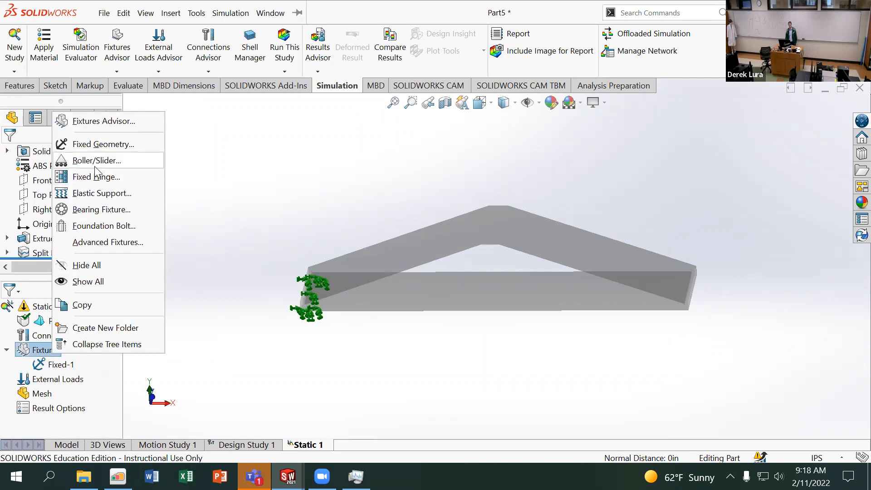
{"action": "left_click", "coordinate": [91, 160]}
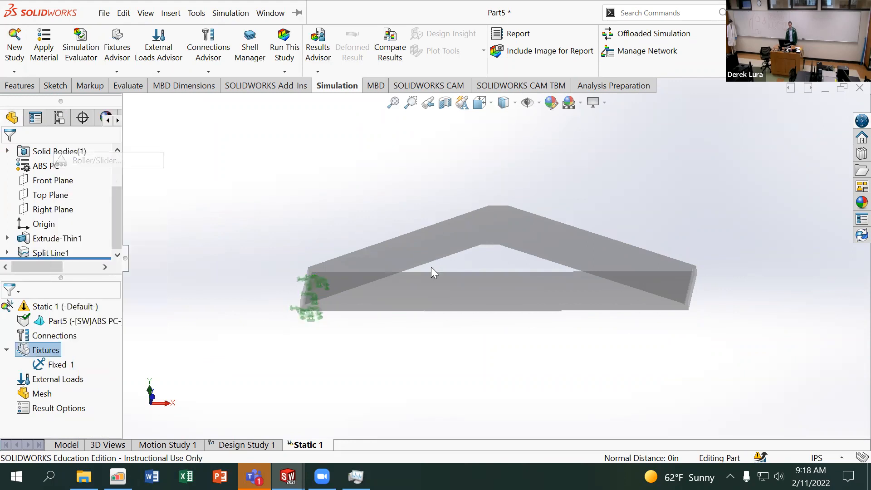
{"action": "left_click", "coordinate": [676, 289]}
{"action": "left_click", "coordinate": [8, 154]}
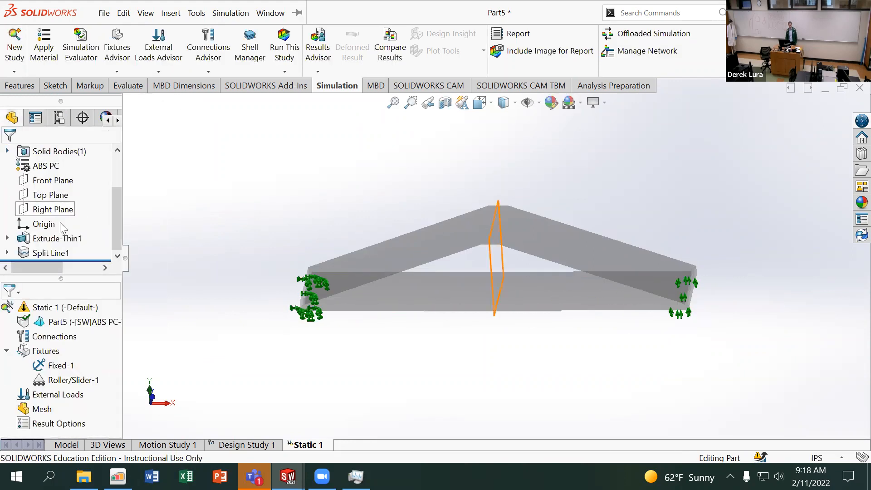
Step: Examine the split line feature and the fixture symbols at both ends of the part
{"action": "scroll", "coordinate": [109, 207], "scroll_direction": "up", "scroll_amount": 2}
{"action": "scroll", "coordinate": [118, 183], "scroll_direction": "down", "scroll_amount": 2}
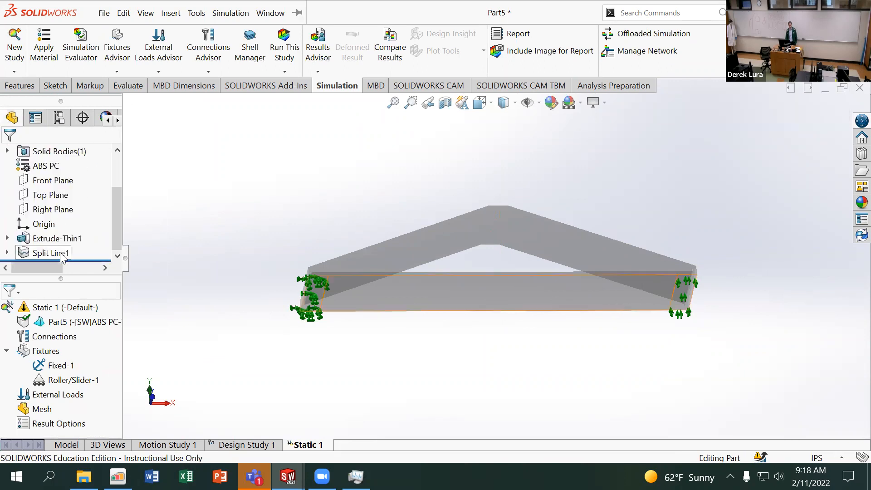
{"action": "left_click", "coordinate": [63, 254]}
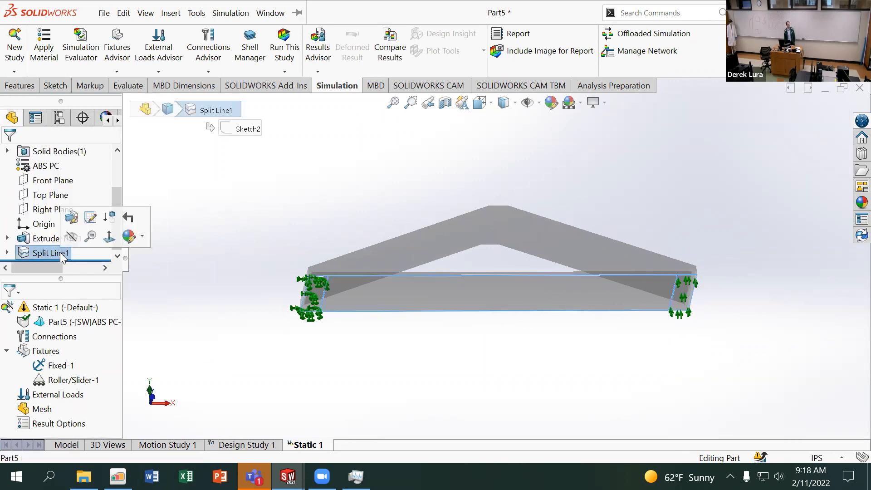
{"action": "left_click", "coordinate": [486, 410]}
{"action": "middle_click_drag", "start_coordinate": [481, 390], "coordinate": [491, 429]}
{"action": "middle_click_drag", "start_coordinate": [500, 396], "coordinate": [487, 293]}
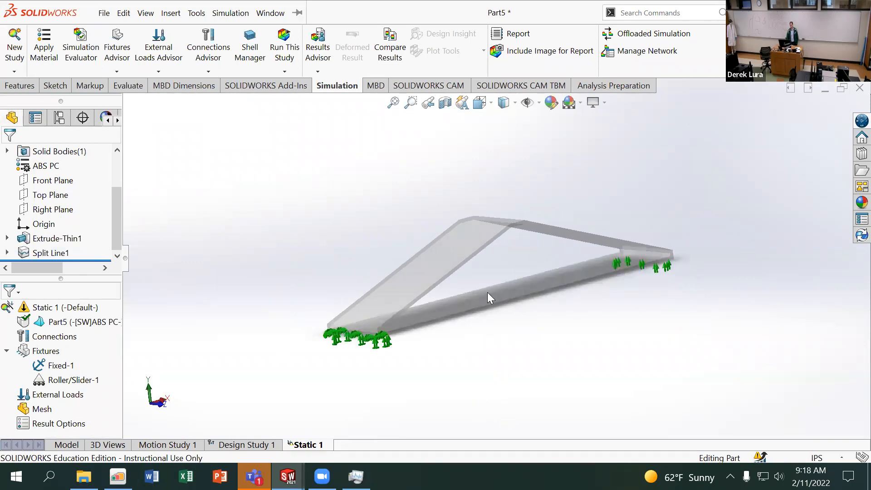
{"action": "left_click", "coordinate": [504, 103]}
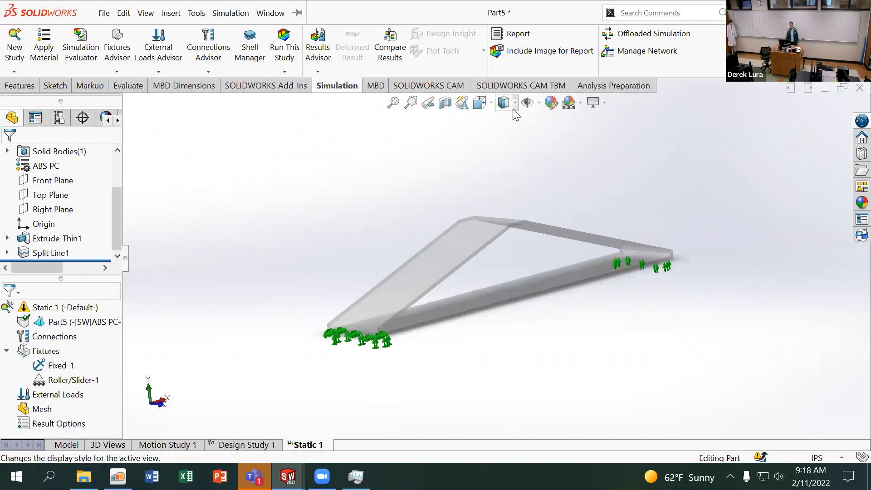
{"action": "left_click", "coordinate": [506, 135]}
{"action": "mouse_move", "coordinate": [447, 191]}
{"action": "middle_mouse_down"}
{"action": "mouse_move", "coordinate": [399, 185]}
{"action": "mouse_move", "coordinate": [395, 166]}
{"action": "mouse_move", "coordinate": [409, 133]}
{"action": "mouse_move", "coordinate": [409, 171]}
{"action": "mouse_move", "coordinate": [372, 194]}
{"action": "mouse_move", "coordinate": [423, 196]}
{"action": "mouse_move", "coordinate": [367, 207]}
{"action": "mouse_move", "coordinate": [371, 220]}
{"action": "mouse_move", "coordinate": [597, 331]}
{"action": "middle_mouse_up"}
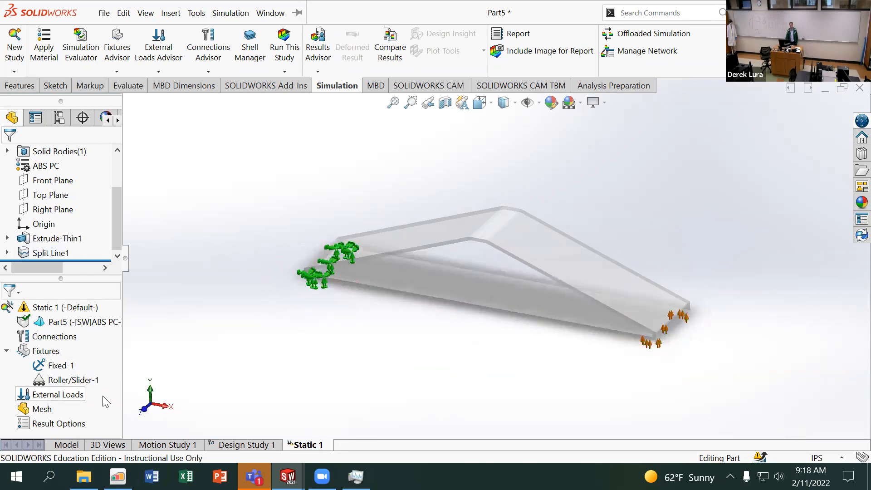
Step: Apply a normal force of 50 lbf in English (IPS) units to the flat face at the bridge's peak
{"action": "right_click", "coordinate": [67, 396]}
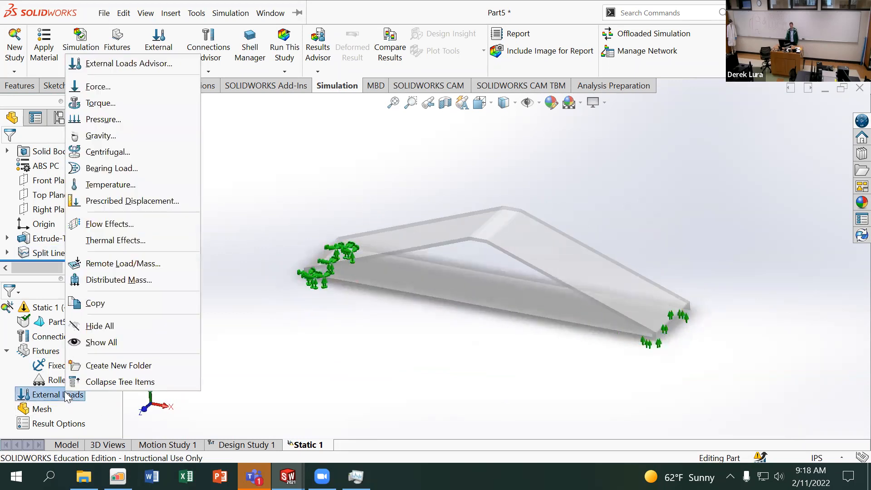
{"action": "left_click", "coordinate": [104, 87]}
{"action": "left_click", "coordinate": [495, 227]}
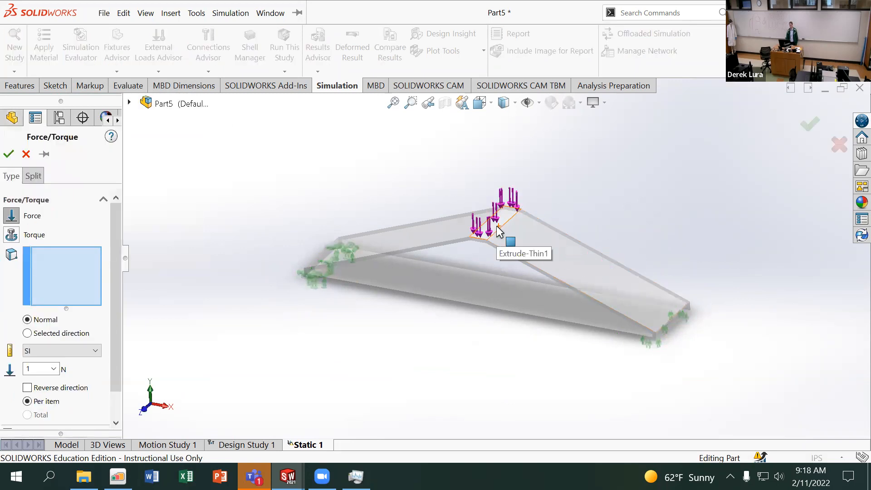
{"action": "left_click", "coordinate": [45, 351]}
{"action": "left_click", "coordinate": [43, 370]}
{"action": "double_click", "coordinate": [42, 369]}
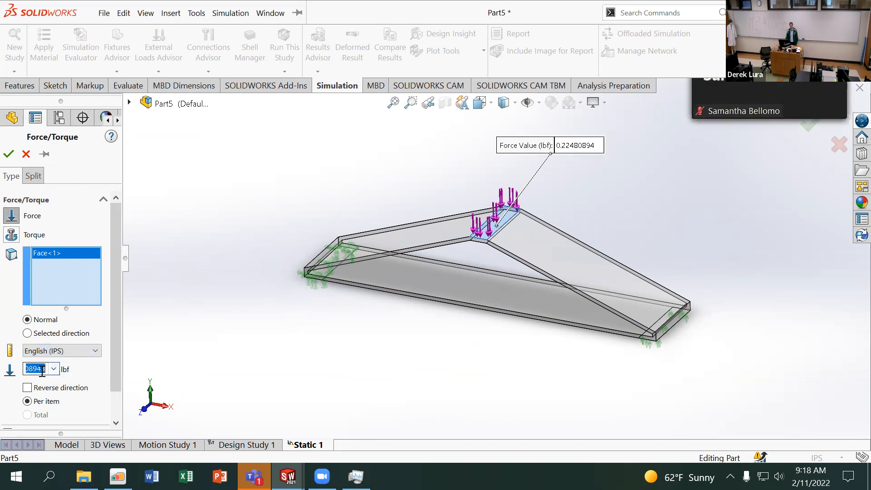
{"action": "type", "text": "50"}
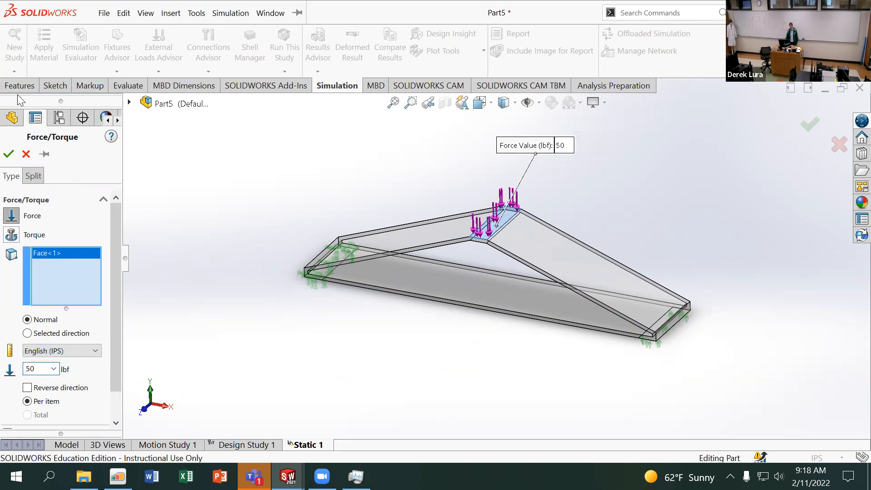
{"action": "left_click", "coordinate": [8, 154]}
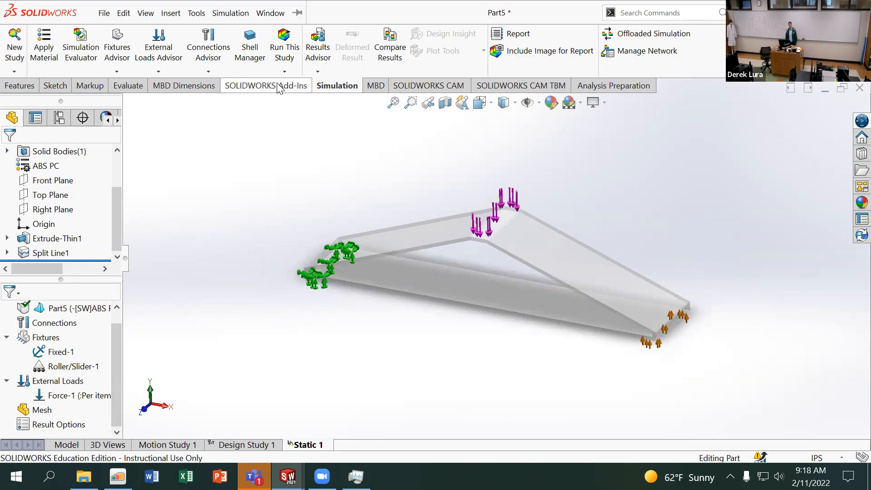
Step: Run the static study and examine the deformed von Mises stress plot from several angles
{"action": "mouse_move", "coordinate": [115, 361]}
{"action": "left_mouse_down"}
{"action": "mouse_move", "coordinate": [114, 340]}
{"action": "mouse_move", "coordinate": [115, 362]}
{"action": "left_mouse_up"}
{"action": "left_click", "coordinate": [294, 52]}
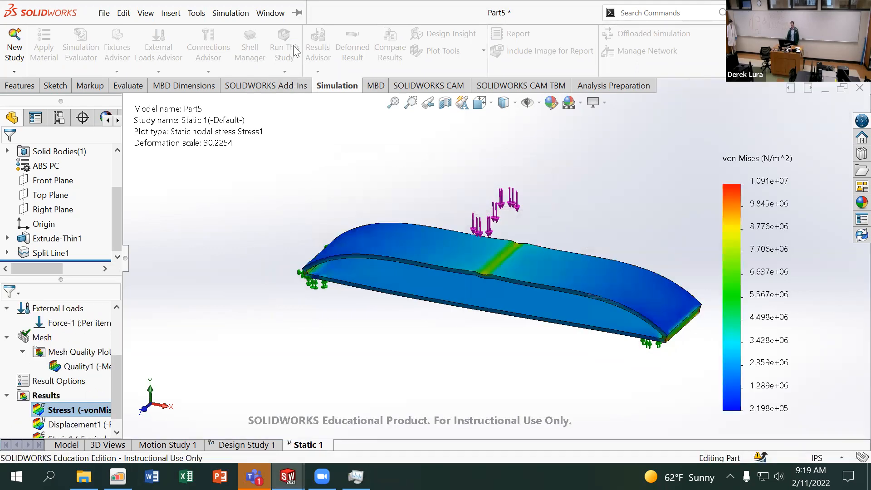
{"action": "middle_click_drag", "start_coordinate": [374, 147], "coordinate": [245, 153]}
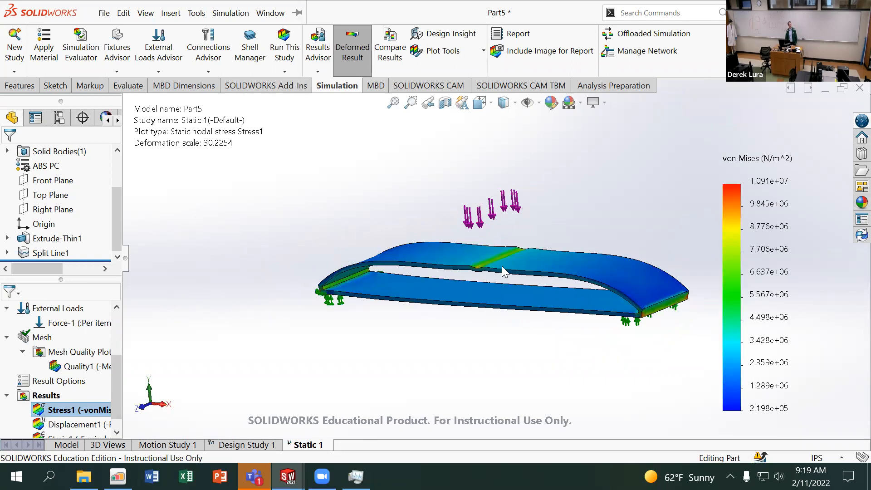
{"action": "middle_click_drag", "start_coordinate": [501, 266], "coordinate": [535, 232]}
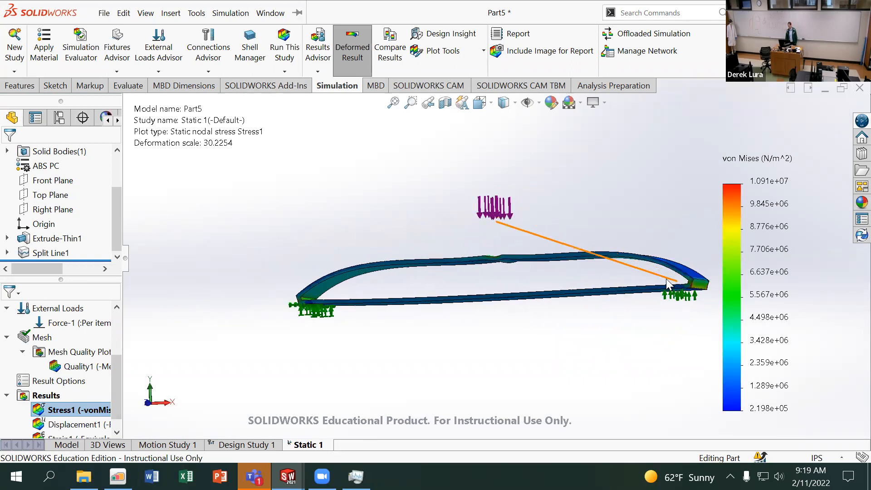
Step: Examine the stress at the roller-supported end against the legend, and view the whole deformed bridge
{"action": "scroll", "coordinate": [667, 284], "scroll_direction": "down", "scroll_amount": 3}
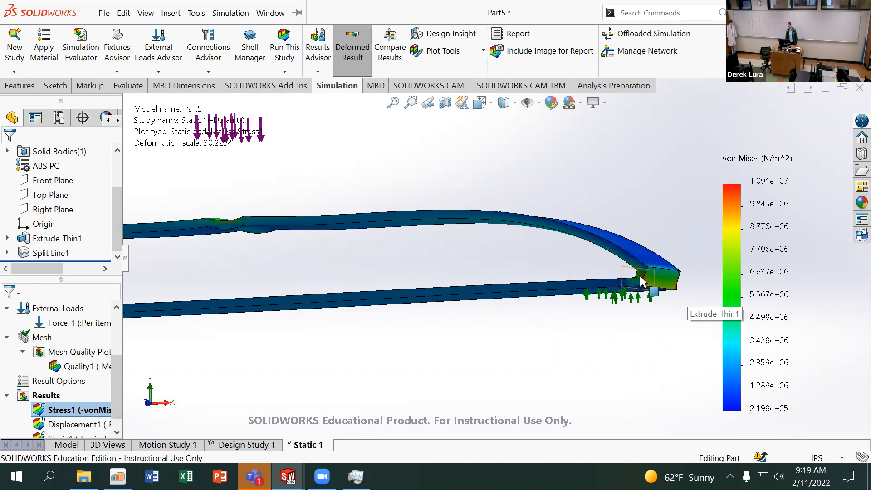
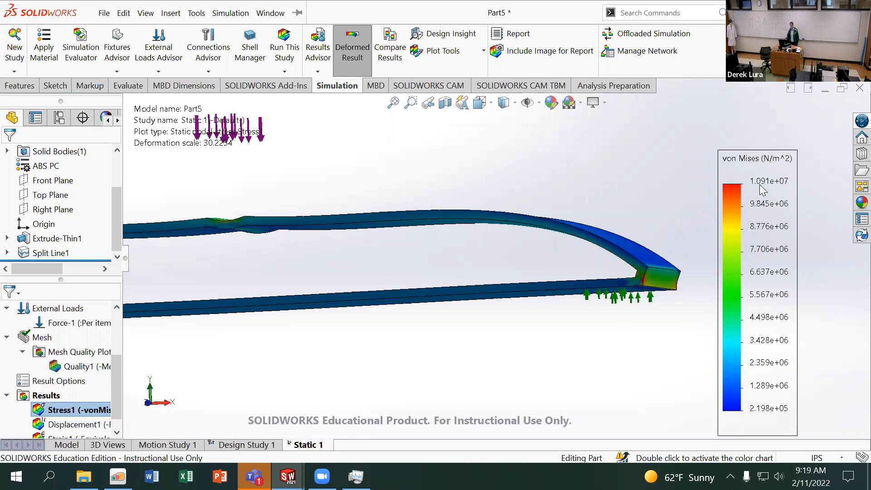
{"action": "left_click", "coordinate": [85, 324]}
{"action": "key", "text": "f"}
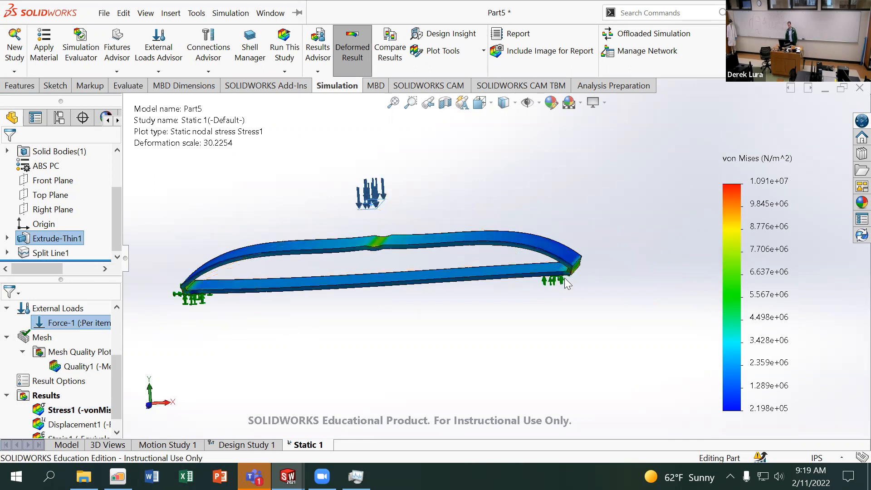
{"action": "middle_click_drag", "start_coordinate": [340, 257], "coordinate": [342, 236]}
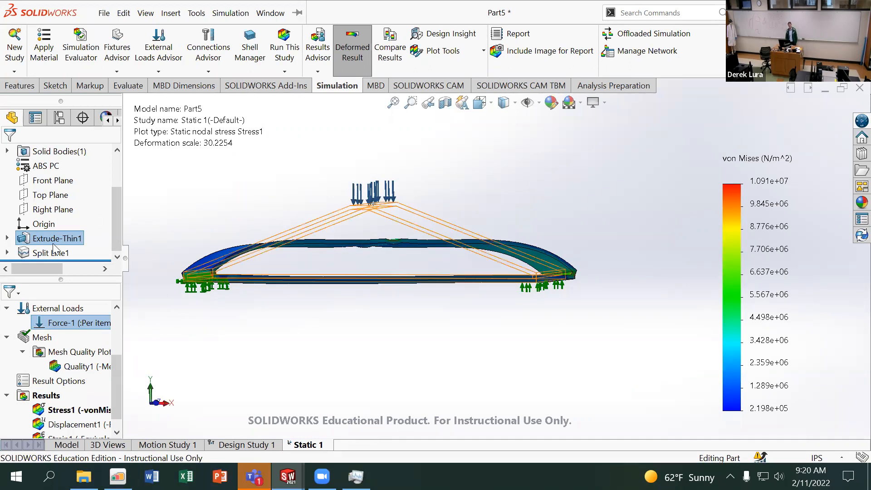
Step: Sketch the bridge's inner outline on the Front Plane by converting its six inner edges
{"action": "left_click", "coordinate": [71, 446]}
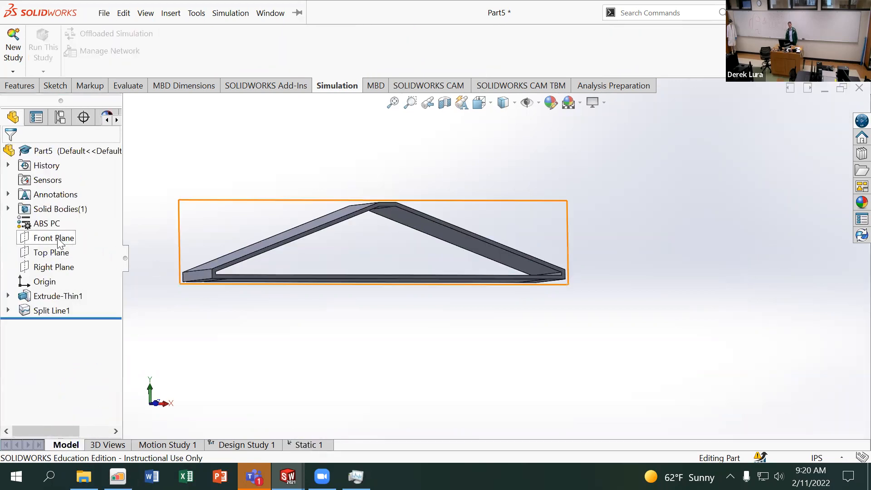
{"action": "left_click", "coordinate": [58, 243]}
{"action": "left_click", "coordinate": [64, 223]}
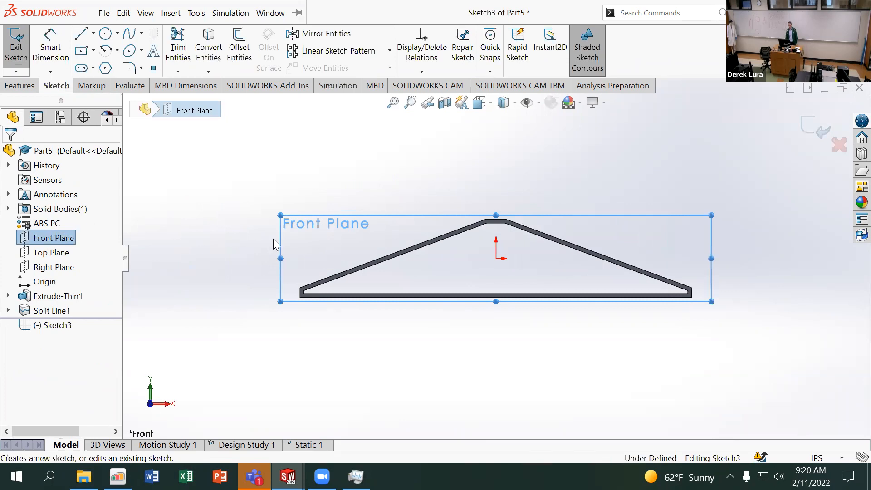
{"action": "left_click", "coordinate": [209, 48]}
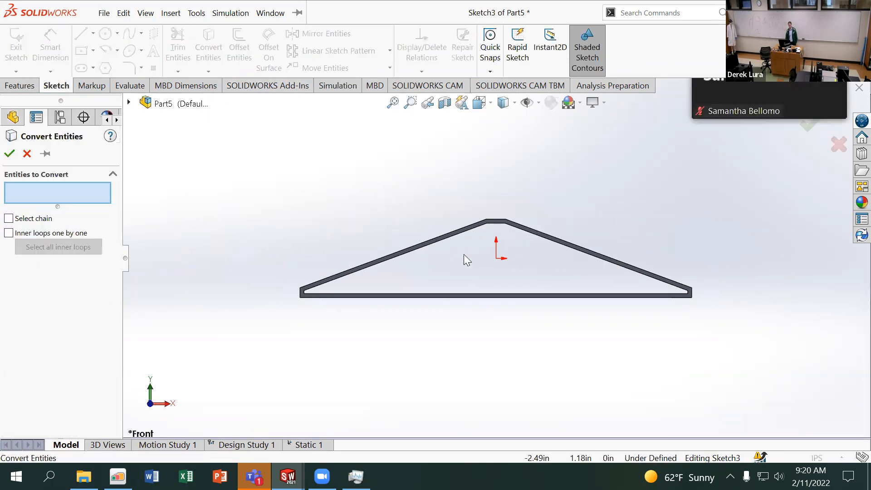
{"action": "left_click", "coordinate": [440, 239]}
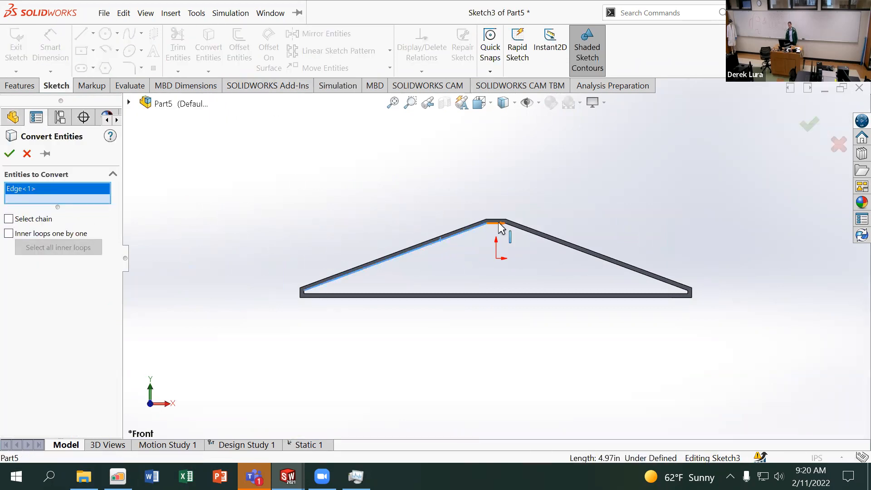
{"action": "left_click", "coordinate": [499, 223]}
{"action": "left_click", "coordinate": [516, 226]}
{"action": "left_click", "coordinate": [502, 294]}
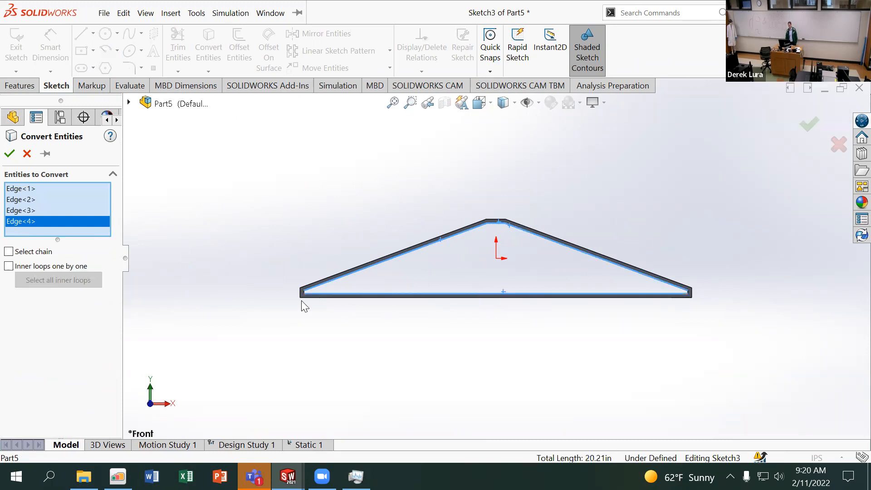
{"action": "scroll", "coordinate": [302, 301], "scroll_direction": "up", "scroll_amount": 3}
{"action": "left_click", "coordinate": [381, 293]}
{"action": "scroll", "coordinate": [660, 248], "scroll_direction": "down", "scroll_amount": 3}
{"action": "scroll", "coordinate": [831, 286], "scroll_direction": "up", "scroll_amount": 2}
{"action": "left_click", "coordinate": [828, 286]}
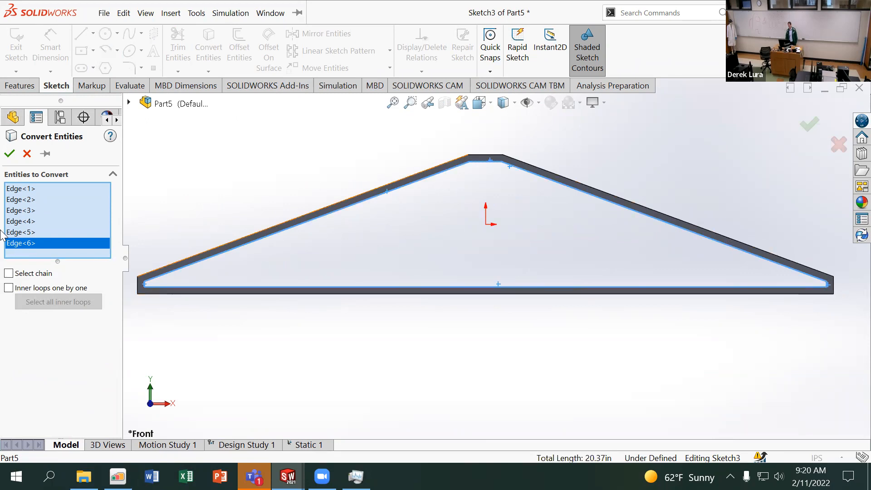
{"action": "left_click", "coordinate": [10, 154]}
Step: Extrude the inner outline 0.10 in with the Mid Plane end condition, merging it into the body as a web
{"action": "left_click", "coordinate": [19, 86]}
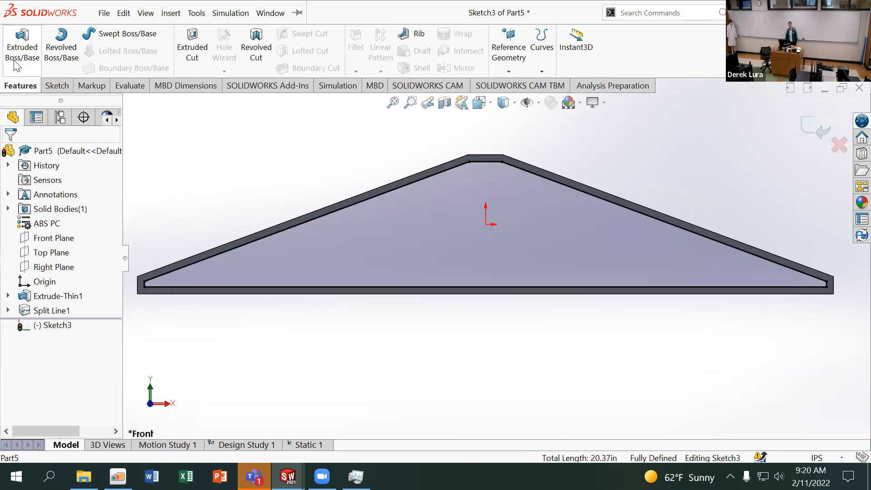
{"action": "left_click", "coordinate": [23, 49]}
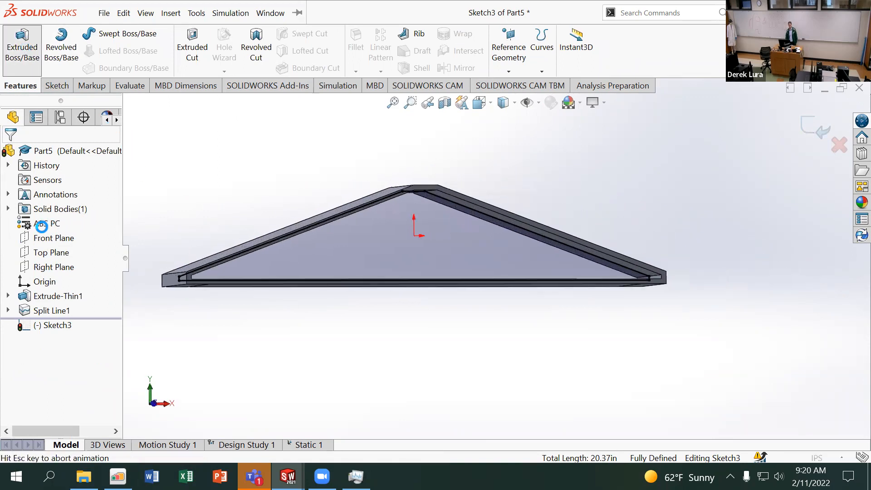
{"action": "left_click", "coordinate": [51, 225]}
{"action": "left_click", "coordinate": [46, 295]}
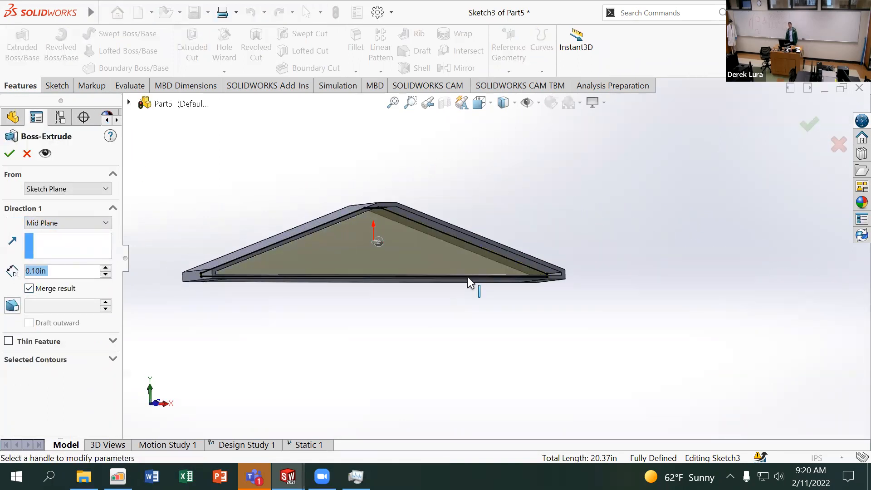
{"action": "middle_click_drag", "start_coordinate": [471, 286], "coordinate": [410, 349]}
{"action": "left_click", "coordinate": [9, 155]}
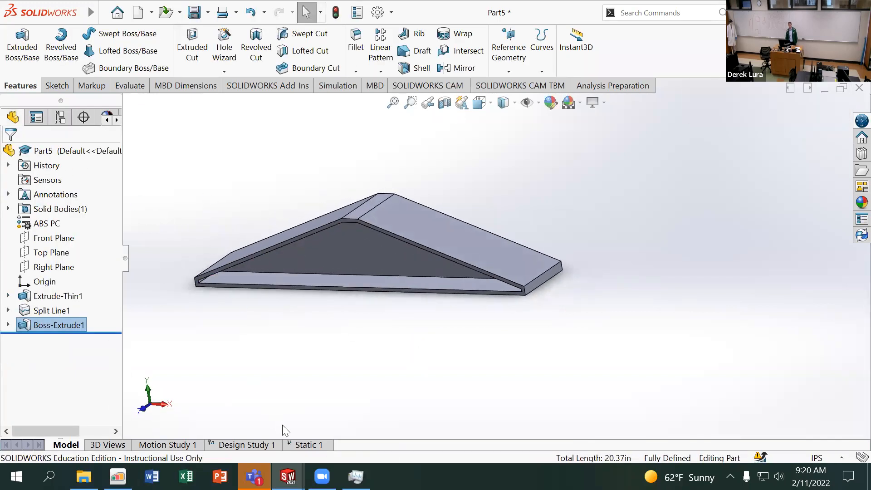
Step: Rerun the Static 1 study with the web added and examine the deformed von Mises stress plot
{"action": "left_click", "coordinate": [293, 444]}
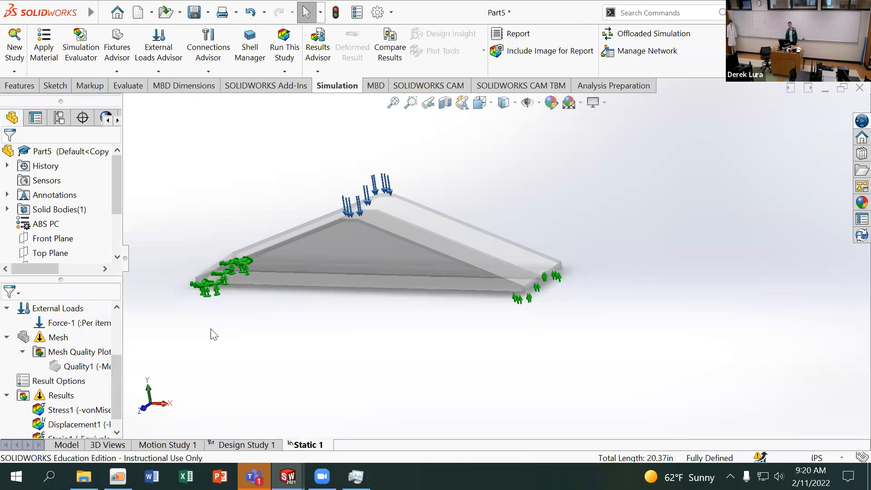
{"action": "left_click", "coordinate": [284, 45]}
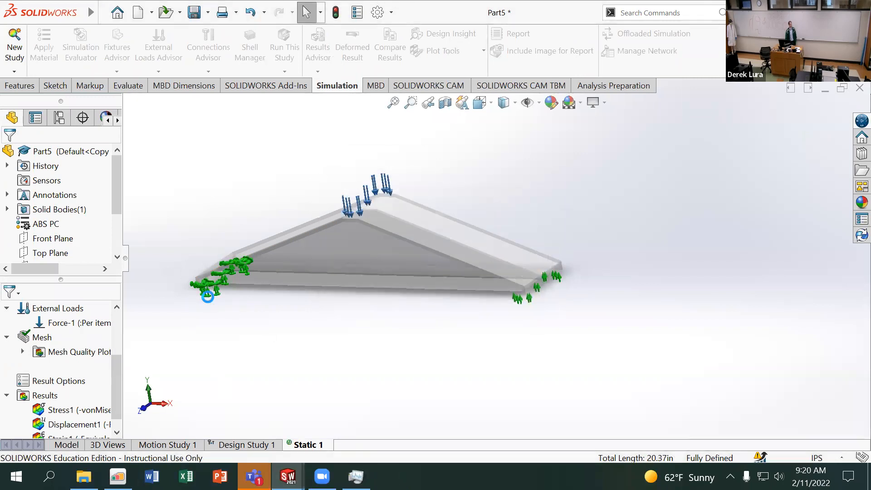
{"action": "mouse_move", "coordinate": [354, 205]}
{"action": "middle_mouse_down"}
{"action": "mouse_move", "coordinate": [381, 159]}
{"action": "mouse_move", "coordinate": [354, 195]}
{"action": "mouse_move", "coordinate": [366, 222]}
{"action": "middle_mouse_up"}
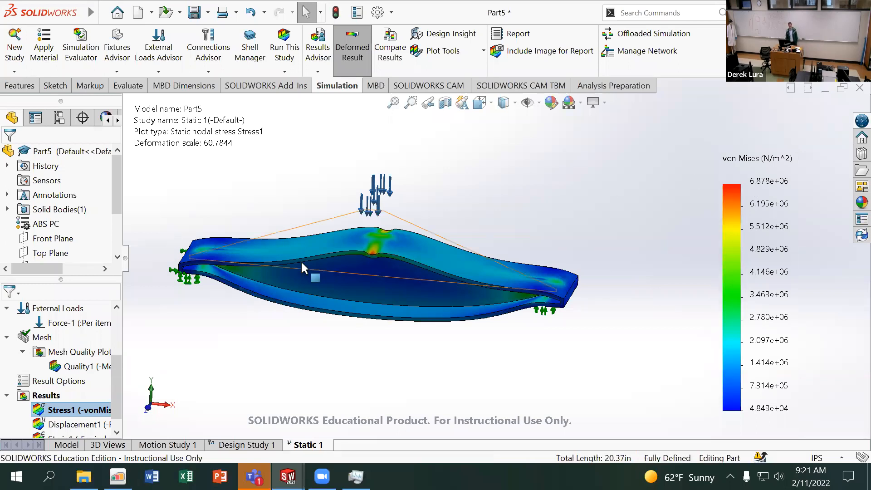
Step: Open Design Study 1
{"action": "left_click", "coordinate": [234, 446]}
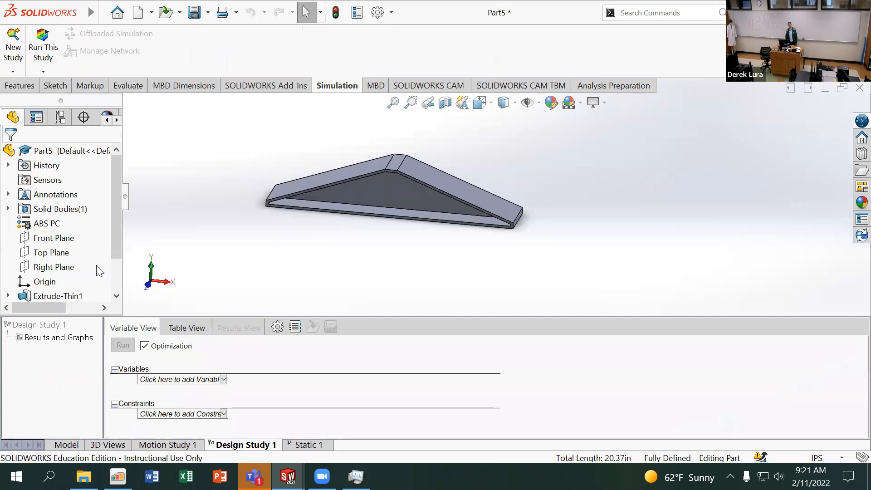
{"action": "left_click", "coordinate": [162, 381]}
{"action": "left_click", "coordinate": [168, 390]}
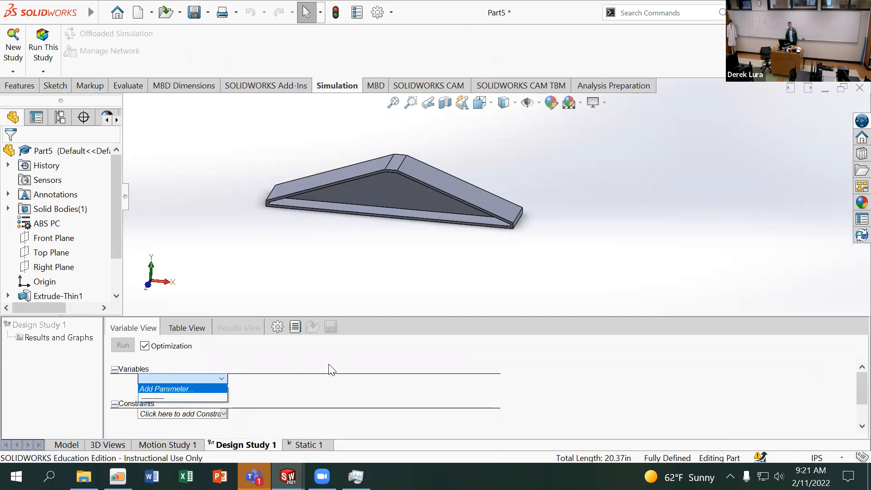
{"action": "left_click", "coordinate": [159, 380]}
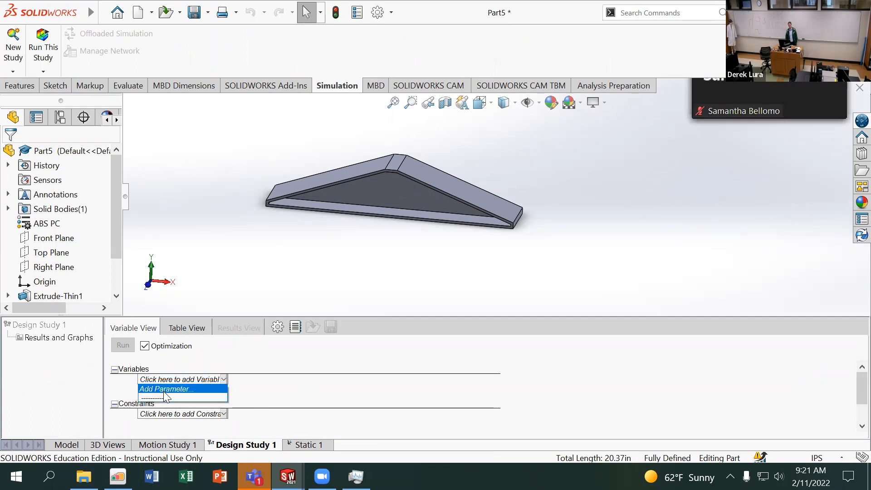
{"action": "left_click", "coordinate": [167, 390]}
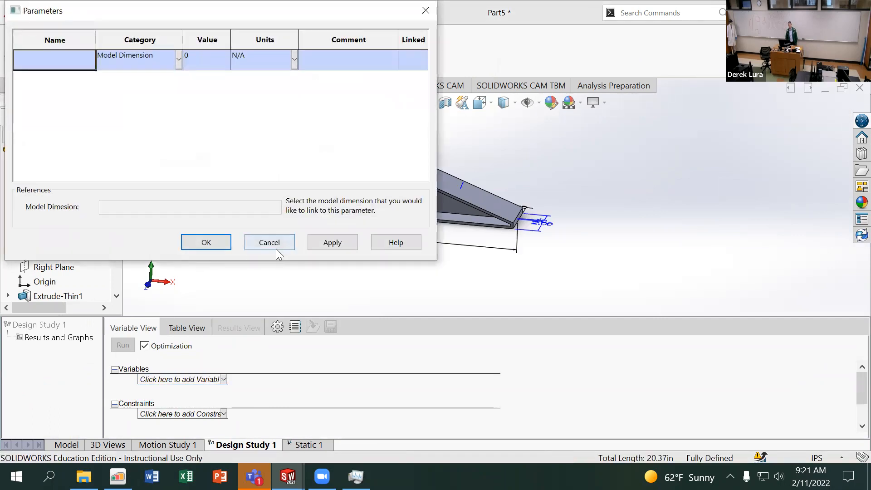
{"action": "left_click", "coordinate": [275, 249]}
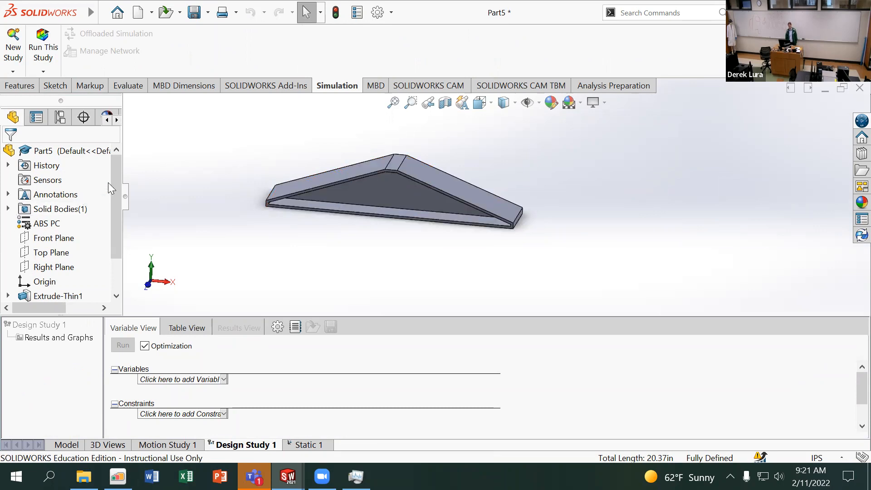
Step: Add a design study variable named Thick, linked to the web's 0.1 in extrusion depth, and apply it
{"action": "scroll", "coordinate": [108, 182], "scroll_direction": "down", "scroll_amount": 1}
{"action": "left_click", "coordinate": [158, 378]}
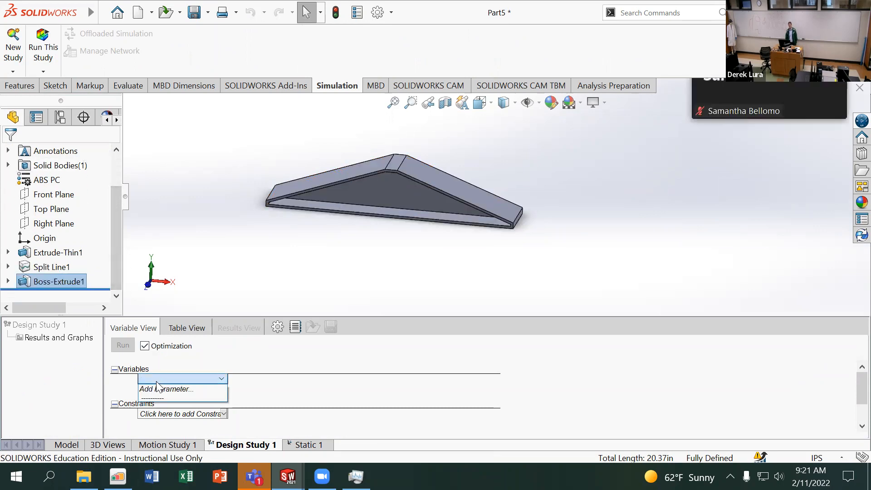
{"action": "left_click", "coordinate": [156, 389]}
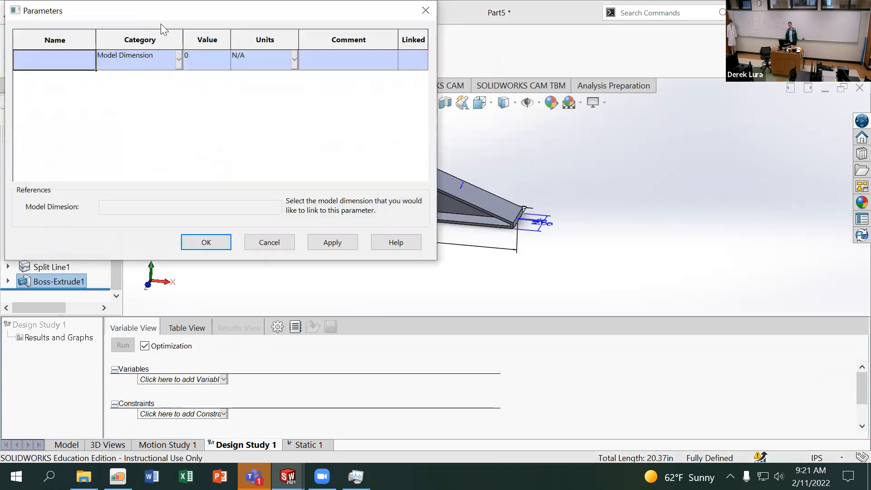
{"action": "left_click_drag", "start_coordinate": [160, 24], "coordinate": [716, 158]}
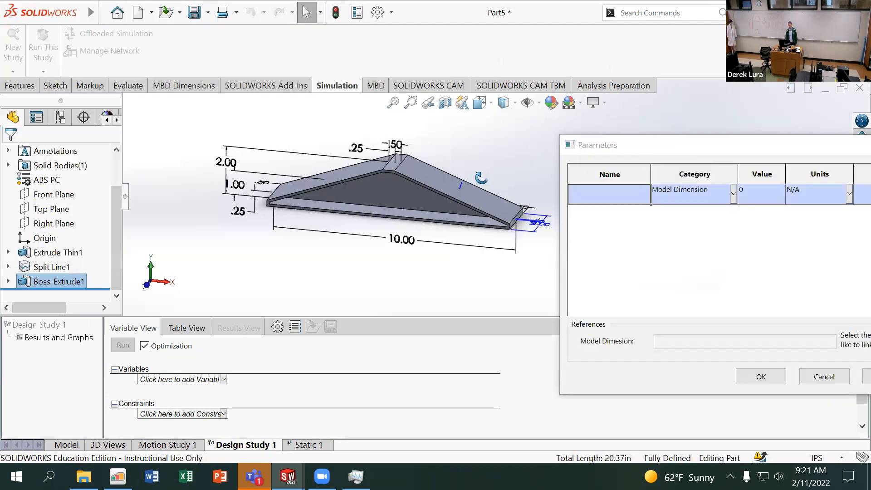
{"action": "middle_click_drag", "start_coordinate": [443, 186], "coordinate": [437, 244]}
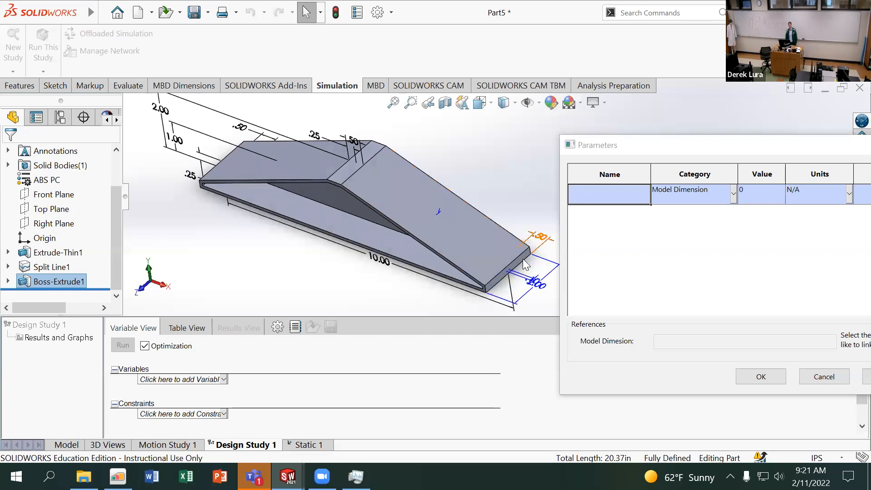
{"action": "left_click", "coordinate": [536, 284]}
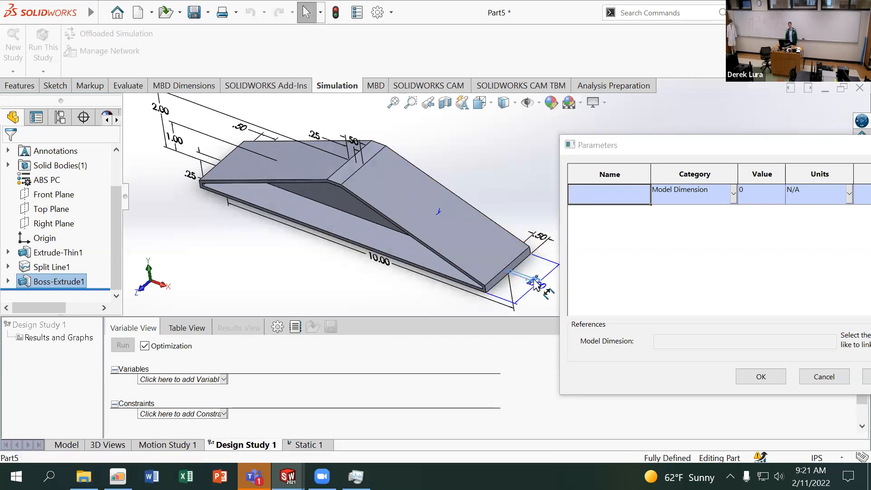
{"action": "left_click", "coordinate": [524, 274]}
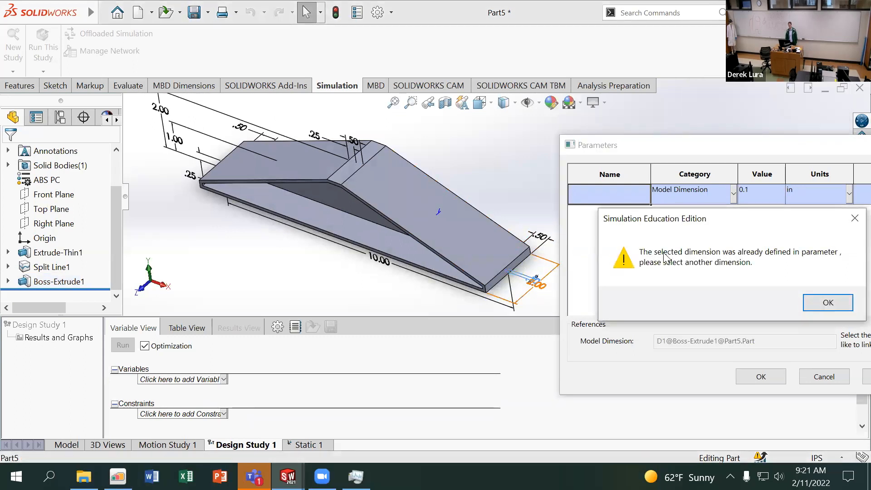
{"action": "left_click", "coordinate": [824, 305]}
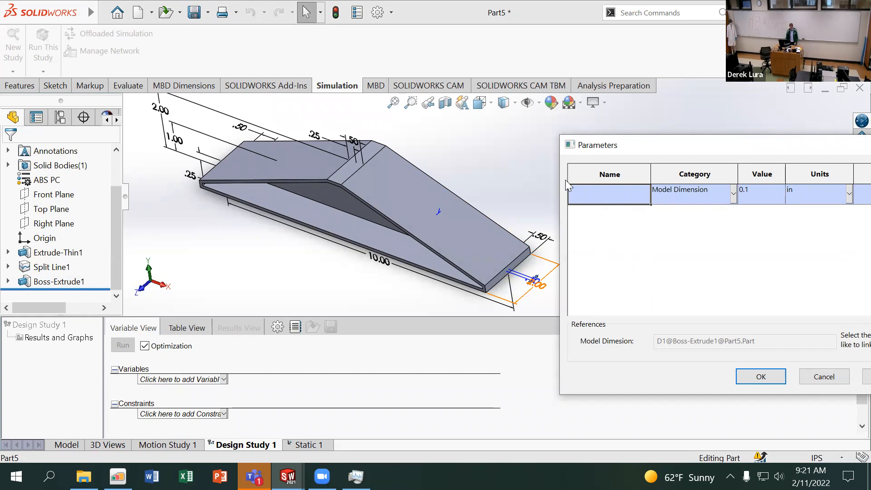
{"action": "type", "text": "Thick"}
{"action": "left_click_drag", "start_coordinate": [600, 149], "coordinate": [547, 130]}
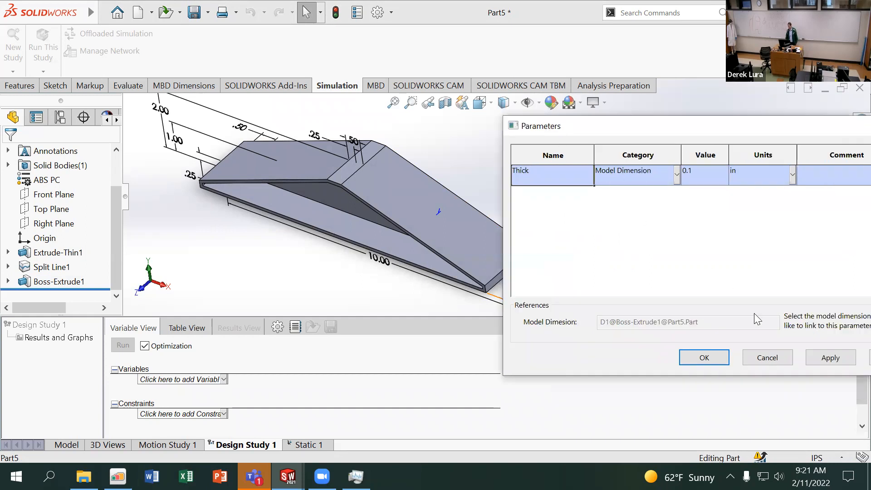
{"action": "left_click", "coordinate": [827, 357]}
Step: Link the Thick parameter to the thin extrusion's wall thickness dimension, D5@Extrude-Thin1, and apply it
{"action": "middle_click_drag", "start_coordinate": [189, 181], "coordinate": [435, 200]}
{"action": "left_click", "coordinate": [443, 211]}
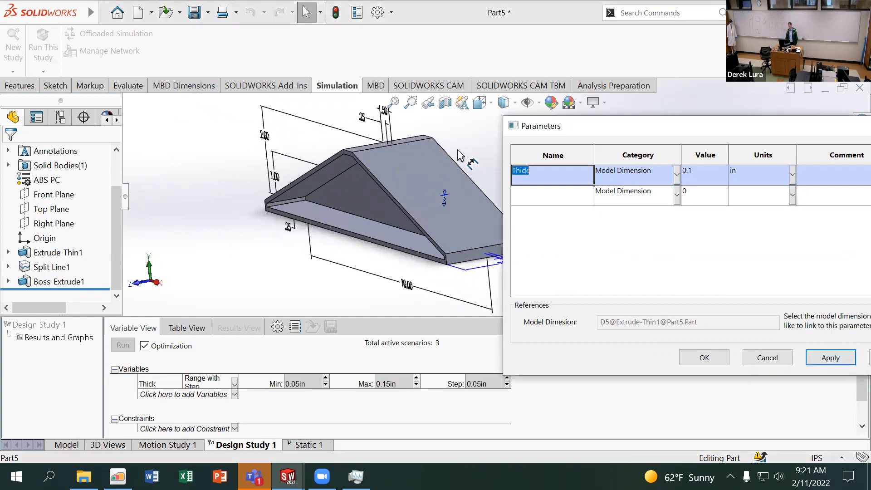
{"action": "left_click", "coordinate": [547, 200]}
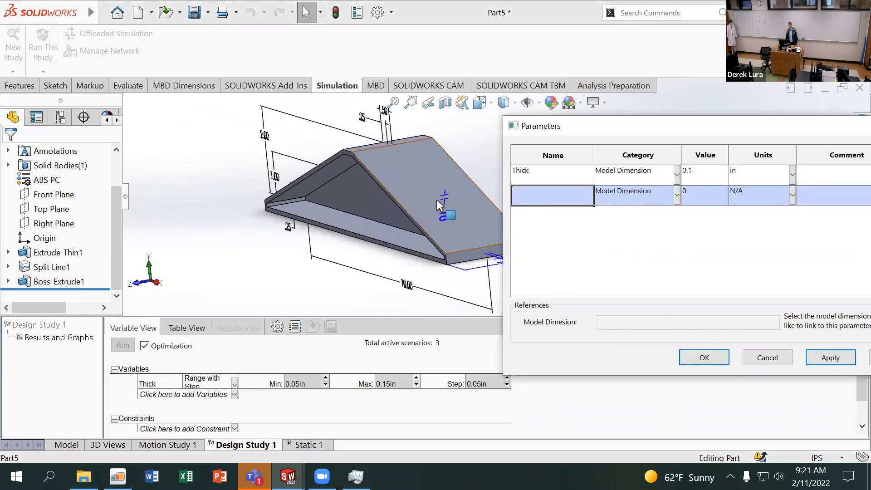
{"action": "left_click", "coordinate": [445, 218]}
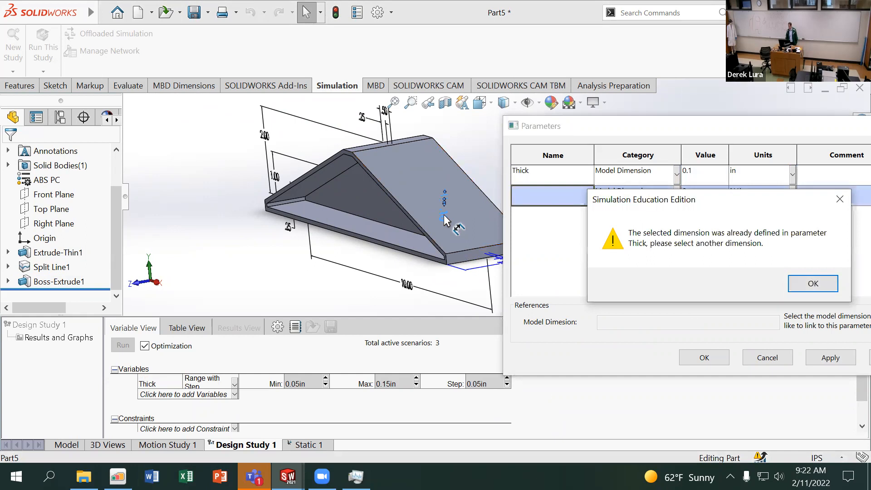
{"action": "left_click", "coordinate": [810, 282]}
Step: Add a second parameter named web, linked to the web's extrusion depth dimension, D1@Boss-Extrude1, and apply it
{"action": "middle_click_drag", "start_coordinate": [448, 241], "coordinate": [472, 247]}
{"action": "scroll", "coordinate": [473, 245], "scroll_direction": "up", "scroll_amount": 3}
{"action": "scroll", "coordinate": [483, 220], "scroll_direction": "up", "scroll_amount": 3}
{"action": "scroll", "coordinate": [478, 206], "scroll_direction": "down", "scroll_amount": 4}
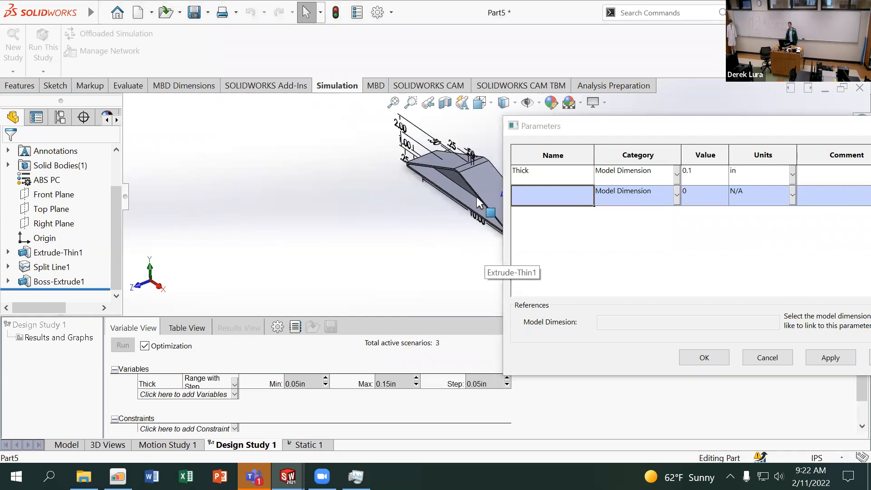
{"action": "middle_click_drag", "start_coordinate": [472, 199], "coordinate": [327, 245]}
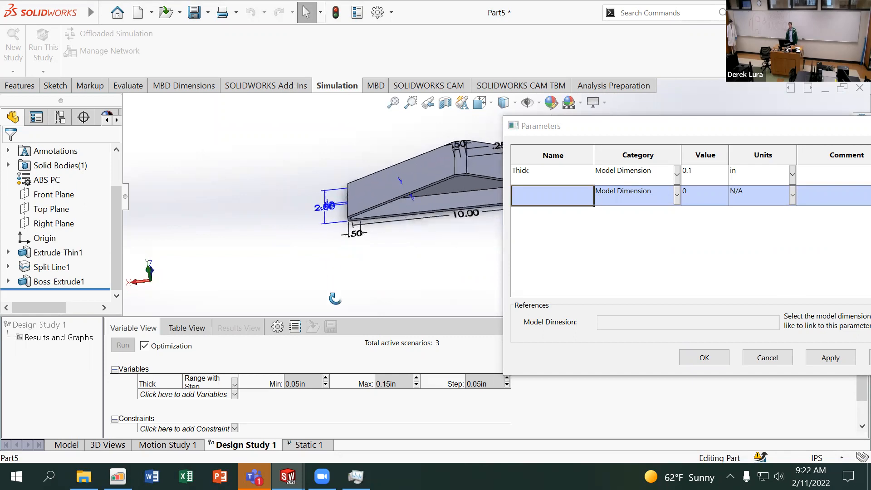
{"action": "left_click", "coordinate": [552, 179]}
{"action": "left_click", "coordinate": [549, 191]}
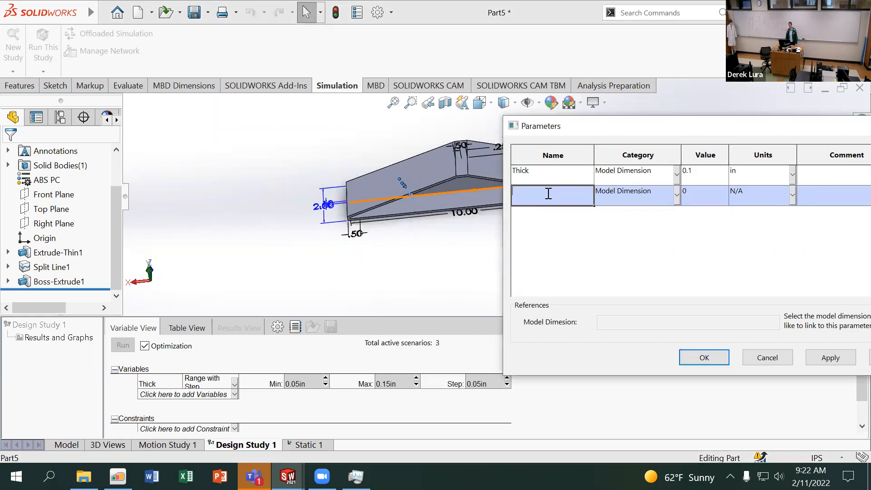
{"action": "scroll", "coordinate": [293, 196], "scroll_direction": "down", "scroll_amount": 4}
{"action": "left_click", "coordinate": [322, 192]}
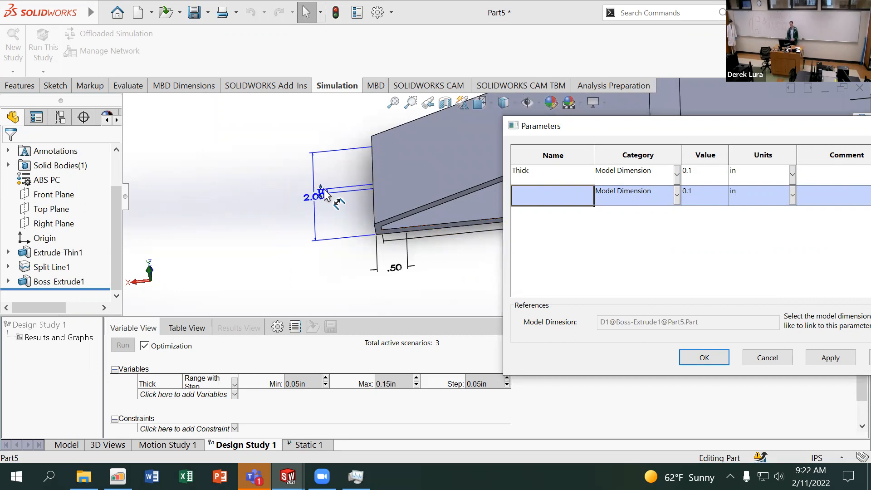
{"action": "type", "text": "web"}
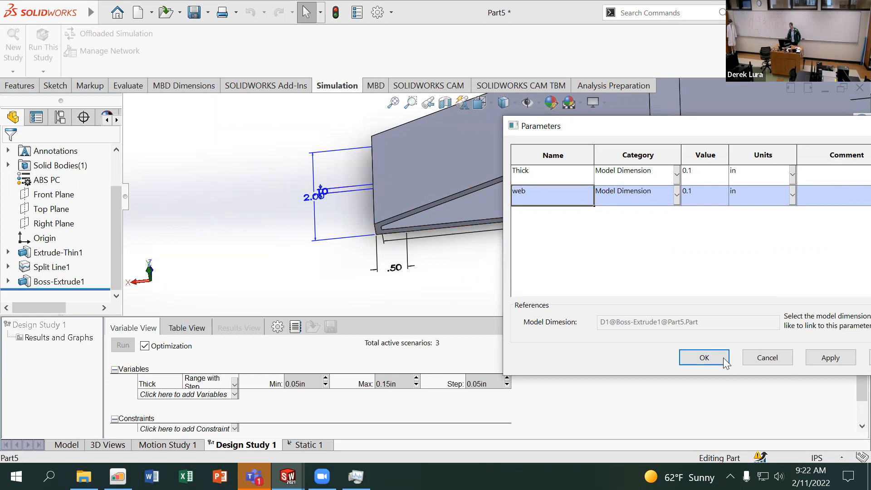
{"action": "left_click", "coordinate": [822, 364]}
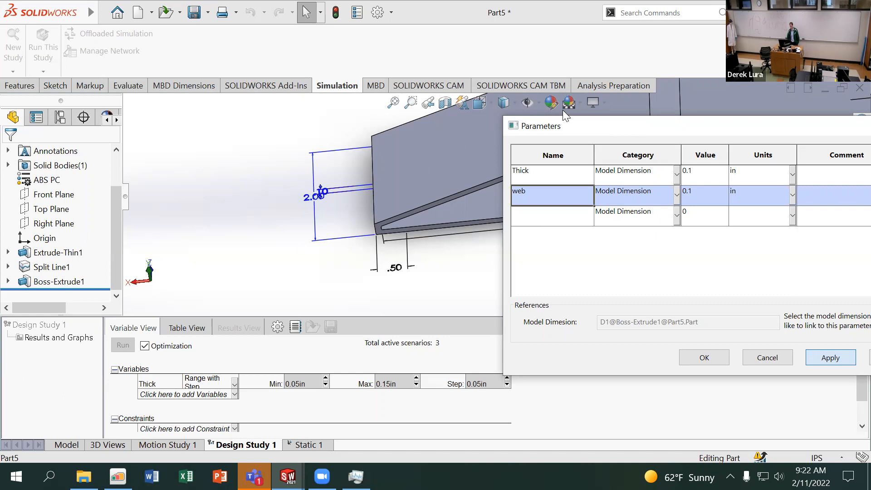
Step: Save the changes in Bridge2in.SLDPRT and close that document
{"action": "mouse_move", "coordinate": [288, 476]}
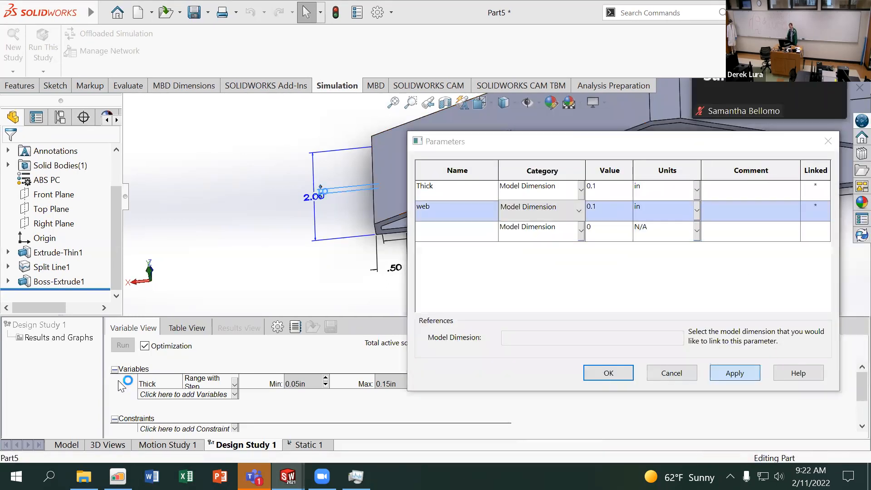
{"action": "left_click", "coordinate": [287, 477]}
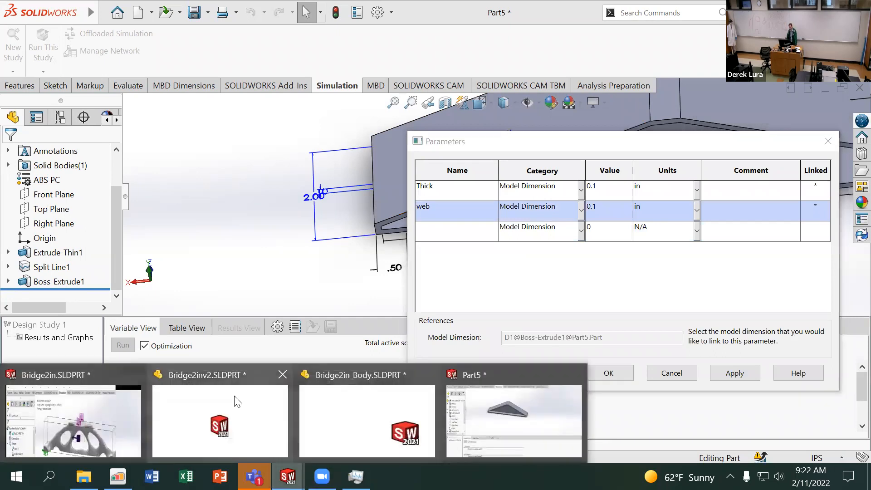
{"action": "left_click", "coordinate": [143, 374]}
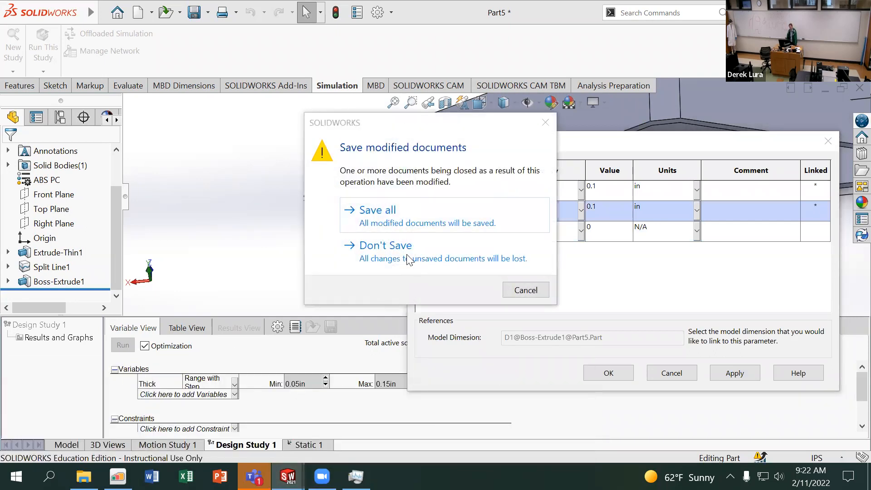
{"action": "left_click", "coordinate": [384, 221]}
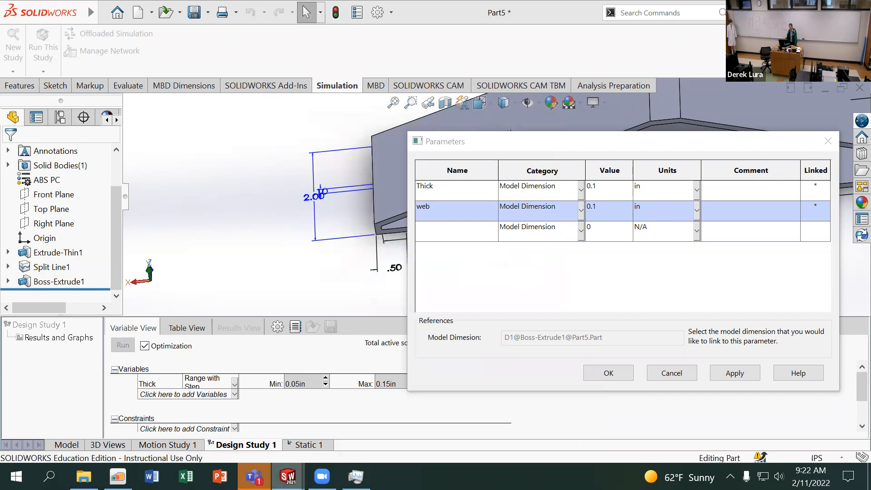
{"action": "left_click", "coordinate": [288, 477]}
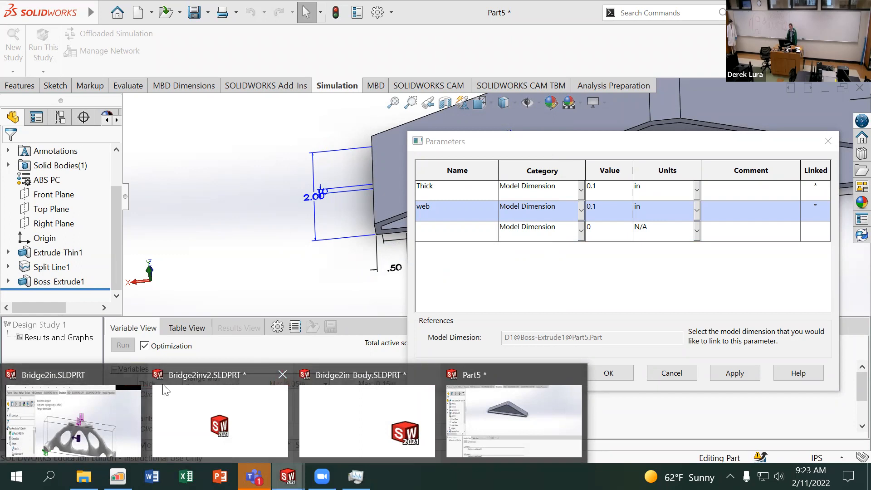
{"action": "left_click", "coordinate": [135, 375]}
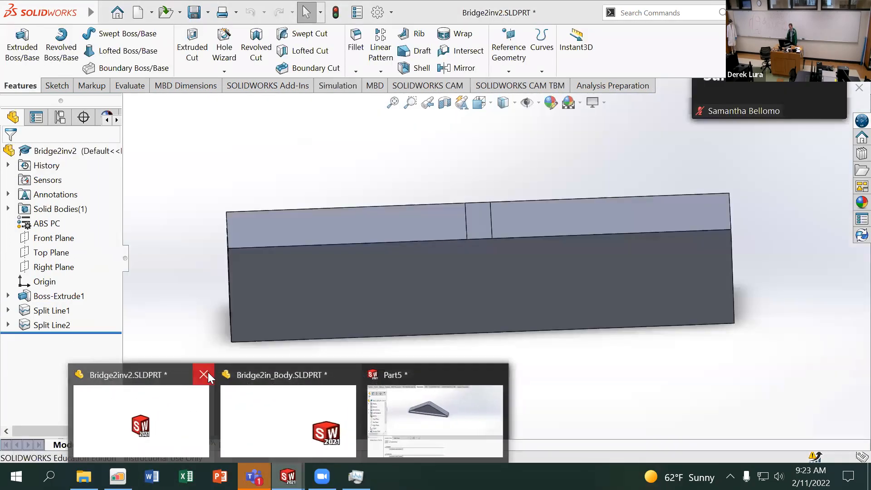
Step: Close Bridge2inv2.SLDPRT and Bridge2in_Body.SLDPRT, saving the changes in both
{"action": "left_click", "coordinate": [204, 375]}
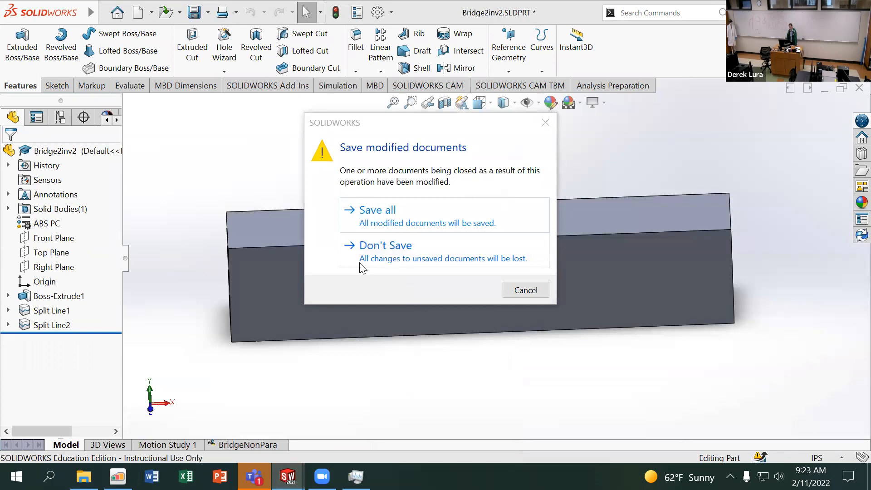
{"action": "left_click", "coordinate": [432, 224]}
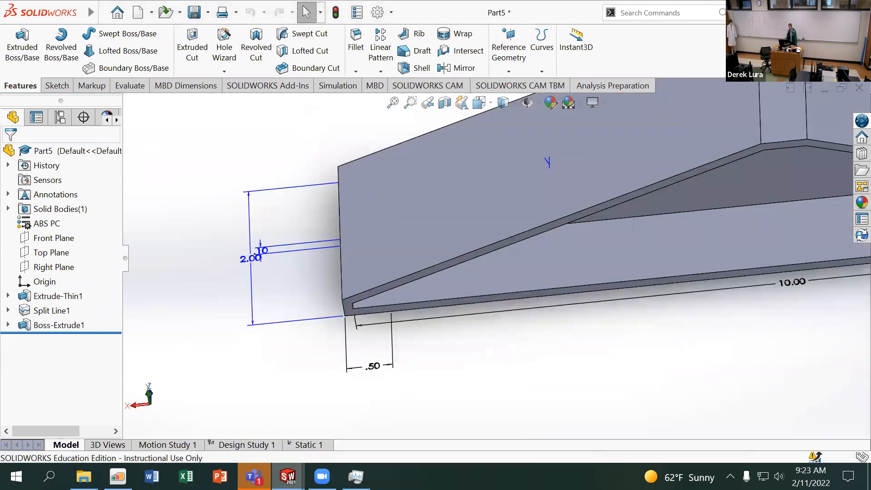
{"action": "mouse_move", "coordinate": [287, 476]}
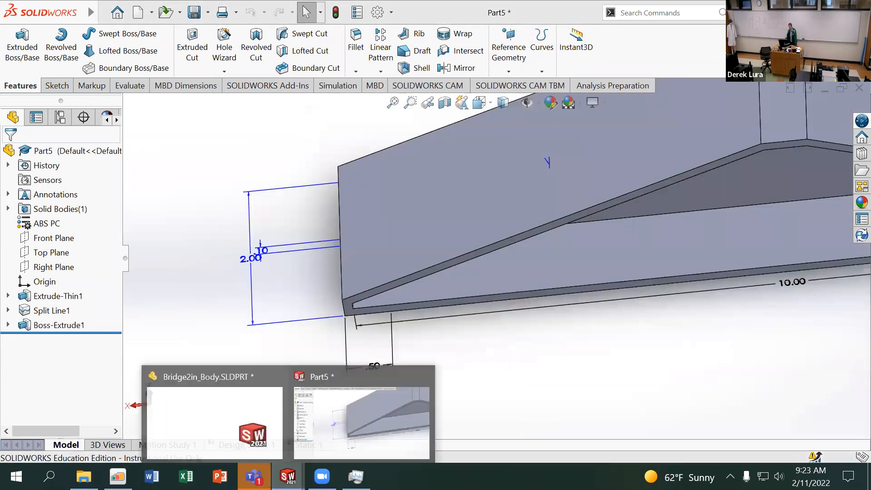
{"action": "left_click", "coordinate": [275, 375]}
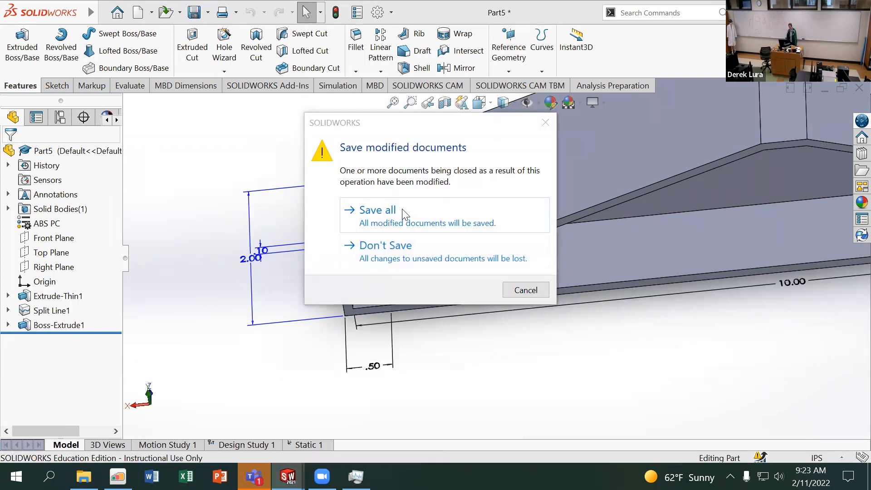
{"action": "left_click", "coordinate": [405, 213]}
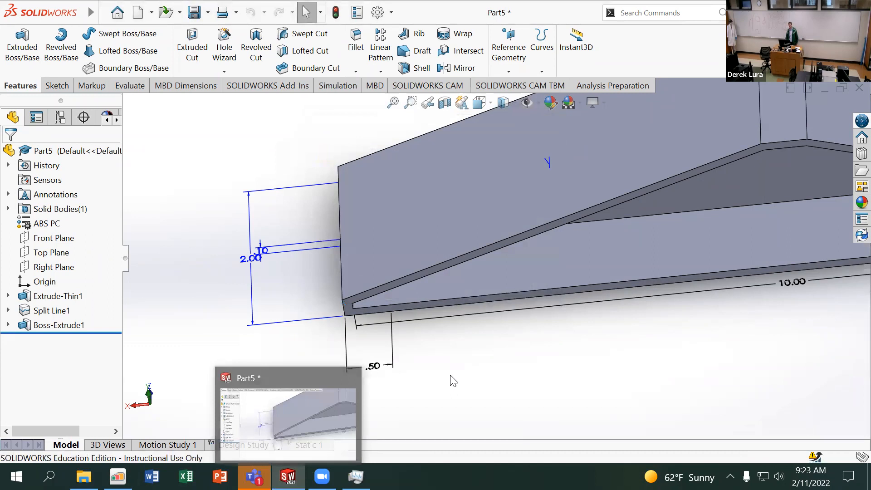
Step: In Design Study 1, add a variable named width, linked to the thin extrusion's 2 in depth, D1@Extrude-Thin1
{"action": "left_click", "coordinate": [229, 446]}
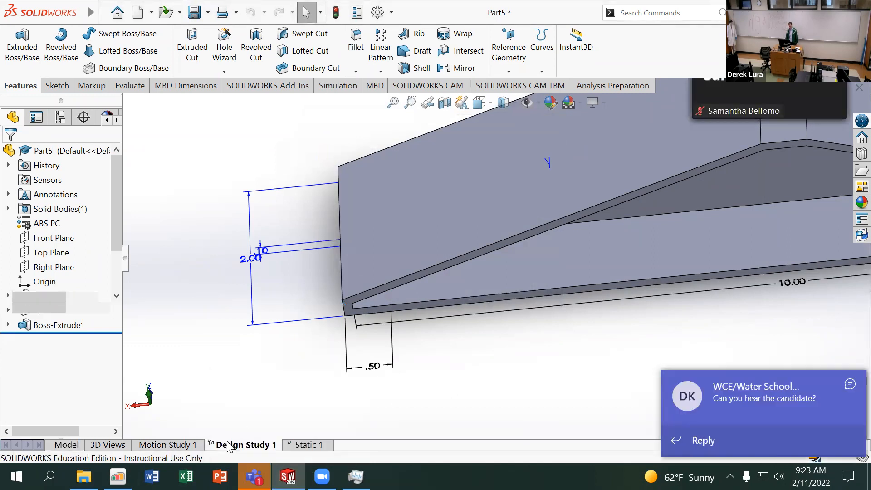
{"action": "scroll", "coordinate": [680, 208], "scroll_direction": "up", "scroll_amount": 5}
{"action": "middle_click_drag", "start_coordinate": [695, 195], "coordinate": [699, 162]}
{"action": "scroll", "coordinate": [699, 162], "scroll_direction": "down", "scroll_amount": 2}
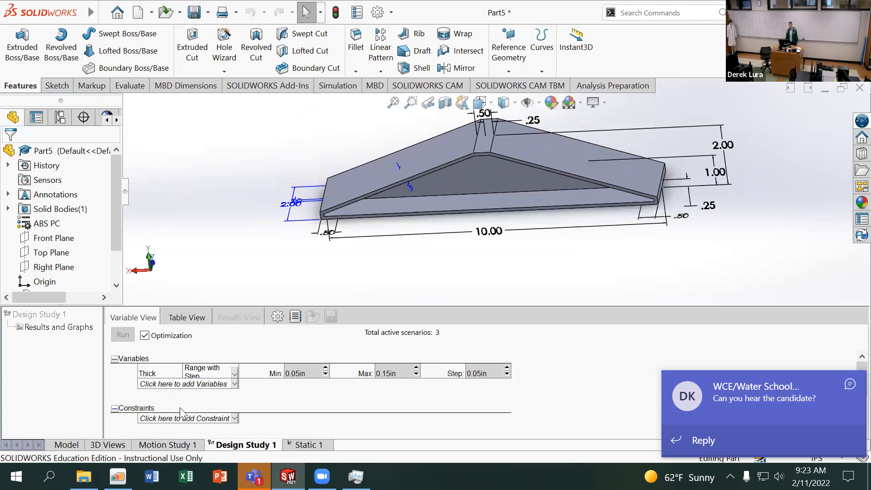
{"action": "left_click", "coordinate": [179, 384]}
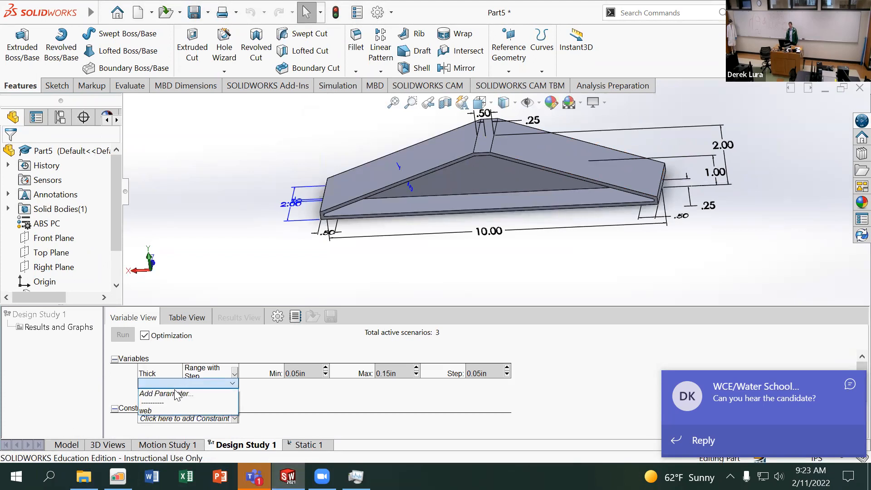
{"action": "left_click", "coordinate": [177, 394]}
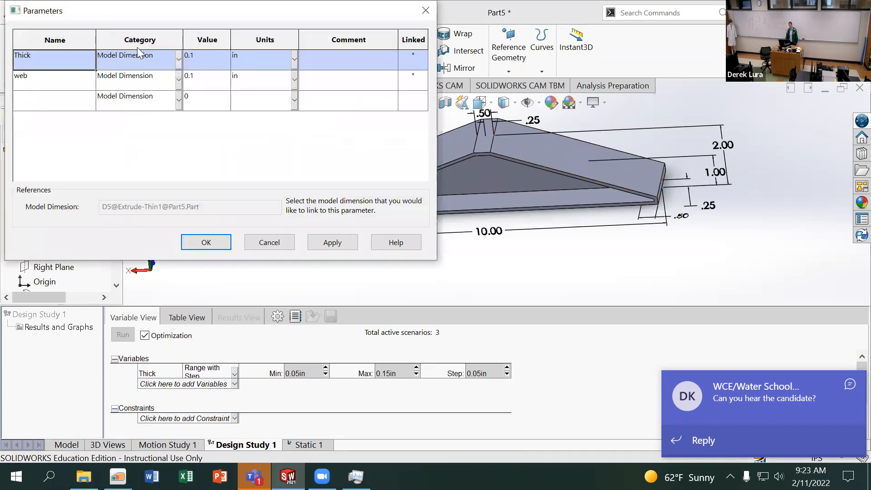
{"action": "left_click_drag", "start_coordinate": [136, 18], "coordinate": [344, 33]}
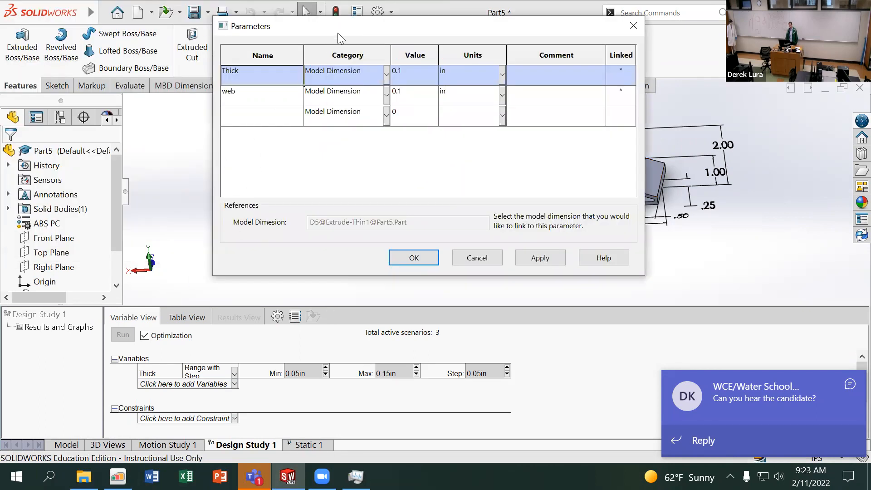
{"action": "left_click_drag", "start_coordinate": [338, 32], "coordinate": [590, 163]}
{"action": "left_click", "coordinate": [483, 247]}
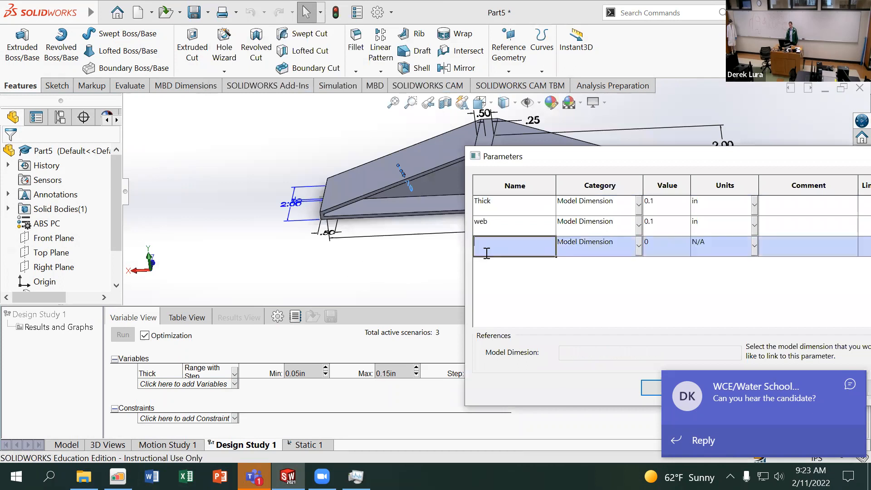
{"action": "left_click", "coordinate": [284, 206]}
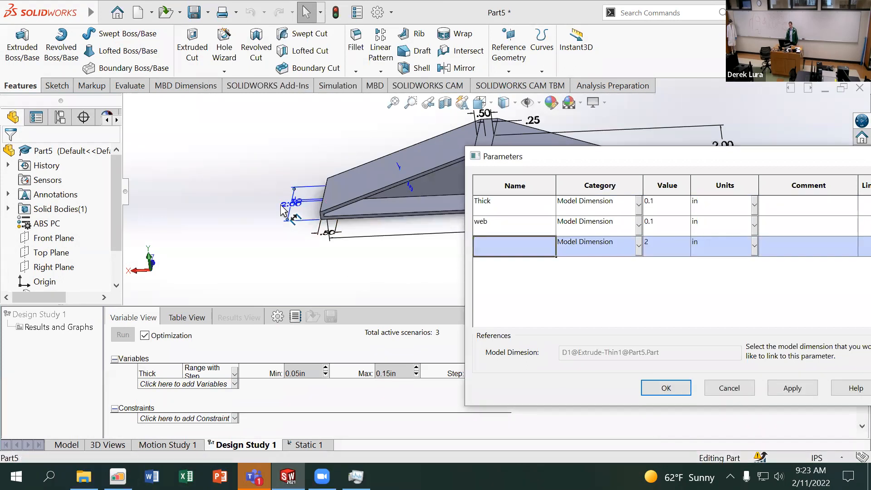
{"action": "type", "text": "width"}
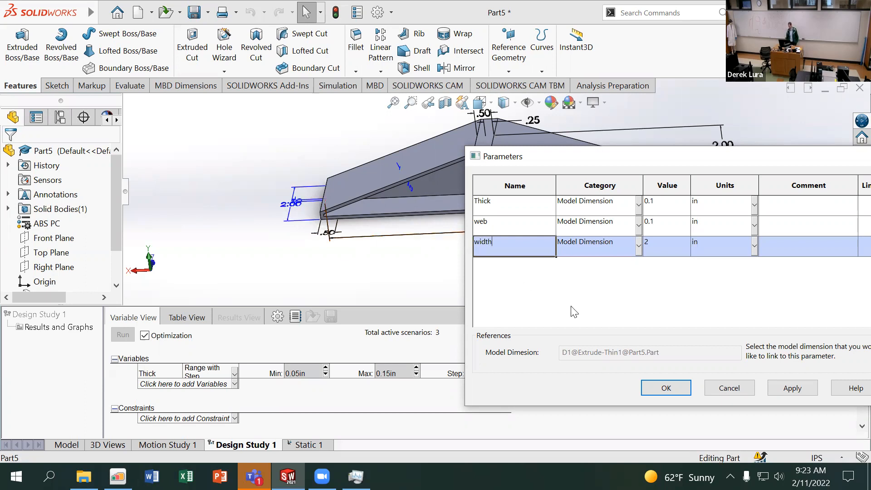
{"action": "left_click", "coordinate": [666, 388]}
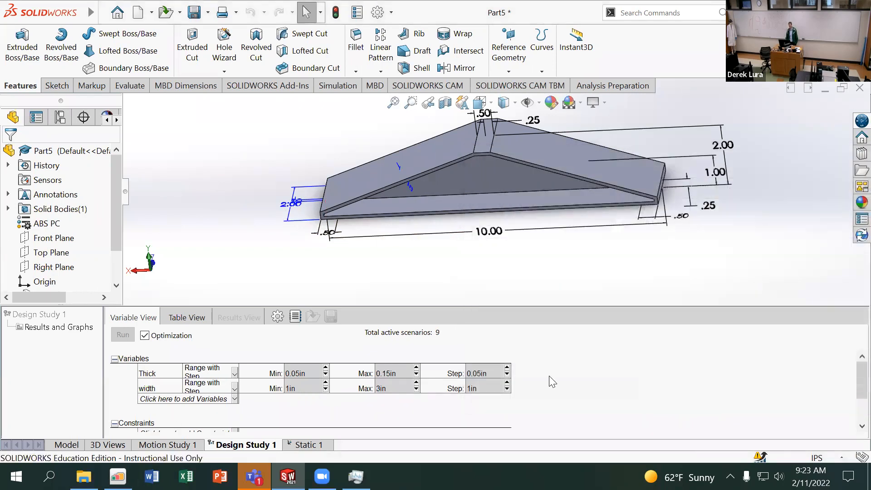
Step: Add the web parameter as a study variable and set the width variable's maximum to 2 in
{"action": "left_click", "coordinate": [177, 401]}
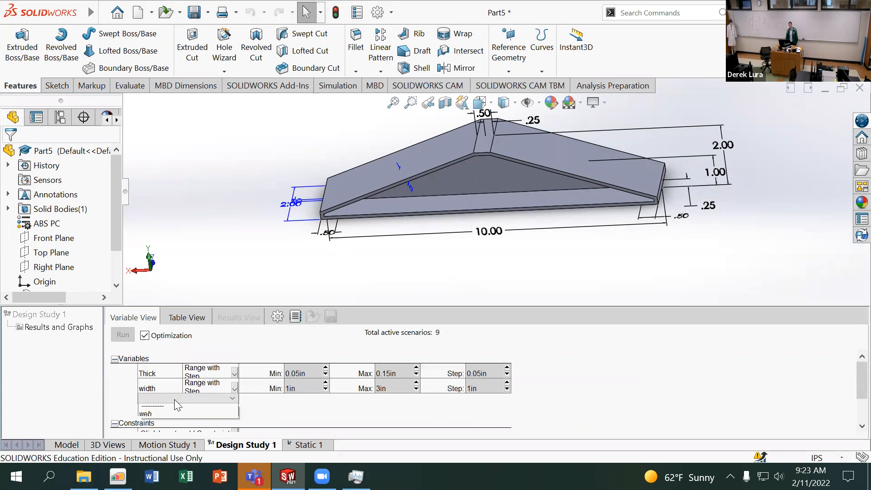
{"action": "left_click", "coordinate": [169, 426]}
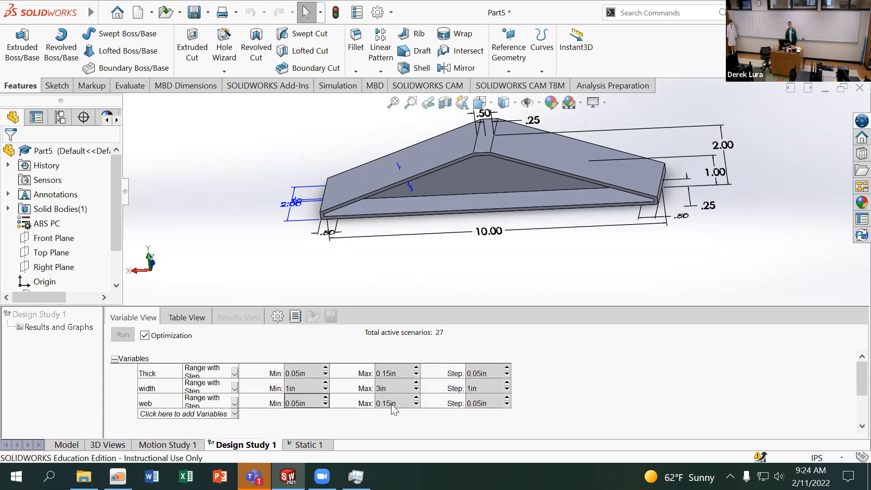
{"action": "left_click", "coordinate": [413, 390]}
{"action": "left_click", "coordinate": [413, 389]}
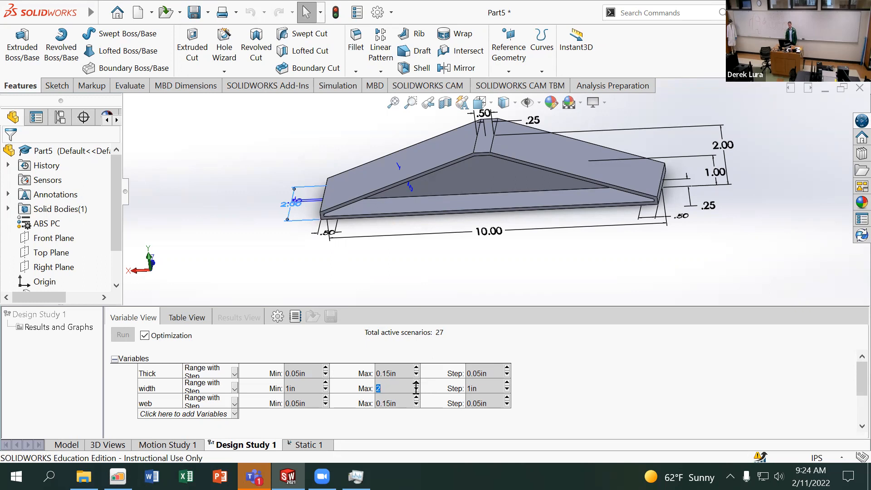
{"action": "left_click", "coordinate": [295, 389]}
Step: Set the Thick variable's range to a minimum of 0.025 in and a maximum of 0.1 in
{"action": "left_click", "coordinate": [309, 374]}
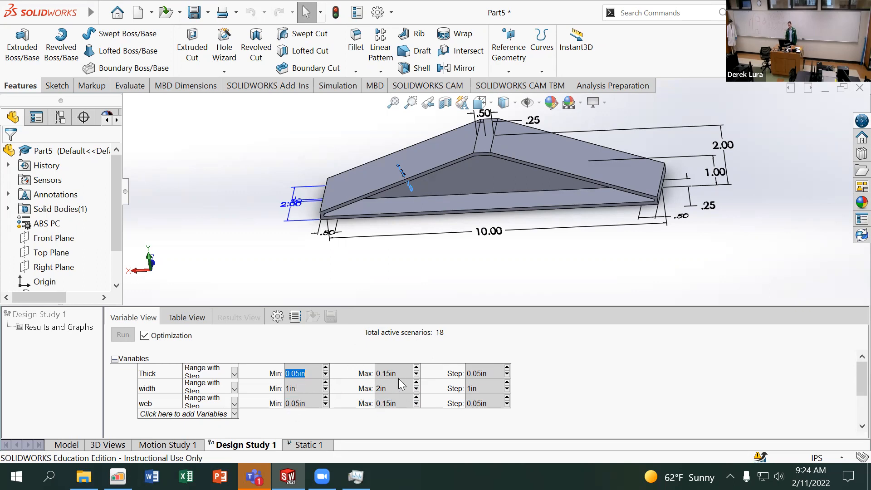
{"action": "left_click", "coordinate": [416, 376]}
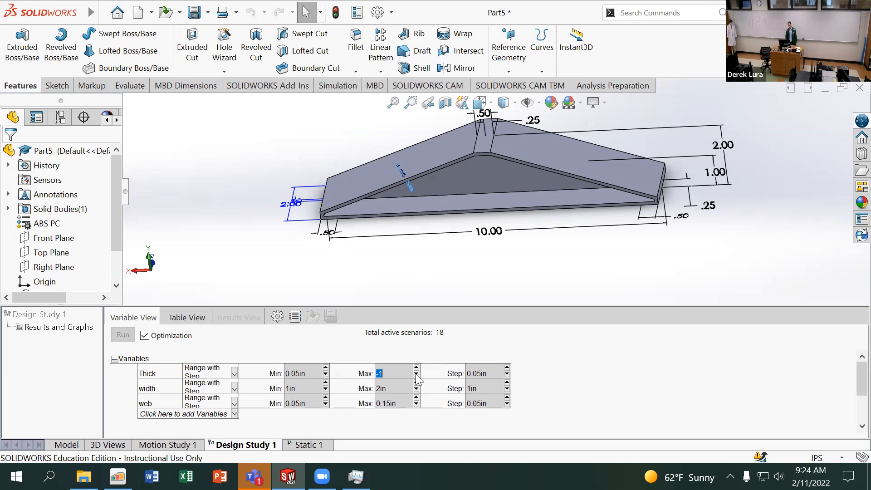
{"action": "type", "text": ".1in"}
{"action": "left_click", "coordinate": [299, 373]}
{"action": "left_click_drag", "start_coordinate": [296, 373], "coordinate": [307, 374]}
{"action": "key", "text": "Left"}
{"action": "type", "text": "2"}
Step: Set the web variable's range to a minimum of 0.025 in and a maximum of 0.1 in
{"action": "left_click", "coordinate": [299, 403]}
{"action": "left_click_drag", "start_coordinate": [306, 404], "coordinate": [297, 404]}
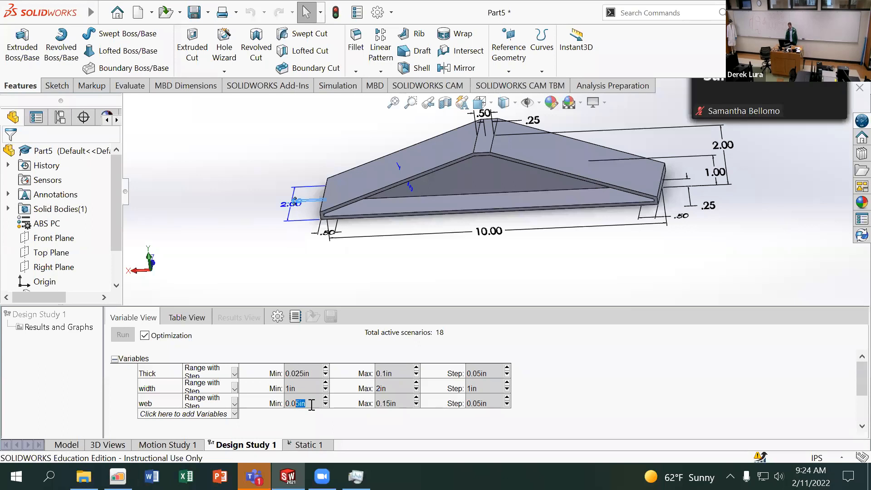
{"action": "left_click", "coordinate": [297, 403]}
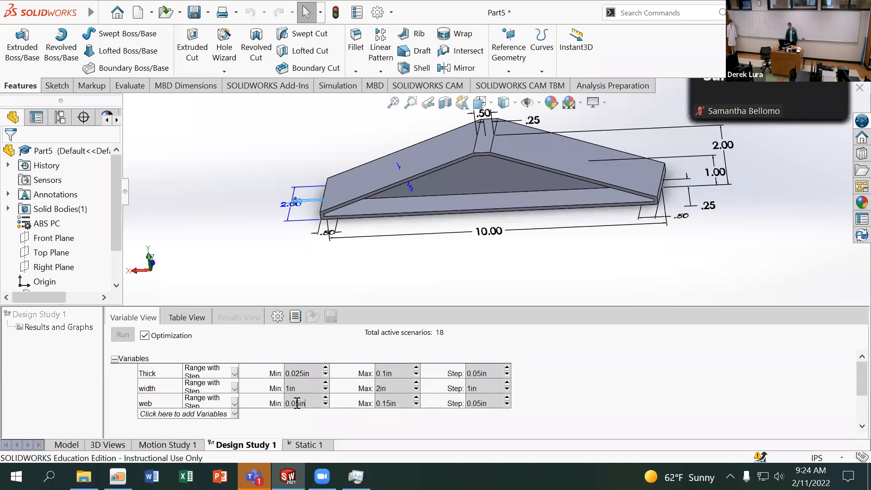
{"action": "left_click", "coordinate": [293, 403]}
{"action": "left_click", "coordinate": [294, 402]}
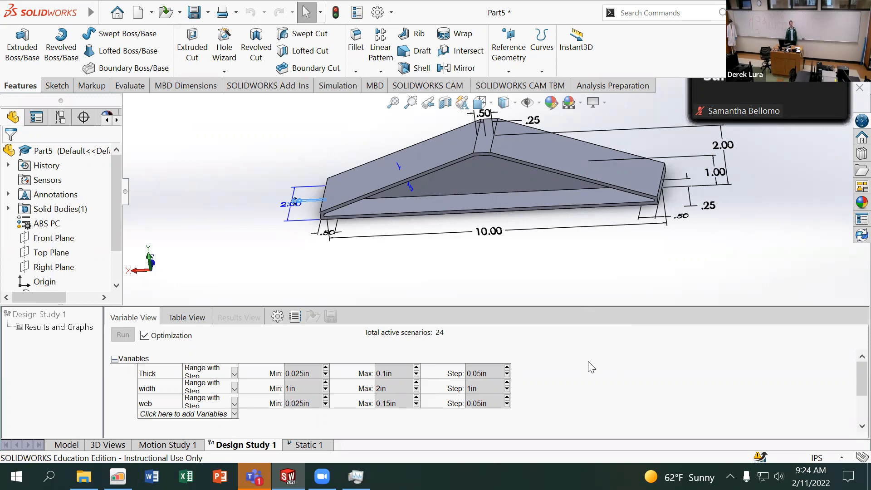
{"action": "left_click", "coordinate": [385, 403]}
{"action": "left_click", "coordinate": [385, 404]}
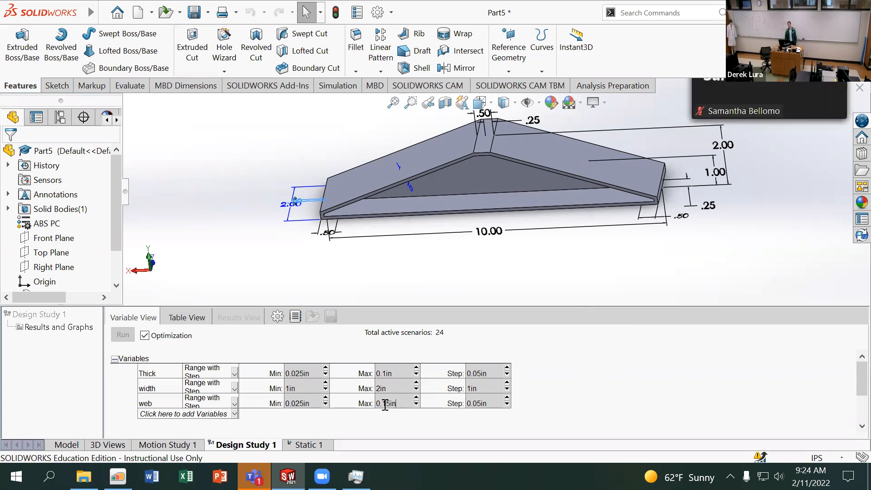
{"action": "left_click_drag", "start_coordinate": [391, 404], "coordinate": [399, 403]}
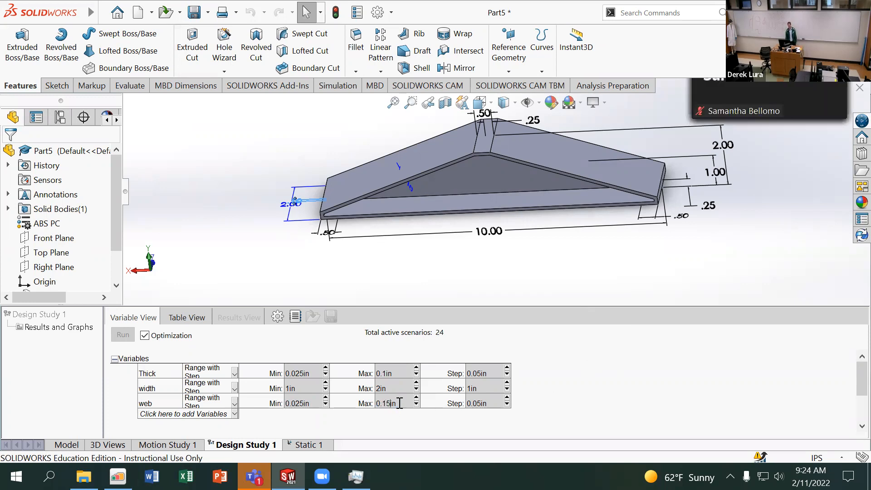
{"action": "key", "text": "Return"}
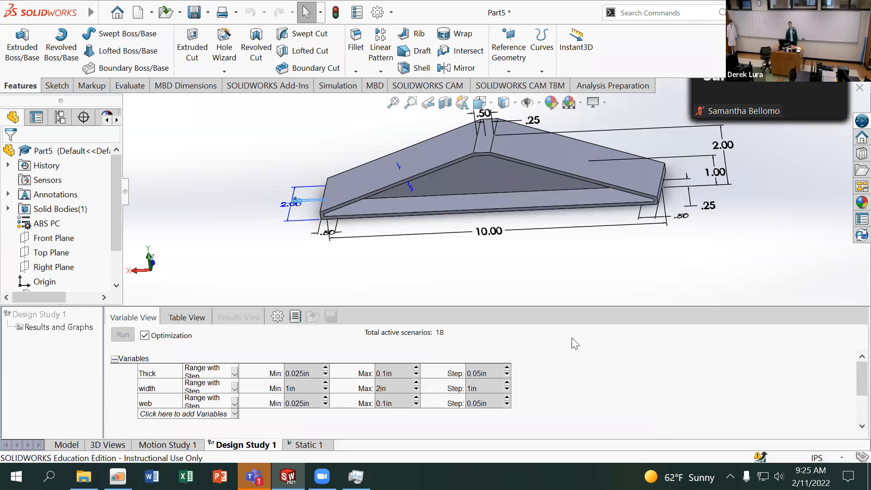
Step: Add a study constraint from a new Mass Properties sensor that tracks the part's mass
{"action": "left_click_drag", "start_coordinate": [858, 368], "coordinate": [850, 406]}
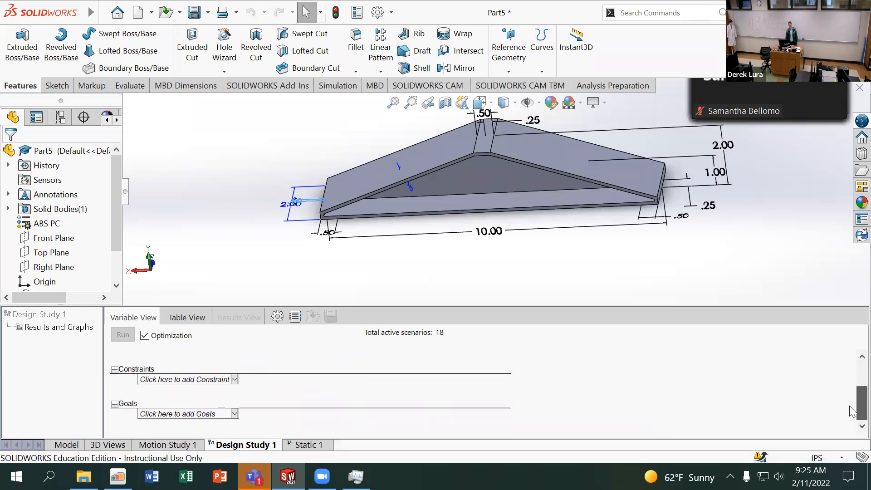
{"action": "left_click", "coordinate": [222, 379]}
{"action": "left_click", "coordinate": [212, 389]}
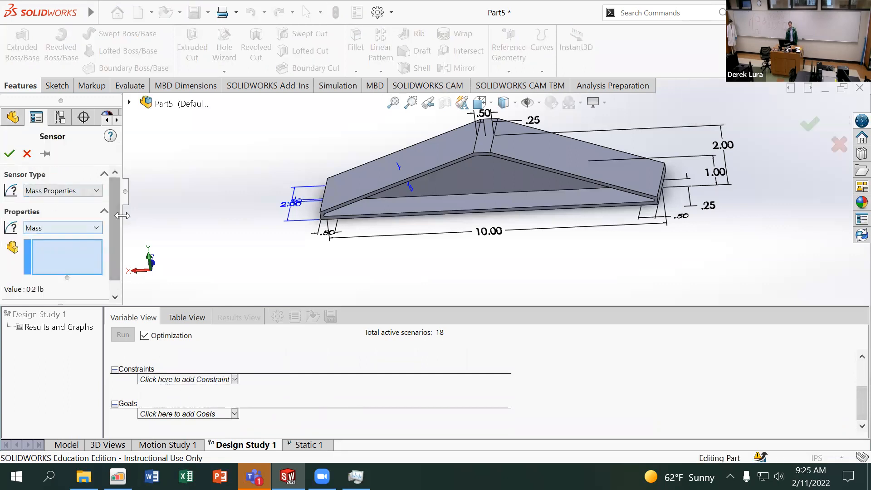
{"action": "scroll", "coordinate": [112, 251], "scroll_direction": "down", "scroll_amount": 1}
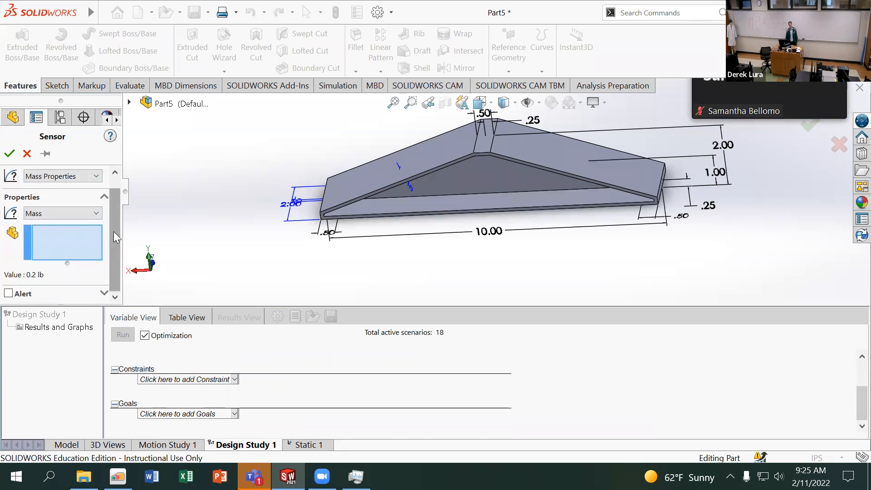
{"action": "scroll", "coordinate": [114, 234], "scroll_direction": "up", "scroll_amount": 1}
{"action": "left_click", "coordinate": [10, 155]}
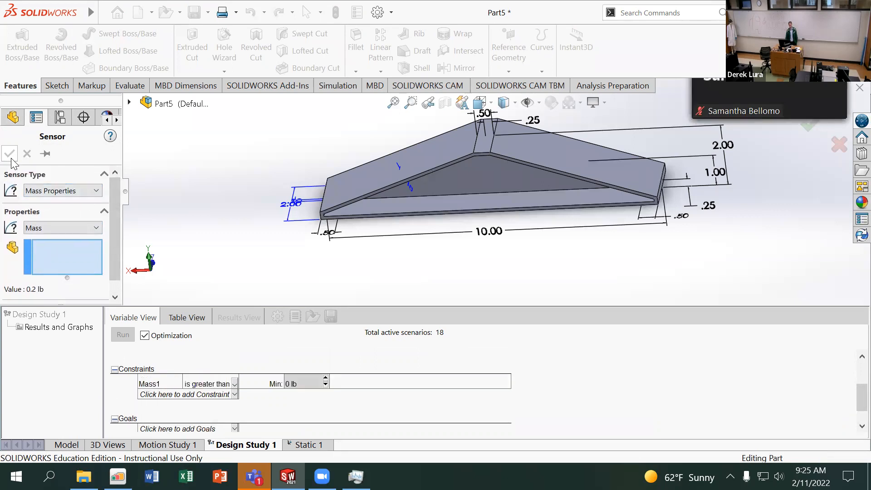
{"action": "left_click", "coordinate": [198, 385]}
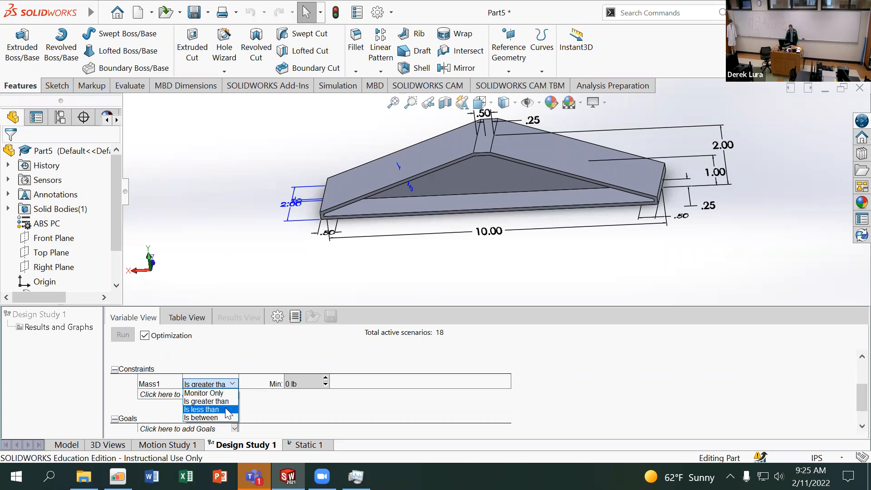
{"action": "left_click", "coordinate": [268, 399]}
{"action": "scroll", "coordinate": [256, 394], "scroll_direction": "down", "scroll_amount": 1}
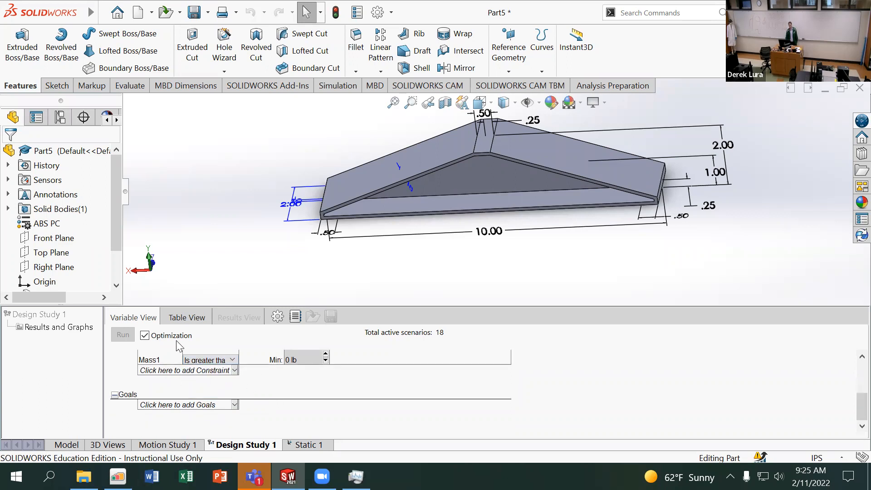
Step: Add a constraint from a new Simulation Data sensor for von Mises stress, Model Max, across all steps
{"action": "scroll", "coordinate": [179, 347], "scroll_direction": "up", "scroll_amount": 1}
{"action": "left_click", "coordinate": [165, 404]}
{"action": "left_click", "coordinate": [159, 414]}
{"action": "left_click", "coordinate": [61, 192]}
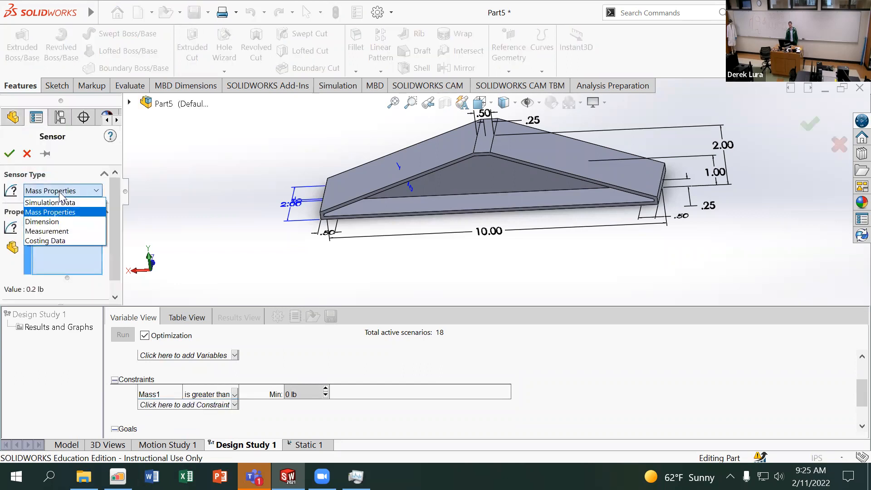
{"action": "left_click", "coordinate": [63, 203]}
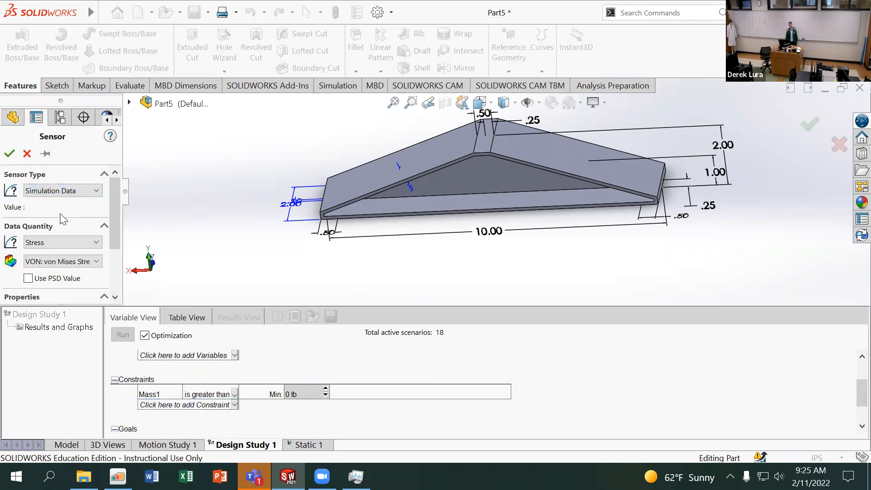
{"action": "scroll", "coordinate": [116, 227], "scroll_direction": "down", "scroll_amount": 3}
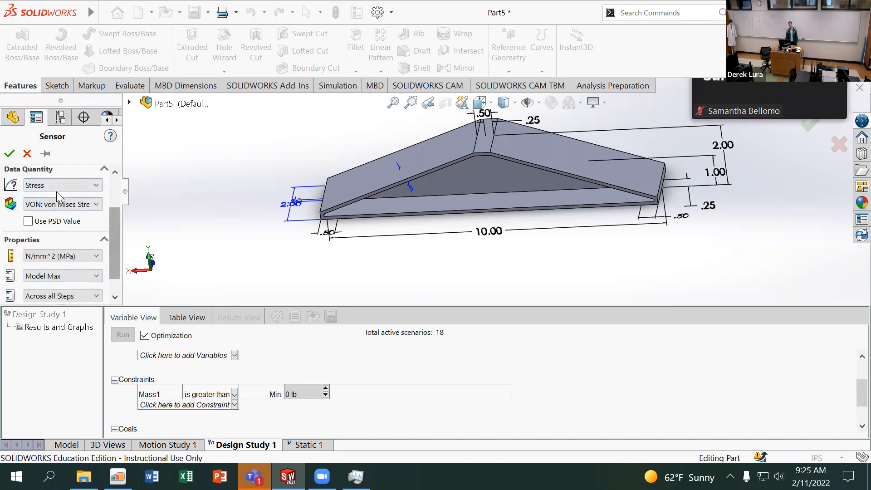
{"action": "scroll", "coordinate": [100, 257], "scroll_direction": "down", "scroll_amount": 2}
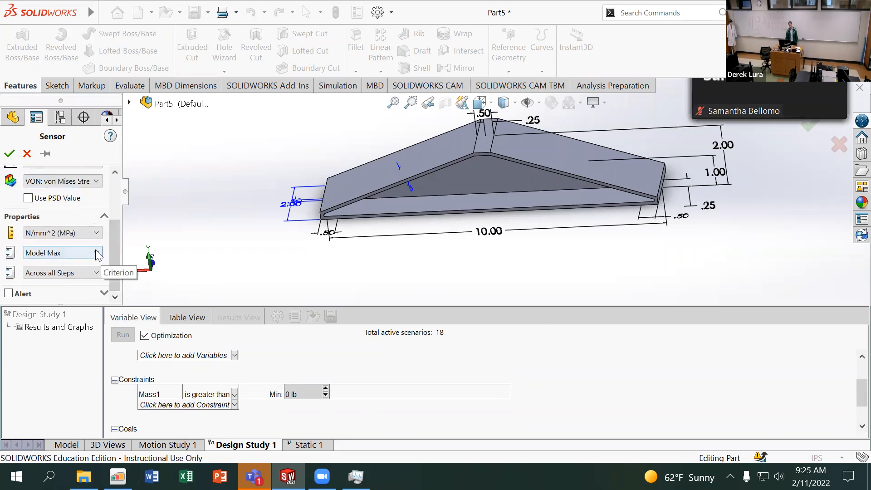
{"action": "mouse_move", "coordinate": [112, 275]}
{"action": "left_mouse_down"}
{"action": "mouse_move", "coordinate": [112, 220]}
{"action": "mouse_move", "coordinate": [109, 285]}
{"action": "left_mouse_up"}
{"action": "left_click", "coordinate": [9, 153]}
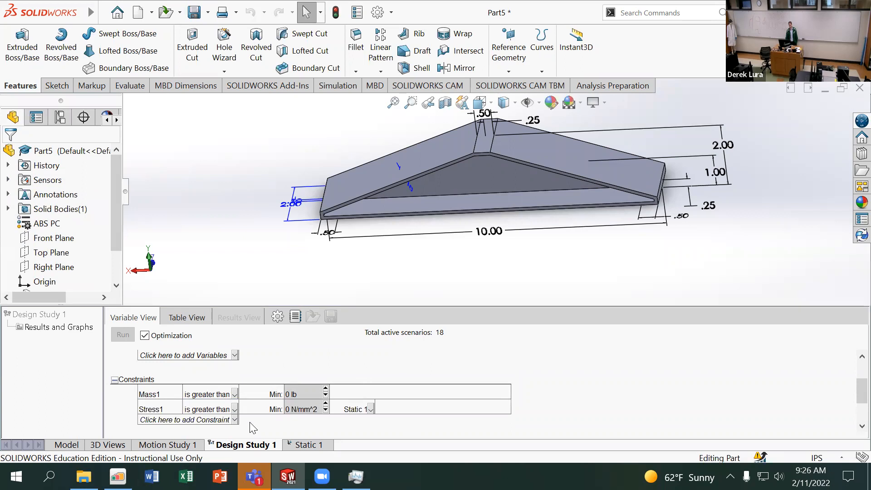
Step: Remove the mass constraint from the study, leaving the stress constraint in place
{"action": "left_click", "coordinate": [159, 389]}
{"action": "right_click", "coordinate": [162, 391]}
{"action": "left_click", "coordinate": [182, 369]}
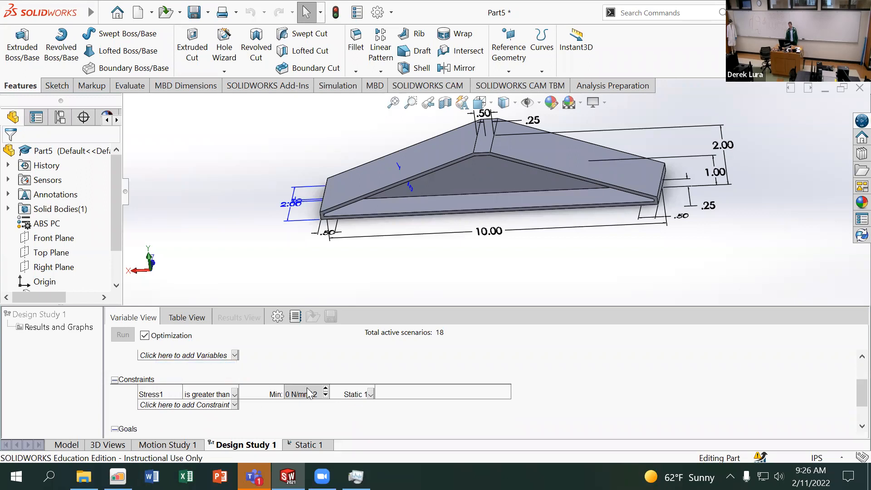
Step: Set the stress constraint to be less than 20 N/mm^2, using the Static 1 study
{"action": "left_click", "coordinate": [217, 394]}
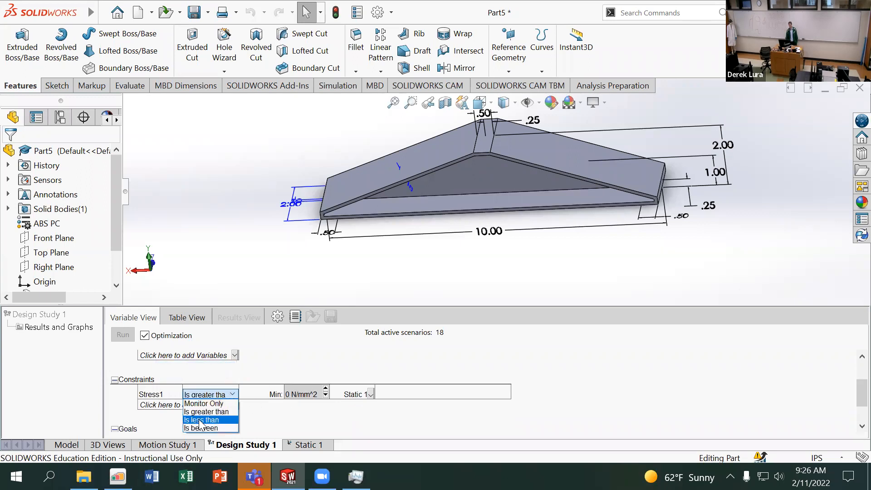
{"action": "left_click", "coordinate": [200, 421]}
{"action": "left_click", "coordinate": [290, 394]}
{"action": "type", "text": "20"}
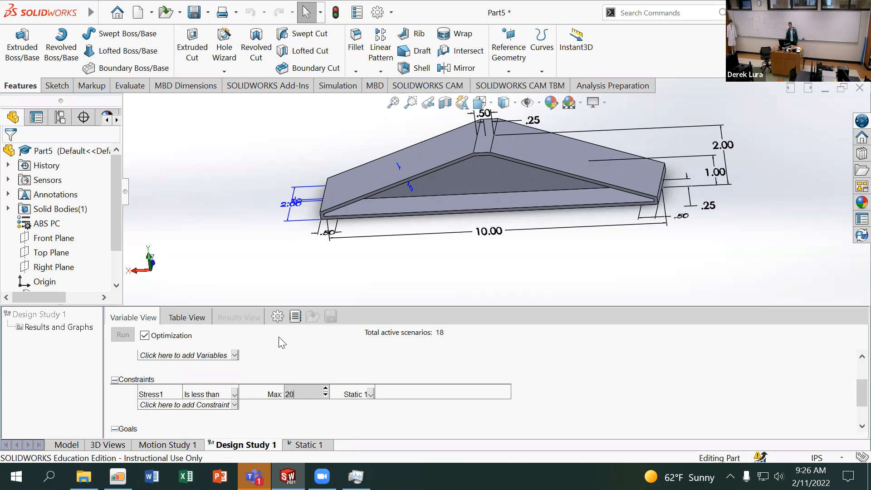
{"action": "key", "text": "Return"}
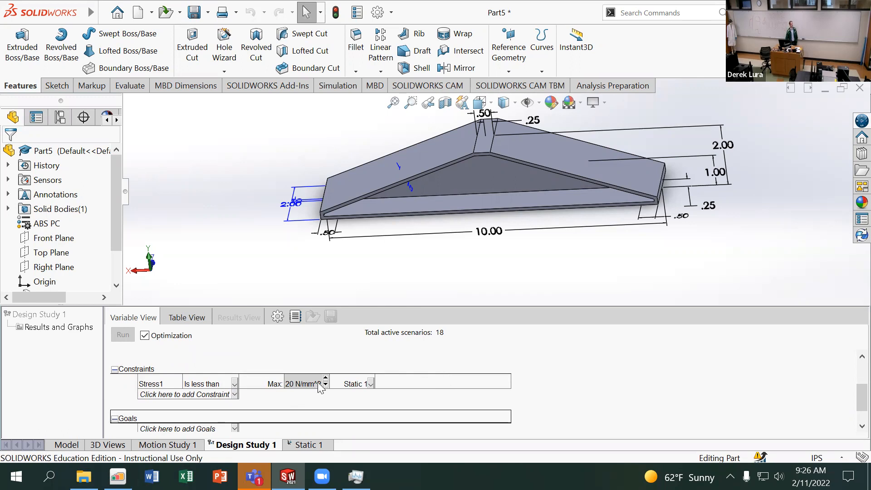
{"action": "left_click", "coordinate": [354, 384]}
{"action": "left_click", "coordinate": [402, 368]}
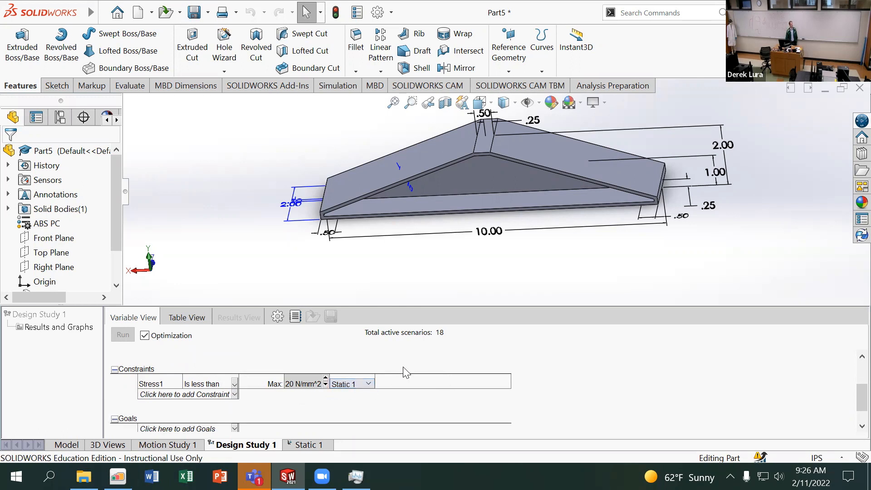
Step: Add the mass sensor as a goal to minimize and run the optimization study
{"action": "scroll", "coordinate": [519, 362], "scroll_direction": "down", "scroll_amount": 1}
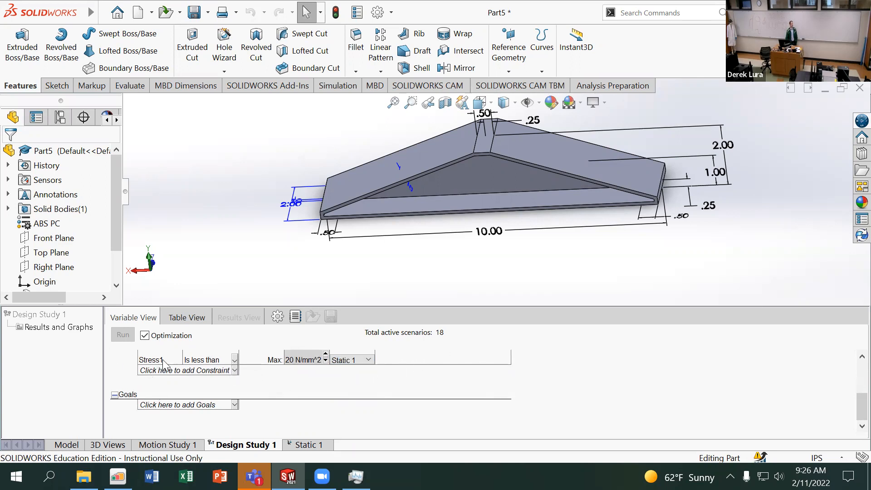
{"action": "left_click", "coordinate": [224, 406]}
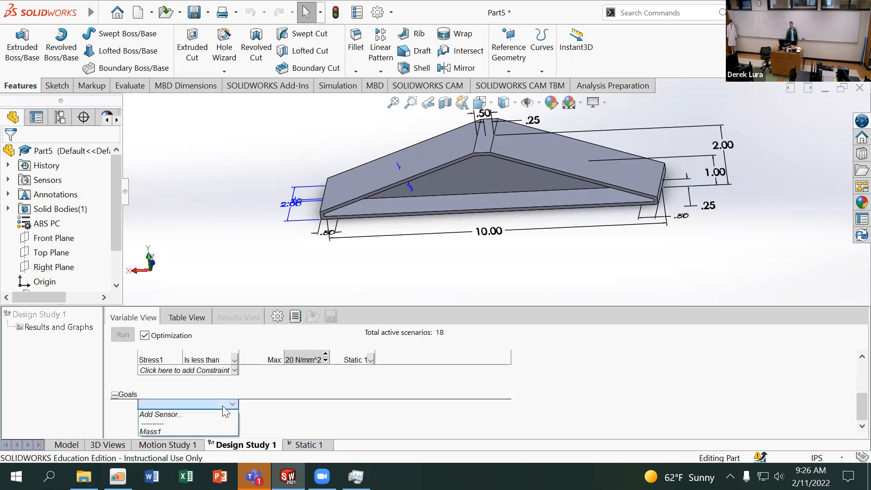
{"action": "left_click", "coordinate": [206, 432]}
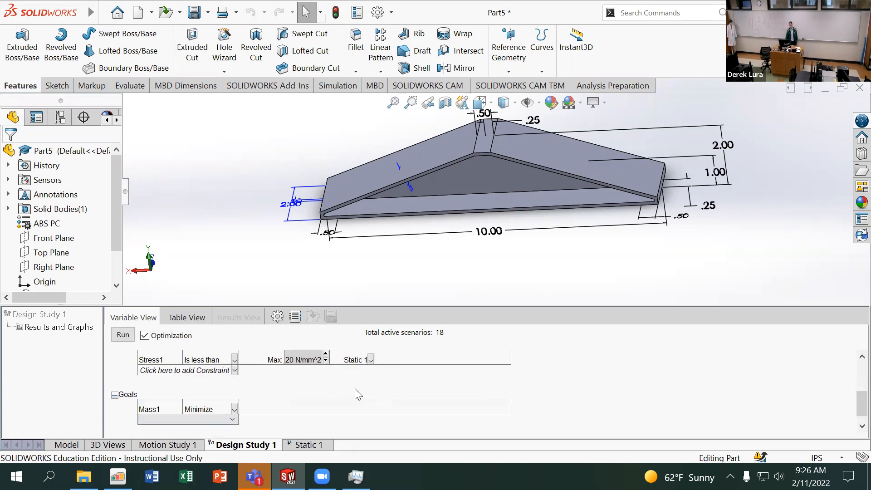
{"action": "scroll", "coordinate": [556, 370], "scroll_direction": "down", "scroll_amount": 1}
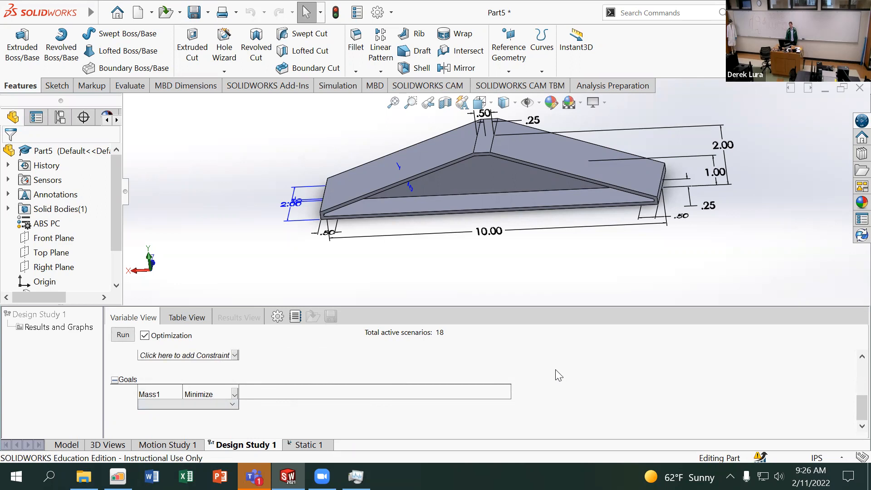
{"action": "scroll", "coordinate": [482, 378], "scroll_direction": "up", "scroll_amount": 3}
{"action": "left_click", "coordinate": [122, 336]}
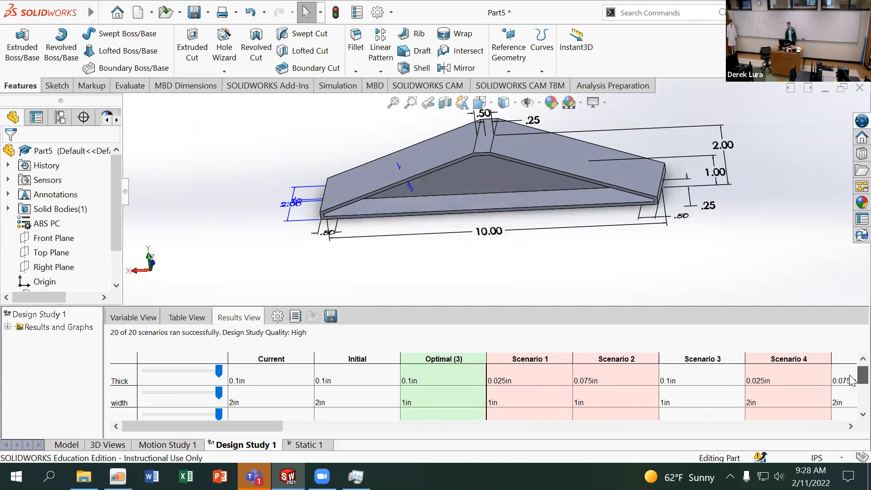
Step: Examine the optimal and scenario results for thickness, width, web, stress and mass
{"action": "scroll", "coordinate": [852, 384], "scroll_direction": "down", "scroll_amount": 1}
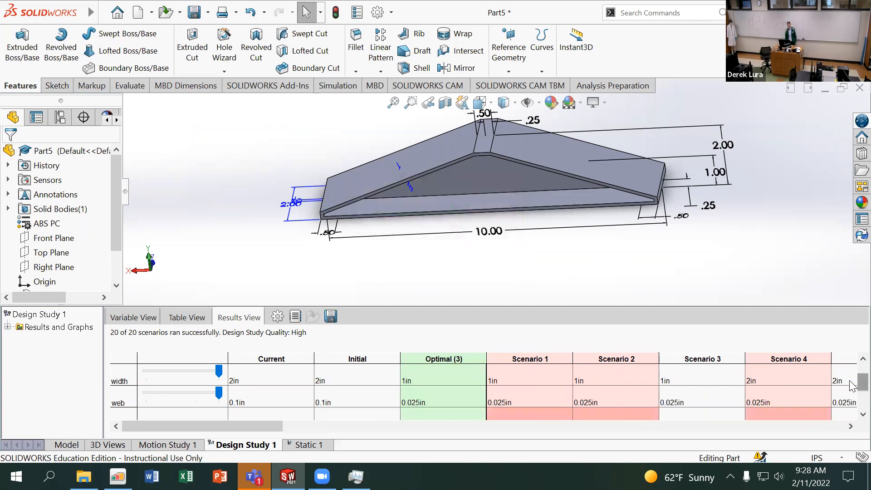
{"action": "scroll", "coordinate": [851, 360], "scroll_direction": "up", "scroll_amount": 1}
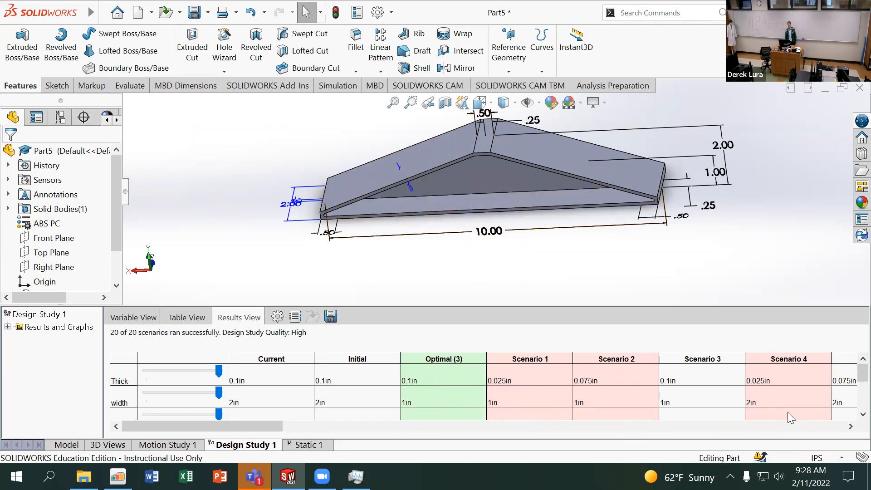
{"action": "left_click", "coordinate": [864, 414]}
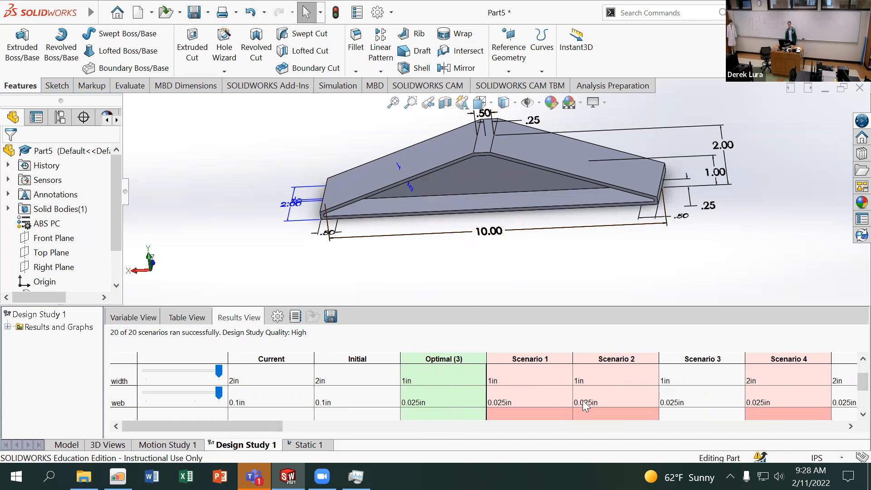
{"action": "left_click", "coordinate": [864, 414]}
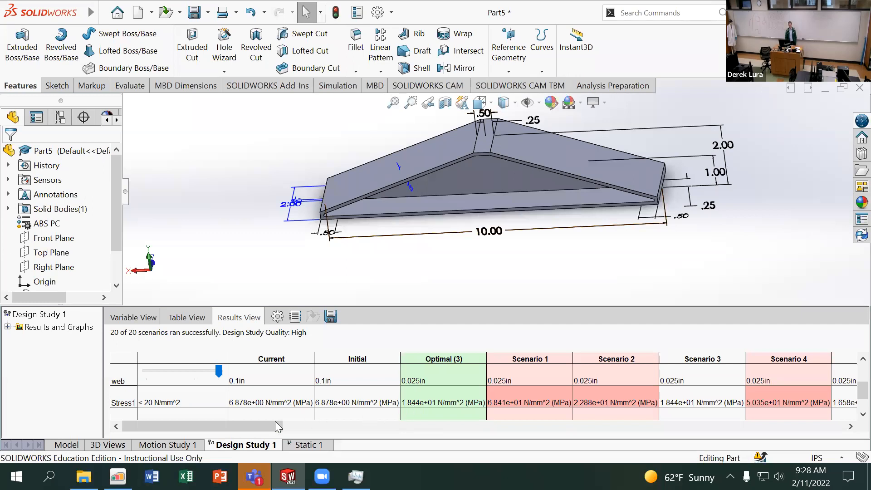
{"action": "left_click_drag", "start_coordinate": [262, 429], "coordinate": [212, 437]}
{"action": "scroll", "coordinate": [860, 393], "scroll_direction": "down", "scroll_amount": 1}
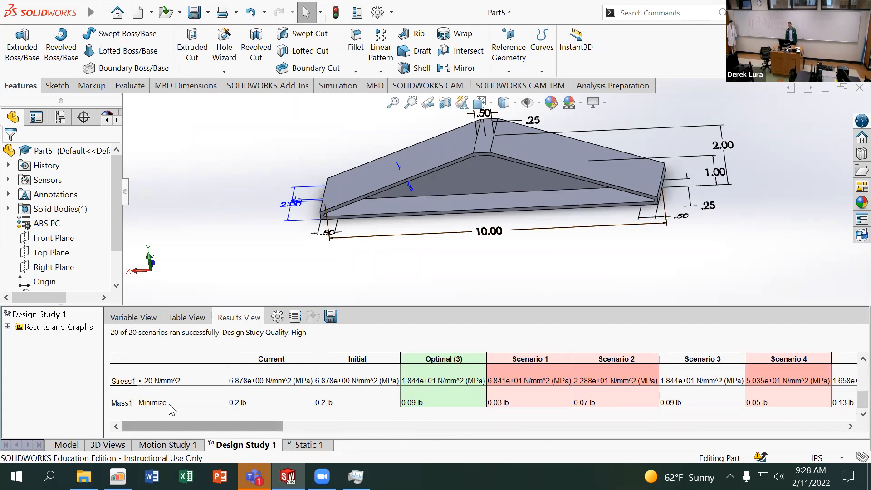
{"action": "left_click", "coordinate": [8, 331]}
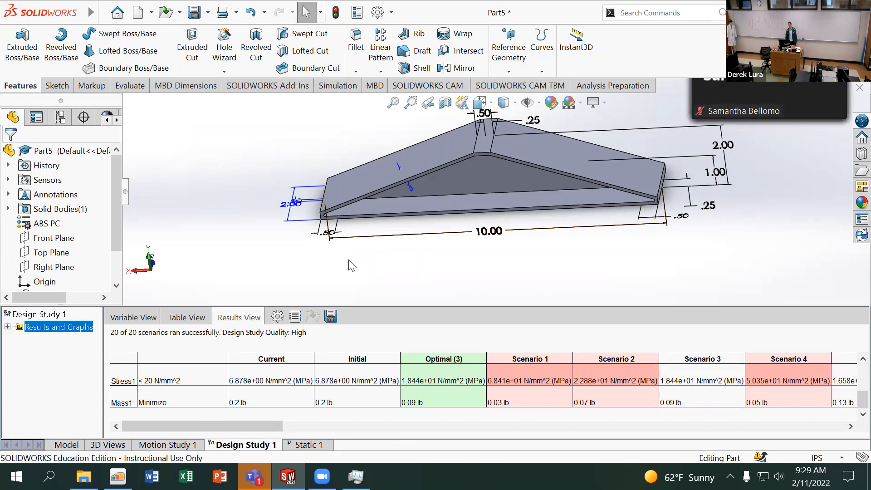
Step: Apply the Optimal scenario's dimensions to the bridge model and inspect the resulting shape
{"action": "left_click", "coordinate": [431, 377]}
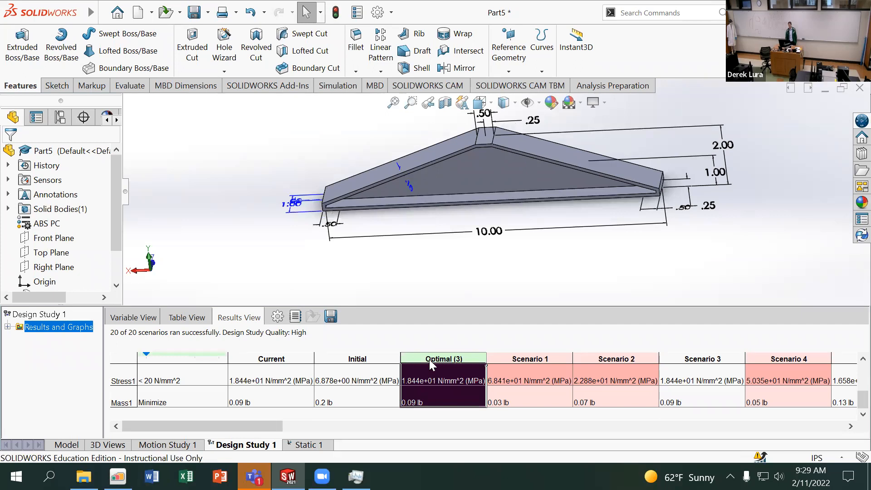
{"action": "middle_click_drag", "start_coordinate": [278, 241], "coordinate": [308, 282]}
{"action": "scroll", "coordinate": [501, 175], "scroll_direction": "down", "scroll_amount": 2}
{"action": "middle_click_drag", "start_coordinate": [500, 176], "coordinate": [491, 155]}
{"action": "left_click", "coordinate": [128, 85]}
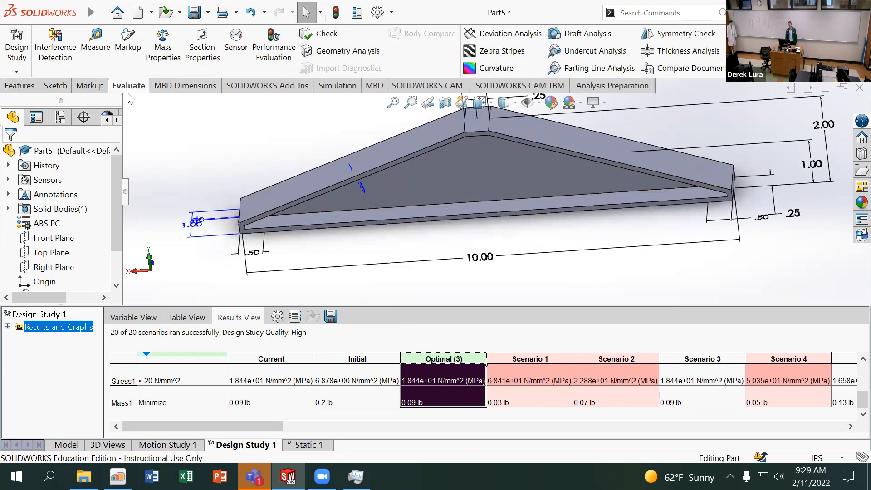
Step: Check the bridge's mass in its mass properties report
{"action": "left_click", "coordinate": [163, 45]}
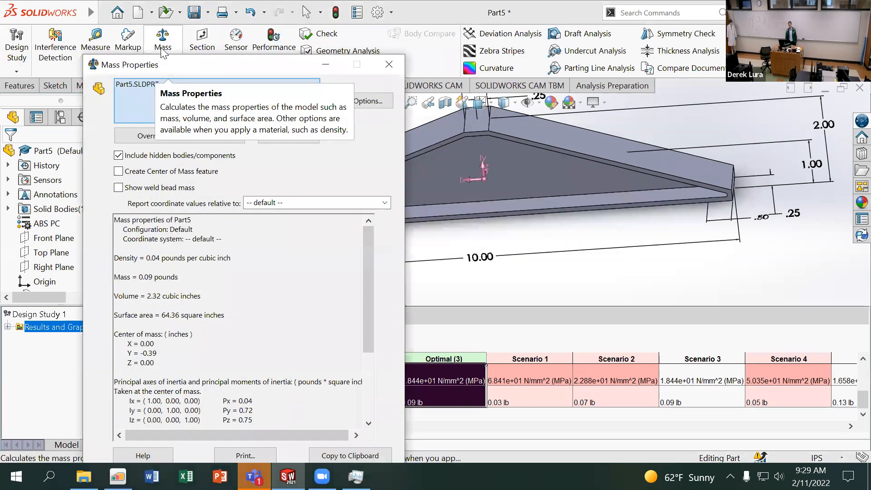
{"action": "double_click", "coordinate": [151, 277]}
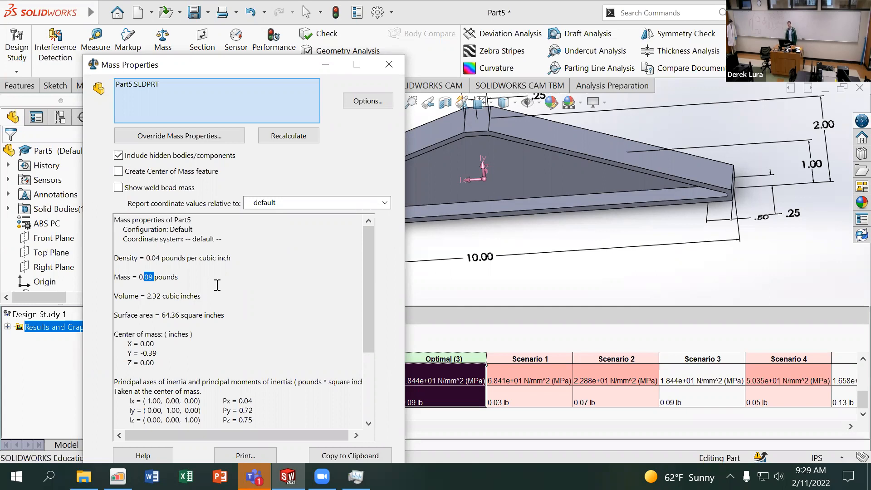
{"action": "left_click", "coordinate": [389, 65]}
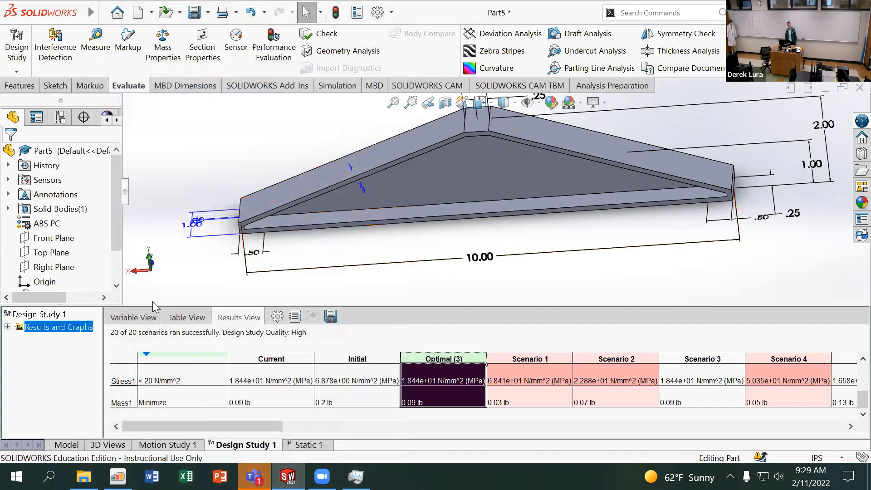
Step: Start adding a Simulation Data sensor from the constraints in the design study's variable settings
{"action": "left_click", "coordinate": [134, 317]}
{"action": "scroll", "coordinate": [672, 381], "scroll_direction": "down", "scroll_amount": 2}
{"action": "scroll", "coordinate": [649, 383], "scroll_direction": "up", "scroll_amount": 1}
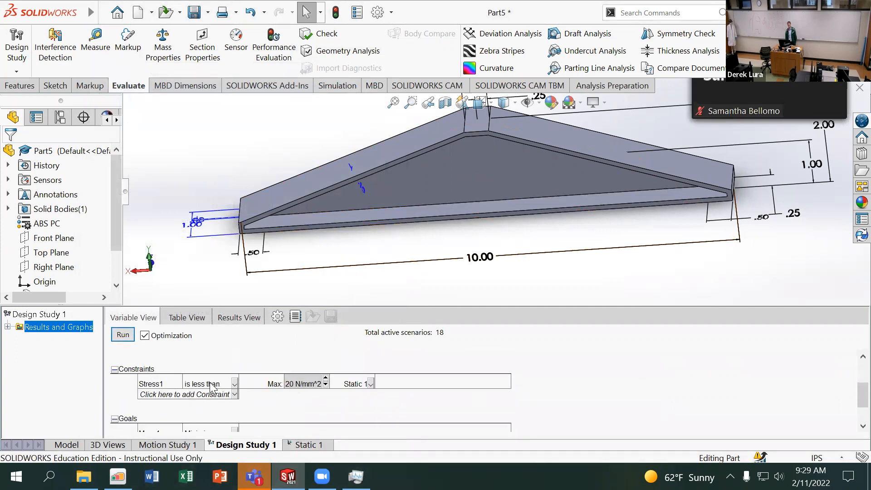
{"action": "left_click", "coordinate": [165, 387]}
{"action": "left_click", "coordinate": [165, 391]}
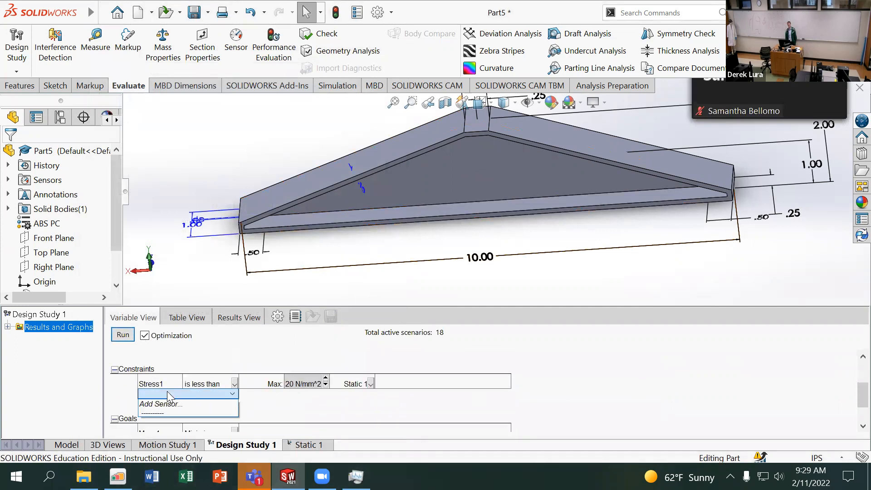
{"action": "right_click", "coordinate": [168, 386]}
{"action": "left_click", "coordinate": [148, 382]}
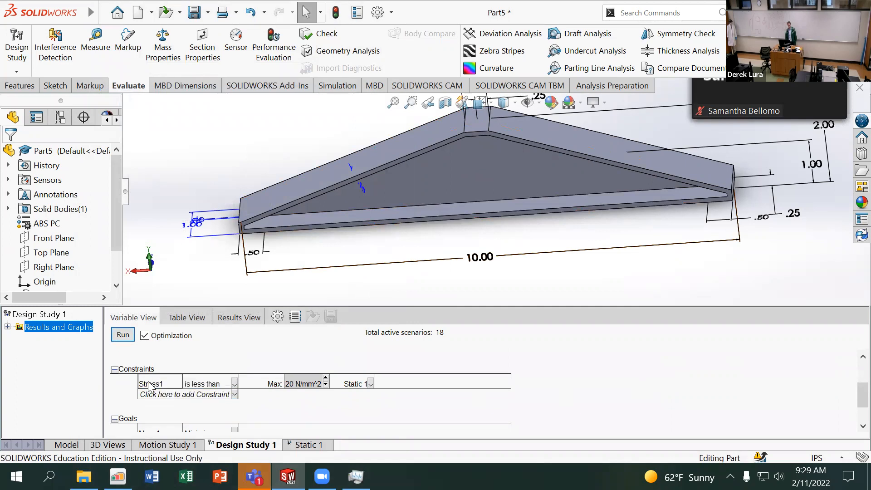
{"action": "left_click", "coordinate": [220, 387]}
{"action": "left_click", "coordinate": [213, 385]}
{"action": "left_click", "coordinate": [195, 395]}
{"action": "left_click", "coordinate": [196, 406]}
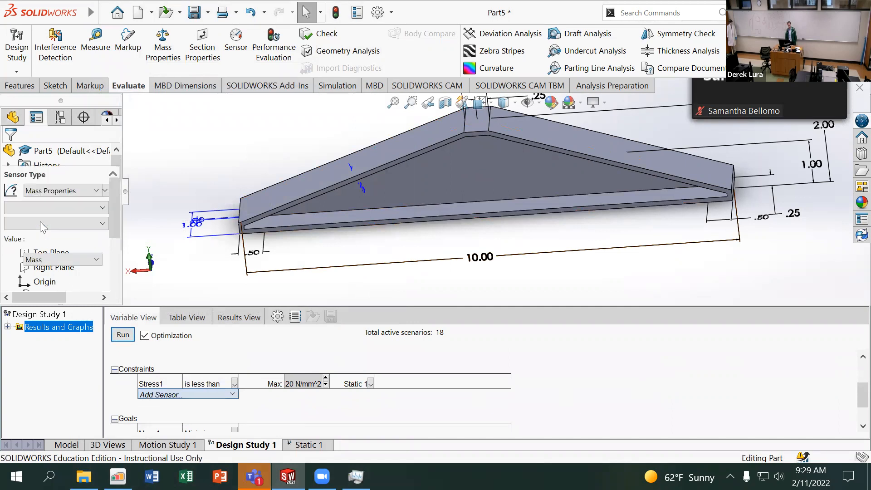
{"action": "left_click", "coordinate": [93, 191]}
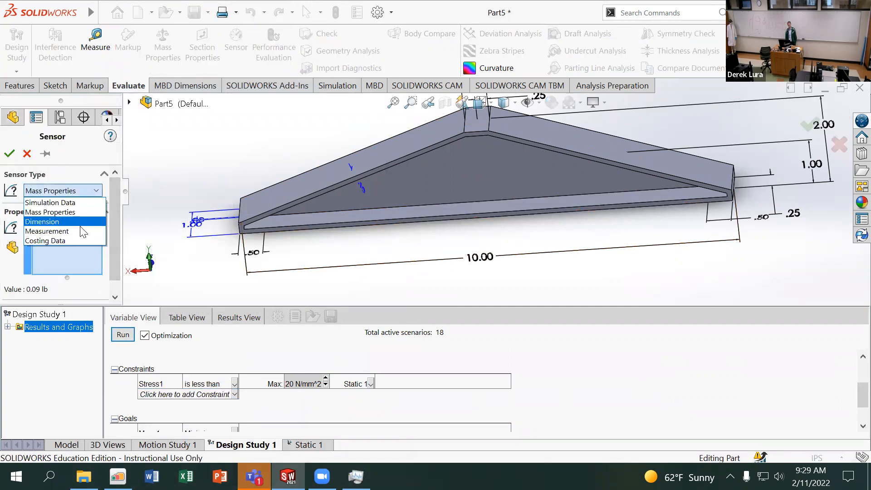
{"action": "left_click", "coordinate": [81, 201]}
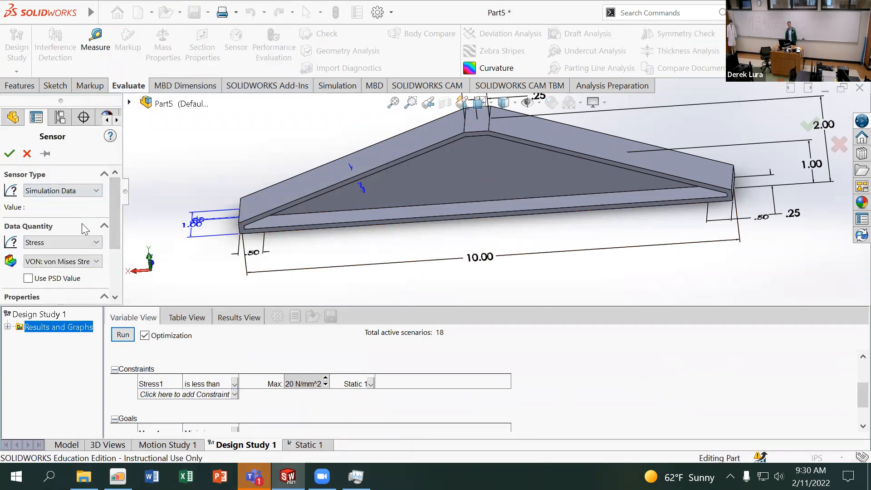
Step: Review the stress sensor's Model Max criterion and Across all Steps option, and discard the new sensor
{"action": "scroll", "coordinate": [119, 236], "scroll_direction": "down", "scroll_amount": 3}
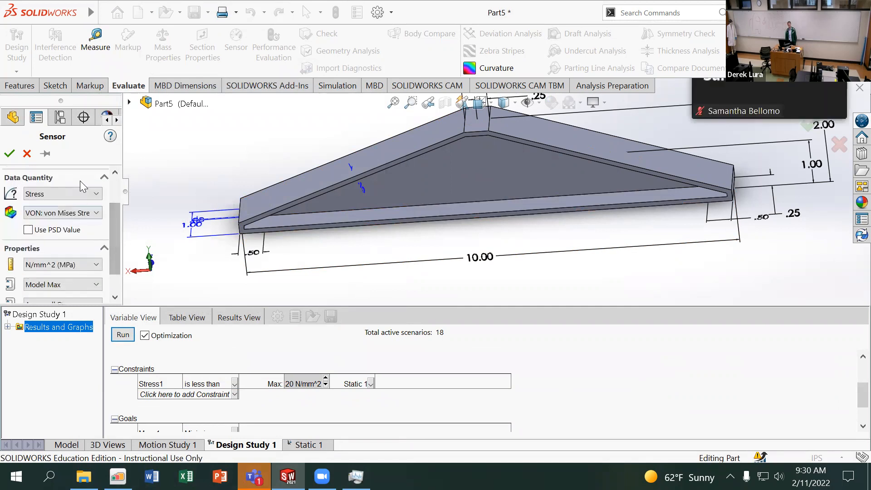
{"action": "scroll", "coordinate": [115, 253], "scroll_direction": "down", "scroll_amount": 1}
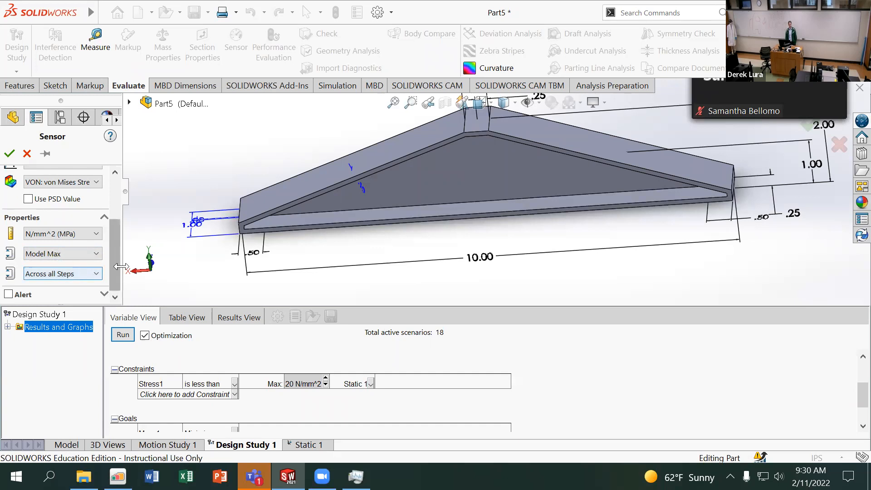
{"action": "mouse_move", "coordinate": [119, 278]}
{"action": "left_mouse_down"}
{"action": "mouse_move", "coordinate": [116, 231]}
{"action": "mouse_move", "coordinate": [117, 277]}
{"action": "left_mouse_up"}
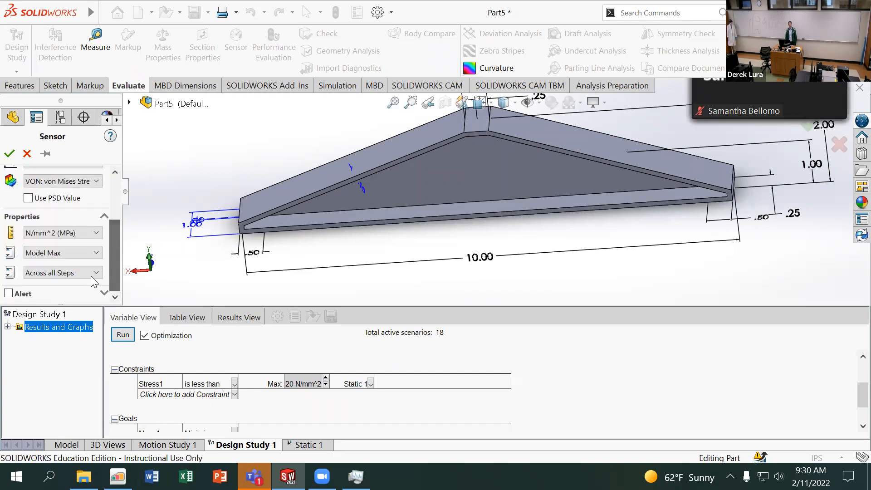
{"action": "left_click", "coordinate": [93, 273]}
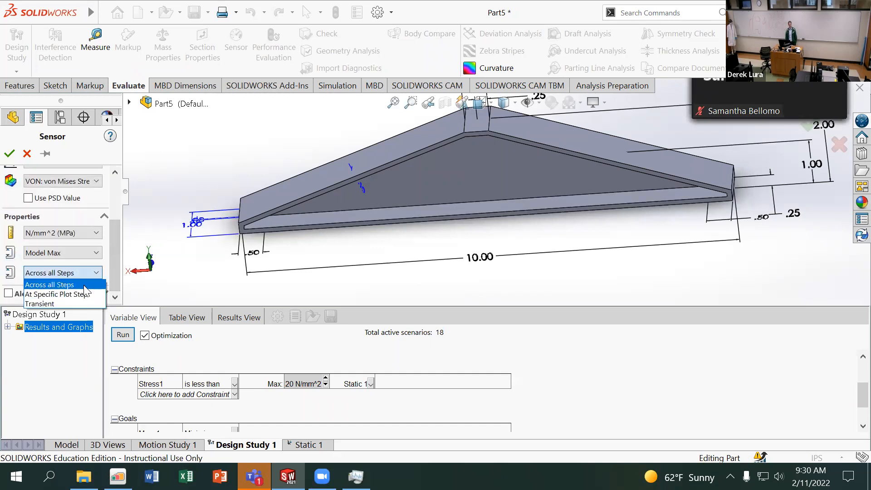
{"action": "left_click", "coordinate": [84, 285]}
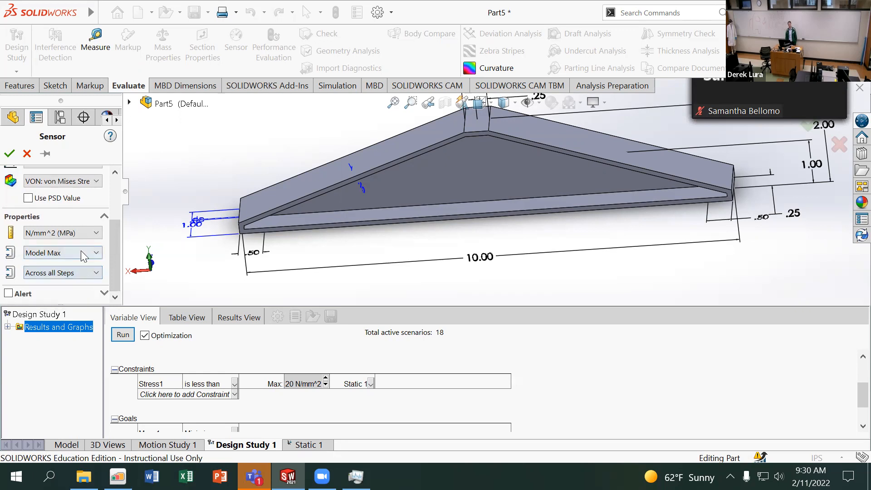
{"action": "left_click", "coordinate": [83, 253]}
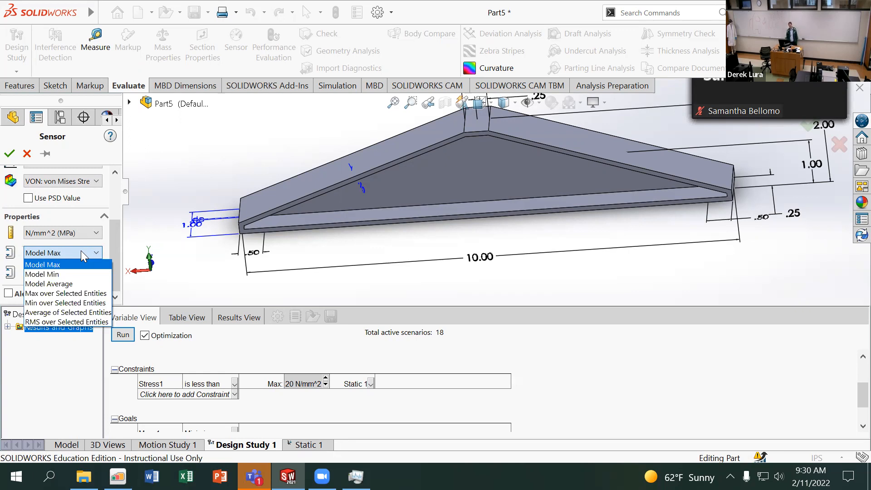
{"action": "left_click", "coordinate": [81, 251]}
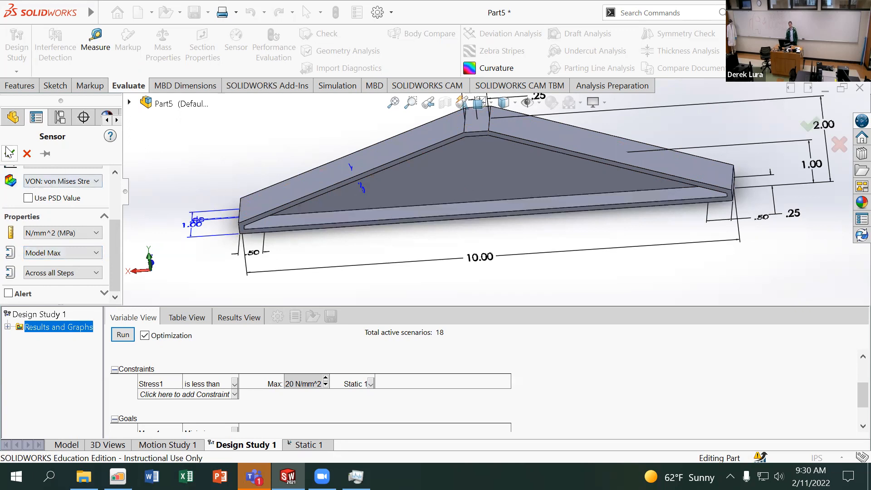
{"action": "left_click", "coordinate": [27, 154]}
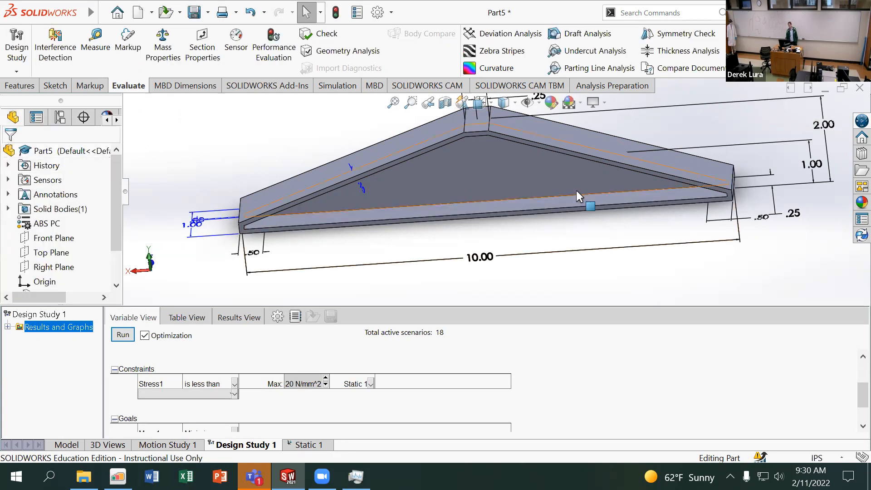
{"action": "scroll", "coordinate": [576, 189], "scroll_direction": "up", "scroll_amount": 3}
{"action": "middle_click_drag", "start_coordinate": [548, 172], "coordinate": [542, 164]}
{"action": "middle_click_drag", "start_coordinate": [536, 197], "coordinate": [546, 181]}
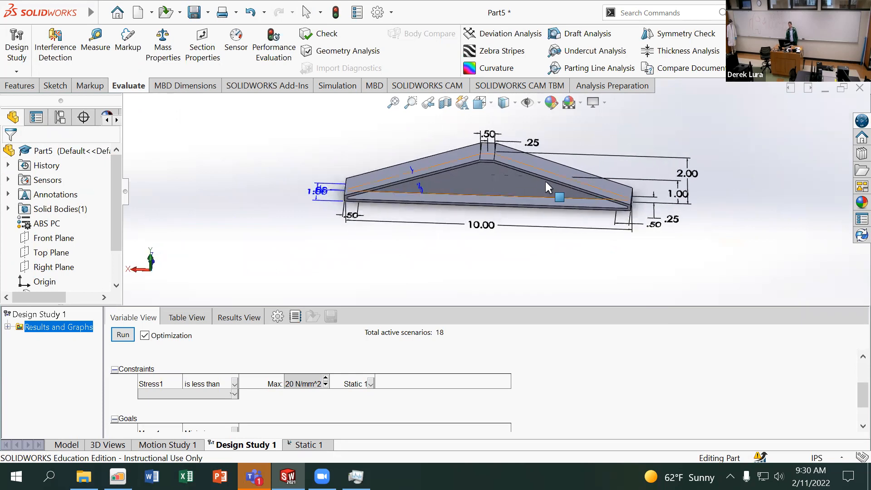